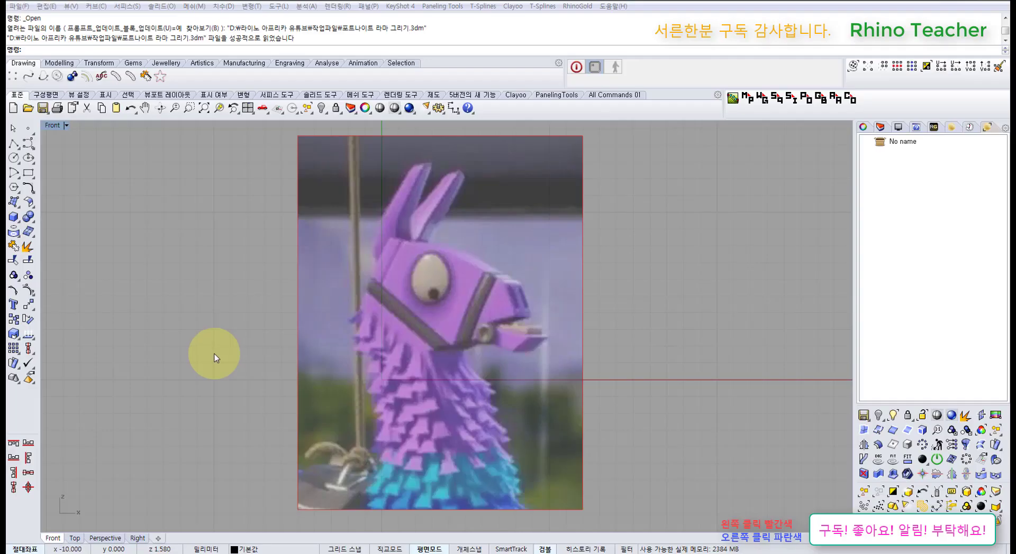
# Trace the back of the llama's head and neck with a degree-3 control-point curve down to the picture's lower edge
pyautogui.click(213, 353)
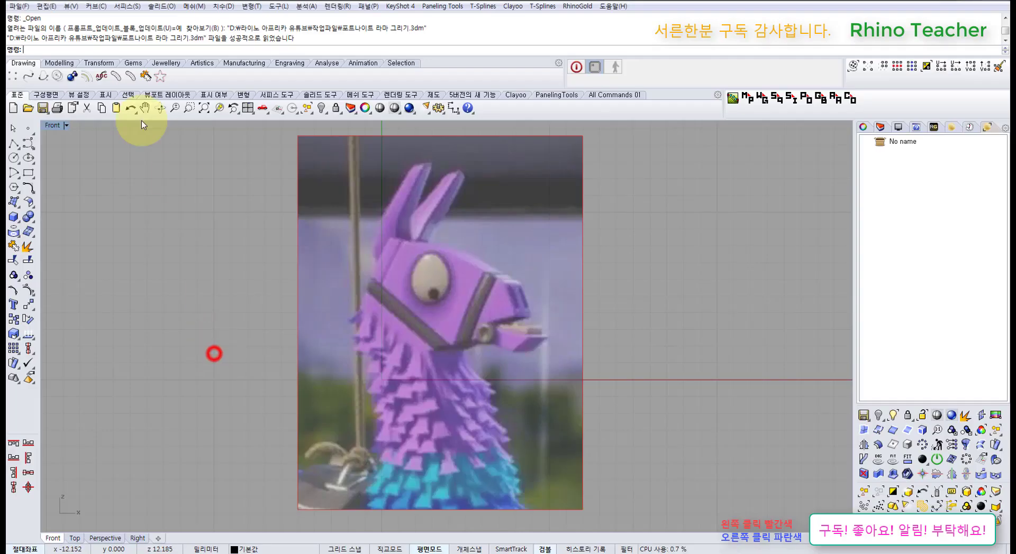
pyautogui.click(25, 144)
pyautogui.scroll(3, 379, 233)
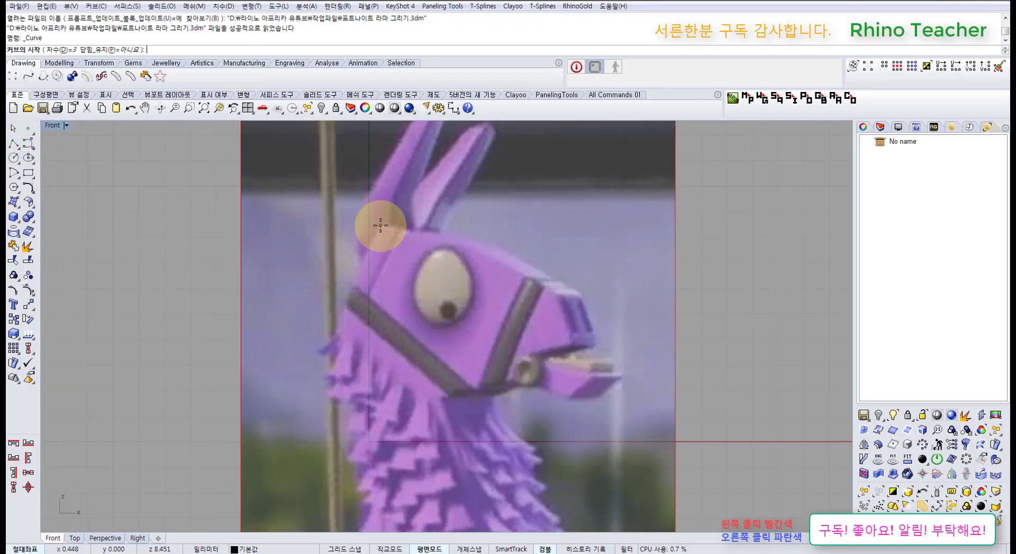
pyautogui.click(380, 226)
pyautogui.scroll(-3, 341, 302)
pyautogui.moveTo(344, 309); pyautogui.dragTo(350, 256, button='right')
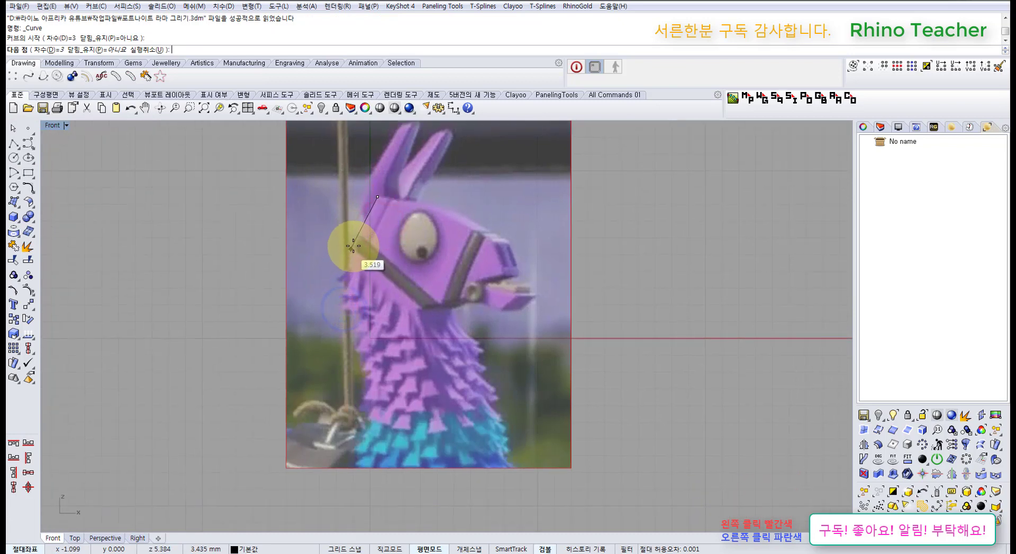
pyautogui.click(353, 246)
pyautogui.click(352, 295)
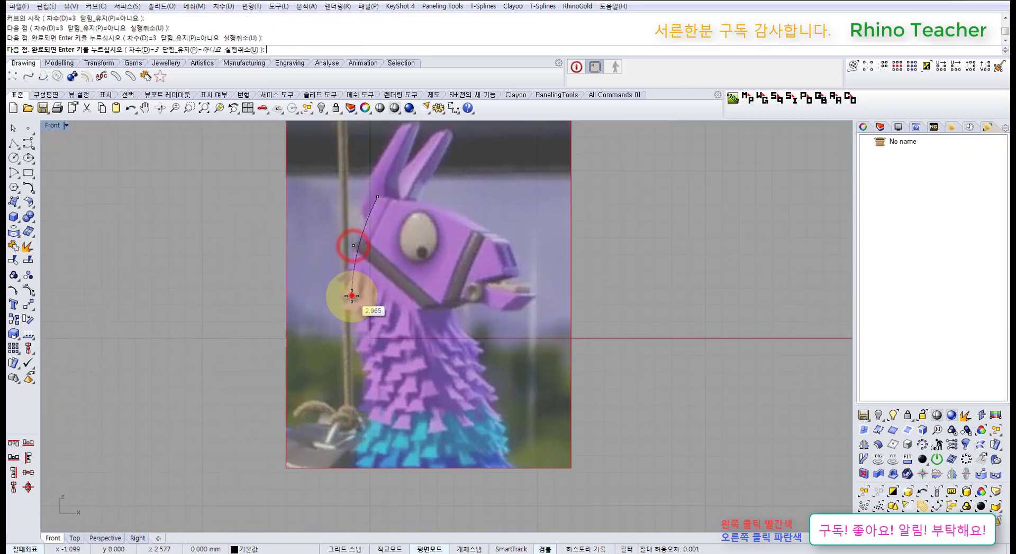
pyautogui.click(374, 367)
pyautogui.click(370, 417)
pyautogui.rightClick(411, 317)
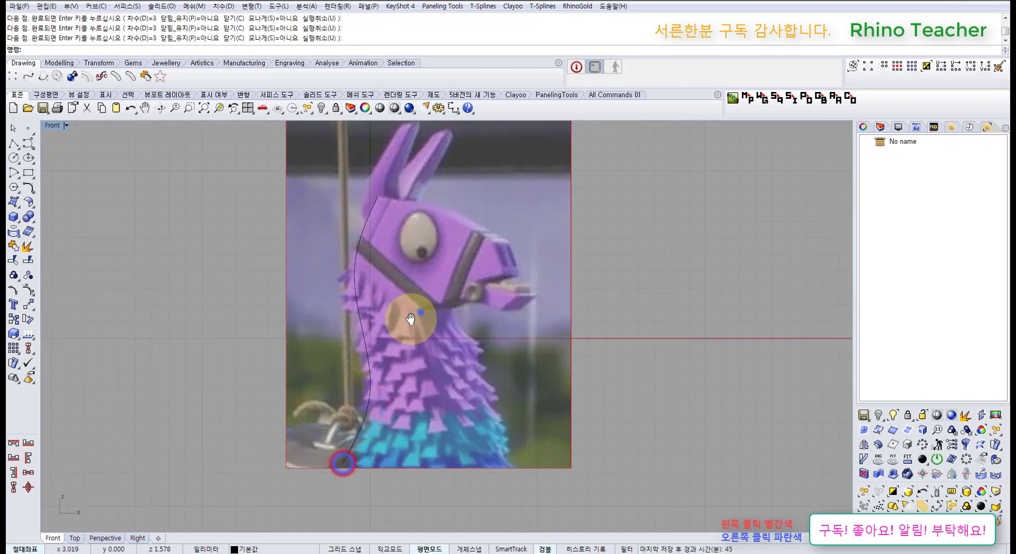
# Draw a four-point curve along the top of the head, from the start of the back curve to the upper nose corner
pyautogui.scroll(3, 381, 299)
pyautogui.rightClick(356, 282)
pyautogui.scroll(2, 331, 235)
pyautogui.click(305, 225)
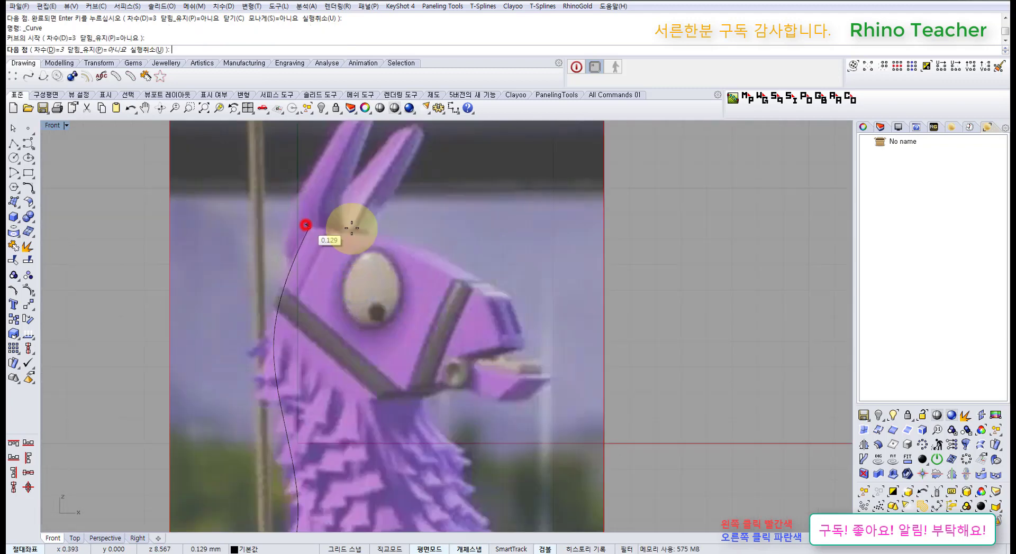
pyautogui.click(373, 223)
pyautogui.click(452, 255)
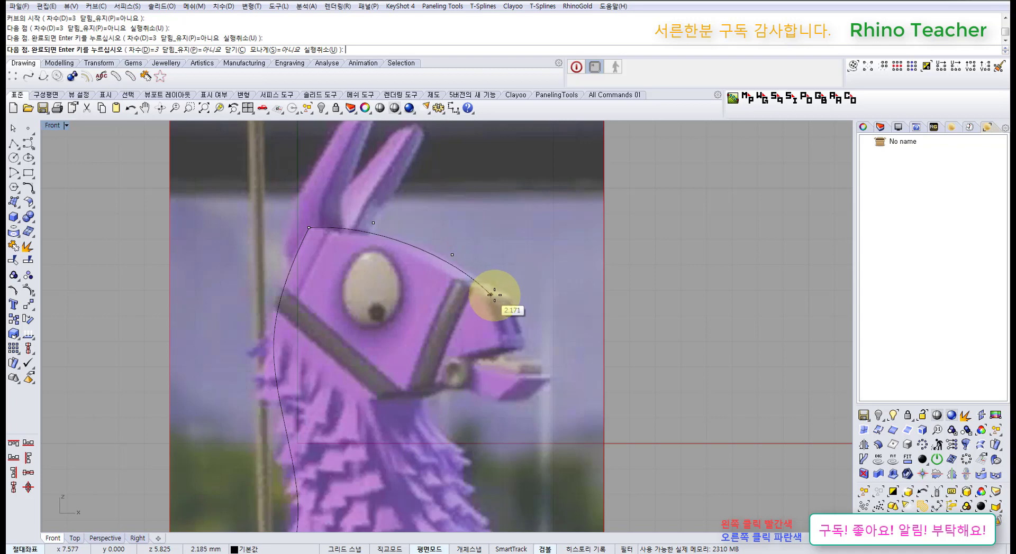
pyautogui.click(497, 295)
pyautogui.rightClick(497, 295)
# Draw a control-point curve for the front of the neck, from under the jaw to the picture's lower edge
pyautogui.scroll(-4, 501, 308)
pyautogui.moveTo(488, 347); pyautogui.dragTo(468, 263, button='right')
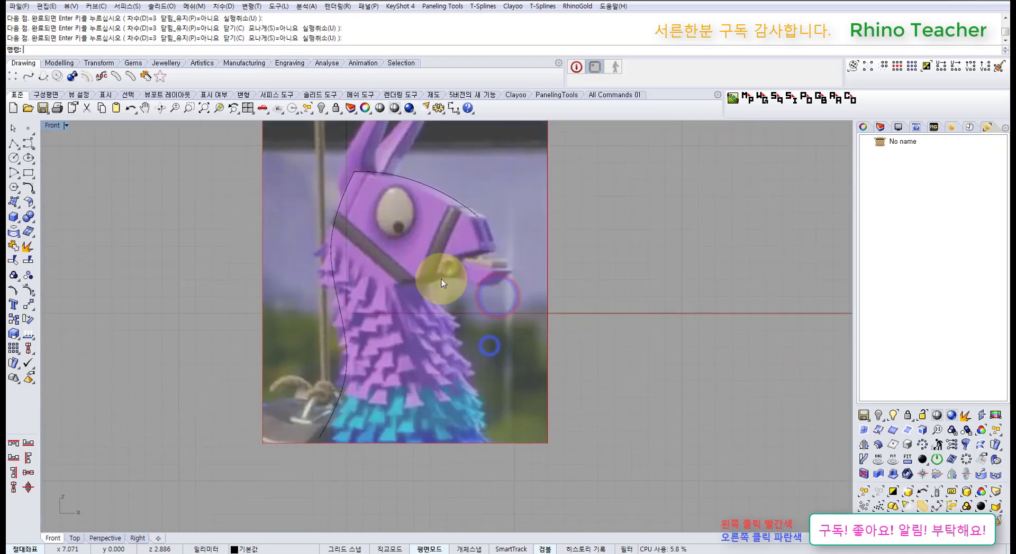
pyautogui.rightClick(409, 254)
pyautogui.click(395, 289)
pyautogui.click(416, 341)
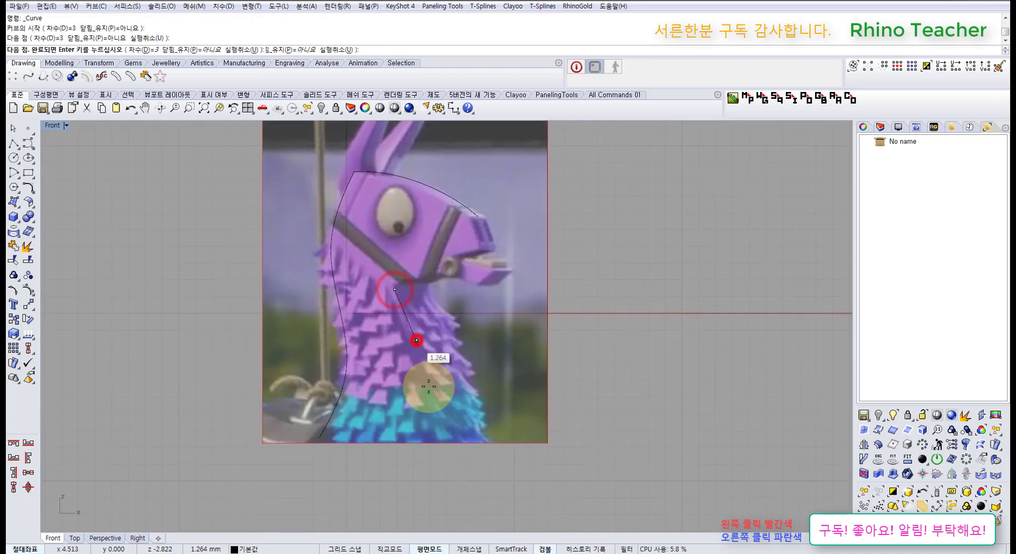
pyautogui.click(428, 392)
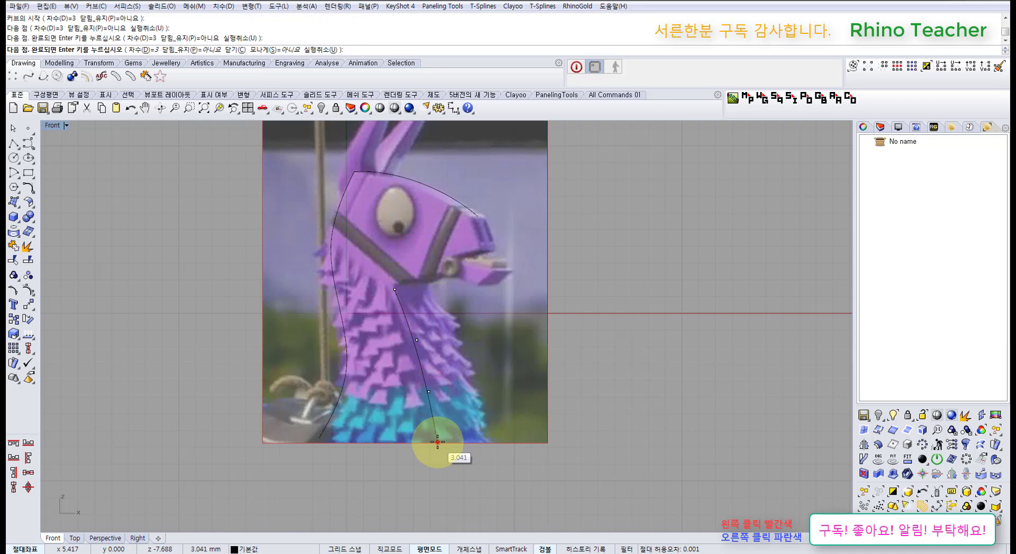
pyautogui.click(436, 442)
pyautogui.scroll(3, 437, 354)
pyautogui.rightClick(390, 306)
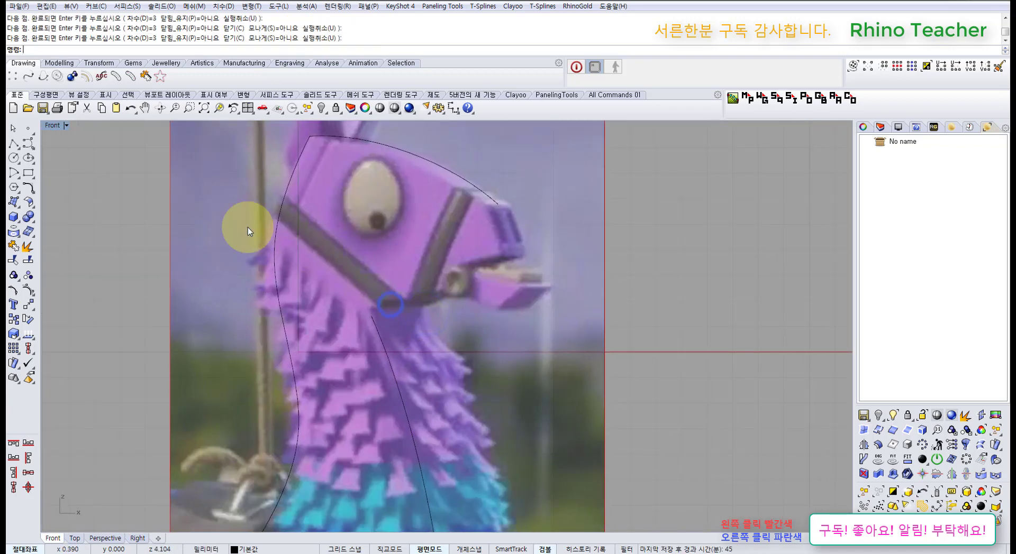
# Connect the nose end of the head curve to the top of the front neck curve with a polyline along the muzzle, mouth and jaw
pyautogui.click(12, 143)
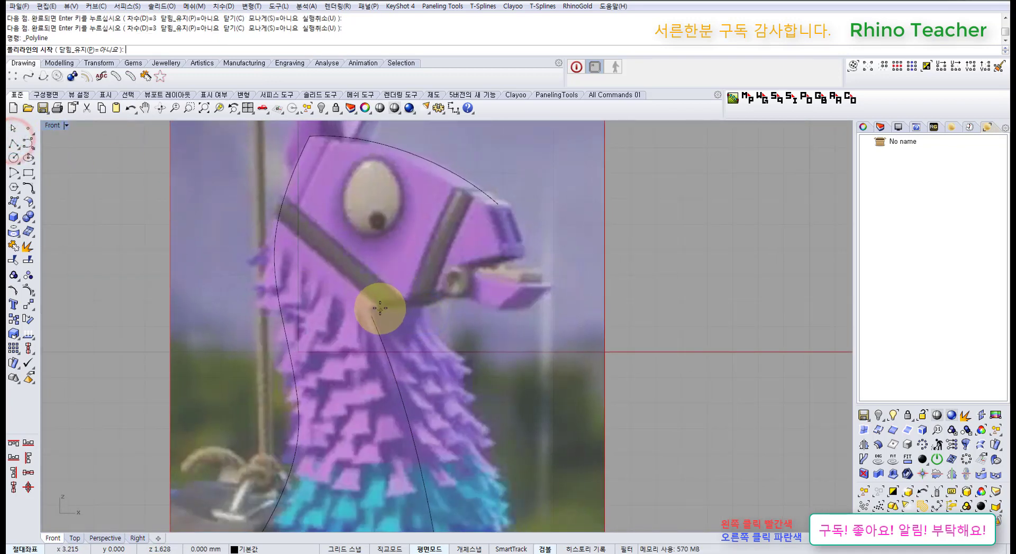
pyautogui.click(498, 203)
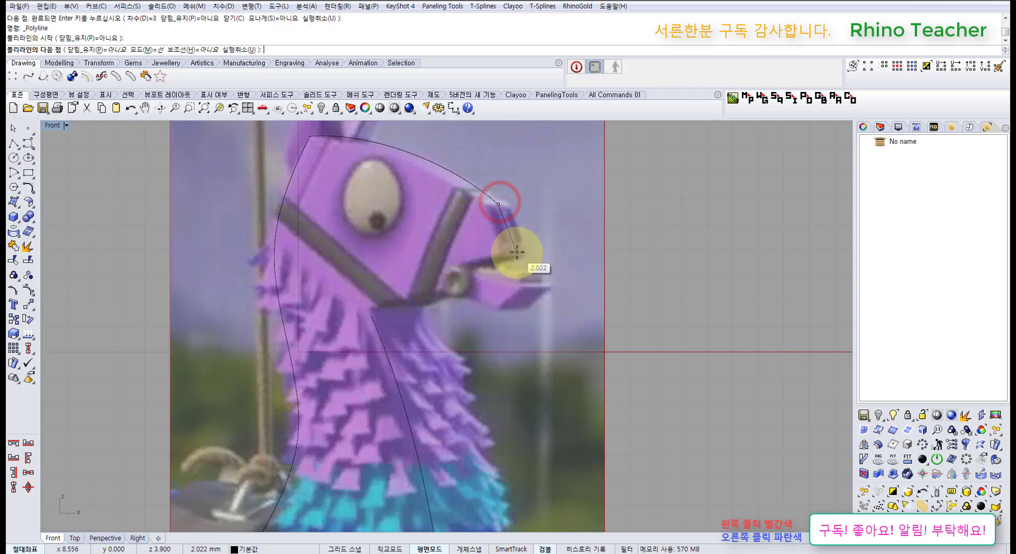
pyautogui.click(517, 251)
pyautogui.click(460, 265)
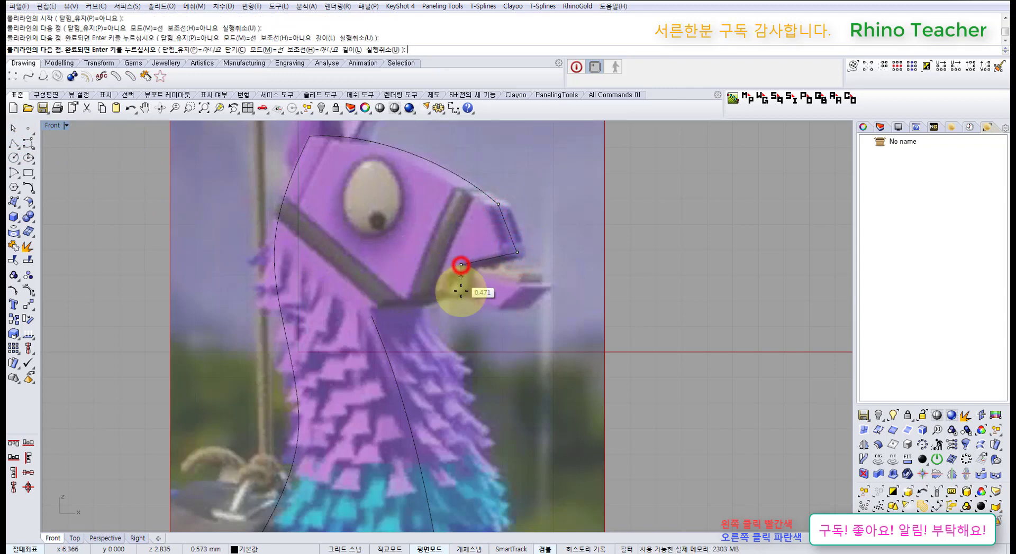
pyautogui.click(461, 291)
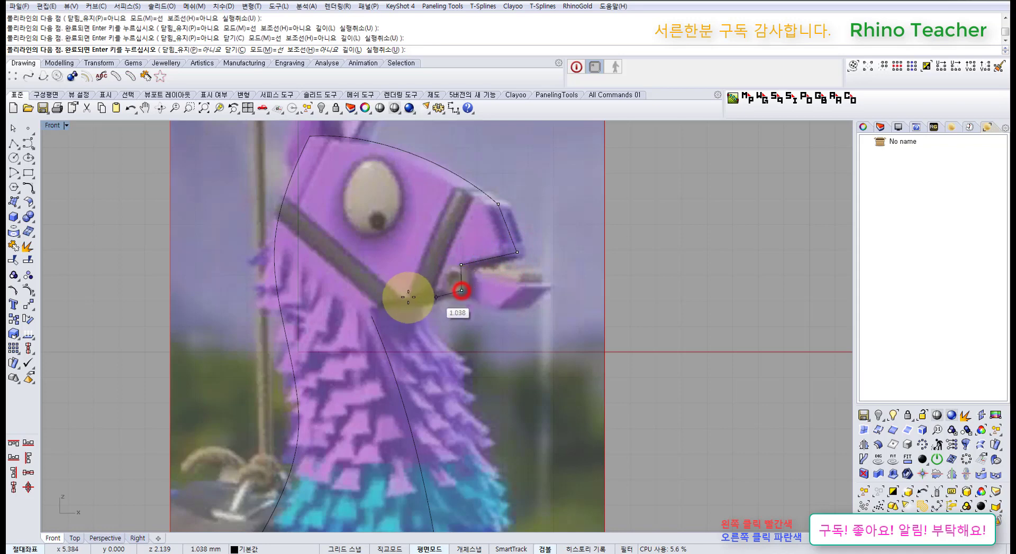
pyautogui.click(374, 314)
pyautogui.rightClick(404, 287)
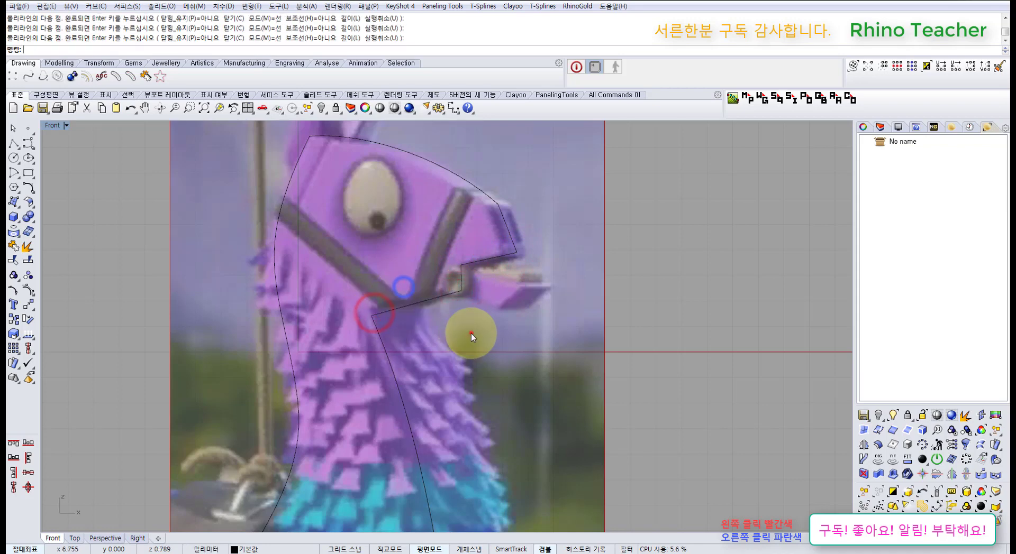
# Select all the head and neck outline curves and turn on their control points
pyautogui.moveTo(471, 333); pyautogui.dragTo(336, 222)
pyautogui.scroll(-6, 335, 223)
pyautogui.moveTo(360, 234); pyautogui.dragTo(402, 268, button='right')
pyautogui.moveTo(450, 191); pyautogui.dragTo(260, 278)
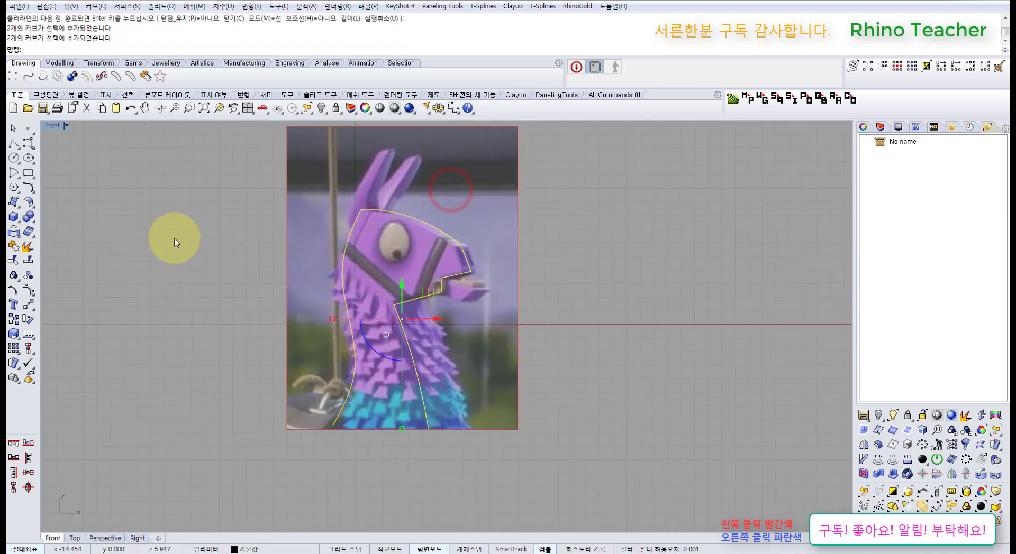
pyautogui.moveTo(358, 218); pyautogui.dragTo(333, 225, button='right')
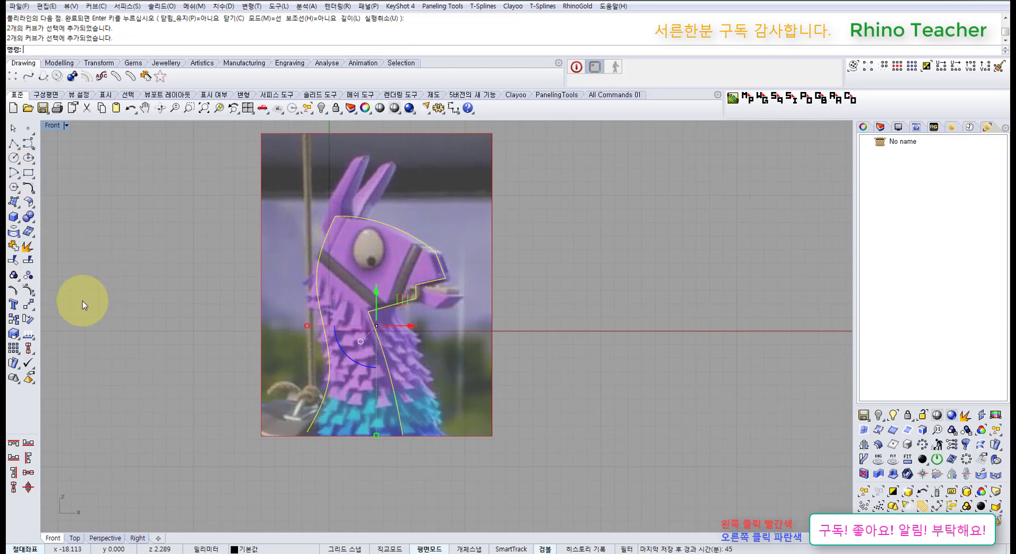
pyautogui.press('F10')
pyautogui.moveTo(252, 264); pyautogui.dragTo(266, 280, button='right')
pyautogui.scroll(6, 313, 251)
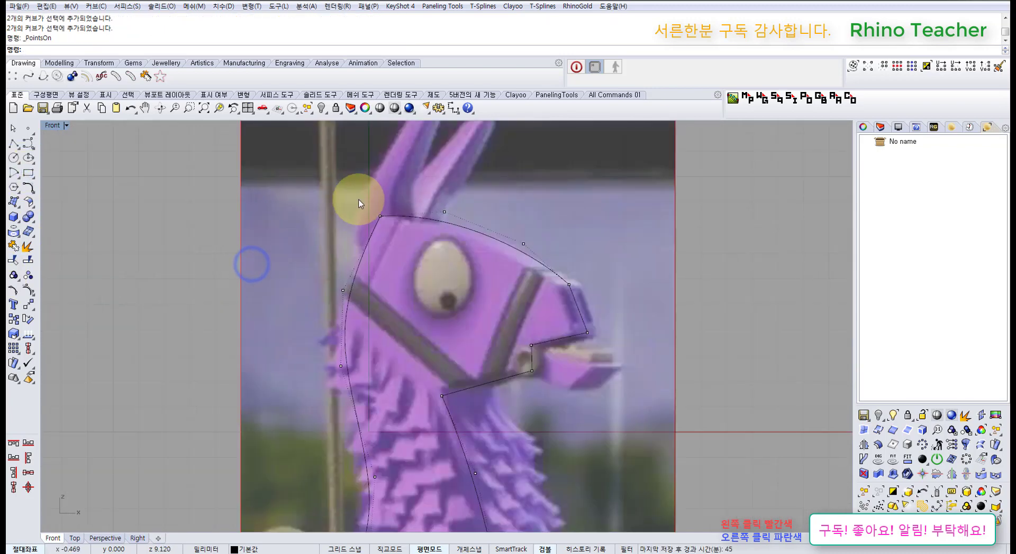
# Adjust the control points of the top head curve and the upper nose corner to fit the reference picture
pyautogui.moveTo(361, 199); pyautogui.dragTo(396, 225)
pyautogui.moveTo(418, 185); pyautogui.dragTo(477, 231)
pyautogui.scroll(6, 445, 206)
pyautogui.moveTo(472, 191); pyautogui.dragTo(477, 202)
pyautogui.moveTo(566, 242); pyautogui.dragTo(626, 289)
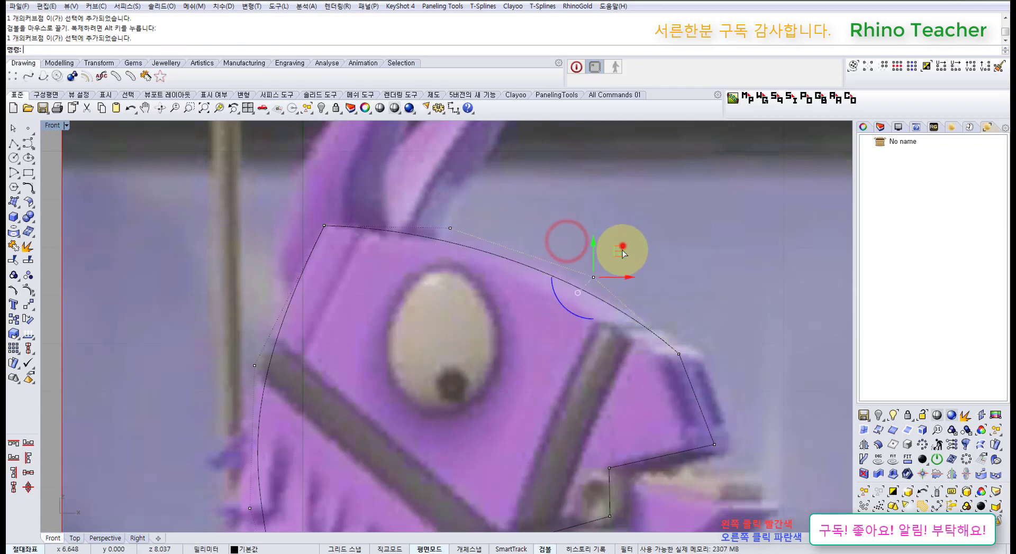
pyautogui.moveTo(710, 313); pyautogui.dragTo(608, 233, button='right')
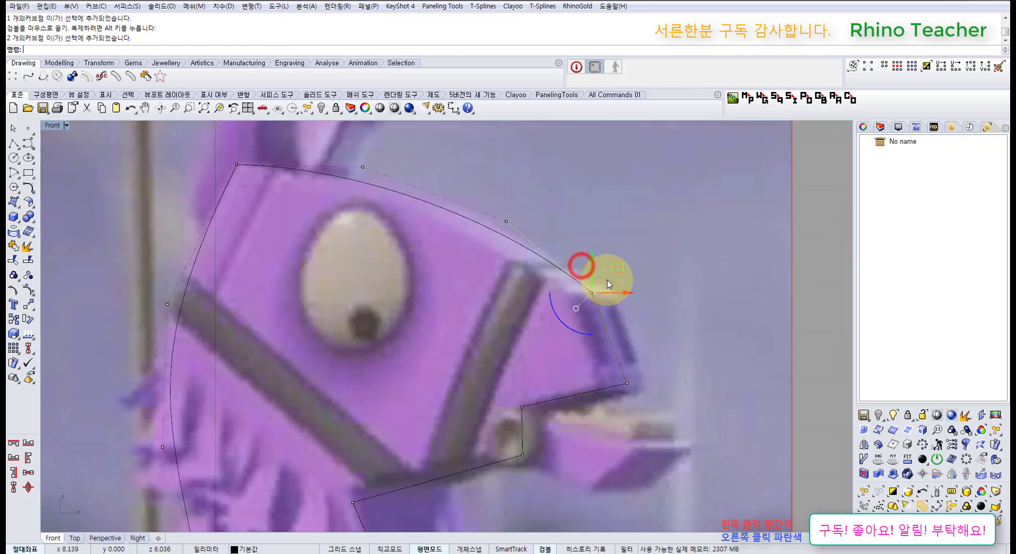
pyautogui.moveTo(616, 269); pyautogui.dragTo(625, 272)
pyautogui.click(662, 281)
# Move the shared corner where the jaw polyline meets the front neck curve to match the picture
pyautogui.scroll(-6, 661, 282)
pyautogui.moveTo(660, 306); pyautogui.dragTo(649, 271, button='right')
pyautogui.scroll(4, 638, 279)
pyautogui.moveTo(631, 319); pyautogui.dragTo(606, 279, button='right')
pyautogui.scroll(-4, 597, 289)
pyautogui.scroll(4, 512, 323)
pyautogui.moveTo(486, 372); pyautogui.dragTo(492, 373)
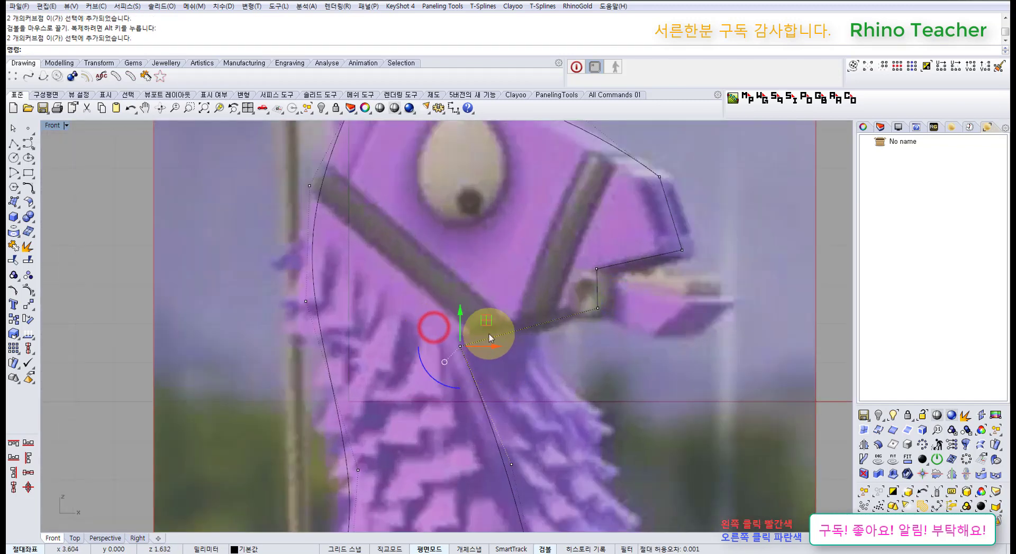
pyautogui.moveTo(490, 323); pyautogui.dragTo(484, 317)
# Reposition the two upper control points of the back curve behind the head to follow the llama's outline
pyautogui.scroll(-4, 498, 364)
pyautogui.moveTo(517, 376); pyautogui.dragTo(497, 307, button='right')
pyautogui.moveTo(521, 362); pyautogui.dragTo(468, 339, button='right')
pyautogui.moveTo(439, 376); pyautogui.dragTo(469, 362, button='right')
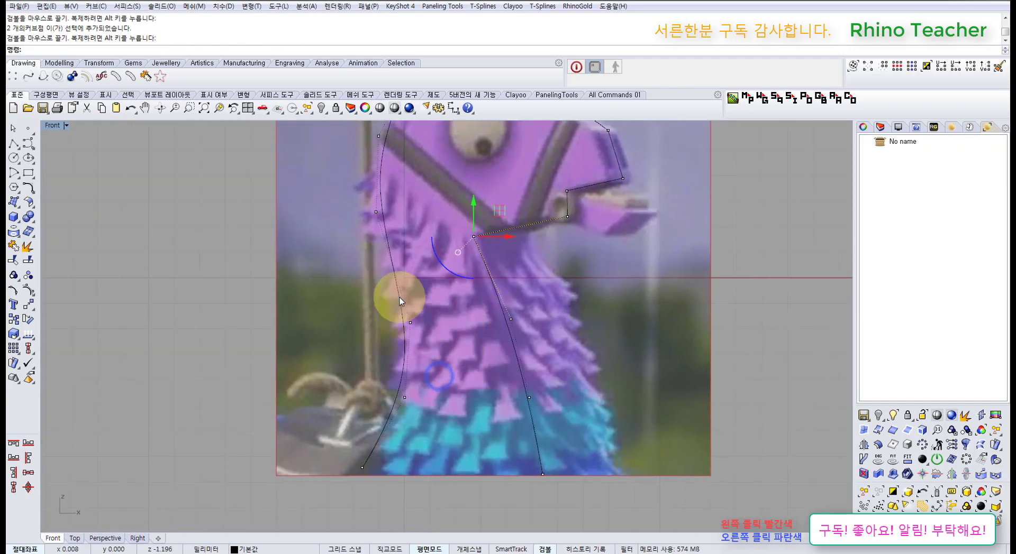
pyautogui.moveTo(397, 293); pyautogui.dragTo(419, 344, button='right')
pyautogui.moveTo(352, 229); pyautogui.dragTo(442, 284)
pyautogui.moveTo(447, 290); pyautogui.dragTo(447, 304, button='right')
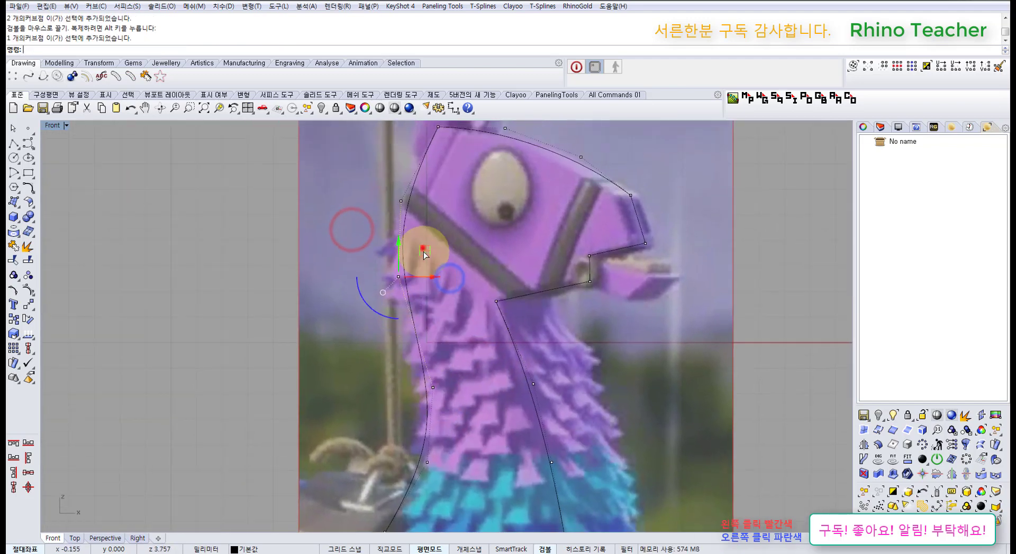
pyautogui.moveTo(423, 250); pyautogui.dragTo(419, 260)
pyautogui.moveTo(440, 205); pyautogui.dragTo(449, 268, button='right')
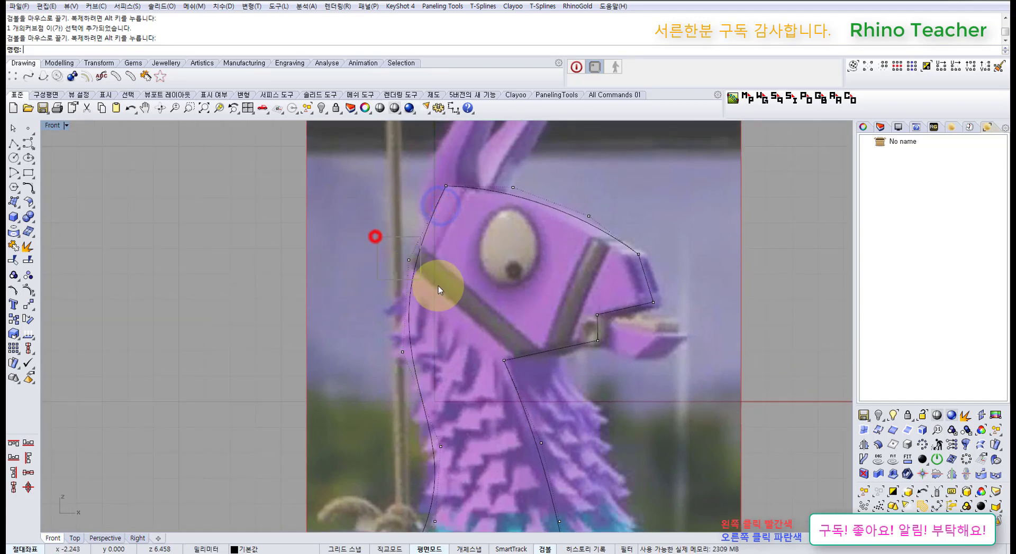
pyautogui.moveTo(438, 286); pyautogui.dragTo(441, 289)
pyautogui.scroll(3, 417, 257)
pyautogui.moveTo(430, 239); pyautogui.dragTo(424, 243)
pyautogui.scroll(-3, 425, 255)
# Shift the two lower control points of the back neck curve to refine its shape
pyautogui.moveTo(484, 347); pyautogui.dragTo(469, 236, button='right')
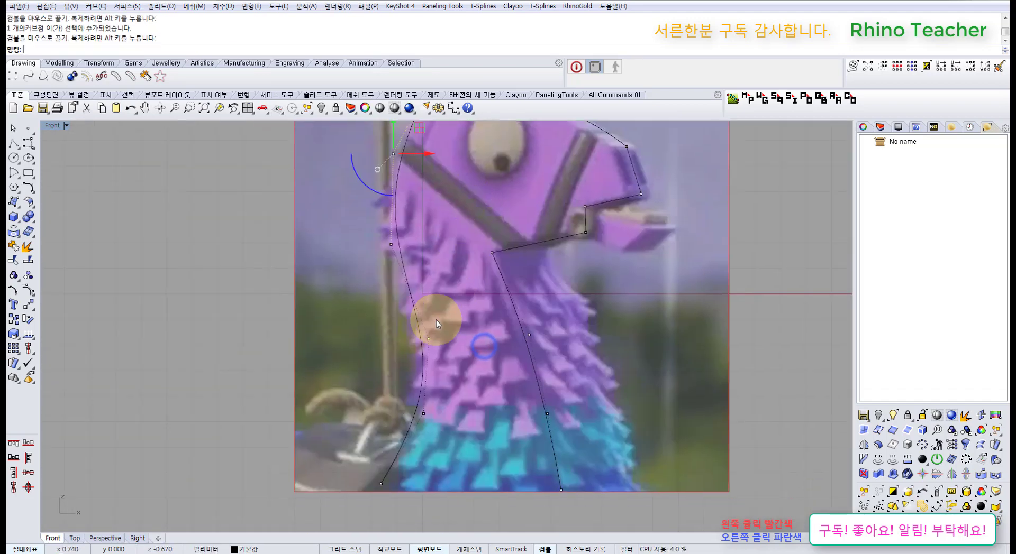
pyautogui.scroll(3, 436, 319)
pyautogui.scroll(-5, 423, 318)
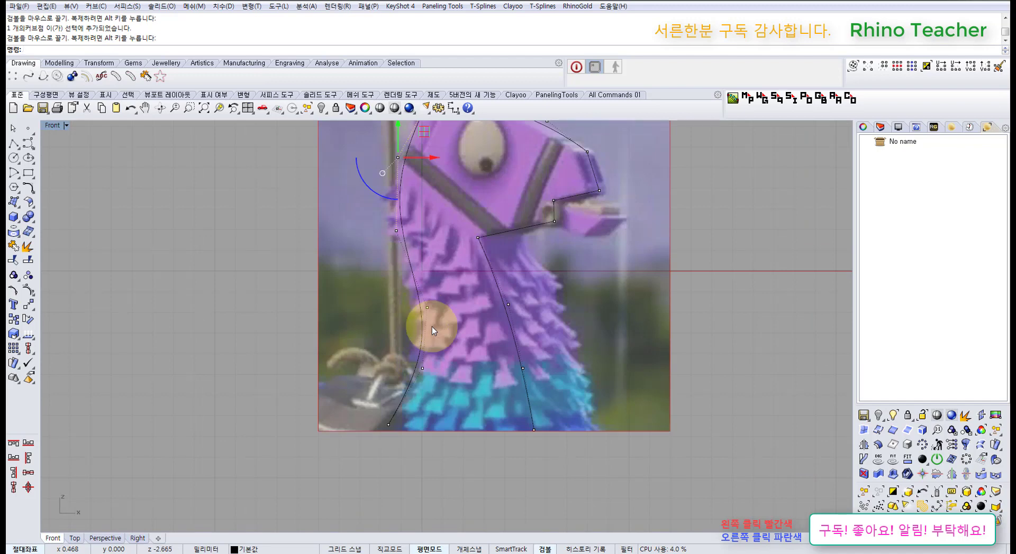
pyautogui.scroll(3, 432, 328)
pyautogui.moveTo(389, 290); pyautogui.dragTo(467, 331)
pyautogui.moveTo(458, 281); pyautogui.dragTo(454, 280)
pyautogui.moveTo(386, 363); pyautogui.dragTo(441, 373)
pyautogui.click(473, 374)
pyautogui.scroll(-10, 474, 375)
pyautogui.moveTo(486, 388); pyautogui.dragTo(475, 379, button='right')
pyautogui.scroll(8, 472, 364)
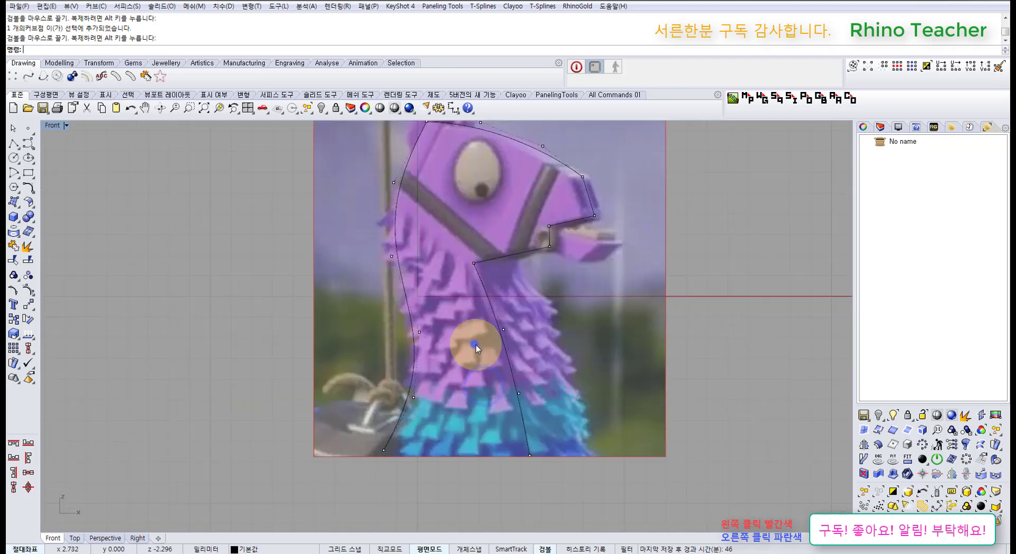
# Draw a straight polyline across the base of the neck, crossing both the back and front neck curves
pyautogui.click(13, 143)
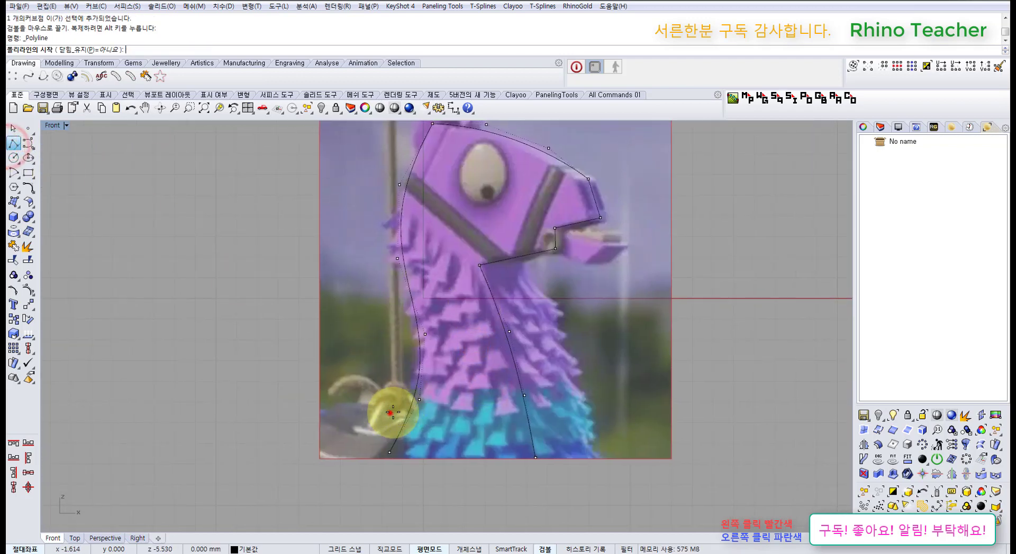
pyautogui.click(390, 413)
pyautogui.click(540, 408)
pyautogui.scroll(-3, 561, 399)
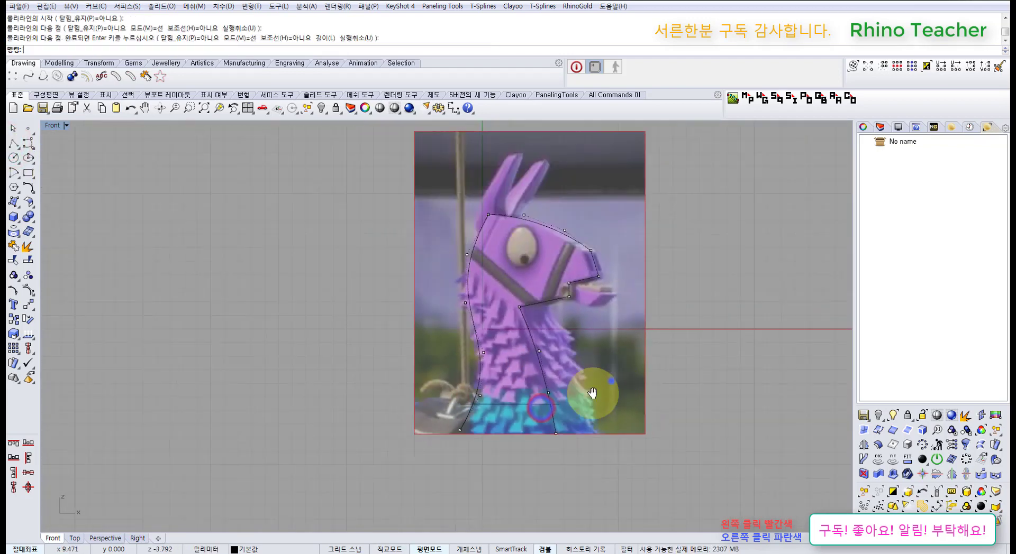
pyautogui.rightClick(609, 382)
# Hide the control points and run Curve Boolean on all five curves, deleting all input and keeping the region inside the head and neck
pyautogui.press('Escape')
pyautogui.moveTo(593, 230); pyautogui.dragTo(285, 339)
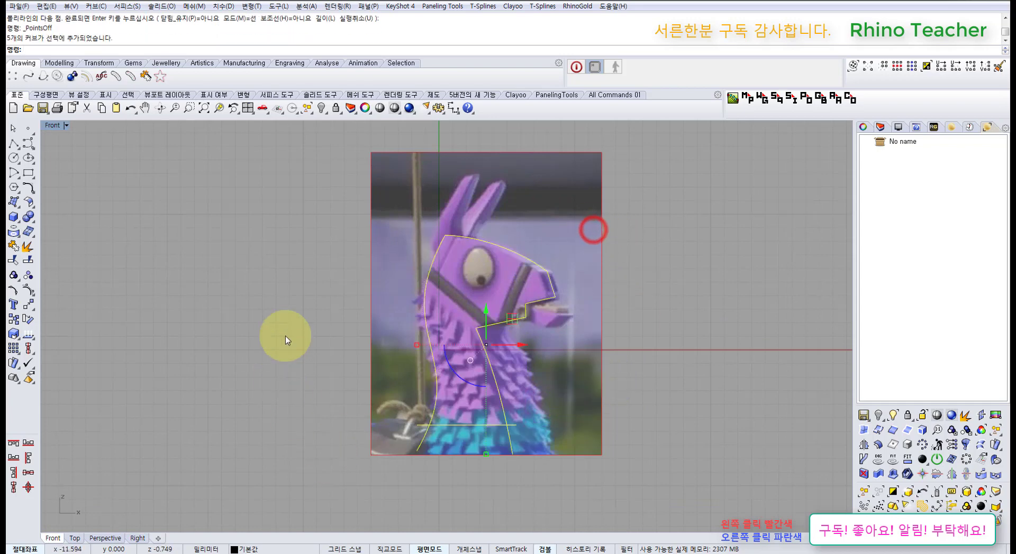
pyautogui.click(32, 188)
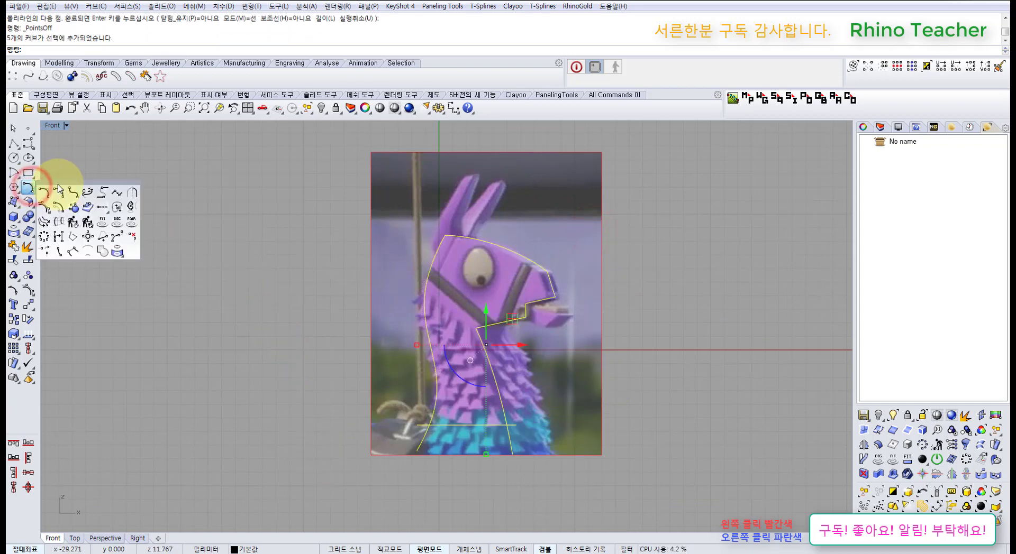
pyautogui.click(131, 246)
pyautogui.click(208, 50)
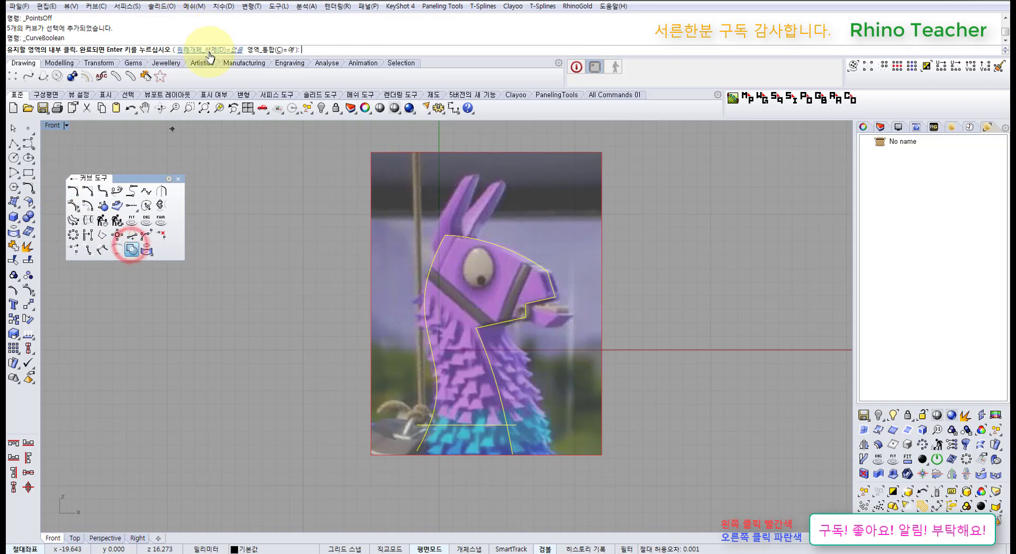
pyautogui.click(135, 50)
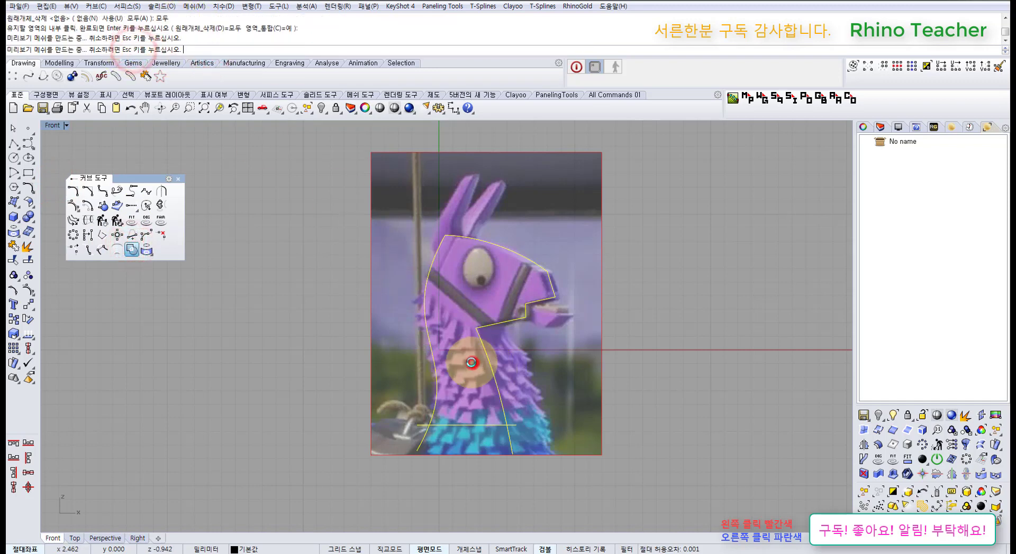
pyautogui.click(470, 358)
pyautogui.click(576, 359)
pyautogui.scroll(6, 486, 320)
pyautogui.moveTo(562, 350); pyautogui.dragTo(475, 326, button='right')
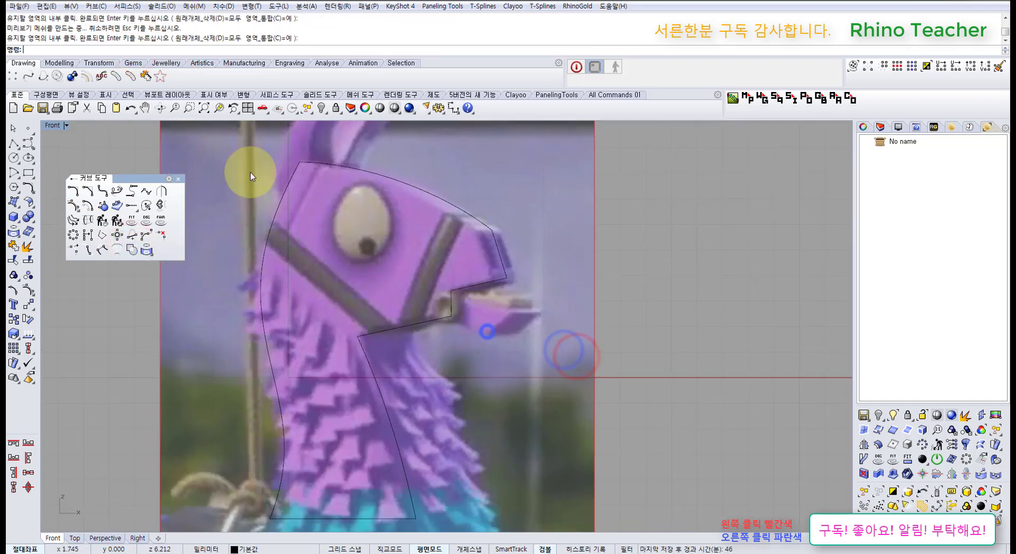
# Trace the lower jaw as a closed four-corner polyline starting and ending at the inner corner of the mouth
pyautogui.click(14, 143)
pyautogui.scroll(4, 454, 290)
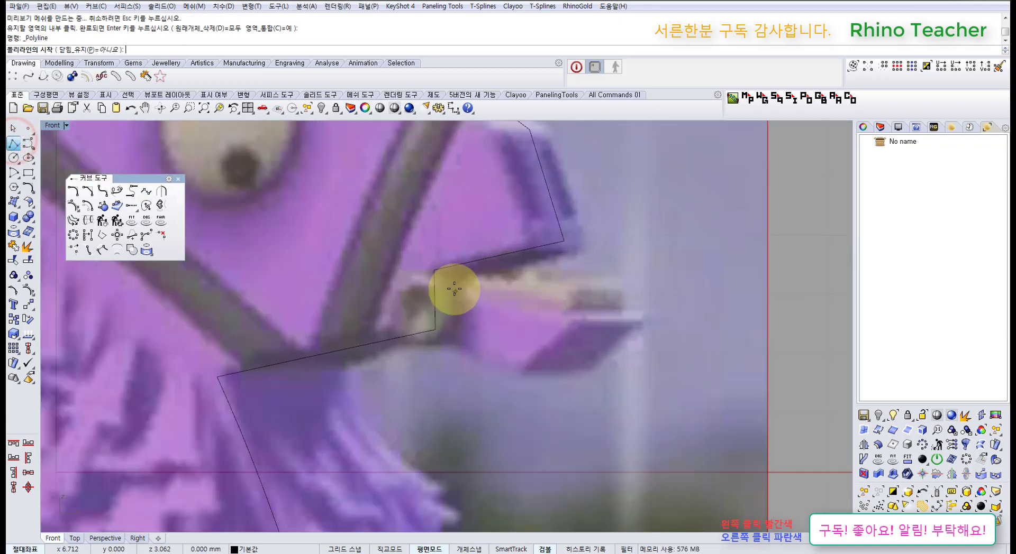
pyautogui.click(449, 276)
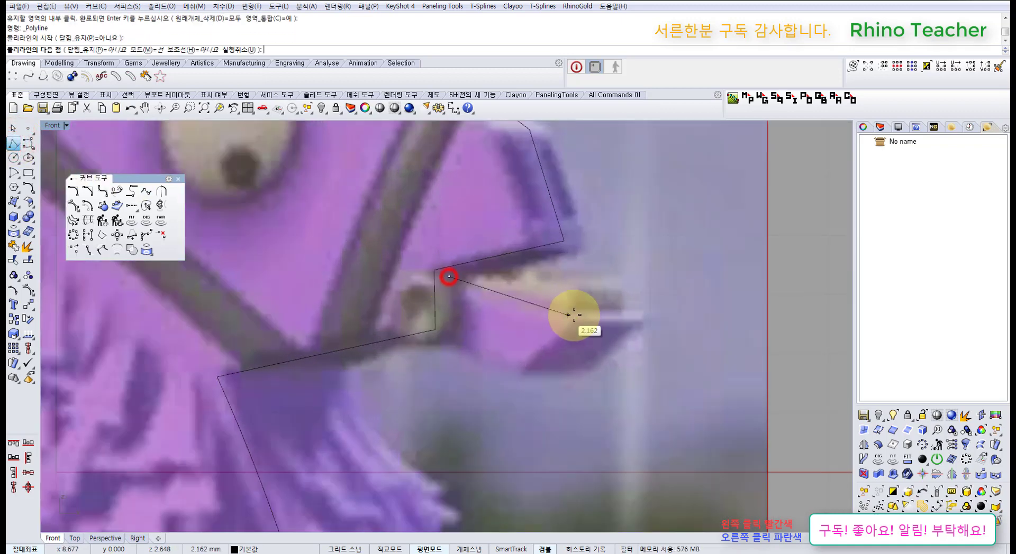
pyautogui.click(605, 320)
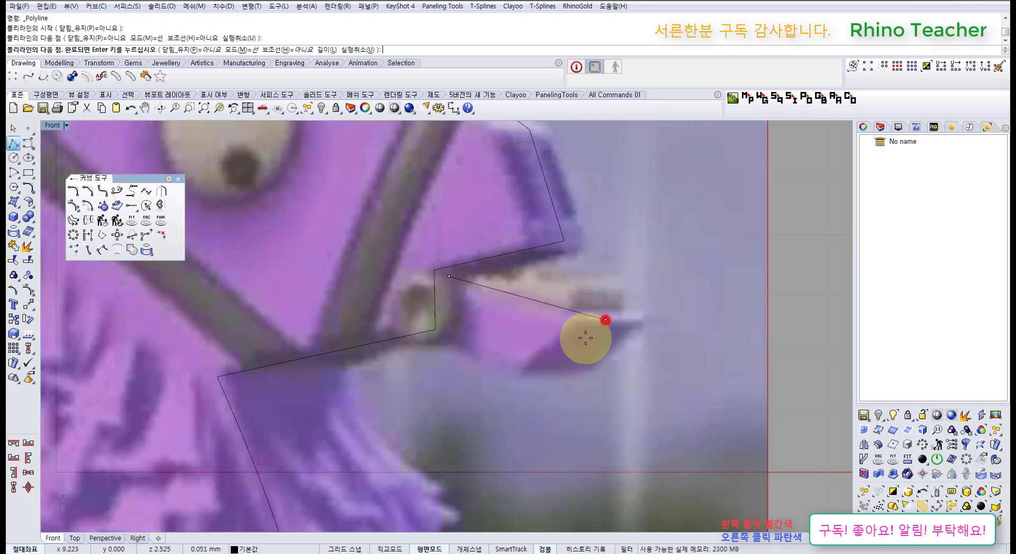
pyautogui.click(542, 377)
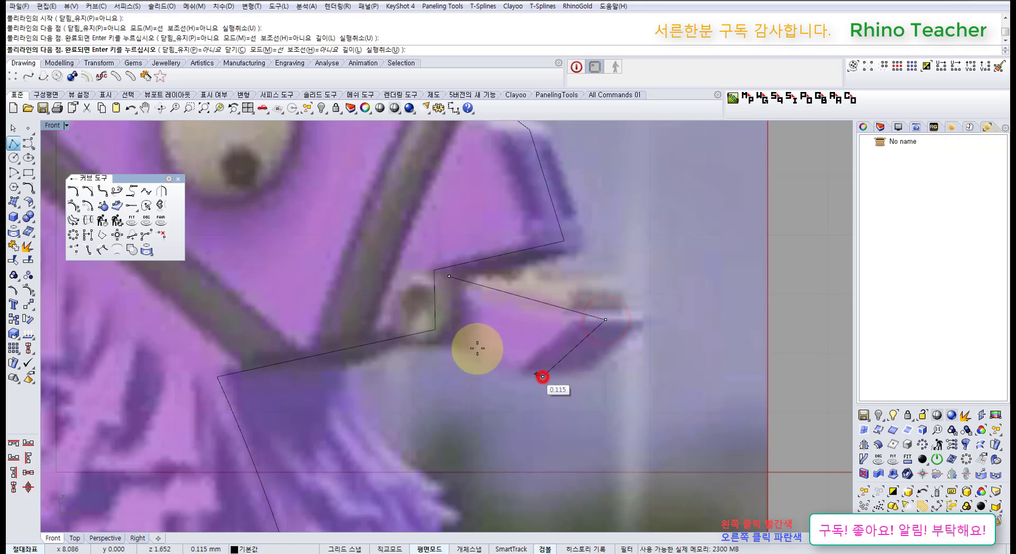
pyautogui.click(439, 329)
pyautogui.click(449, 277)
# Show the jaw outline's control points and move its upper inner corner onto the mouth notch of the head outline
pyautogui.click(503, 283)
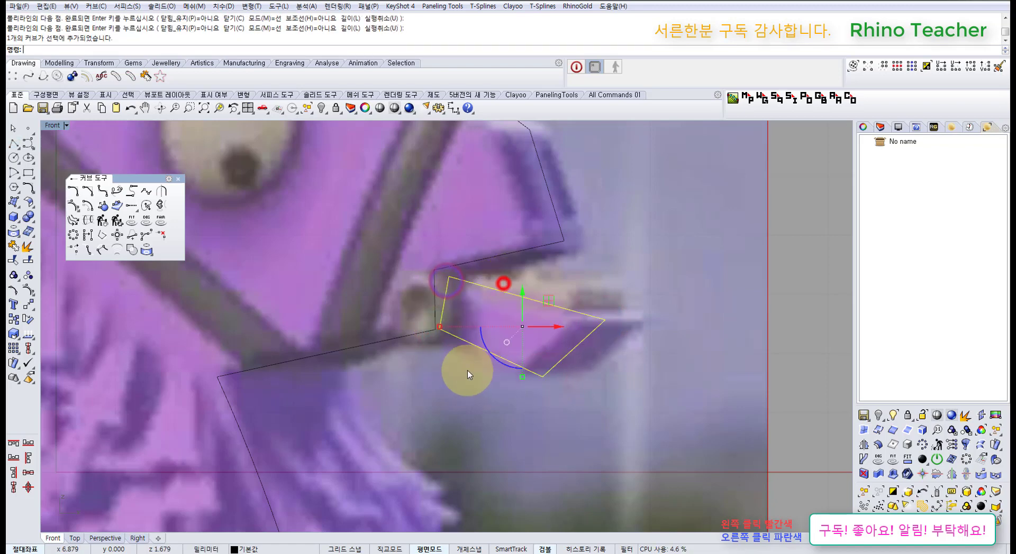
pyautogui.moveTo(490, 348); pyautogui.dragTo(555, 369, button='right')
pyautogui.press('F10')
pyautogui.scroll(-5, 453, 401)
pyautogui.scroll(5, 555, 365)
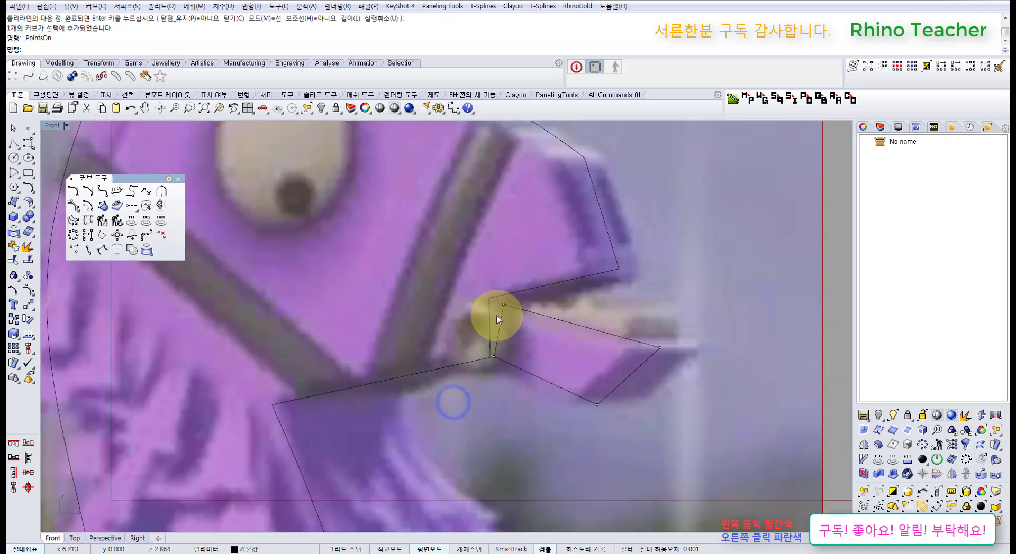
pyautogui.moveTo(448, 268); pyautogui.dragTo(516, 328)
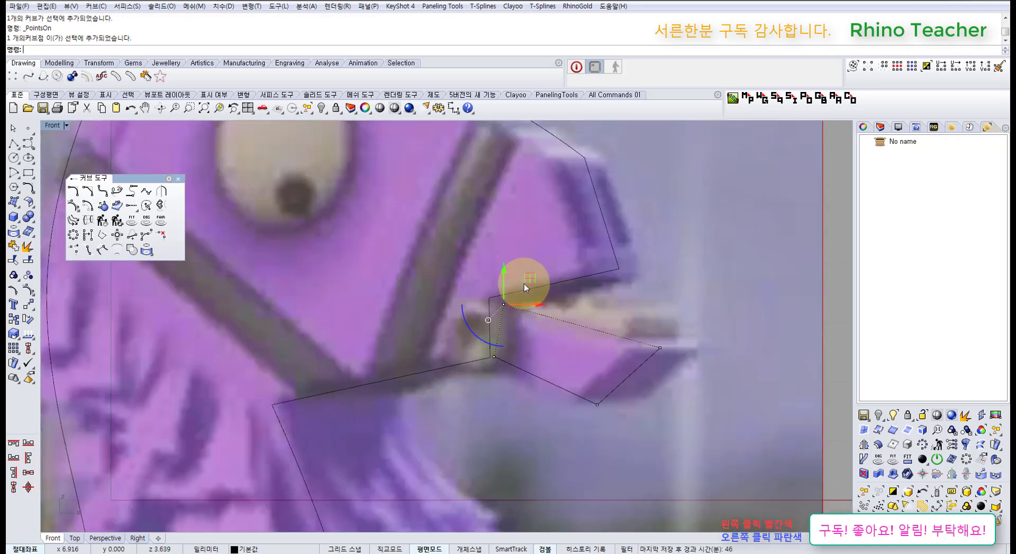
pyautogui.moveTo(524, 282); pyautogui.dragTo(506, 278)
# Move the jaw outline's lower inner corner back past the vertical mouth edge, and hide the control points
pyautogui.moveTo(452, 354); pyautogui.dragTo(511, 372)
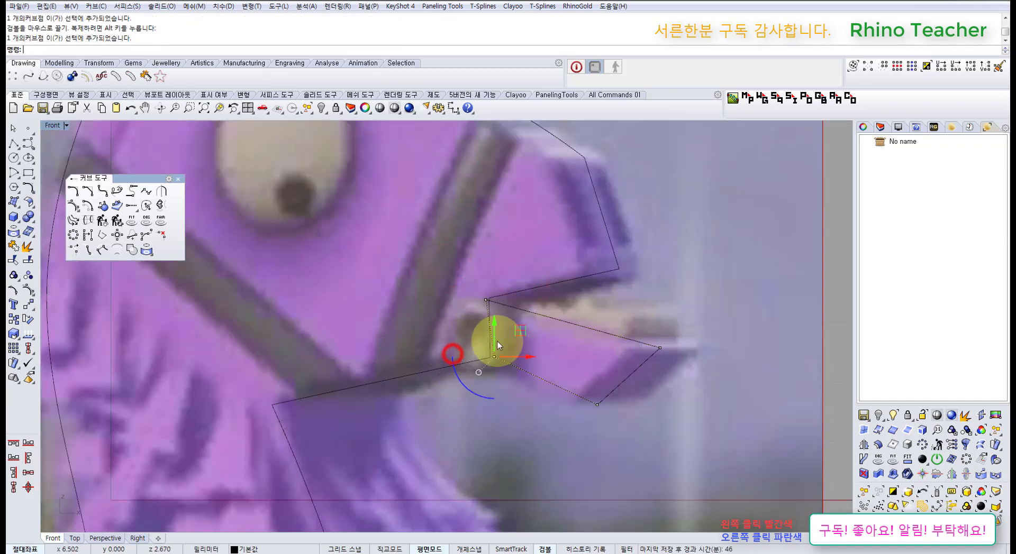
pyautogui.scroll(4, 496, 342)
pyautogui.moveTo(516, 338); pyautogui.dragTo(493, 336)
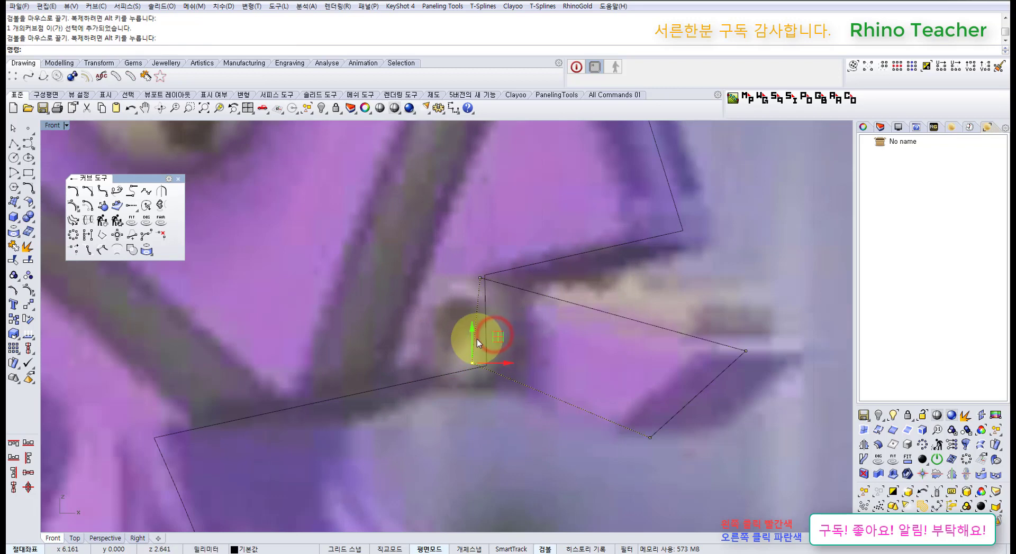
pyautogui.scroll(-6, 533, 338)
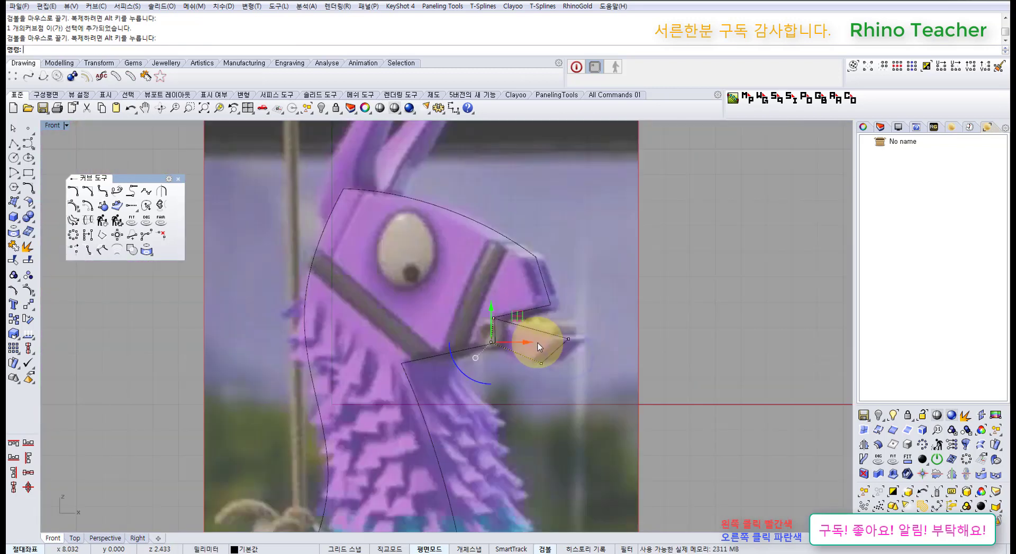
pyautogui.scroll(4, 557, 378)
pyautogui.moveTo(567, 411); pyautogui.dragTo(494, 346)
pyautogui.scroll(-6, 497, 348)
pyautogui.moveTo(539, 381); pyautogui.dragTo(664, 361, button='right')
pyautogui.click(695, 427)
# Trace the back edge and tip of the rear ear with a polyline starting just inside the back of the head outline
pyautogui.moveTo(492, 244)
pyautogui.mouseDown(button='right')
pyautogui.moveTo(485, 308)
pyautogui.moveTo(460, 375)
pyautogui.mouseUp(button='right')
pyautogui.click(14, 143)
pyautogui.scroll(5, 447, 317)
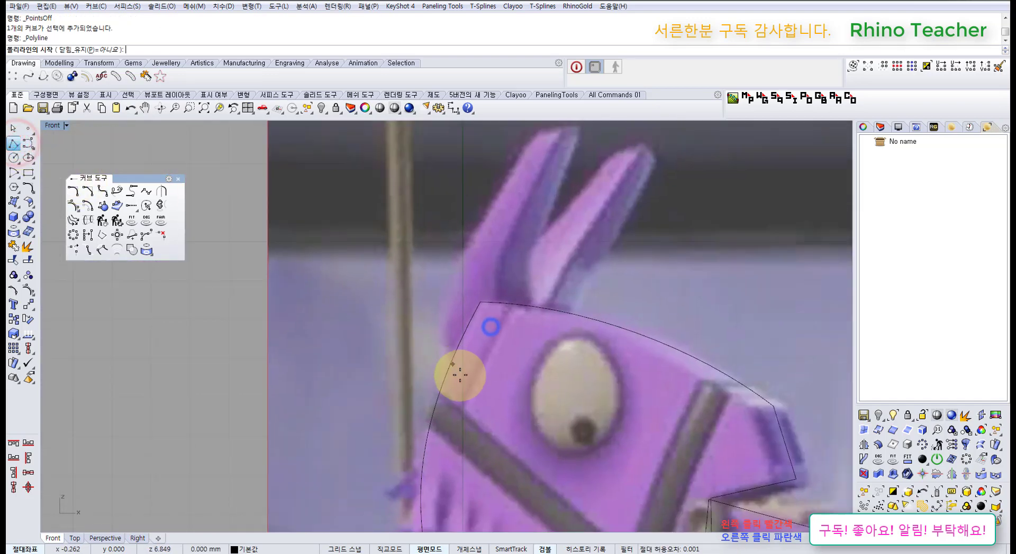
pyautogui.click(454, 389)
pyautogui.click(440, 335)
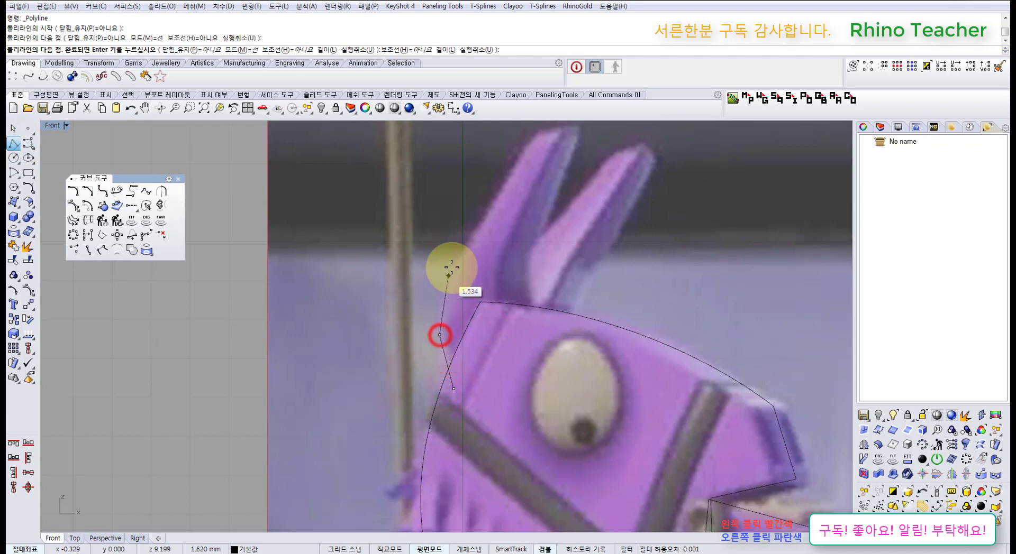
pyautogui.click(453, 261)
pyautogui.moveTo(453, 261); pyautogui.dragTo(403, 373, button='right')
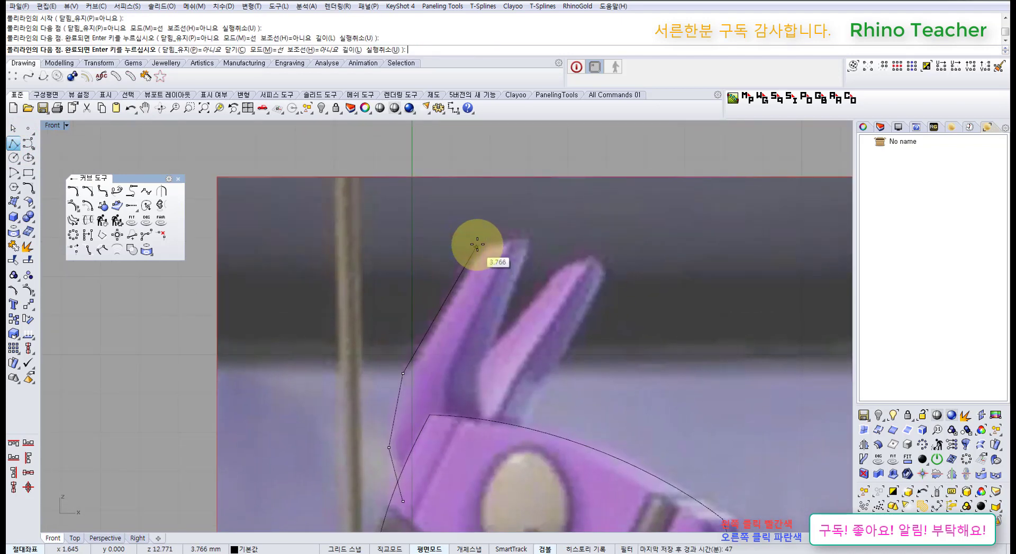
pyautogui.click(478, 242)
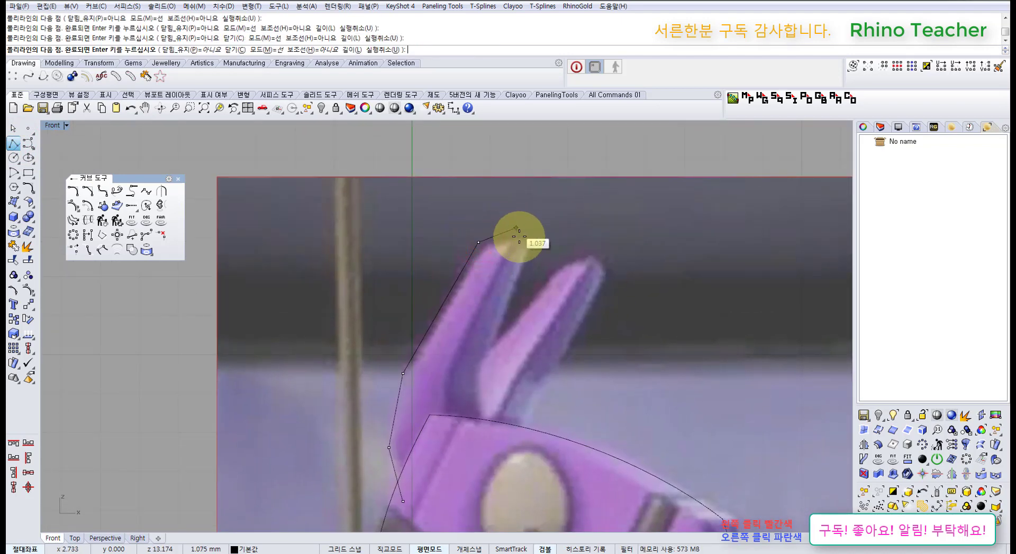
pyautogui.click(520, 231)
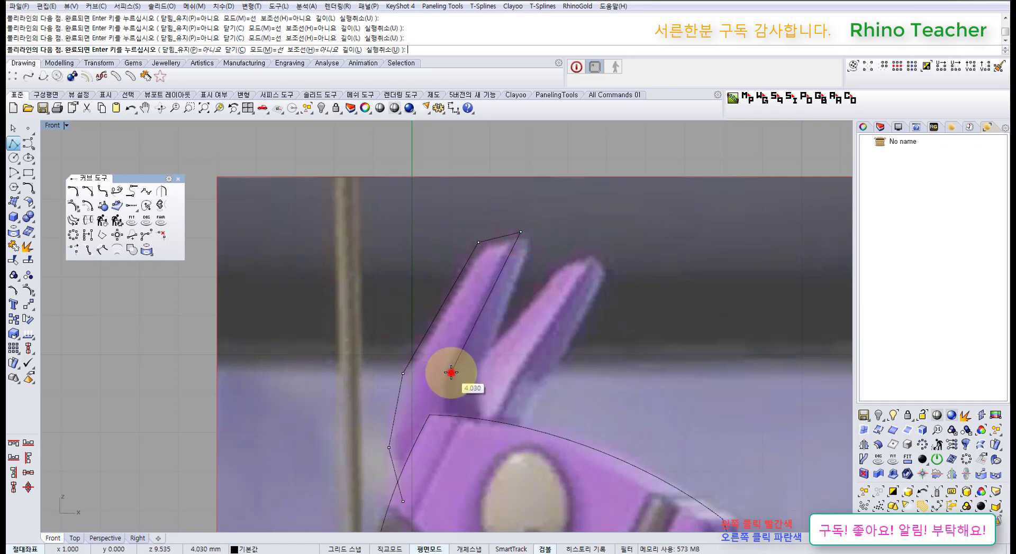
# Continue the polyline down the ear's front edge into the head and close it at its starting point
pyautogui.click(451, 372)
pyautogui.moveTo(447, 436); pyautogui.dragTo(454, 391, button='right')
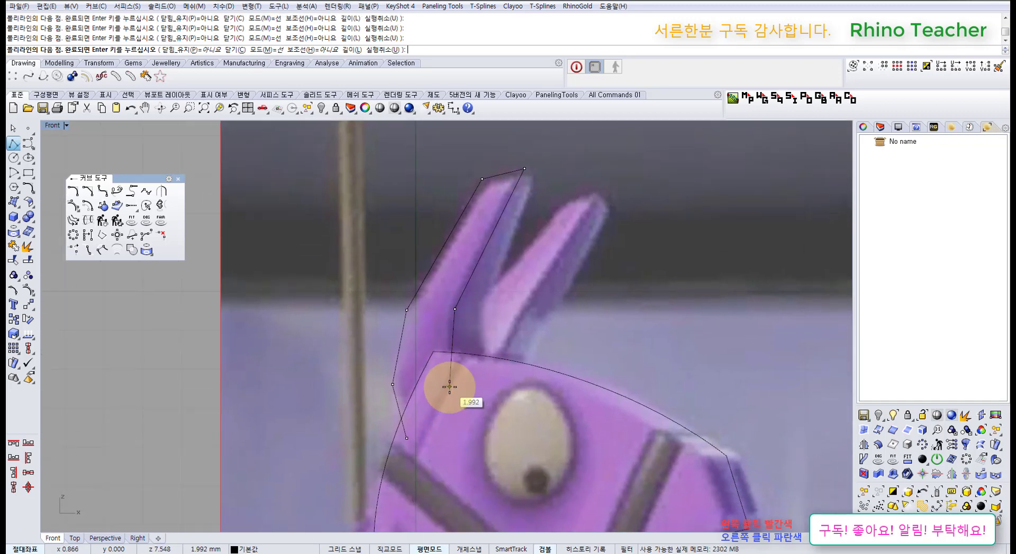
pyautogui.hotkey('ctrl', 'z')
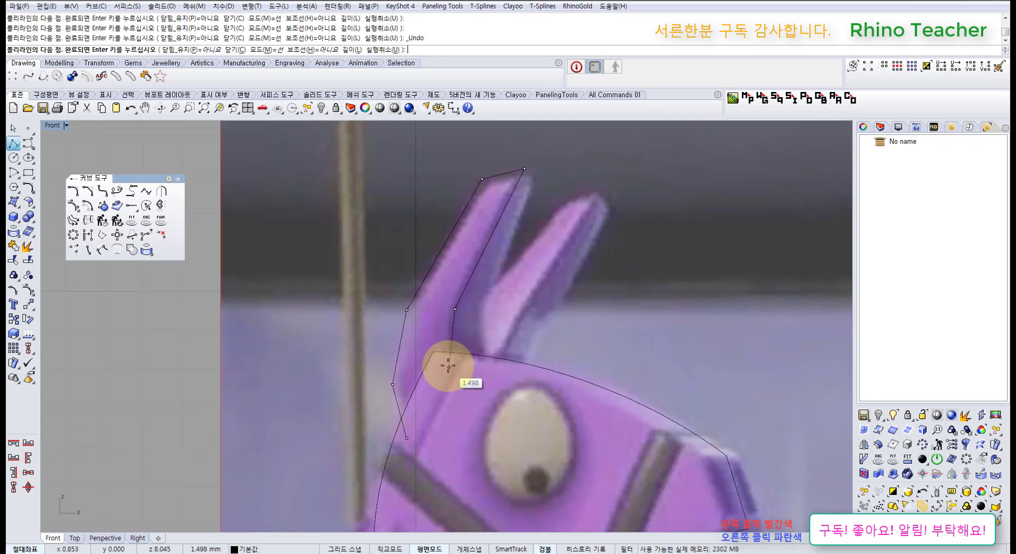
pyautogui.click(472, 398)
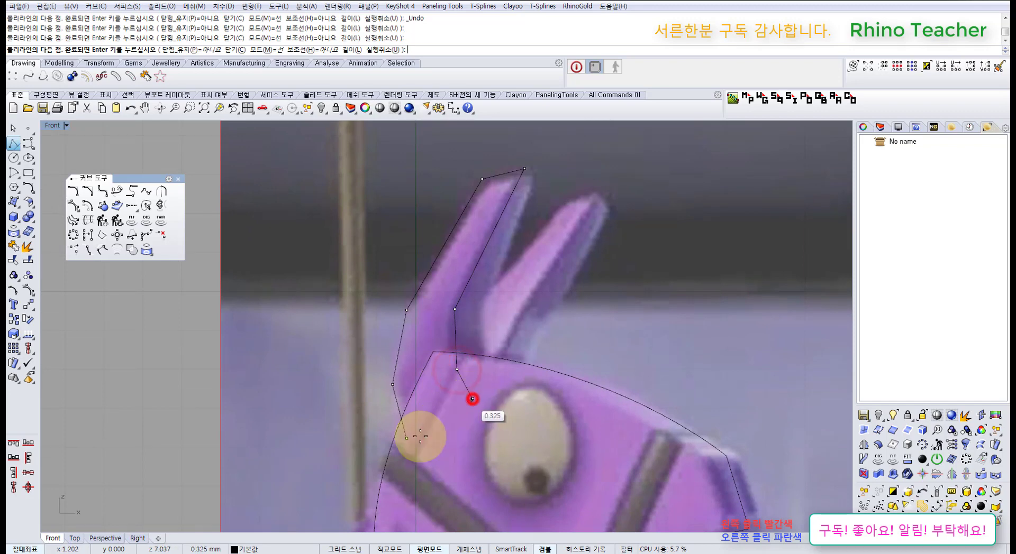
pyautogui.click(414, 438)
pyautogui.scroll(-6, 459, 366)
pyautogui.moveTo(459, 367); pyautogui.dragTo(449, 391, button='right')
# Show the ear outline's control points and move the rear point of the ear tip onto the picture's edge
pyautogui.moveTo(502, 358); pyautogui.dragTo(404, 334)
pyautogui.scroll(-4, 453, 370)
pyautogui.moveTo(453, 370); pyautogui.dragTo(459, 307, button='right')
pyautogui.scroll(5, 470, 284)
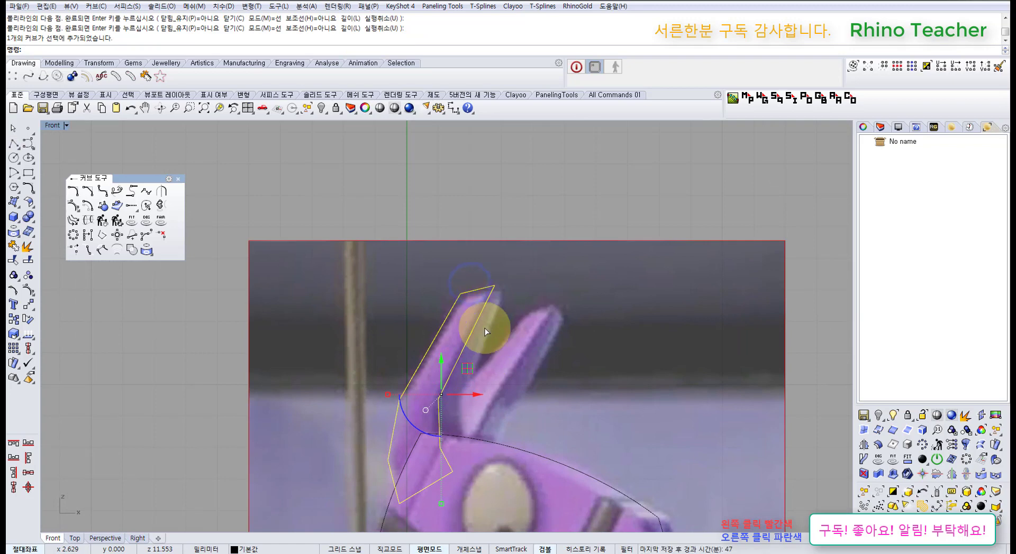
pyautogui.press('F10')
pyautogui.scroll(3, 444, 316)
pyautogui.moveTo(443, 315); pyautogui.dragTo(526, 290)
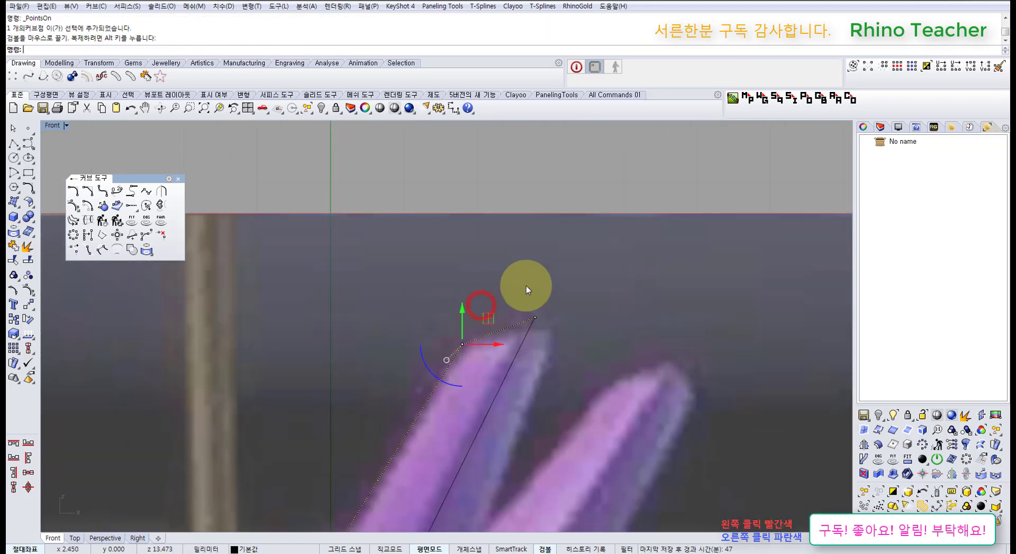
# Move the front point of the ear tip onto the picture's ear tip, and hide the control points
pyautogui.moveTo(554, 321); pyautogui.dragTo(550, 304)
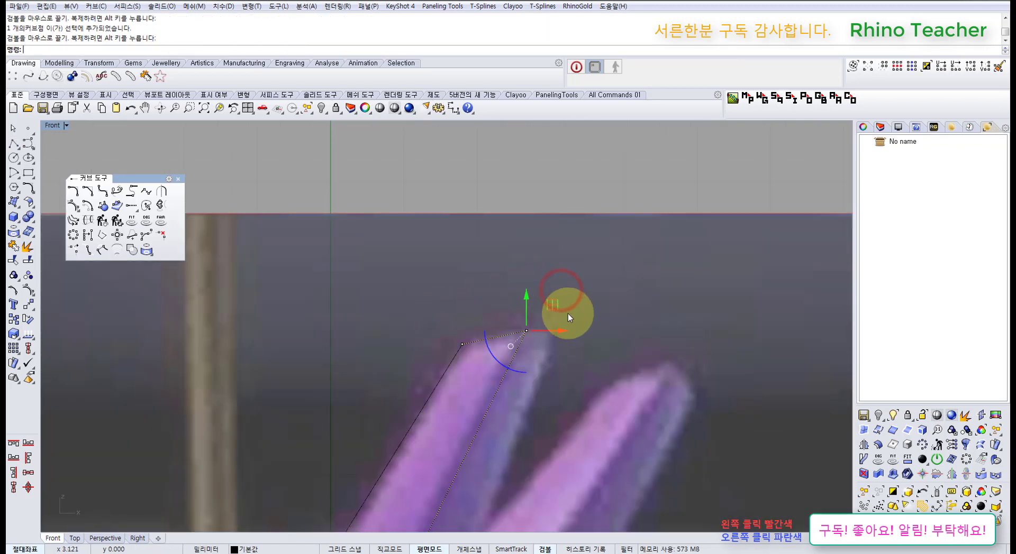
pyautogui.scroll(-8, 630, 328)
pyautogui.moveTo(637, 371); pyautogui.dragTo(630, 377, button='right')
pyautogui.scroll(2, 508, 399)
pyautogui.scroll(2, 512, 333)
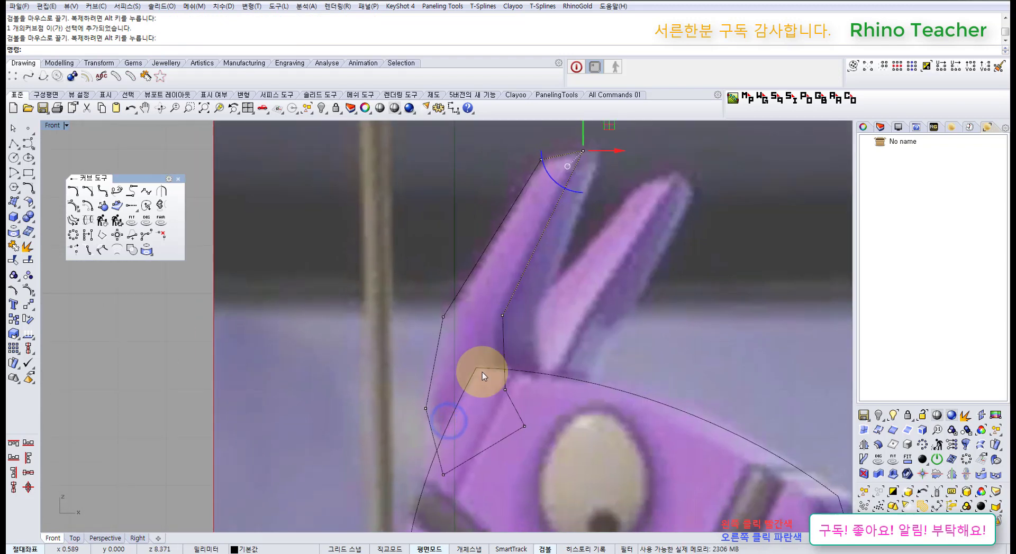
pyautogui.moveTo(481, 370)
pyautogui.mouseDown(button='right')
pyautogui.moveTo(490, 363)
pyautogui.moveTo(484, 335)
pyautogui.moveTo(472, 359)
pyautogui.mouseUp(button='right')
pyautogui.scroll(-6, 491, 332)
pyautogui.press('Escape')
pyautogui.press('Escape')
pyautogui.moveTo(533, 396); pyautogui.dragTo(515, 321, button='right')
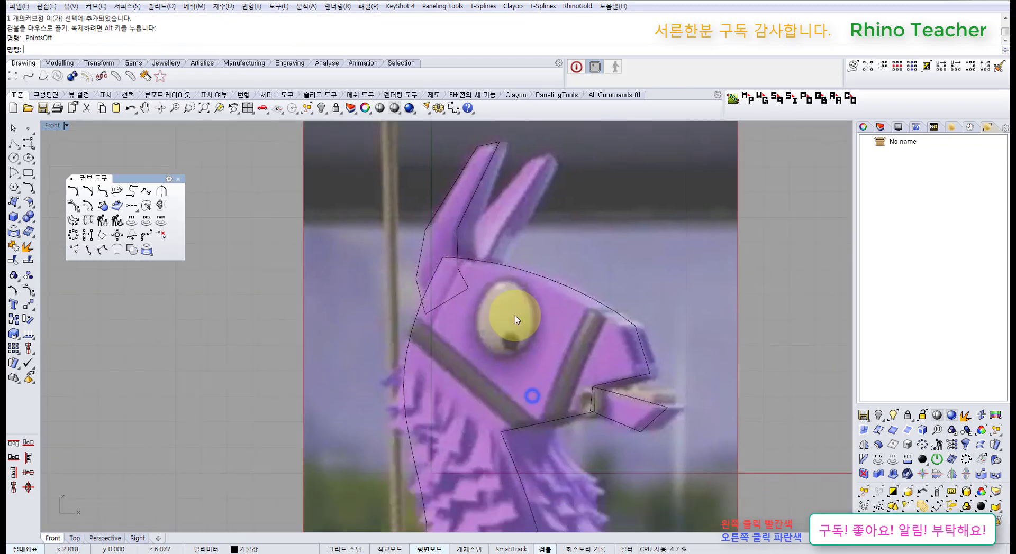
# In the Perspective view, extrude the head-and-neck outline to both sides as a solid, about 1.1 mm each way, and hide the source curve
pyautogui.scroll(-6, 516, 321)
pyautogui.click(555, 287)
pyautogui.moveTo(536, 321); pyautogui.dragTo(531, 329)
pyautogui.scroll(-4, 524, 334)
pyautogui.scroll(6, 512, 356)
pyautogui.moveTo(525, 372); pyautogui.dragTo(478, 359, button='right')
pyautogui.hotkey('ctrl', 'F4')
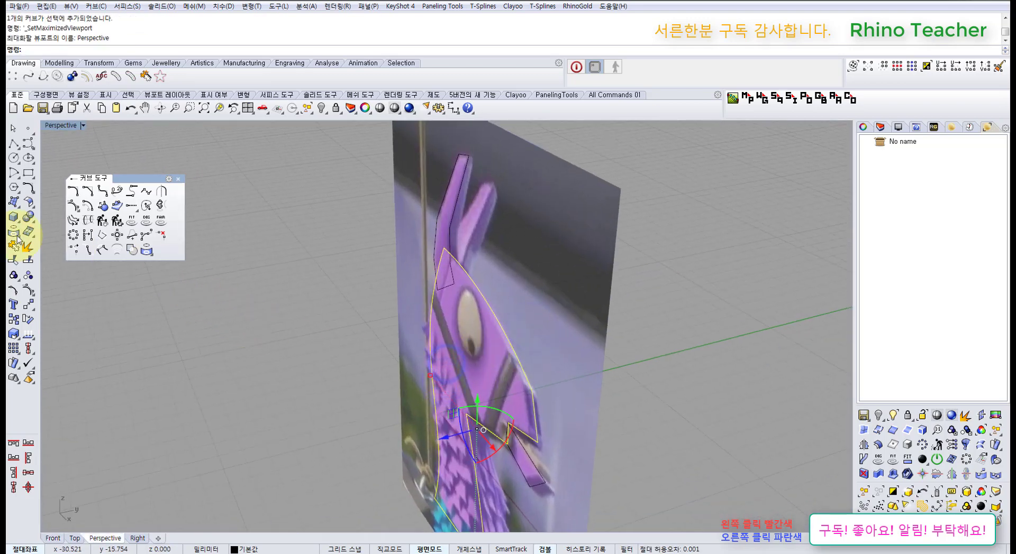
pyautogui.click(11, 204)
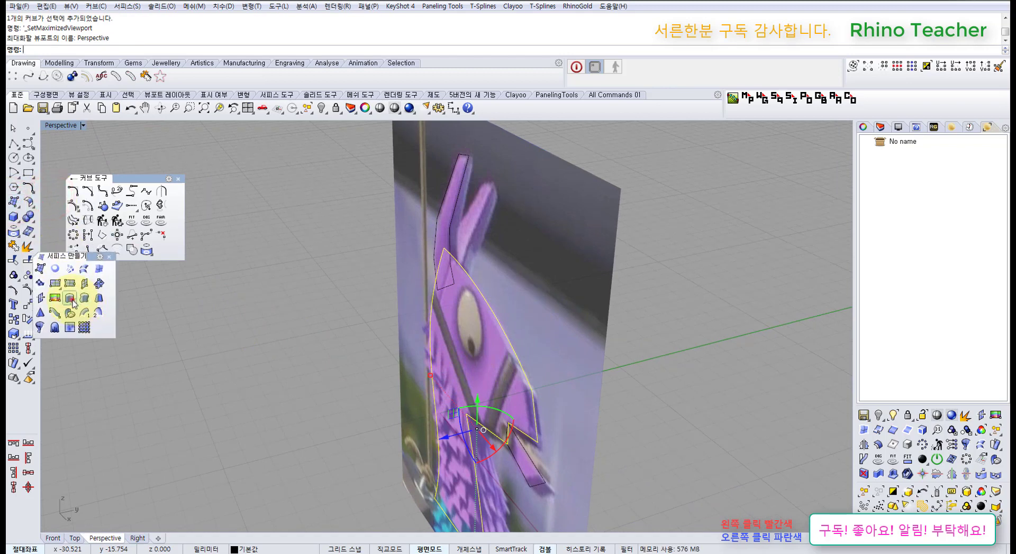
pyautogui.click(69, 299)
pyautogui.click(168, 50)
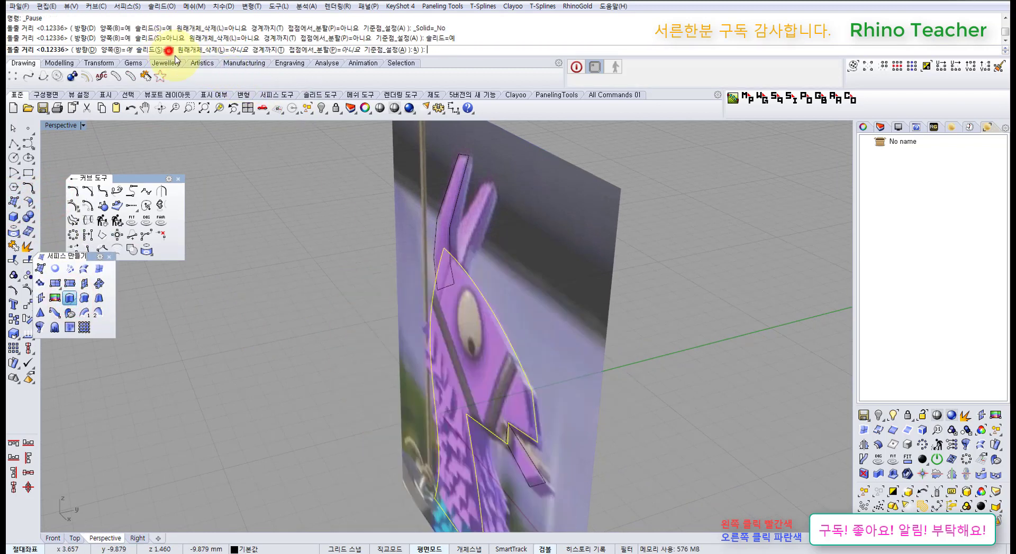
pyautogui.click(478, 334)
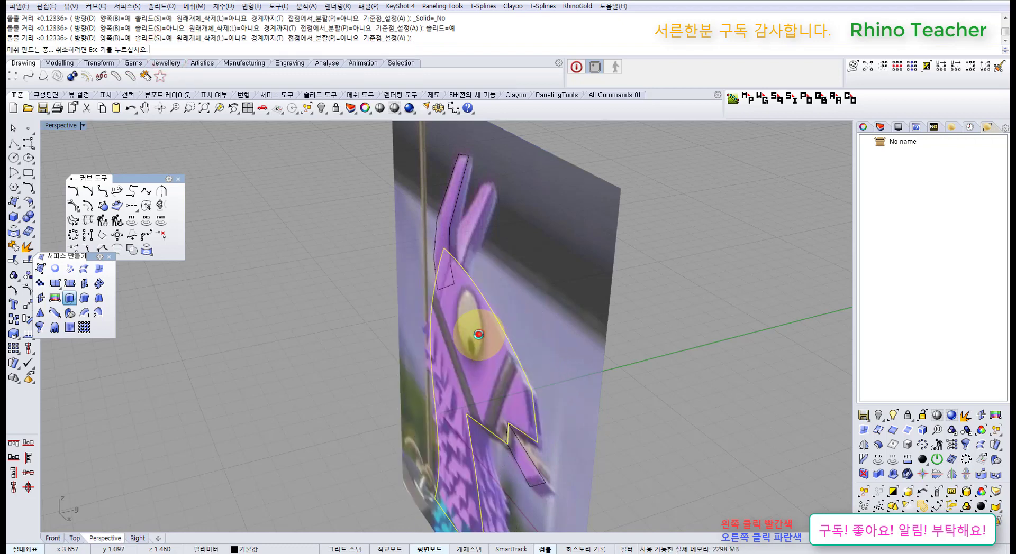
pyautogui.moveTo(524, 410); pyautogui.dragTo(466, 338, button='right')
pyautogui.hotkey('ctrl', 'h')
# Select the extruded head-and-neck solid and examine it in the Front, Right and Perspective views
pyautogui.click(466, 352)
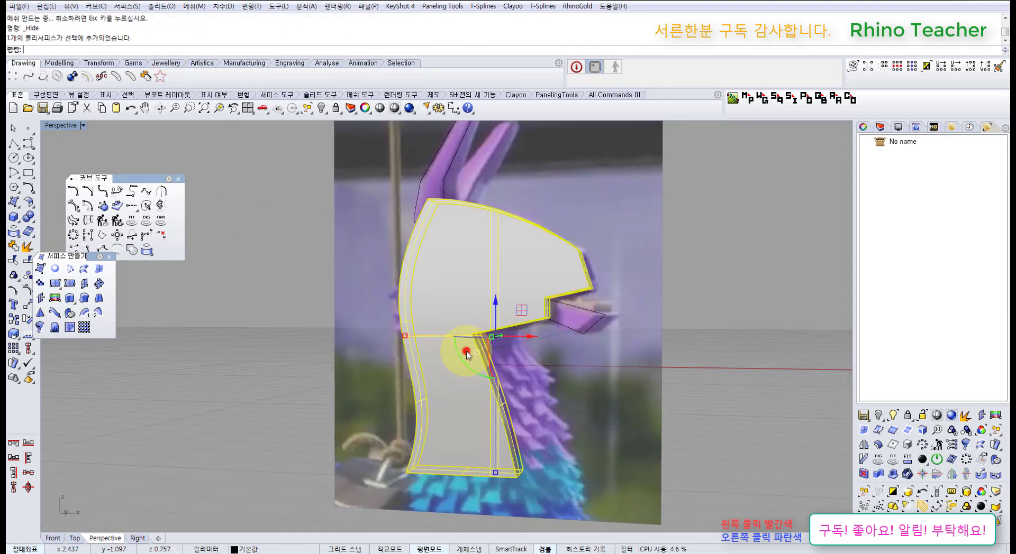
pyautogui.hotkey('ctrl', 'F2')
pyautogui.moveTo(426, 379); pyautogui.dragTo(480, 358, button='right')
pyautogui.hotkey('ctrl', 'F3')
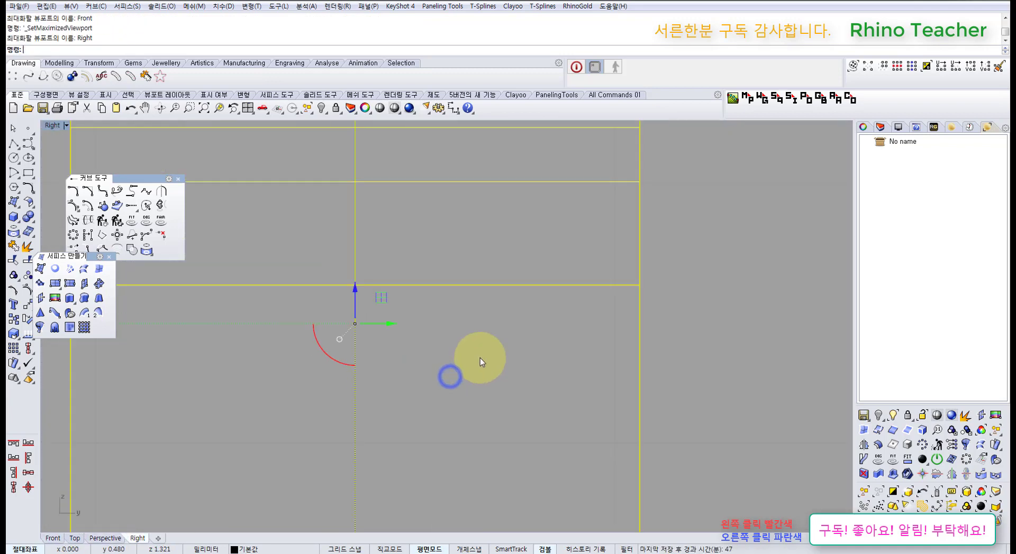
pyautogui.scroll(-10, 481, 357)
pyautogui.hotkey('ctrl', 'F4')
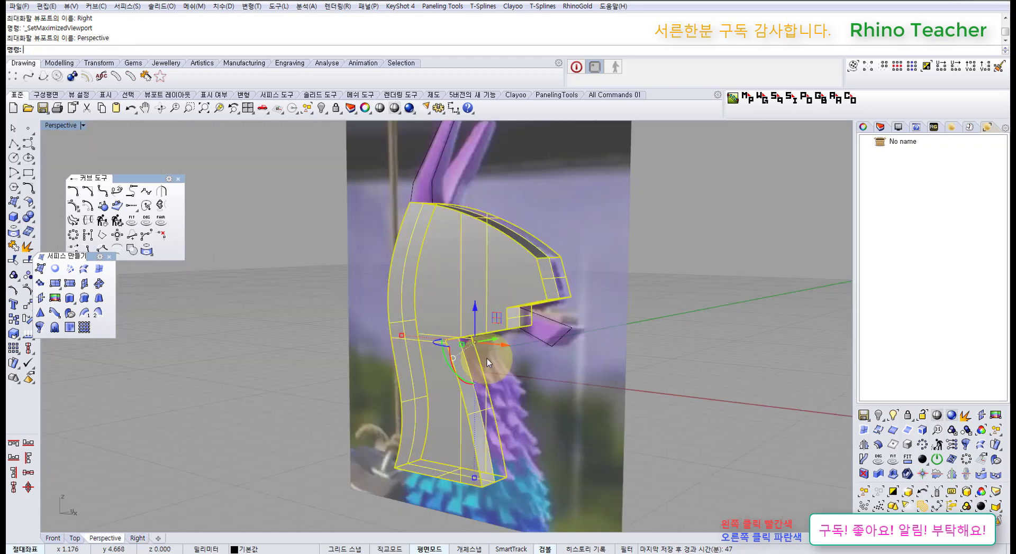
# Set the Perspective view to wireframe display and reselect the head-and-neck solid from an oblique angle
pyautogui.click(394, 109)
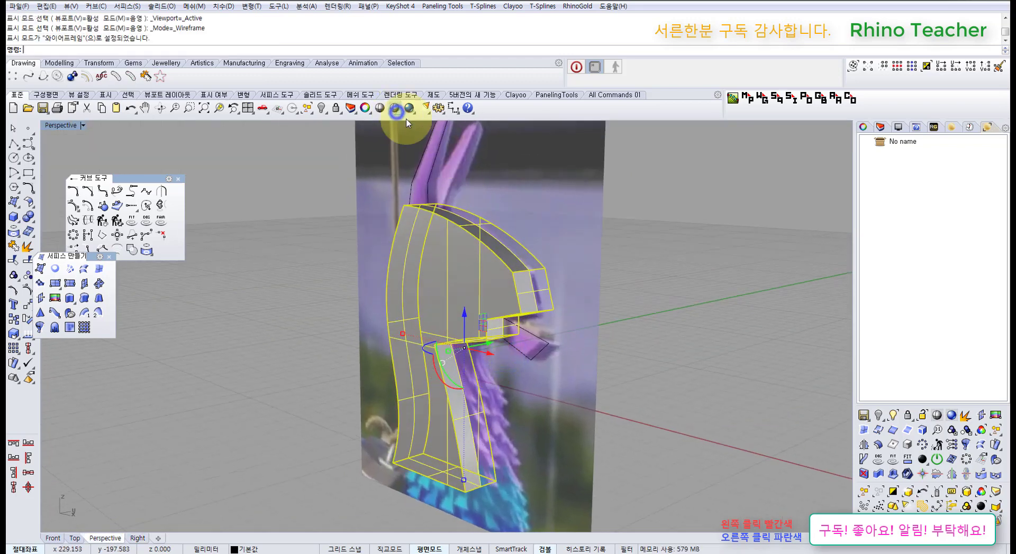
pyautogui.scroll(5, 547, 306)
pyautogui.scroll(3, 547, 306)
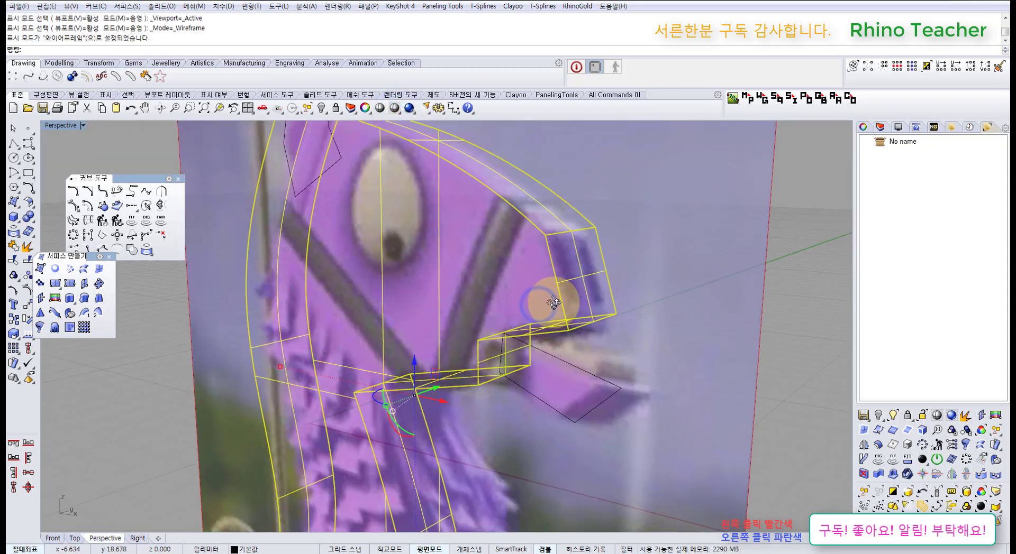
pyautogui.scroll(-5, 559, 297)
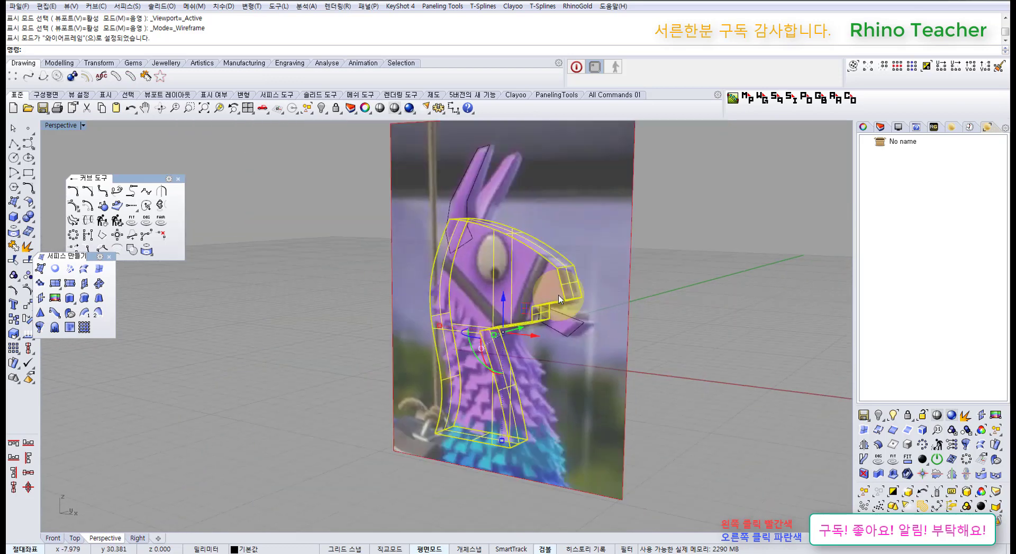
pyautogui.click(712, 349)
pyautogui.moveTo(515, 356); pyautogui.dragTo(443, 399, button='right')
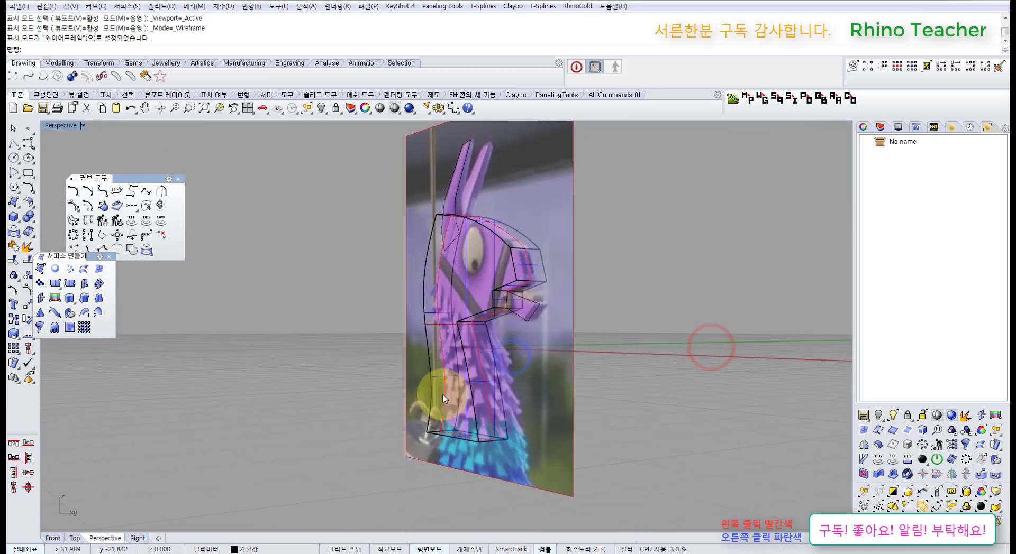
pyautogui.click(440, 383)
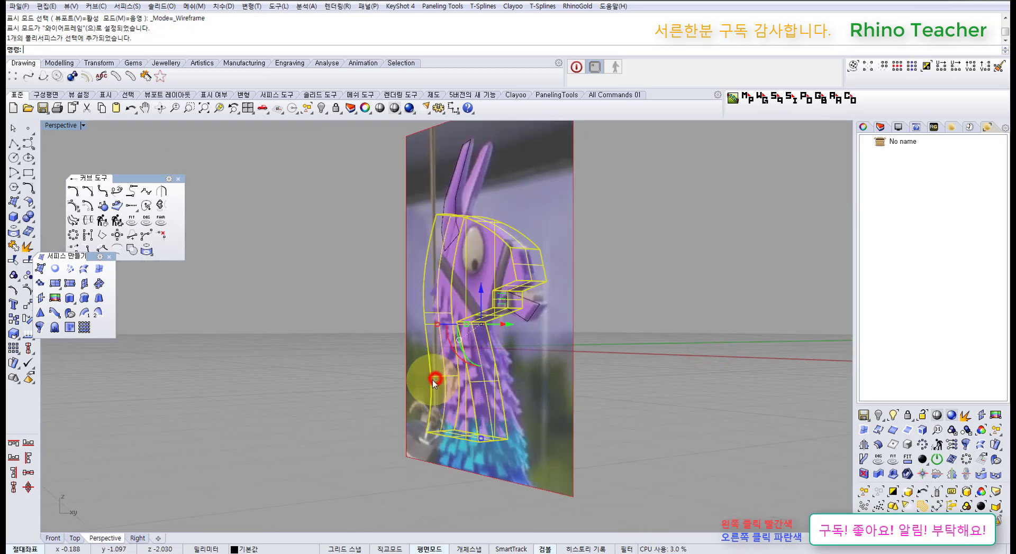
# Apply Cage Edit to the head-and-neck solid using a construction-plane bounding-box cage with 4 points in X, Y and Z
pyautogui.click(25, 306)
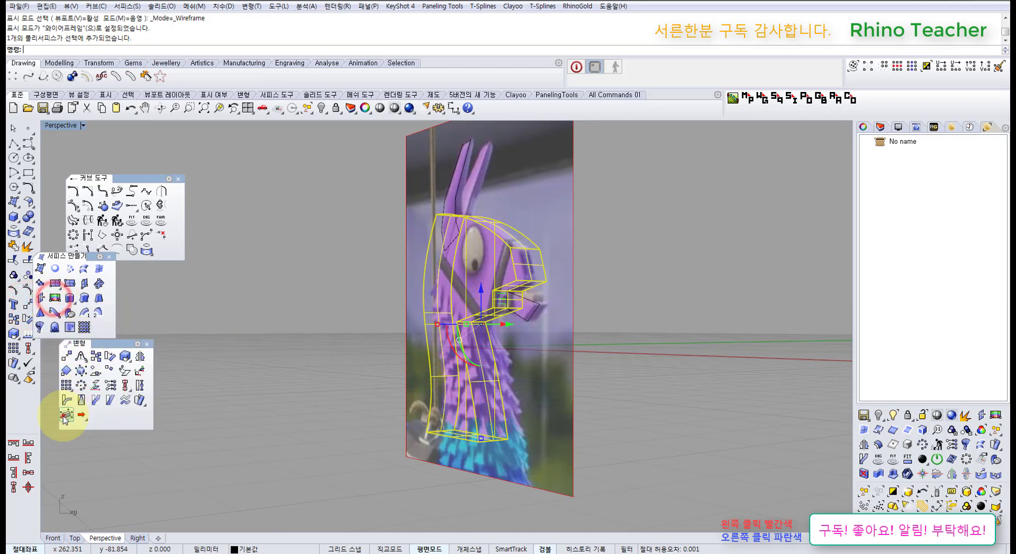
pyautogui.click(65, 415)
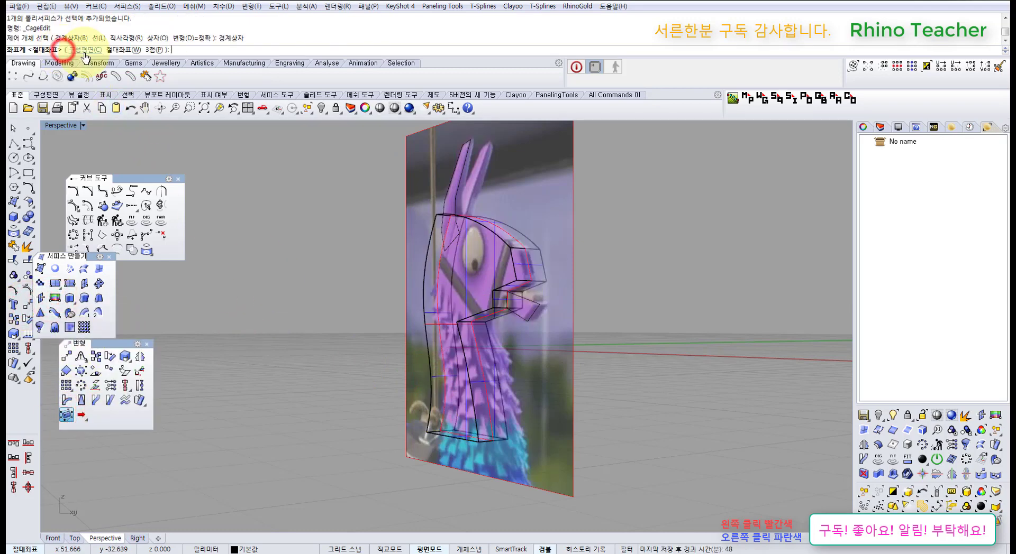
pyautogui.click(84, 50)
pyautogui.press('Return')
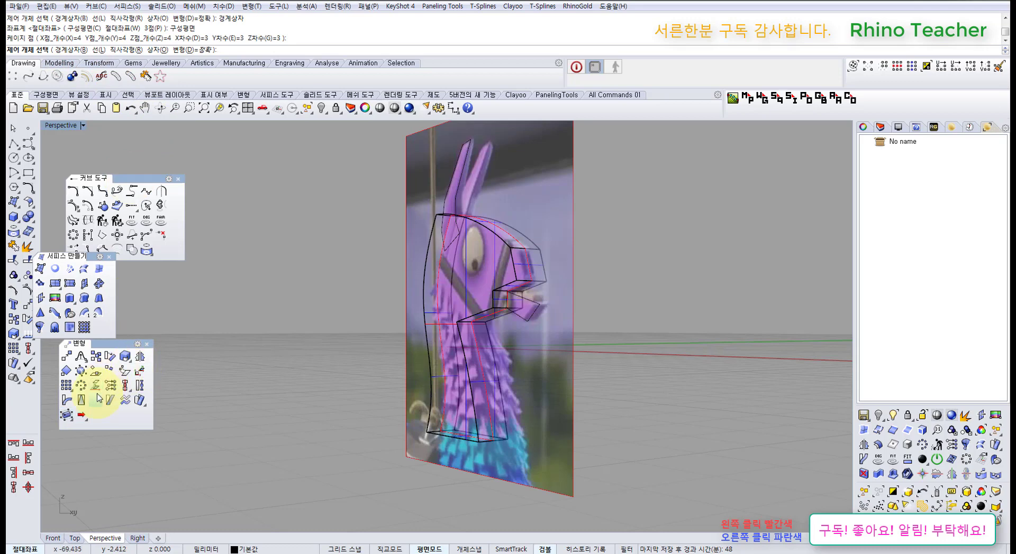
pyautogui.click(77, 51)
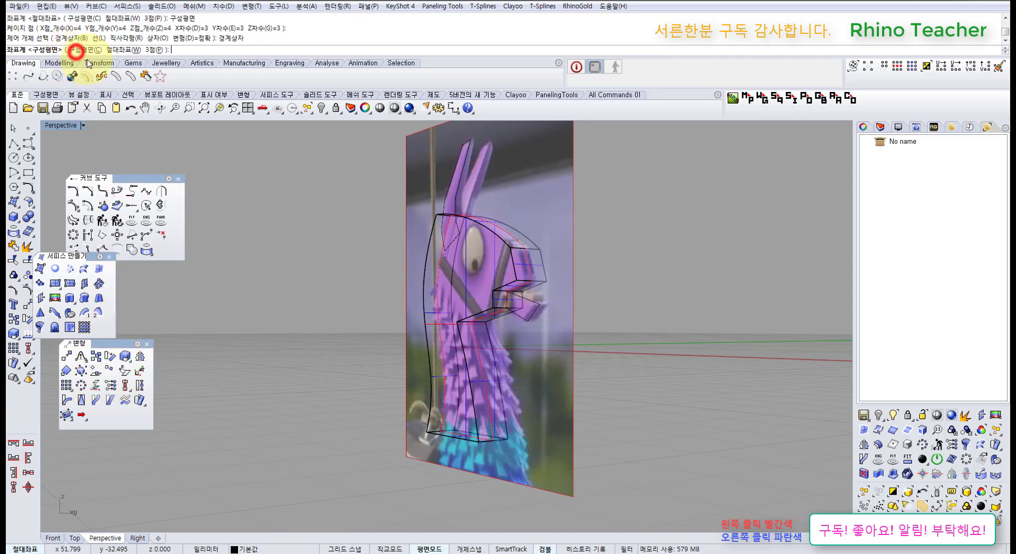
pyautogui.rightClick(228, 204)
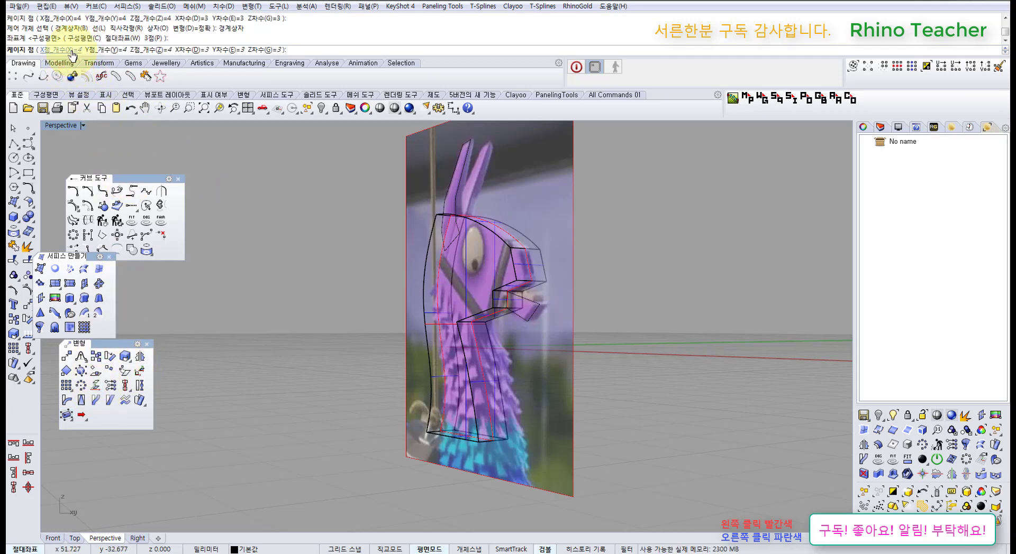
pyautogui.rightClick(340, 317)
pyautogui.rightClick(340, 317)
# Scale the bottom cage points sideways to flare the base of the neck, and switch the Perspective view to shaded display
pyautogui.moveTo(357, 402); pyautogui.dragTo(576, 454)
pyautogui.moveTo(575, 455); pyautogui.dragTo(396, 376, button='right')
pyautogui.moveTo(428, 443); pyautogui.dragTo(390, 365)
pyautogui.click(394, 108)
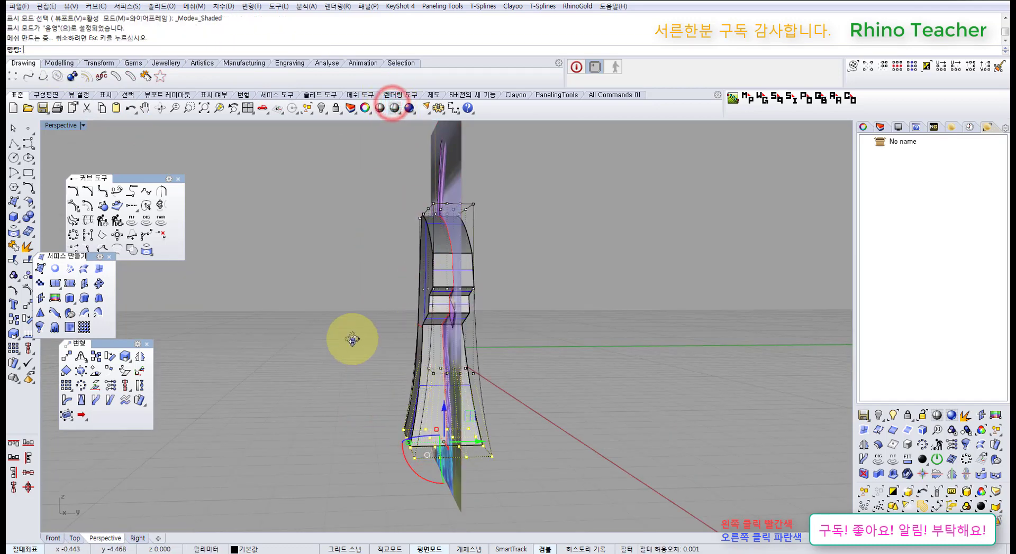
pyautogui.moveTo(352, 340)
pyautogui.mouseDown(button='right')
pyautogui.moveTo(688, 325)
pyautogui.moveTo(656, 343)
pyautogui.moveTo(465, 295)
pyautogui.moveTo(431, 334)
pyautogui.moveTo(347, 351)
pyautogui.moveTo(385, 267)
pyautogui.moveTo(465, 333)
pyautogui.mouseUp(button='right')
pyautogui.moveTo(419, 328); pyautogui.dragTo(460, 305, button='right')
# Turn off the cage points and hide the head-and-neck cage
pyautogui.press('Escape')
pyautogui.press('Escape')
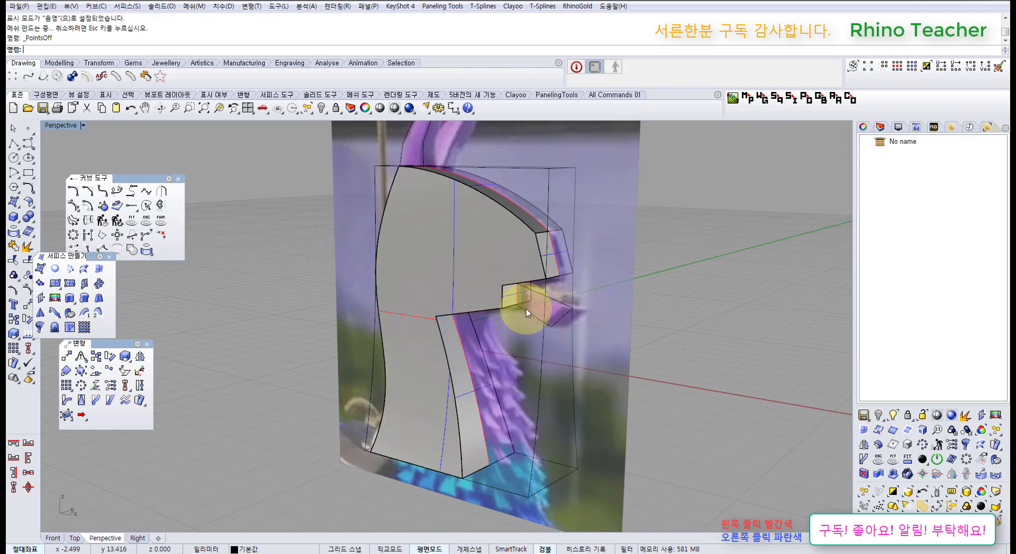
pyautogui.moveTo(528, 314); pyautogui.dragTo(693, 360, button='right')
pyautogui.moveTo(695, 364); pyautogui.dragTo(563, 344)
pyautogui.hotkey('ctrl', 'h')
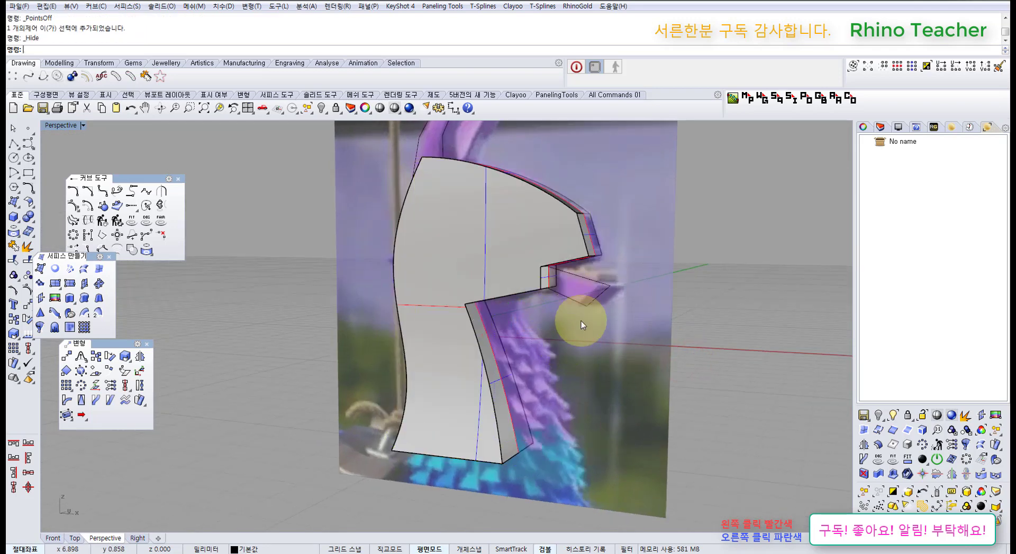
# In the Top view with wireframe display, extrude the jaw outline to both sides as a solid, about 1.06 mm each way
pyautogui.click(598, 300)
pyautogui.moveTo(584, 292); pyautogui.dragTo(617, 375, button='right')
pyautogui.hotkey('ctrl', 'F1')
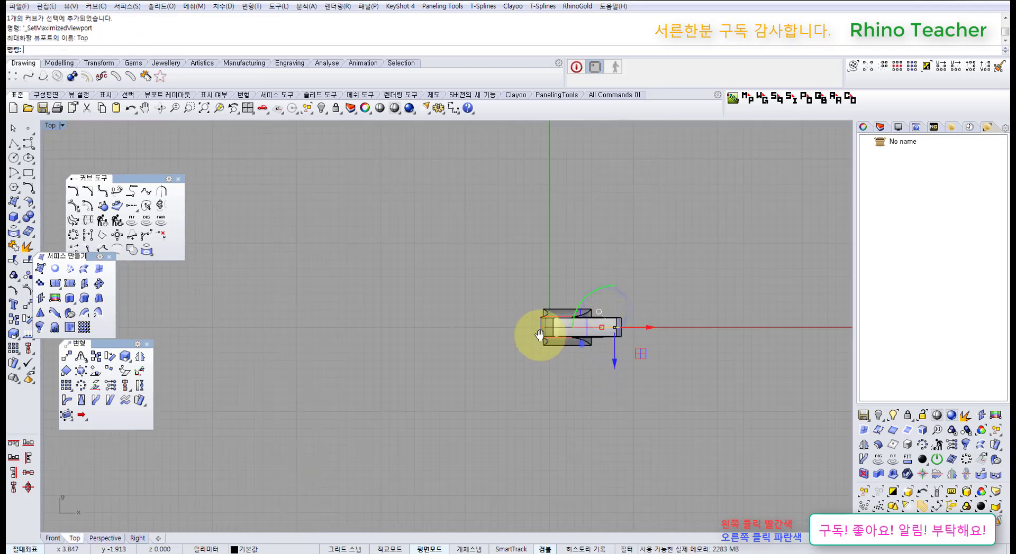
pyautogui.scroll(6, 651, 341)
pyautogui.moveTo(559, 324)
pyautogui.mouseDown(button='right')
pyautogui.moveTo(555, 315)
pyautogui.moveTo(452, 297)
pyautogui.mouseUp(button='right')
pyautogui.scroll(8, 545, 296)
pyautogui.rightClick(391, 109)
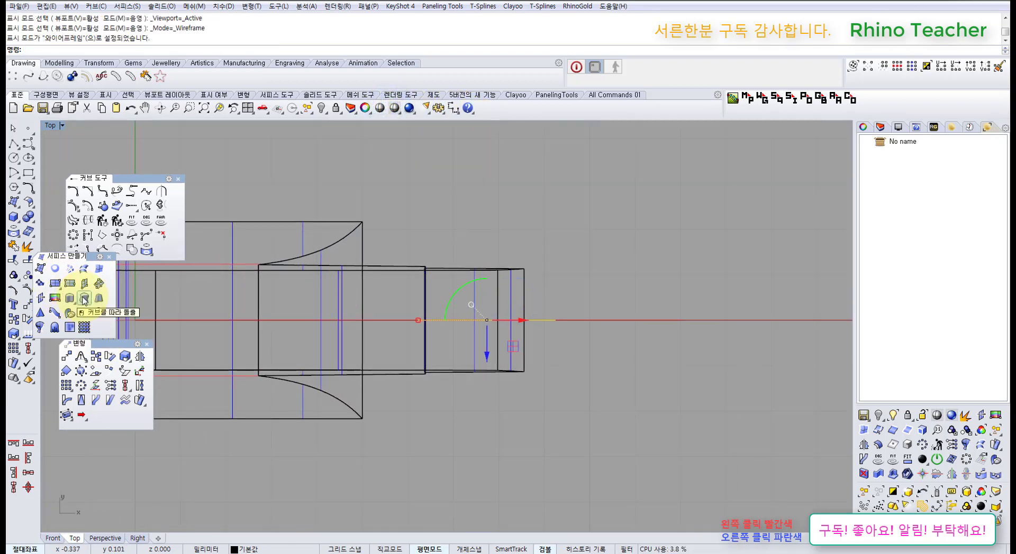
pyautogui.click(72, 298)
pyautogui.scroll(2, 487, 294)
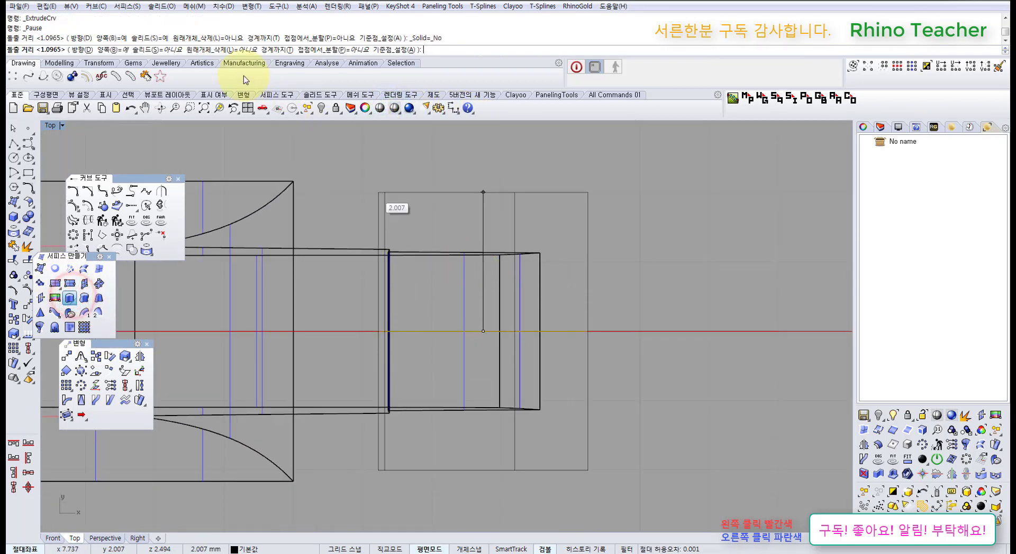
pyautogui.click(145, 50)
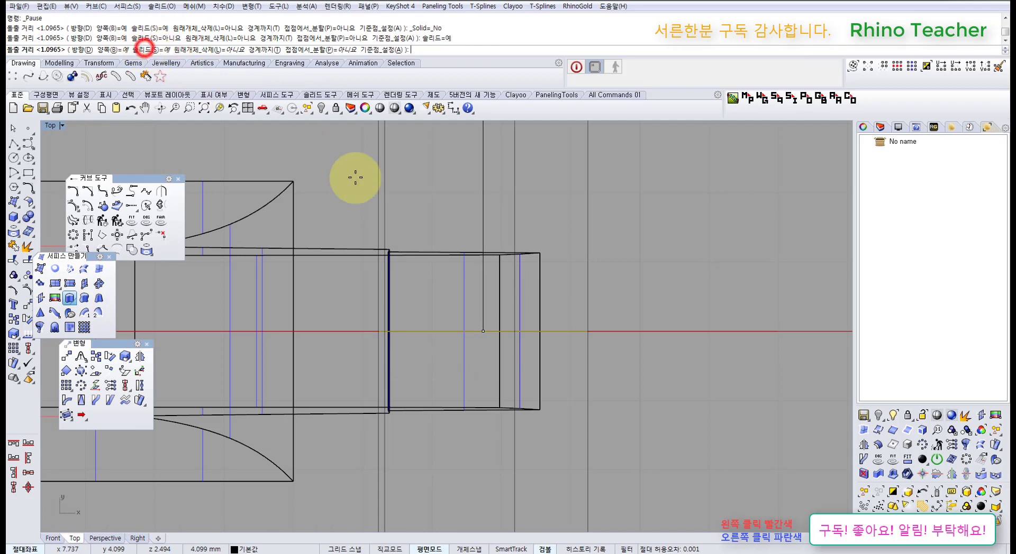
pyautogui.click(390, 258)
# Return to the Perspective view and hide the jaw's source curve
pyautogui.moveTo(535, 339); pyautogui.dragTo(420, 390, button='right')
pyautogui.hotkey('ctrl', 'F4')
pyautogui.moveTo(467, 365); pyautogui.dragTo(322, 280, button='right')
pyautogui.scroll(7, 505, 289)
pyautogui.moveTo(551, 307); pyautogui.dragTo(528, 218, button='right')
pyautogui.click(317, 108)
pyautogui.scroll(-8, 583, 277)
# Extrude the ear outline to both sides as a solid, about 0.6 mm each way
pyautogui.moveTo(529, 218); pyautogui.dragTo(482, 201)
pyautogui.moveTo(495, 207)
pyautogui.mouseDown(button='right')
pyautogui.moveTo(498, 254)
pyautogui.moveTo(411, 245)
pyautogui.moveTo(142, 324)
pyautogui.mouseUp(button='right')
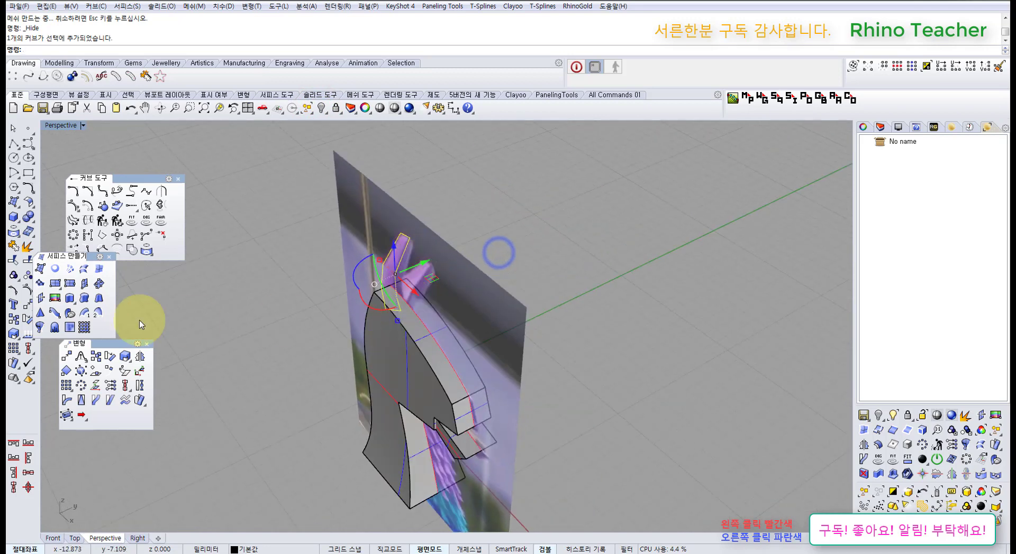
pyautogui.scroll(8, 355, 279)
pyautogui.click(157, 50)
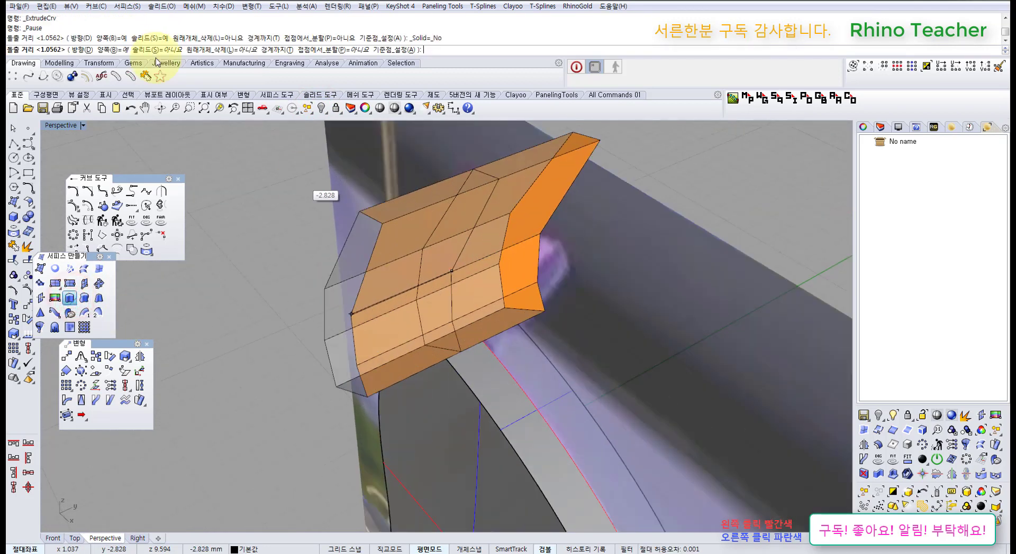
pyautogui.click(152, 51)
pyautogui.click(402, 204)
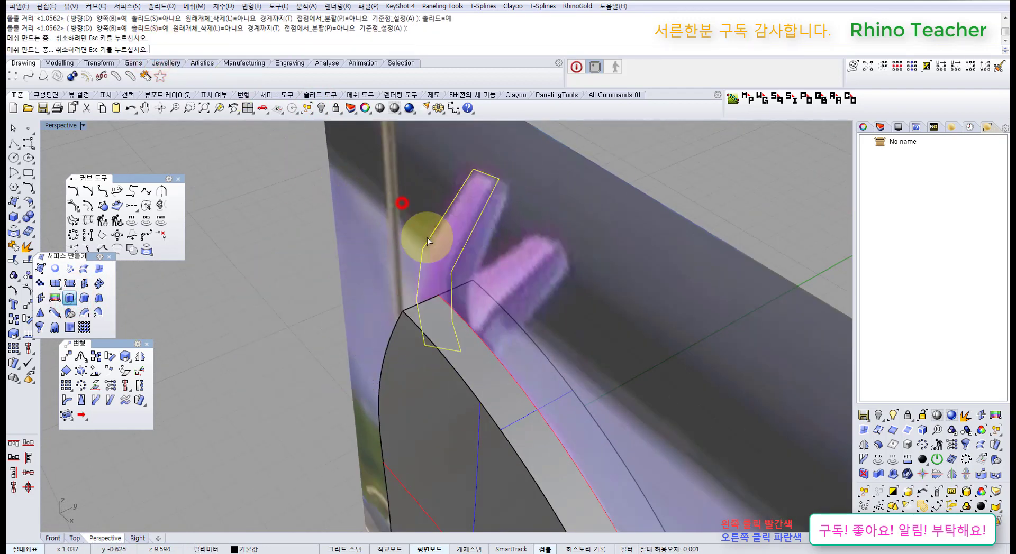
# Hide the ear's source curve in the Perspective view
pyautogui.moveTo(433, 258); pyautogui.dragTo(417, 236, button='right')
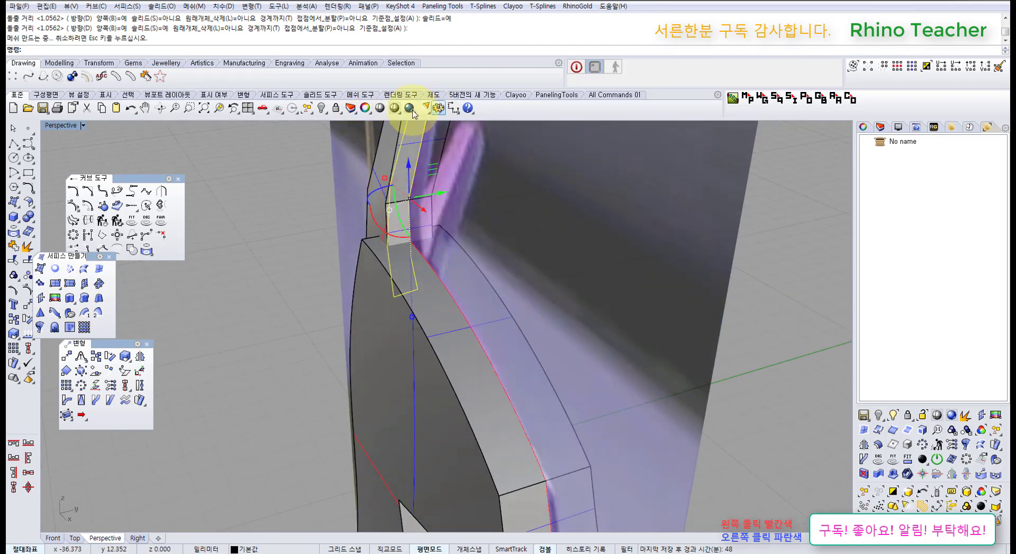
pyautogui.click(322, 109)
pyautogui.moveTo(505, 217); pyautogui.dragTo(497, 285, button='right')
pyautogui.scroll(-5, 467, 321)
pyautogui.moveTo(467, 321); pyautogui.dragTo(453, 276, button='right')
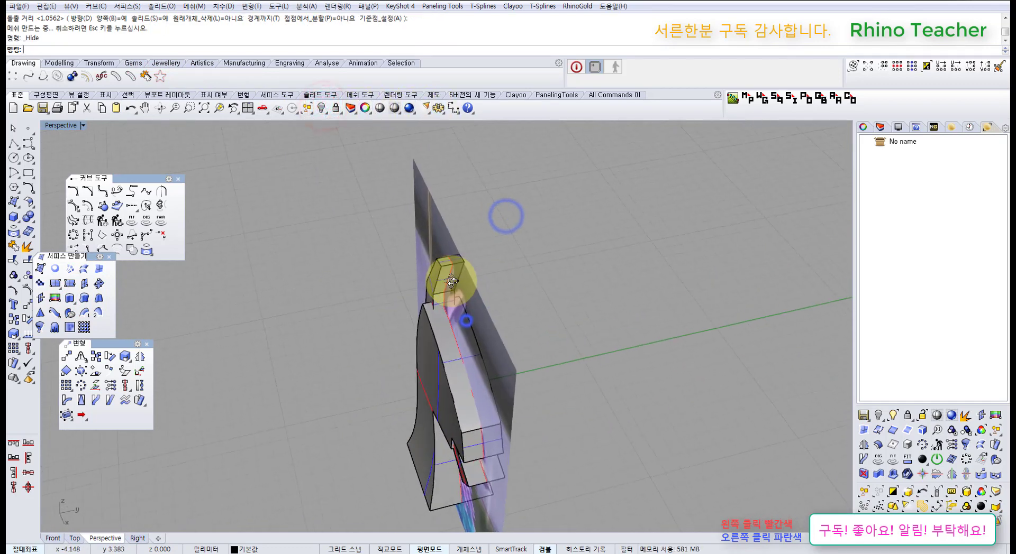
# Select the ear solid and scale it sideways in the Right view to make it thinner
pyautogui.click(446, 271)
pyautogui.hotkey('ctrl', 'F3')
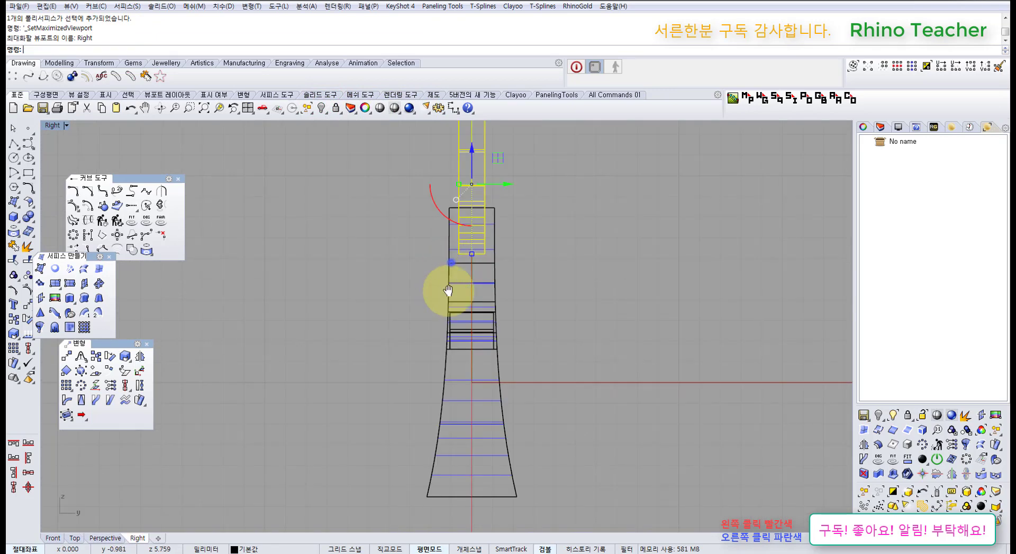
pyautogui.moveTo(453, 247); pyautogui.dragTo(401, 317, button='right')
pyautogui.scroll(6, 398, 321)
pyautogui.moveTo(402, 328); pyautogui.dragTo(418, 338)
pyautogui.scroll(-6, 429, 332)
pyautogui.moveTo(469, 320); pyautogui.dragTo(474, 287, button='right')
pyautogui.scroll(3, 426, 300)
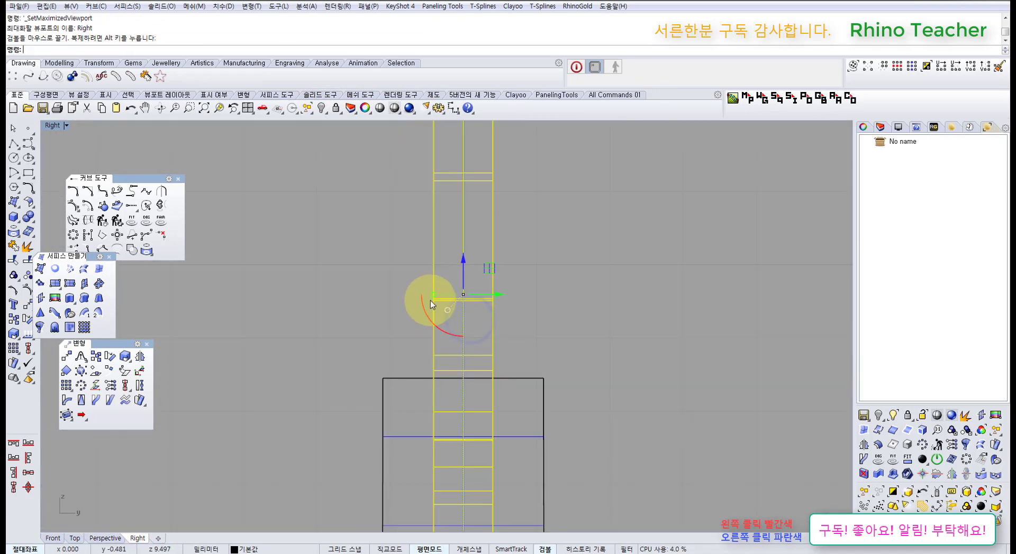
pyautogui.moveTo(433, 297); pyautogui.dragTo(435, 299)
pyautogui.scroll(-6, 491, 289)
pyautogui.moveTo(521, 266); pyautogui.dragTo(474, 328, button='right')
# Apply global Cage Edit to the ear solid using a construction-plane bounding-box cage with 2 points in X, Y and Z
pyautogui.moveTo(521, 299); pyautogui.dragTo(335, 275)
pyautogui.click(68, 417)
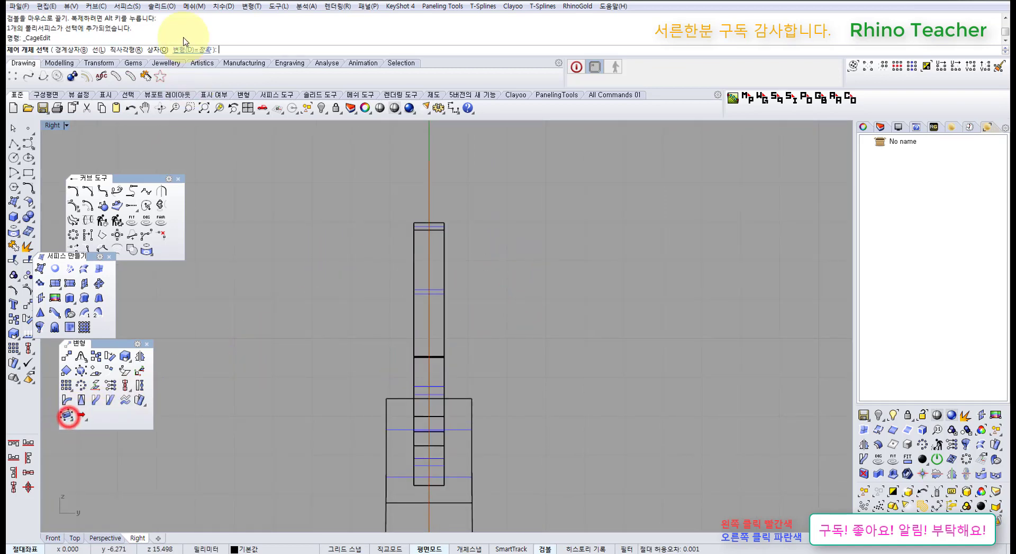
pyautogui.click(74, 51)
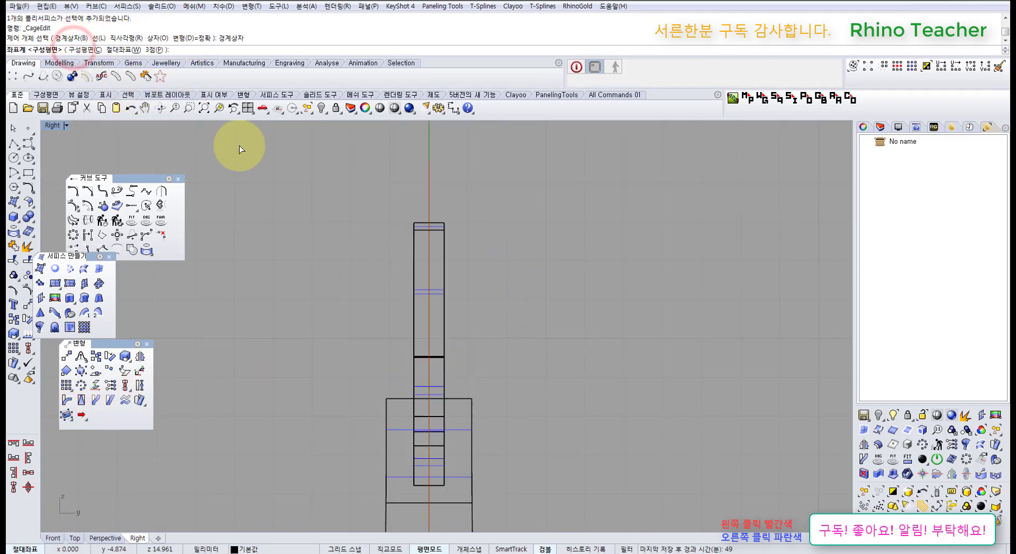
pyautogui.rightClick(239, 146)
pyautogui.click(69, 51)
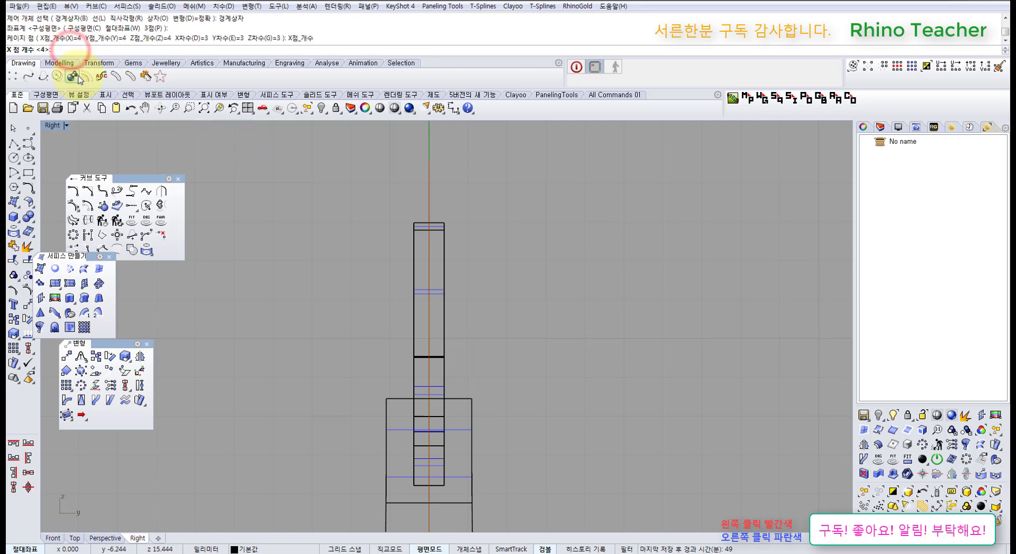
pyautogui.write('2')
pyautogui.press('Return')
pyautogui.click(106, 51)
pyautogui.write('2')
pyautogui.press('Return')
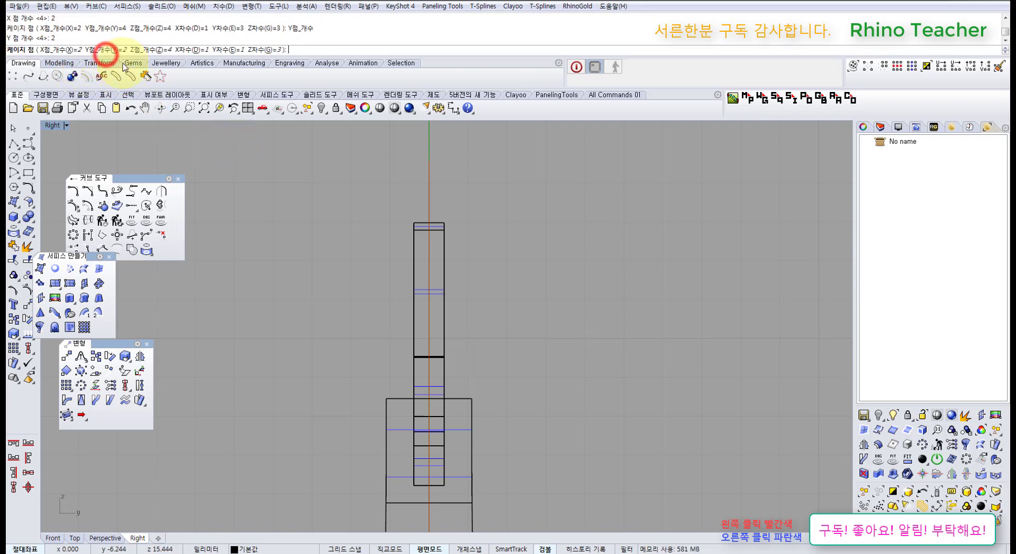
pyautogui.click(150, 51)
pyautogui.write('2')
pyautogui.press('Return')
pyautogui.moveTo(285, 210); pyautogui.dragTo(302, 168, button='right')
pyautogui.rightClick(307, 191)
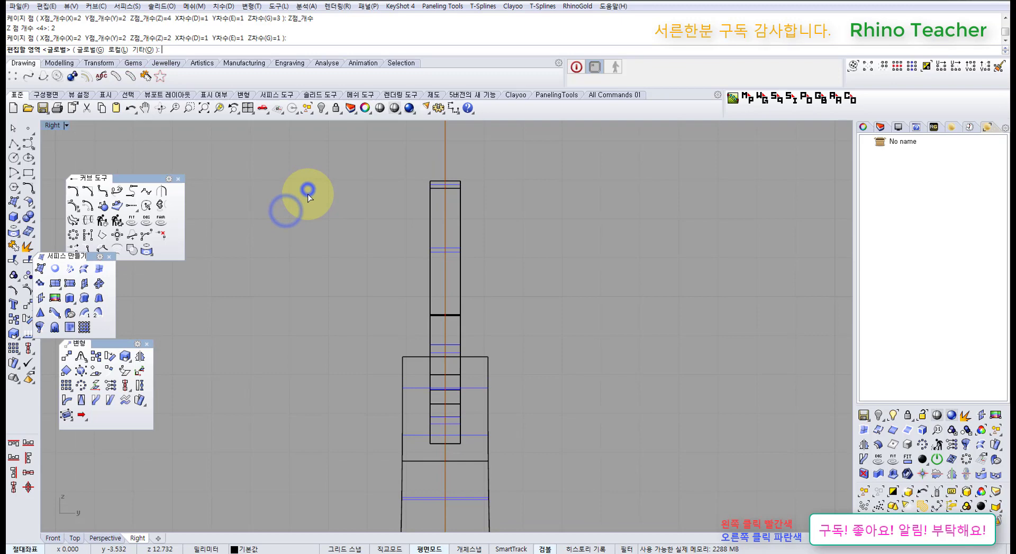
pyautogui.rightClick(346, 228)
# Scale the ear's four top cage points sideways so the ear tapers towards its tip
pyautogui.moveTo(503, 205); pyautogui.dragTo(500, 202)
pyautogui.scroll(4, 457, 185)
pyautogui.moveTo(450, 197); pyautogui.dragTo(430, 217, button='right')
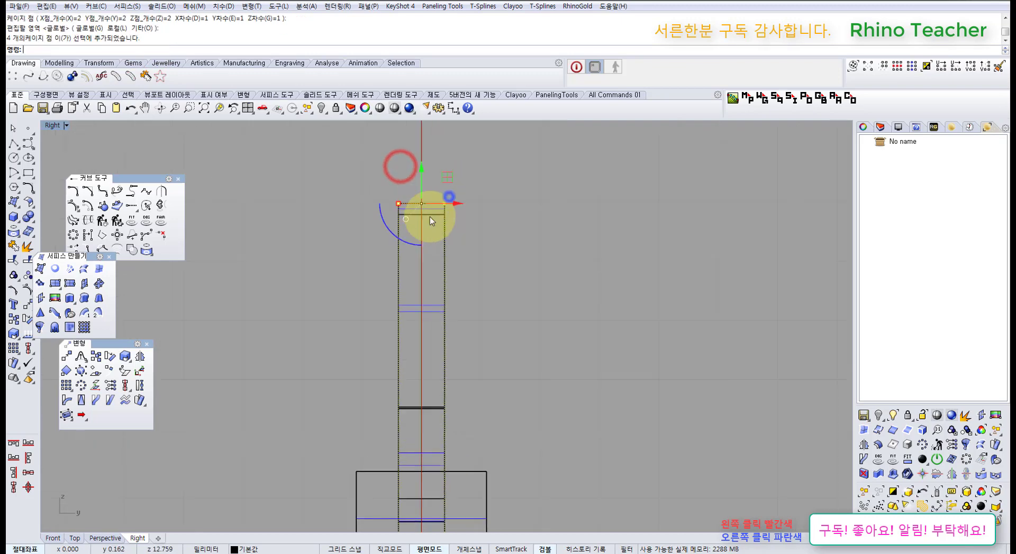
pyautogui.moveTo(396, 204); pyautogui.dragTo(408, 209)
# In the Perspective view, add the bottom cage points to the selection and move the whole ear sideways off the head's centre plane
pyautogui.hotkey('ctrl', 'F4')
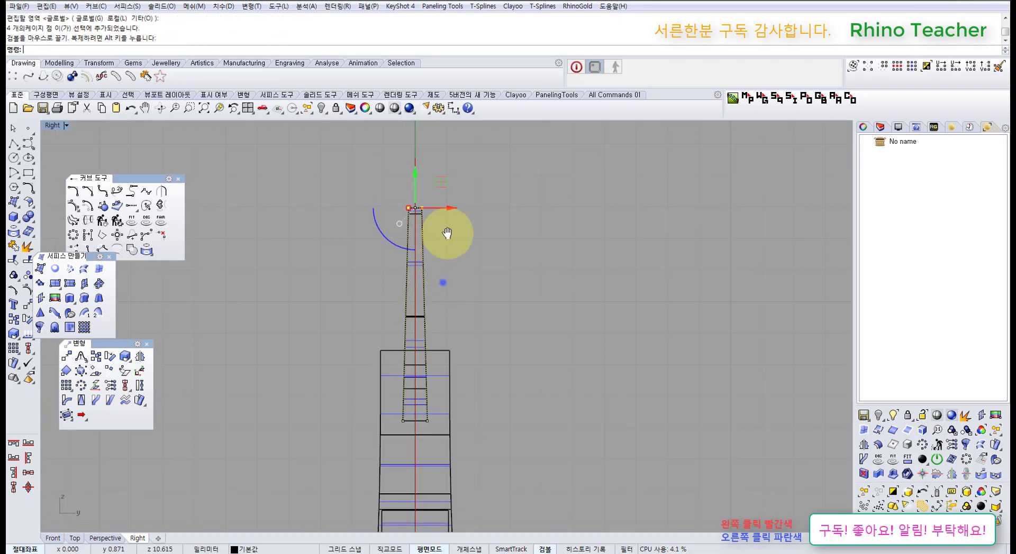
pyautogui.moveTo(473, 239); pyautogui.dragTo(448, 218, button='right')
pyautogui.scroll(6, 450, 217)
pyautogui.keyDown('shift'); pyautogui.moveTo(334, 289); pyautogui.dragTo(551, 390); pyautogui.keyUp('shift')
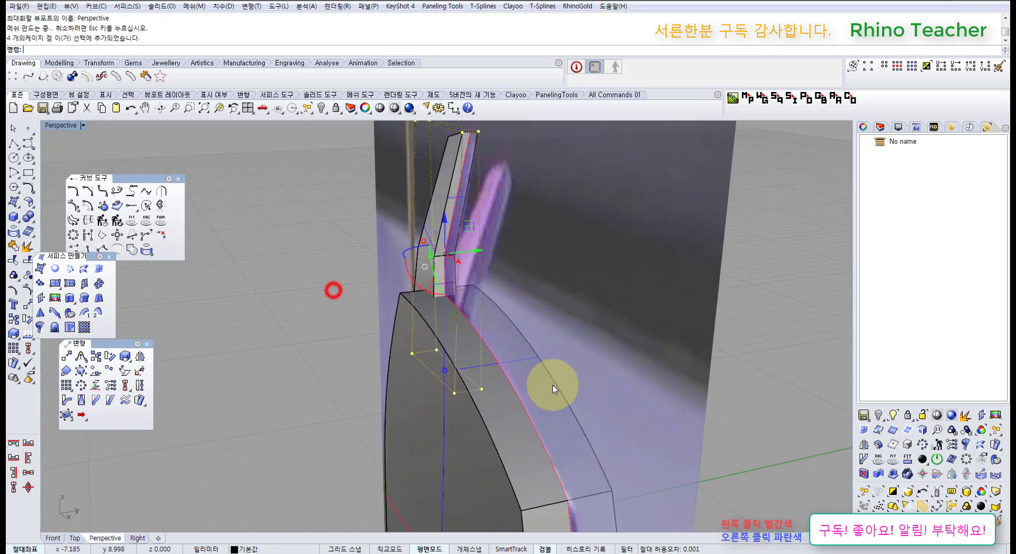
pyautogui.moveTo(474, 252); pyautogui.dragTo(456, 256)
pyautogui.moveTo(491, 297); pyautogui.dragTo(526, 280, button='right')
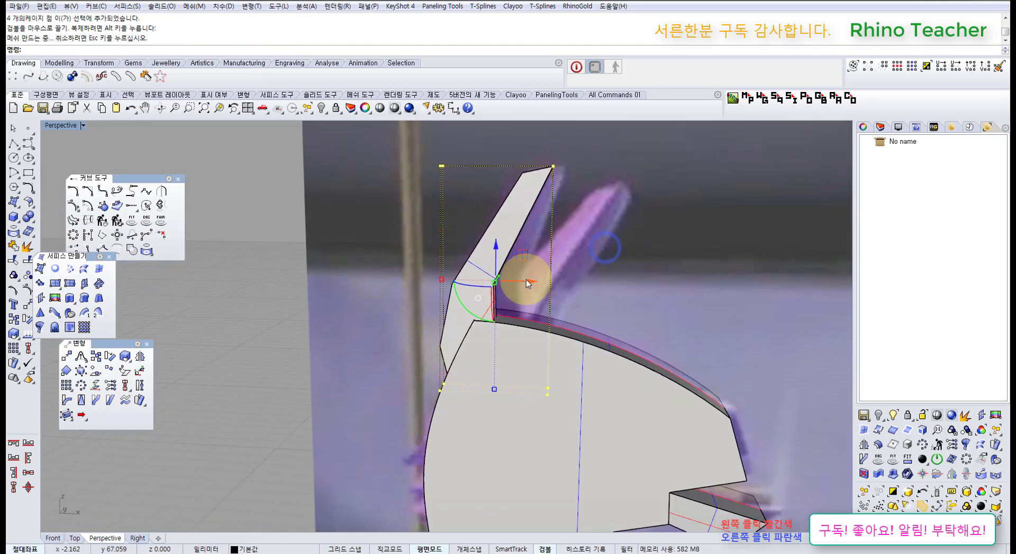
# Shift the ear's cage points slightly backward along X and check the ear's position in the Front and Right views
pyautogui.moveTo(527, 282); pyautogui.dragTo(518, 285)
pyautogui.moveTo(504, 328); pyautogui.dragTo(463, 303, button='right')
pyautogui.scroll(3, 462, 302)
pyautogui.moveTo(484, 256); pyautogui.dragTo(520, 271)
pyautogui.moveTo(520, 271)
pyautogui.mouseDown(button='right')
pyautogui.moveTo(487, 290)
pyautogui.moveTo(469, 277)
pyautogui.moveTo(617, 256)
pyautogui.moveTo(567, 271)
pyautogui.moveTo(522, 268)
pyautogui.moveTo(449, 306)
pyautogui.moveTo(385, 286)
pyautogui.moveTo(417, 347)
pyautogui.mouseUp(button='right')
pyautogui.hotkey('ctrl', 'F2')
pyautogui.hotkey('ctrl', 'F3')
pyautogui.scroll(2, 419, 306)
# Try to widen the ear's tip by scaling its four top cage points sideways, and undo the change
pyautogui.moveTo(390, 177); pyautogui.dragTo(494, 252)
pyautogui.scroll(4, 414, 209)
pyautogui.moveTo(412, 196); pyautogui.dragTo(404, 193)
pyautogui.hotkey('ctrl', 'z')
# Select the ear's four bottom cage points and scale them sideways to widen the ear's base slightly
pyautogui.moveTo(477, 352); pyautogui.dragTo(480, 273, button='right')
pyautogui.moveTo(474, 420); pyautogui.dragTo(476, 357, button='right')
pyautogui.moveTo(330, 380); pyautogui.dragTo(455, 467)
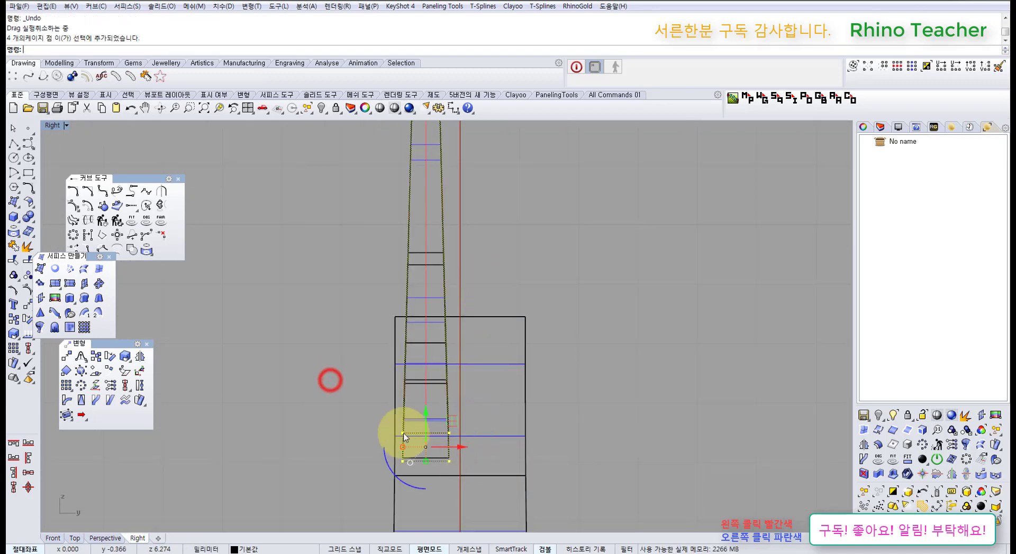
pyautogui.moveTo(401, 449); pyautogui.dragTo(400, 450)
pyautogui.scroll(-8, 476, 428)
pyautogui.moveTo(503, 414)
pyautogui.mouseDown(button='right')
pyautogui.moveTo(519, 432)
pyautogui.moveTo(512, 410)
pyautogui.moveTo(479, 407)
pyautogui.moveTo(486, 419)
pyautogui.mouseUp(button='right')
pyautogui.scroll(6, 477, 394)
# Hide the cage points and, with history recording on, mirror the ear vertically through the origin (0) in the Right view
pyautogui.press('F11')
pyautogui.click(456, 312)
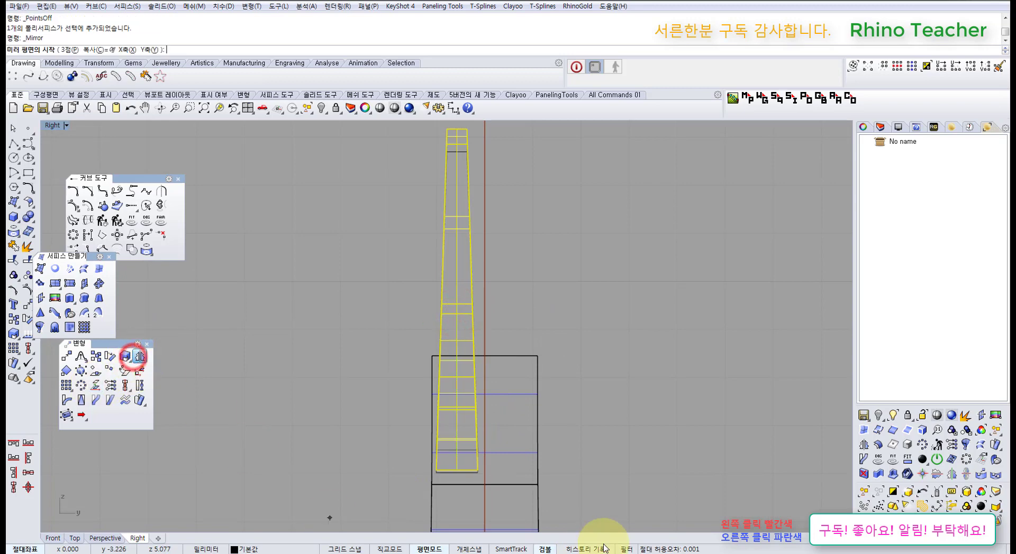
pyautogui.write('0')
pyautogui.press('Return')
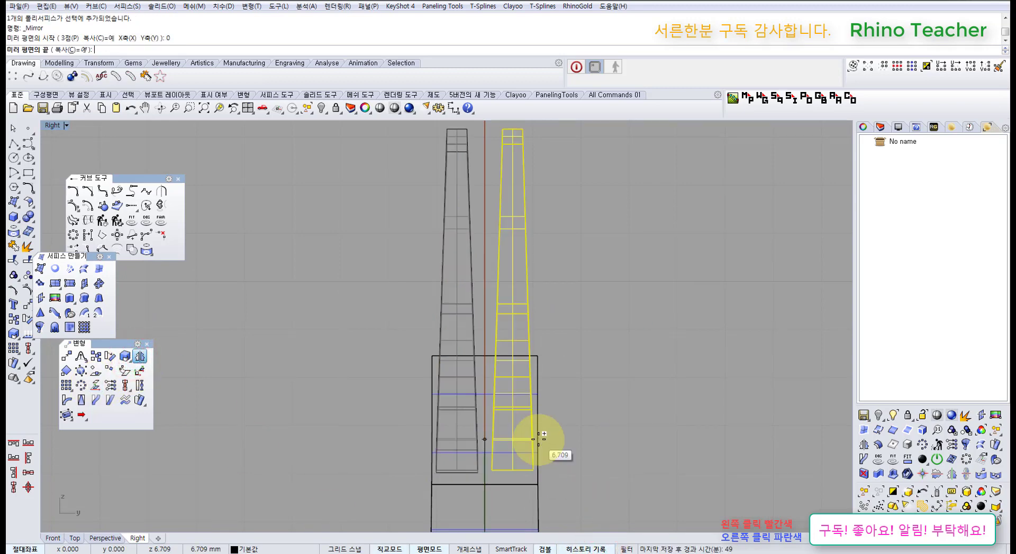
pyautogui.click(538, 439)
# Select the mirrored ear and lock it
pyautogui.scroll(6, 540, 303)
pyautogui.moveTo(575, 311); pyautogui.dragTo(500, 279)
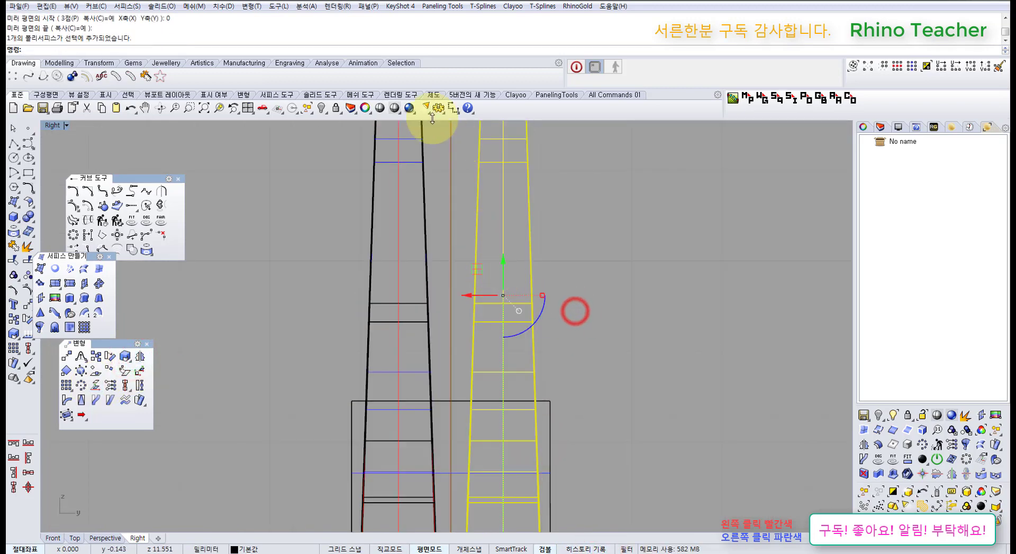
pyautogui.click(337, 109)
# Select the original ear in the Right view and show its cage points
pyautogui.scroll(2, 423, 248)
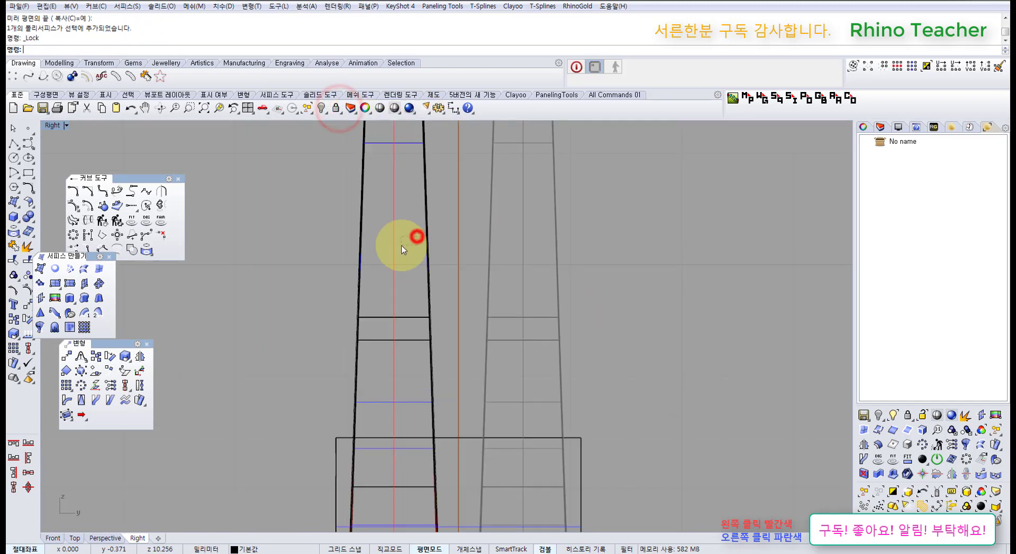
pyautogui.moveTo(429, 221); pyautogui.dragTo(390, 233)
pyautogui.scroll(-6, 390, 232)
pyautogui.moveTo(408, 274); pyautogui.dragTo(416, 313, button='right')
pyautogui.press('F10')
pyautogui.scroll(-4, 419, 317)
pyautogui.scroll(1, 428, 315)
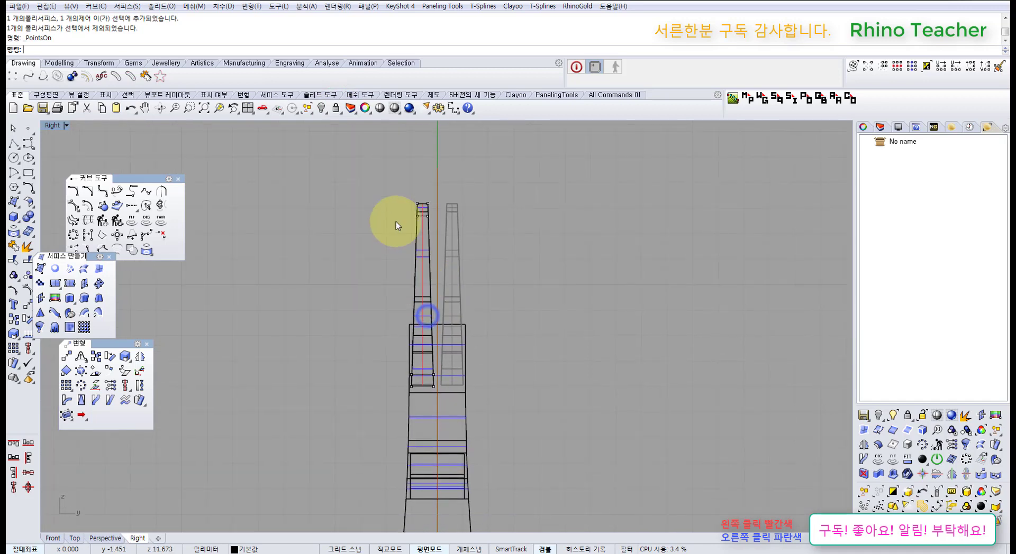
# Select all eight of the ear's cage points and rotate them about 4.4° around a point level with the head's top, tilting the tip outward
pyautogui.moveTo(373, 180); pyautogui.dragTo(467, 437)
pyautogui.scroll(2, 419, 312)
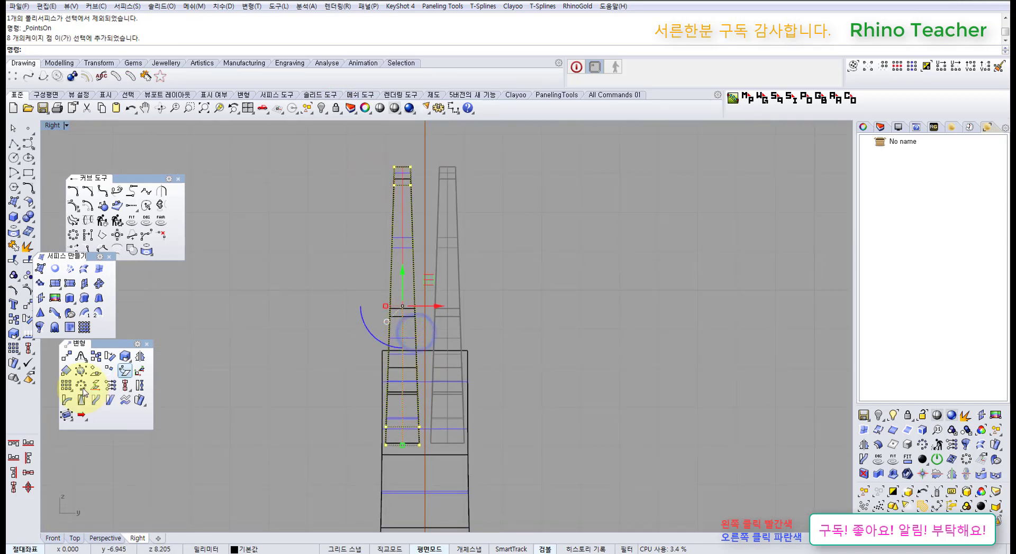
pyautogui.click(29, 318)
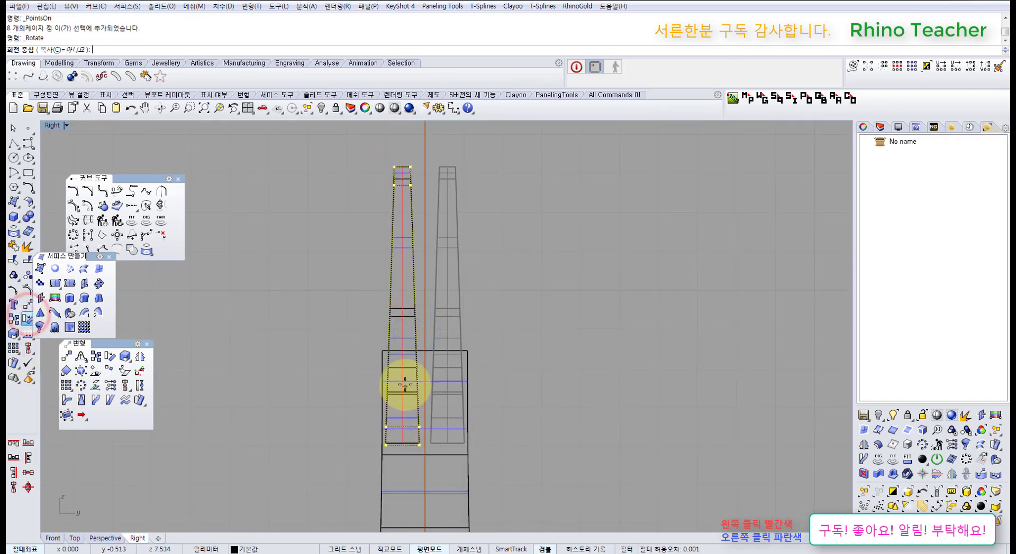
pyautogui.click(401, 352)
pyautogui.click(636, 401)
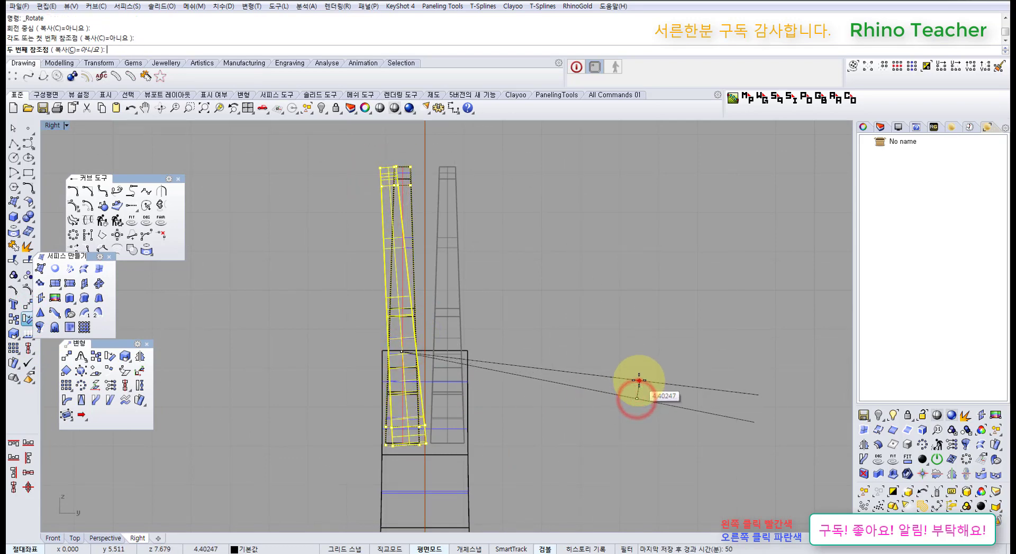
pyautogui.click(638, 381)
# Shift the ear's cage points slightly sideways toward the head's middle, judging the fit in the Perspective view
pyautogui.hotkey('ctrl', 'F4')
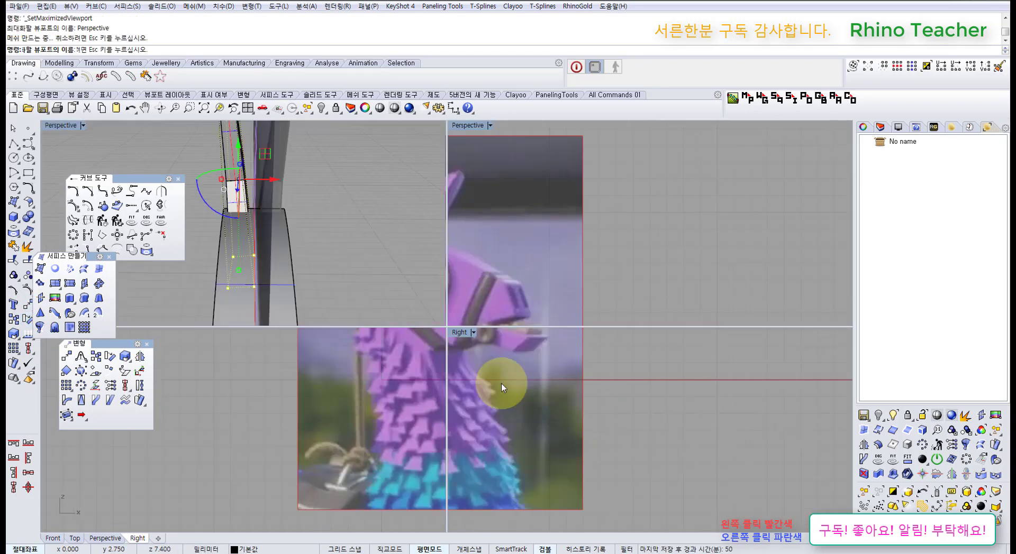
pyautogui.moveTo(465, 367); pyautogui.dragTo(741, 394, button='right')
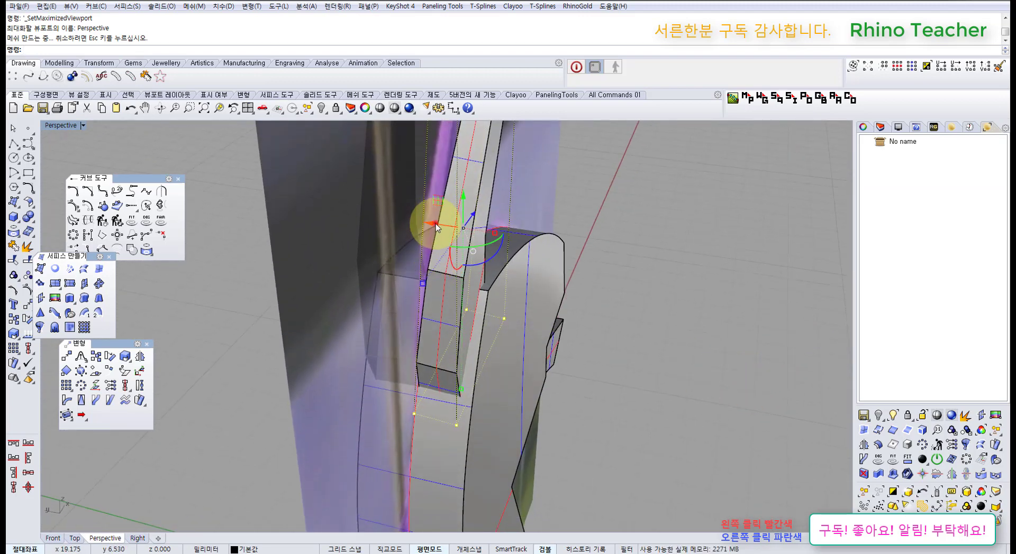
pyautogui.click(436, 227)
pyautogui.moveTo(578, 306); pyautogui.dragTo(408, 322, button='right')
pyautogui.scroll(3, 437, 259)
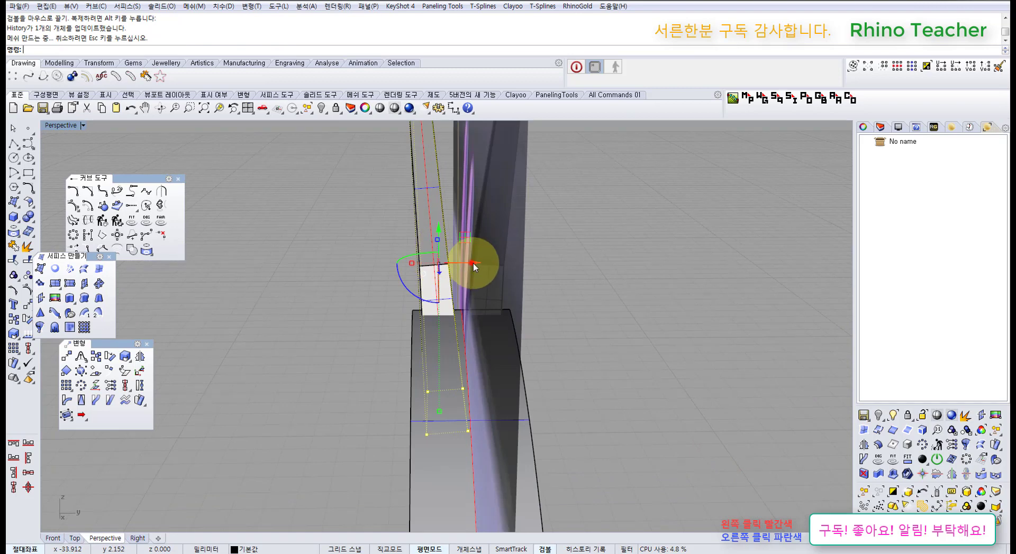
pyautogui.moveTo(474, 267); pyautogui.dragTo(483, 272)
# Select the ear's four bottom cage points and scale them in one direction from the inner corner to widen the base slightly
pyautogui.moveTo(483, 272); pyautogui.dragTo(483, 350, button='right')
pyautogui.moveTo(335, 377); pyautogui.dragTo(596, 466)
pyautogui.moveTo(557, 448); pyautogui.dragTo(499, 453, button='right')
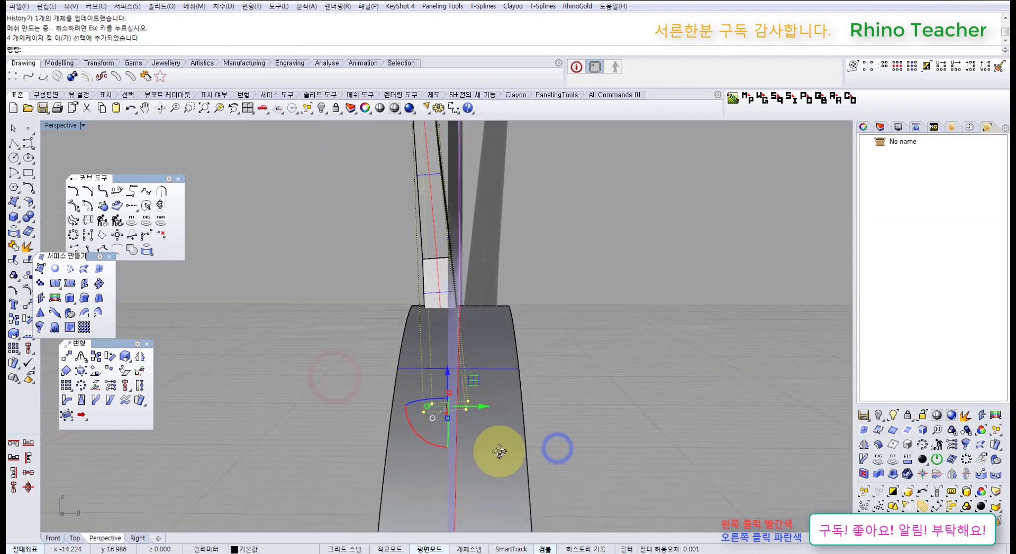
pyautogui.scroll(5, 451, 431)
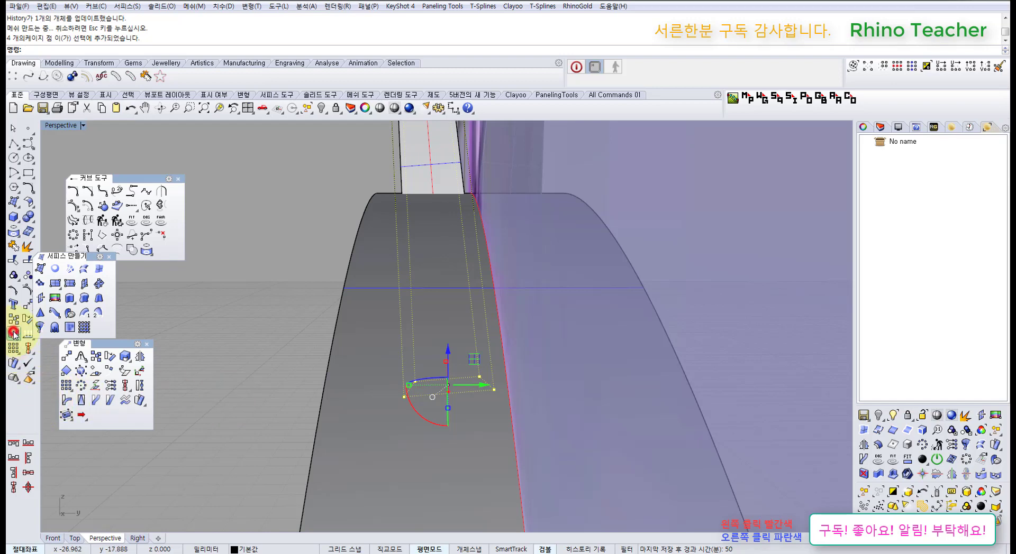
pyautogui.click(60, 339)
pyautogui.moveTo(447, 374); pyautogui.dragTo(507, 405, button='right')
pyautogui.scroll(5, 490, 374)
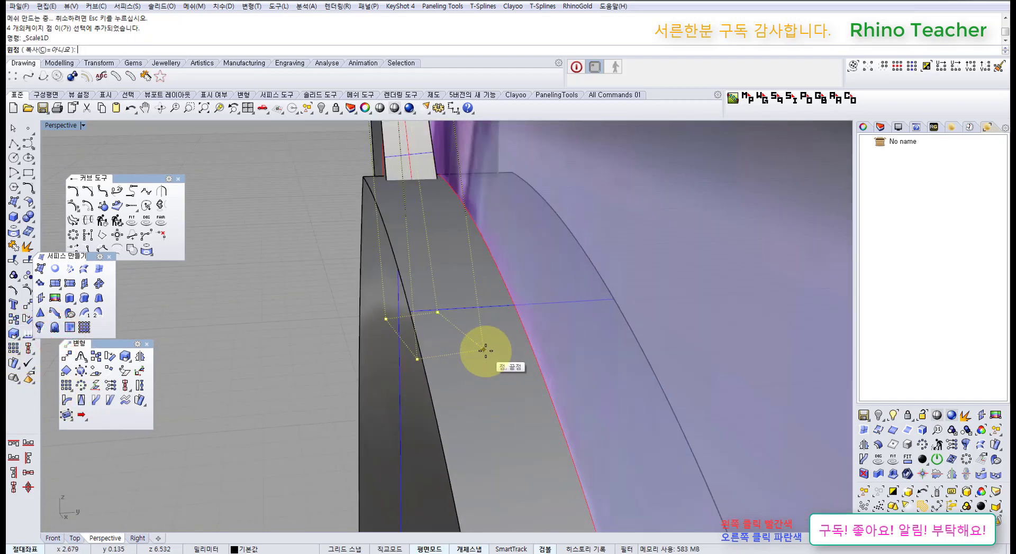
pyautogui.click(484, 351)
pyautogui.click(413, 360)
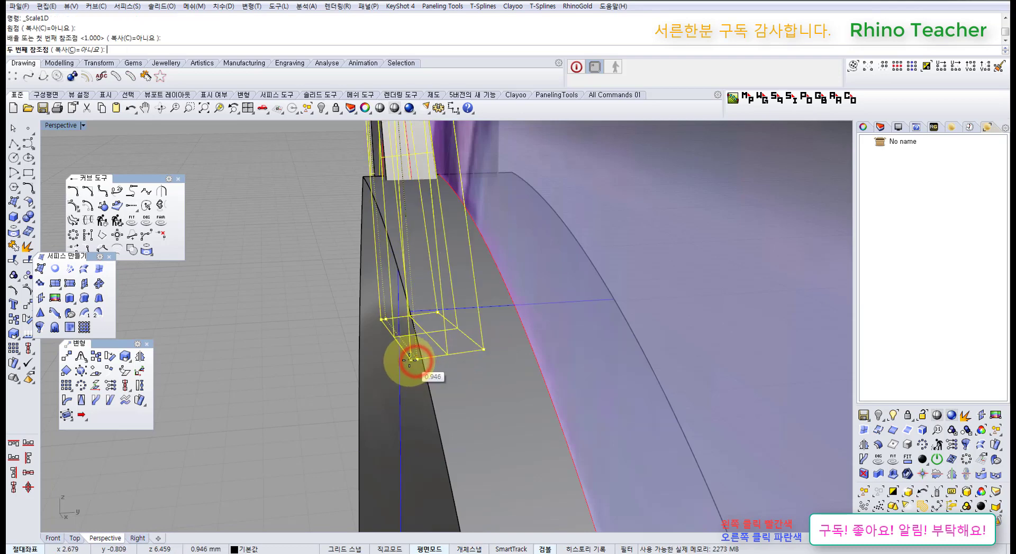
pyautogui.click(409, 361)
# Hide the ear's cage and unlock the mirrored ear
pyautogui.moveTo(409, 361)
pyautogui.mouseDown(button='right')
pyautogui.moveTo(437, 402)
pyautogui.moveTo(613, 387)
pyautogui.moveTo(612, 358)
pyautogui.moveTo(510, 370)
pyautogui.moveTo(514, 385)
pyautogui.moveTo(607, 366)
pyautogui.moveTo(578, 392)
pyautogui.moveTo(563, 374)
pyautogui.moveTo(537, 374)
pyautogui.moveTo(555, 392)
pyautogui.moveTo(526, 360)
pyautogui.moveTo(539, 363)
pyautogui.moveTo(525, 275)
pyautogui.moveTo(369, 332)
pyautogui.mouseUp(button='right')
pyautogui.hotkey('ctrl', 'F2')
pyautogui.hotkey('ctrl', 'F4')
pyautogui.hotkey('ctrl', 'F3')
pyautogui.click(487, 260)
pyautogui.hotkey('ctrl', 'h')
pyautogui.click(418, 301)
pyautogui.middleClick(404, 300)
pyautogui.click(397, 272)
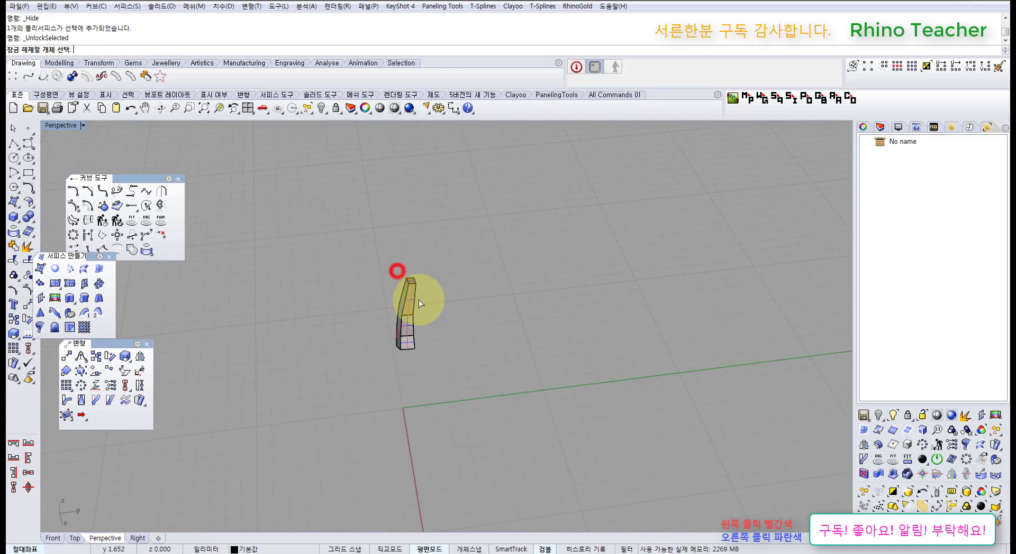
pyautogui.scroll(5, 421, 302)
pyautogui.click(423, 303)
pyautogui.rightClick(422, 303)
pyautogui.scroll(-3, 421, 317)
pyautogui.moveTo(421, 368); pyautogui.dragTo(601, 321, button='right')
pyautogui.click(628, 311)
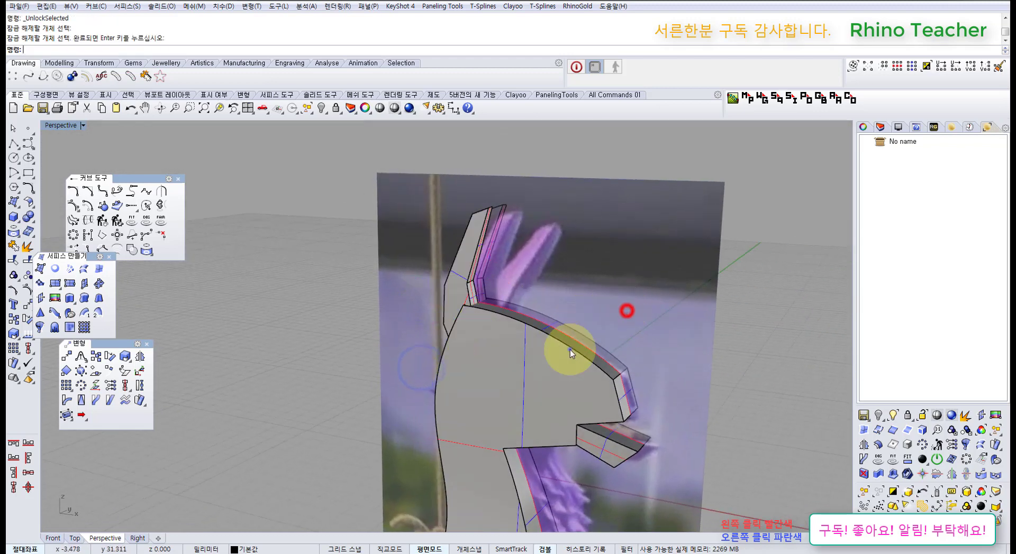
pyautogui.moveTo(570, 350); pyautogui.dragTo(590, 340, button='right')
# Draw a deformable circle of degree 3 with 8 points, about 2.3 mm in diameter, over the pictured eye in the Front view
pyautogui.hotkey('ctrl', 'F2')
pyautogui.moveTo(504, 382); pyautogui.dragTo(582, 394, button='right')
pyautogui.scroll(6, 481, 391)
pyautogui.moveTo(481, 393)
pyautogui.mouseDown(button='right')
pyautogui.moveTo(447, 335)
pyautogui.moveTo(487, 371)
pyautogui.mouseUp(button='right')
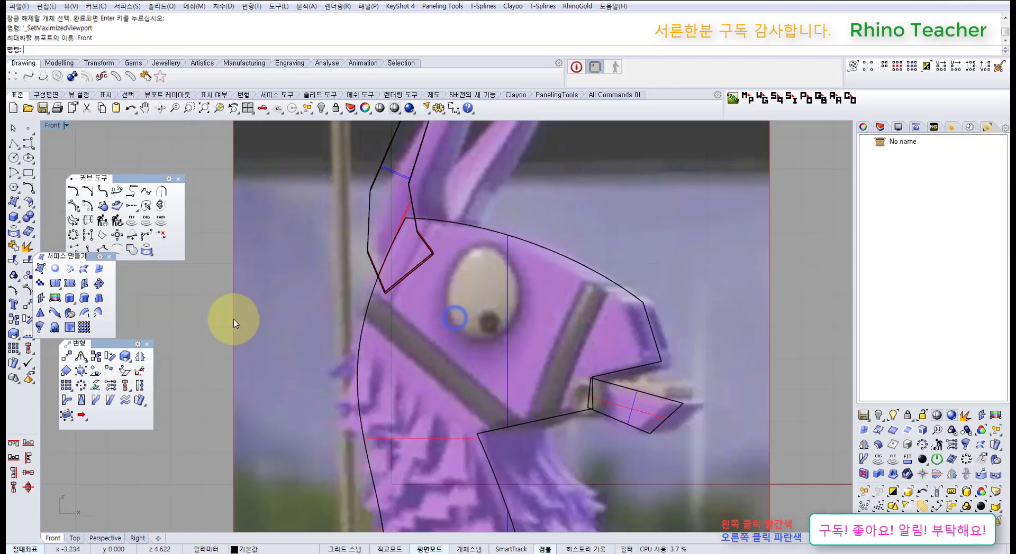
pyautogui.click(13, 157)
pyautogui.moveTo(402, 275); pyautogui.dragTo(368, 241, button='right')
pyautogui.click(55, 50)
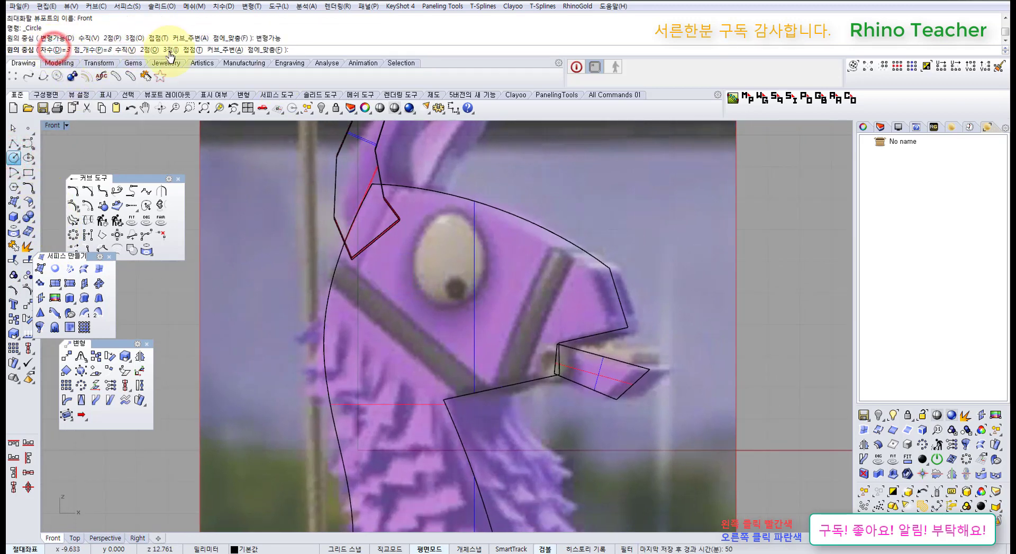
pyautogui.scroll(3, 455, 297)
pyautogui.click(460, 289)
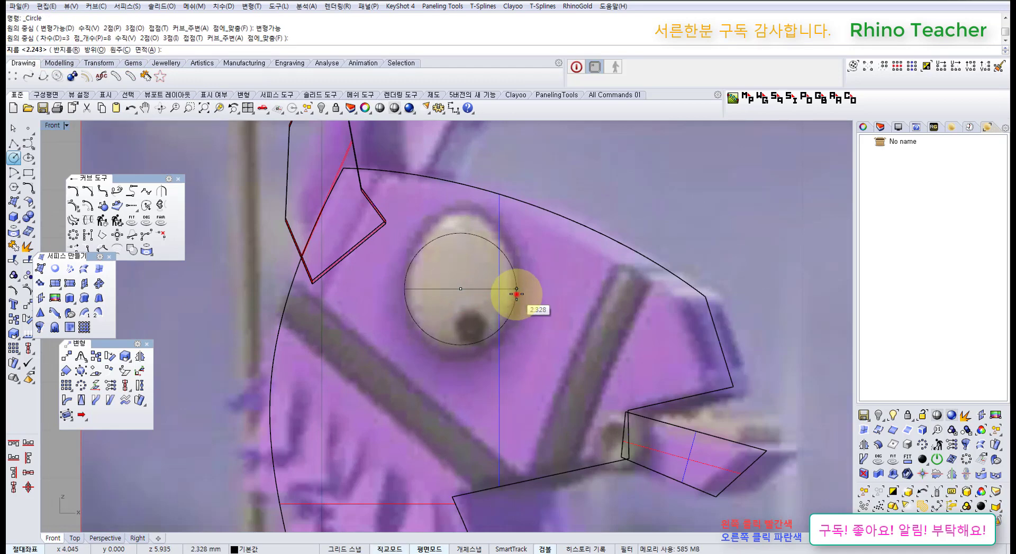
pyautogui.click(517, 294)
# Select the eye circle and show its control points
pyautogui.moveTo(462, 327); pyautogui.dragTo(446, 303, button='right')
pyautogui.scroll(4, 444, 302)
pyautogui.moveTo(444, 300); pyautogui.dragTo(412, 345)
pyautogui.scroll(-6, 412, 344)
pyautogui.moveTo(412, 345)
pyautogui.mouseDown(button='right')
pyautogui.moveTo(422, 316)
pyautogui.moveTo(421, 334)
pyautogui.mouseUp(button='right')
pyautogui.moveTo(316, 322); pyautogui.dragTo(318, 330, button='right')
pyautogui.press('F10')
pyautogui.moveTo(371, 348); pyautogui.dragTo(422, 370, button='right')
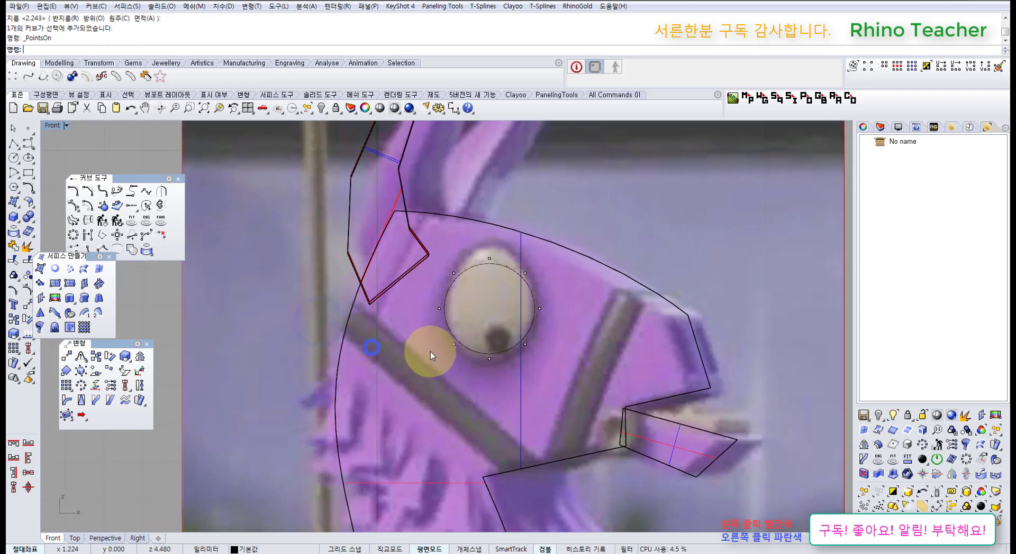
# Select the circle's three upper control points and stretch them upward with Scale1D from its lowest point to match the pictured eye
pyautogui.scroll(3, 446, 295)
pyautogui.moveTo(450, 238)
pyautogui.mouseDown()
pyautogui.moveTo(504, 294)
pyautogui.moveTo(596, 310)
pyautogui.mouseUp()
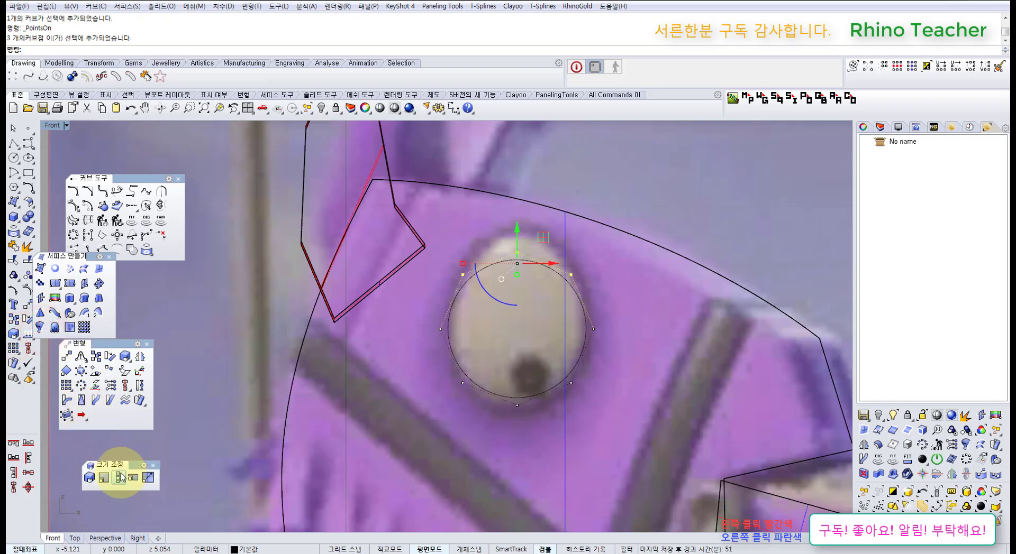
pyautogui.click(121, 477)
pyautogui.click(517, 405)
pyautogui.moveTo(539, 259); pyautogui.dragTo(511, 327, button='right')
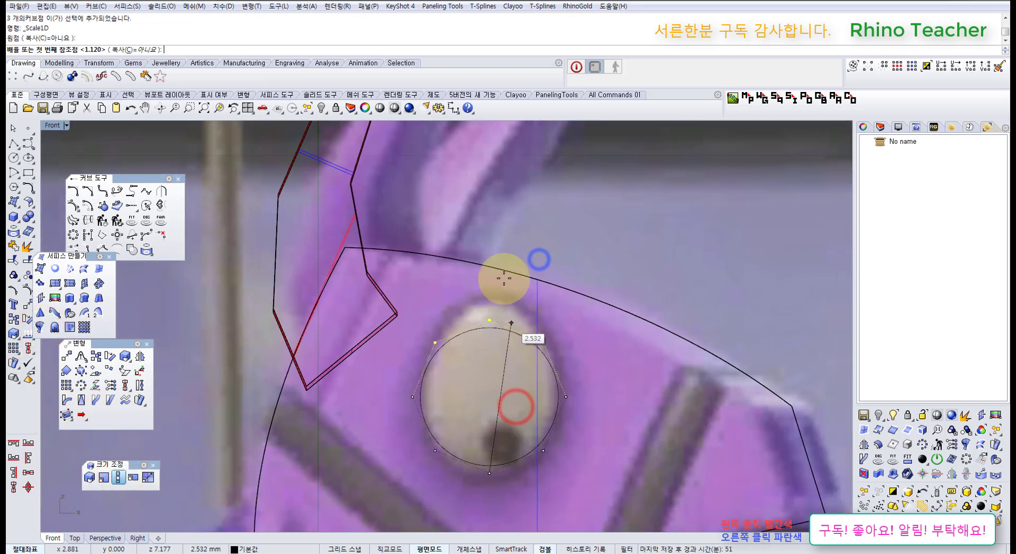
pyautogui.click(503, 274)
pyautogui.click(499, 238)
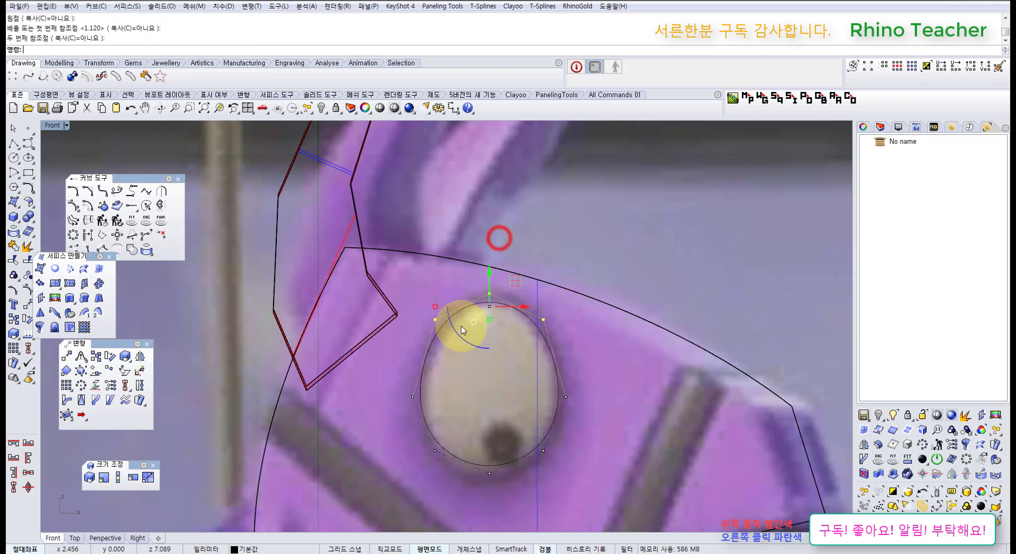
# Scale the three upper control points inward to narrow the top of the eye curve
pyautogui.scroll(2, 434, 303)
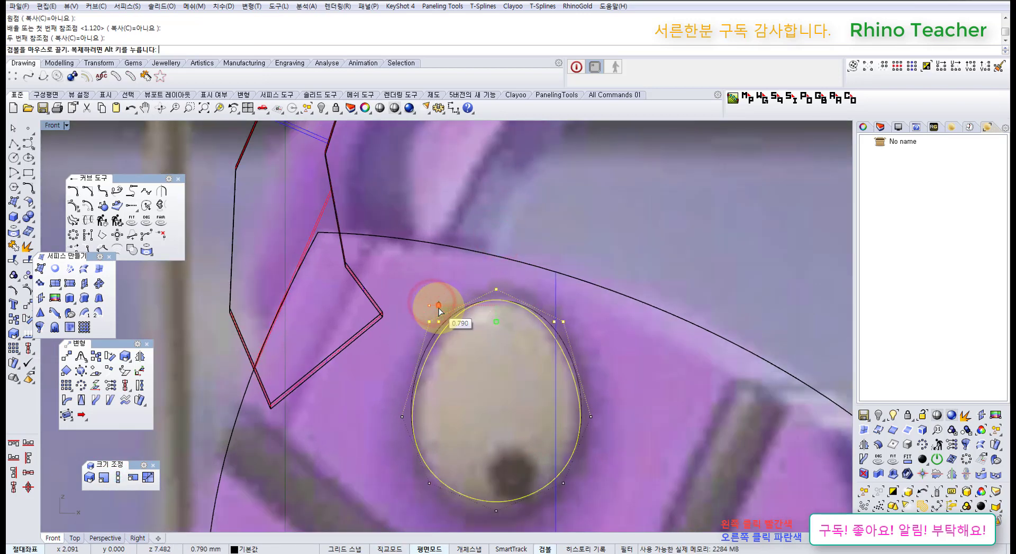
pyautogui.moveTo(438, 308); pyautogui.dragTo(439, 308)
pyautogui.moveTo(497, 435); pyautogui.dragTo(488, 340, button='right')
# Move the eye curve's three lower control points down, adjust their width slightly, and hide the points
pyautogui.moveTo(373, 376); pyautogui.dragTo(660, 465)
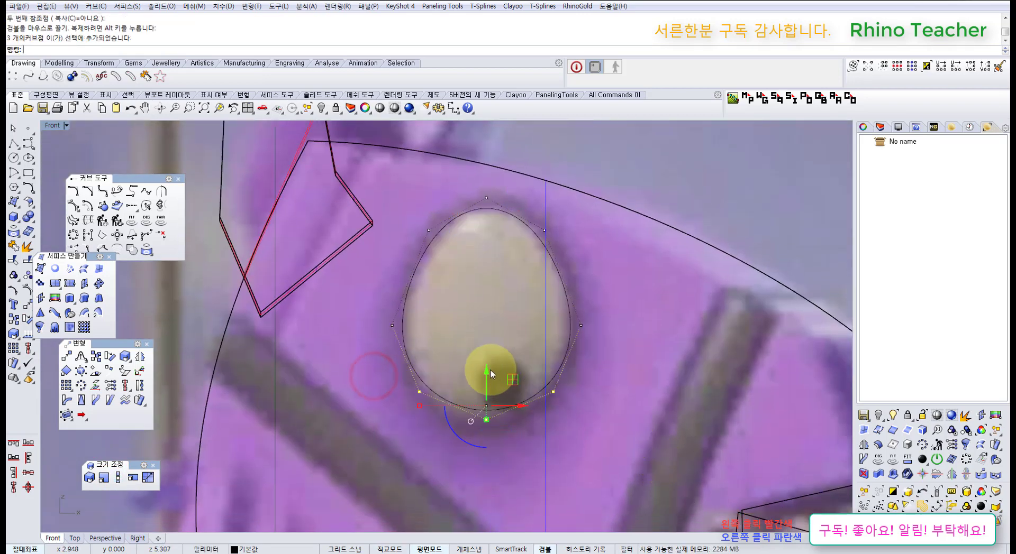
pyautogui.moveTo(487, 379); pyautogui.dragTo(487, 380)
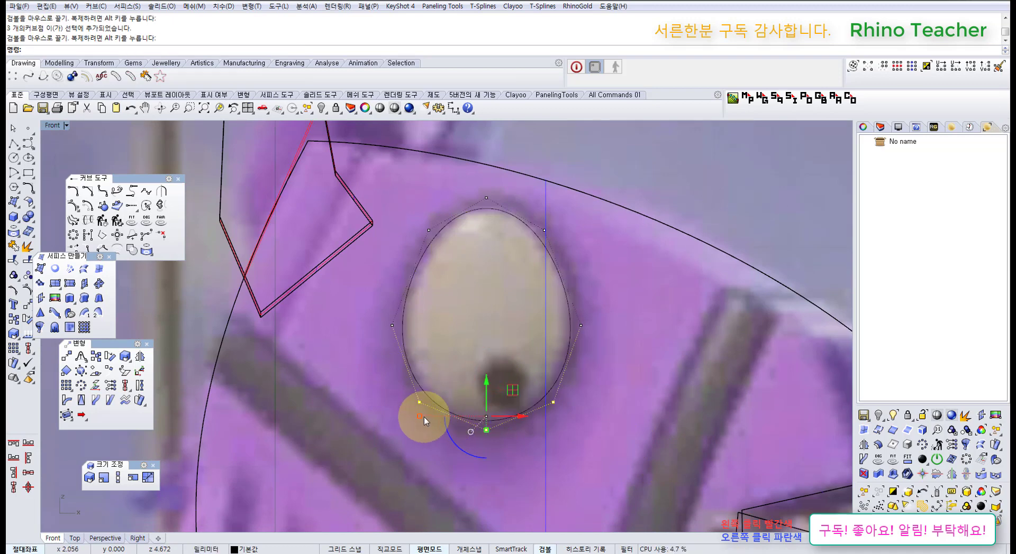
pyautogui.moveTo(417, 416); pyautogui.dragTo(416, 415)
pyautogui.scroll(-4, 484, 404)
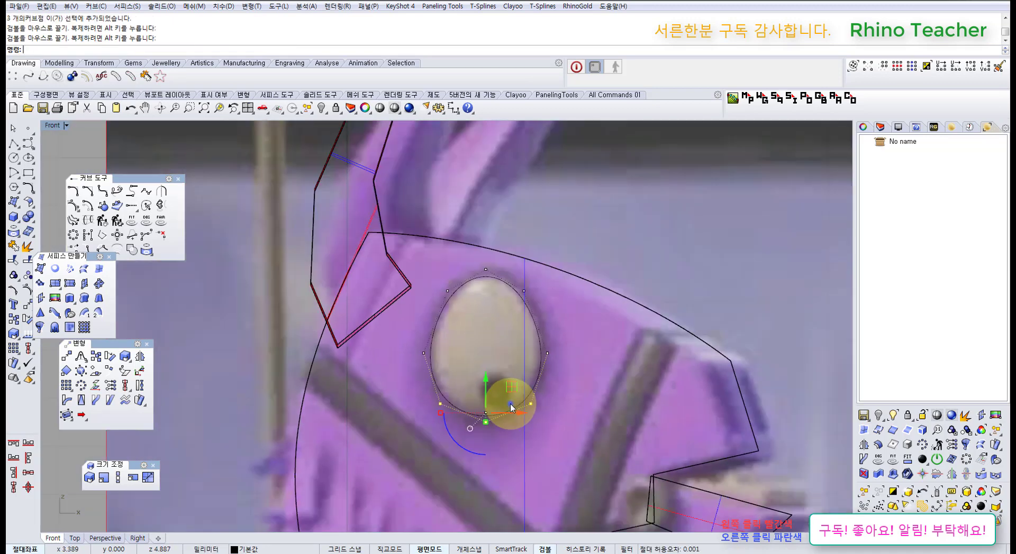
pyautogui.moveTo(509, 397); pyautogui.dragTo(510, 404, button='right')
pyautogui.scroll(4, 519, 358)
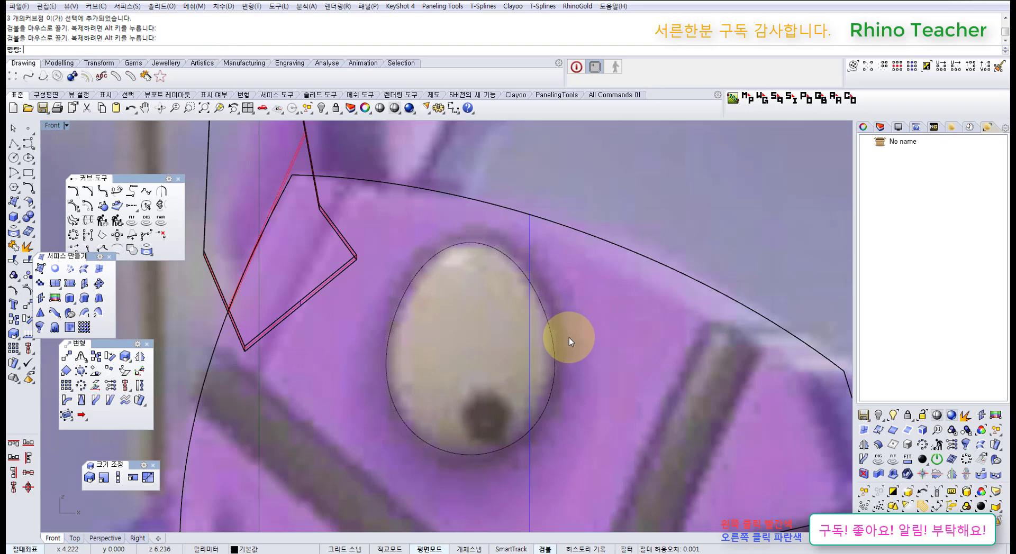
# Select the eye curve and project it onto the head solid from the Front view
pyautogui.moveTo(574, 332); pyautogui.dragTo(551, 355)
pyautogui.scroll(-4, 554, 364)
pyautogui.moveTo(555, 366); pyautogui.dragTo(500, 387, button='right')
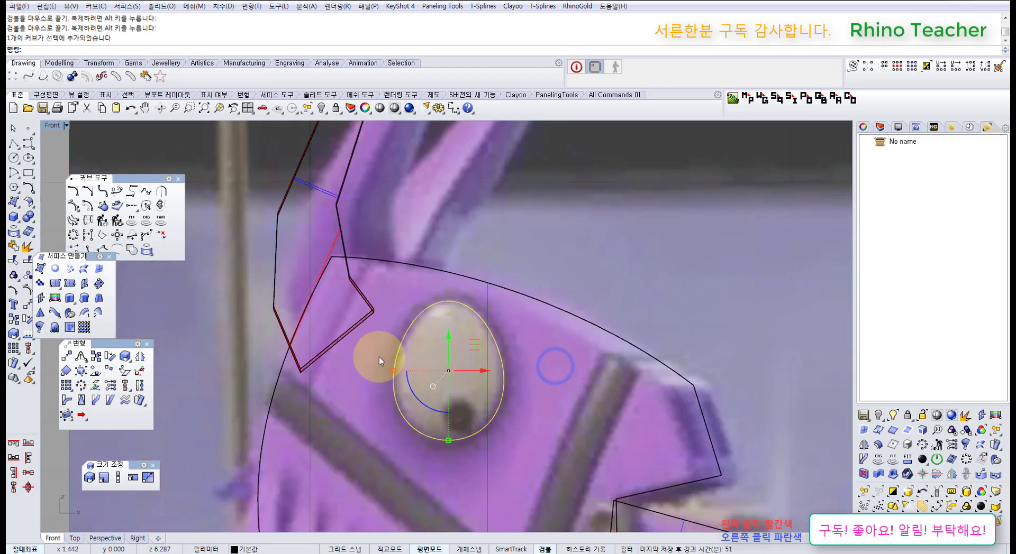
pyautogui.click(15, 231)
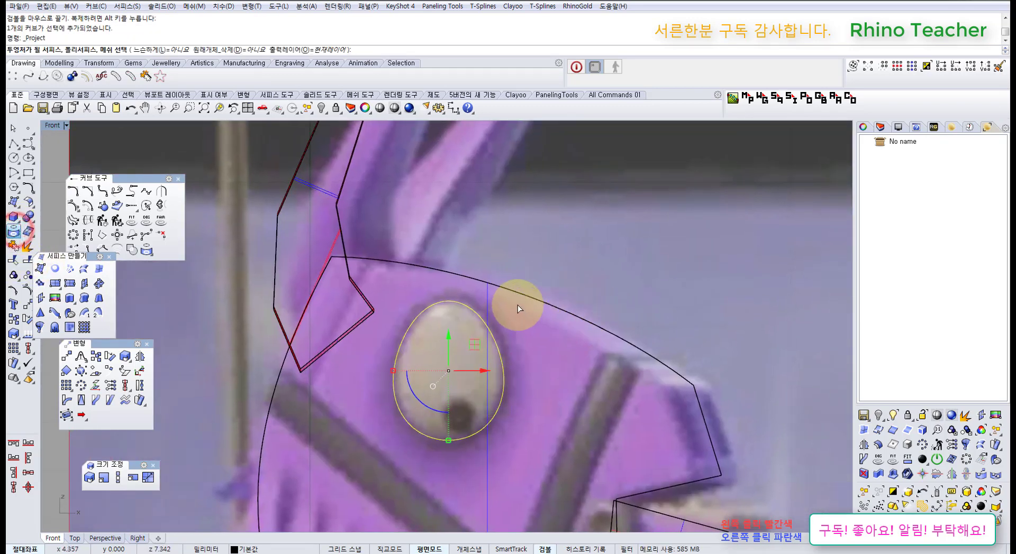
pyautogui.click(487, 298)
pyautogui.rightClick(574, 332)
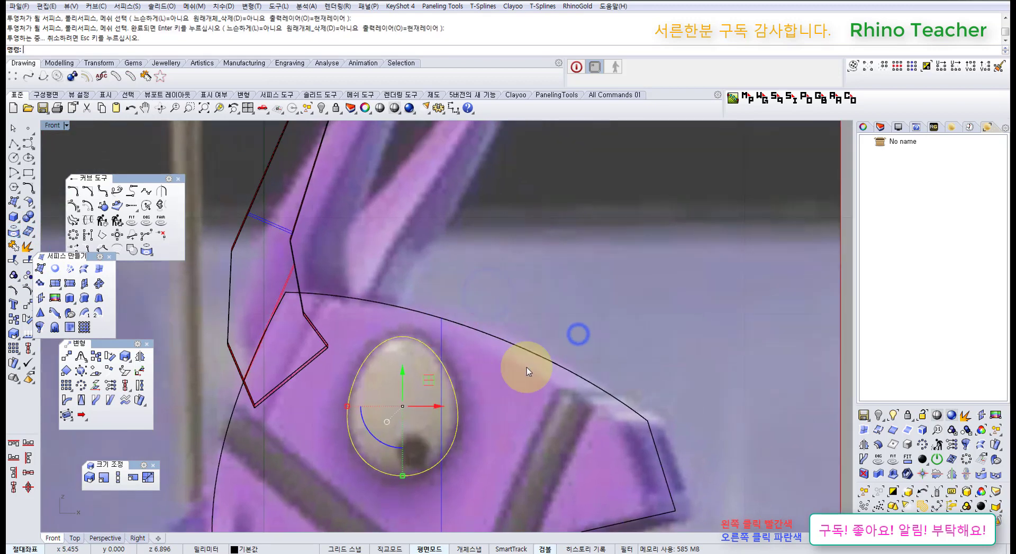
# Select the projected eye curve on the head's side face in the Perspective view
pyautogui.hotkey('ctrl', 'F4')
pyautogui.moveTo(601, 341)
pyautogui.mouseDown(button='right')
pyautogui.moveTo(487, 351)
pyautogui.moveTo(539, 346)
pyautogui.moveTo(560, 360)
pyautogui.mouseUp(button='right')
pyautogui.scroll(5, 483, 363)
pyautogui.click(641, 286)
pyautogui.click(540, 434)
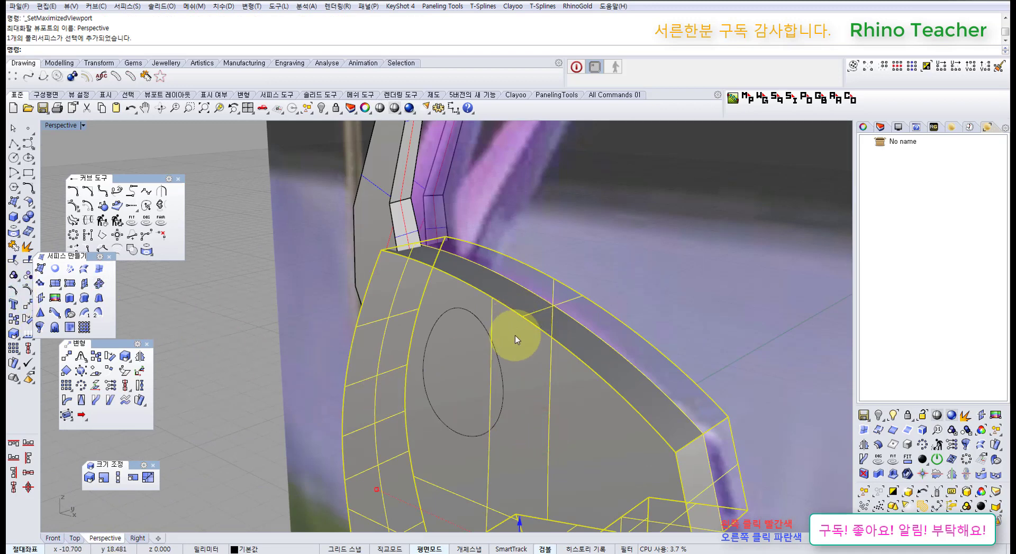
pyautogui.click(500, 357)
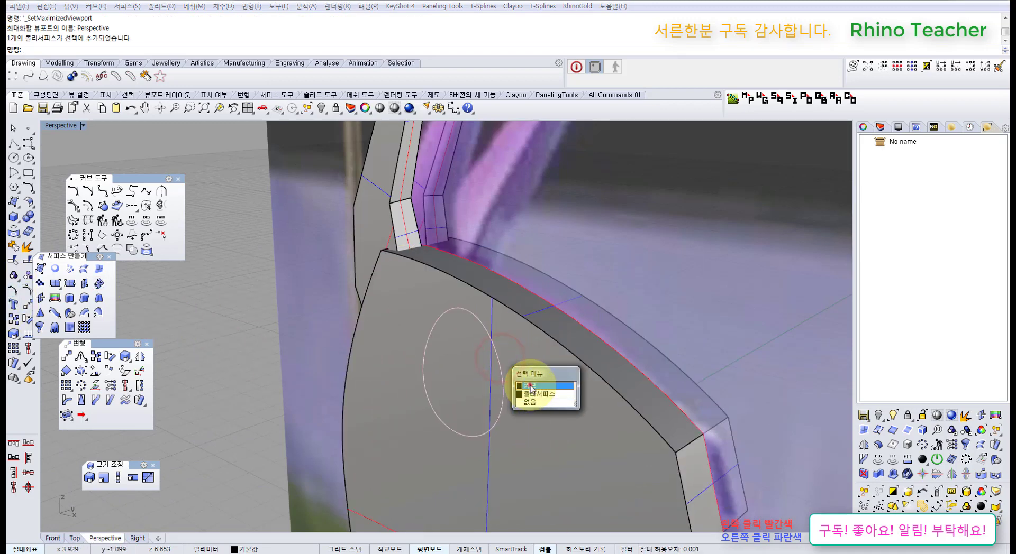
pyautogui.click(530, 385)
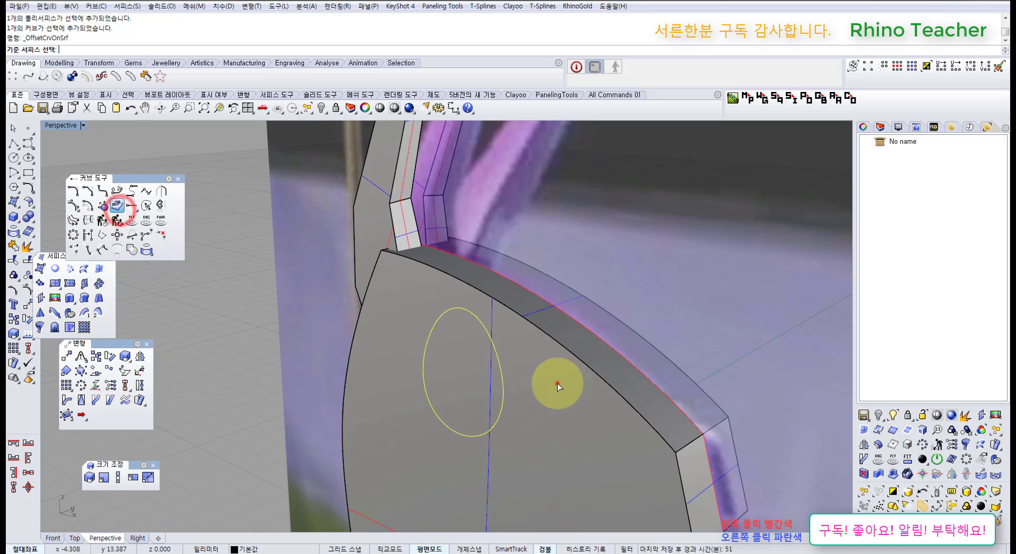
# Try to offset the projected eye curve outward by 0.1 along the head's side surface, and undo the offset
pyautogui.click(551, 385)
pyautogui.scroll(3, 586, 372)
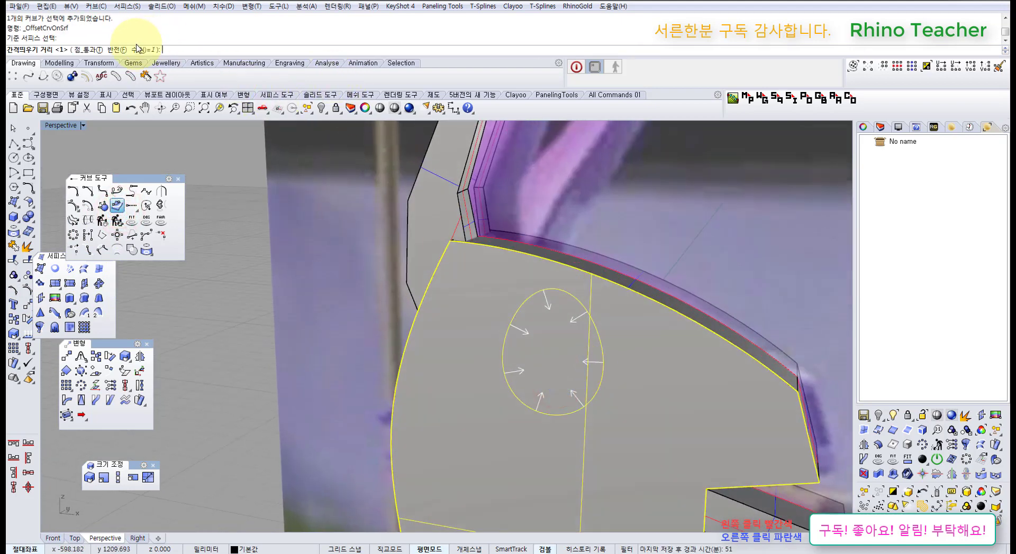
pyautogui.moveTo(566, 293); pyautogui.dragTo(489, 332, button='right')
pyautogui.scroll(4, 514, 318)
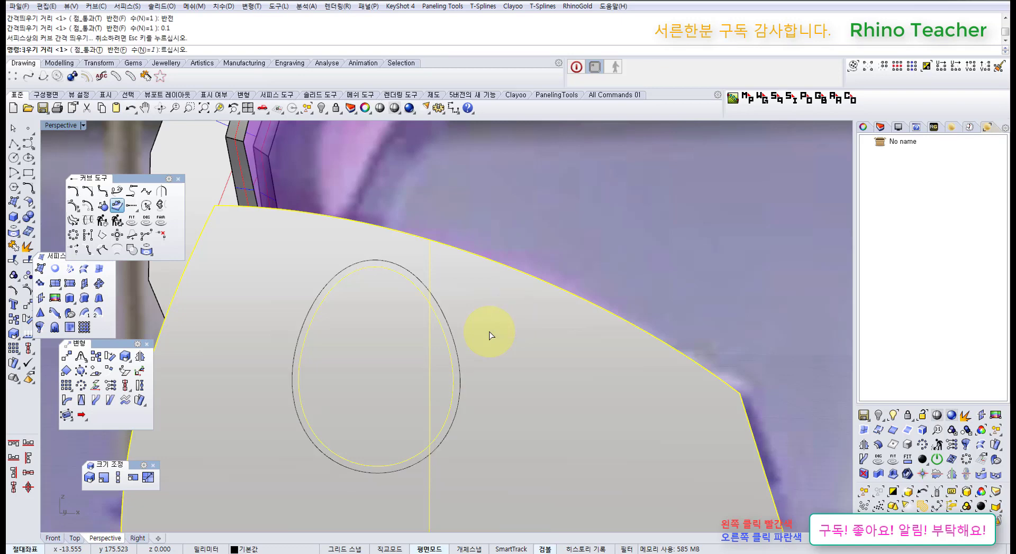
pyautogui.moveTo(480, 332)
pyautogui.mouseDown(button='right')
pyautogui.moveTo(453, 336)
pyautogui.moveTo(478, 340)
pyautogui.mouseUp(button='right')
pyautogui.hotkey('ctrl', 'z')
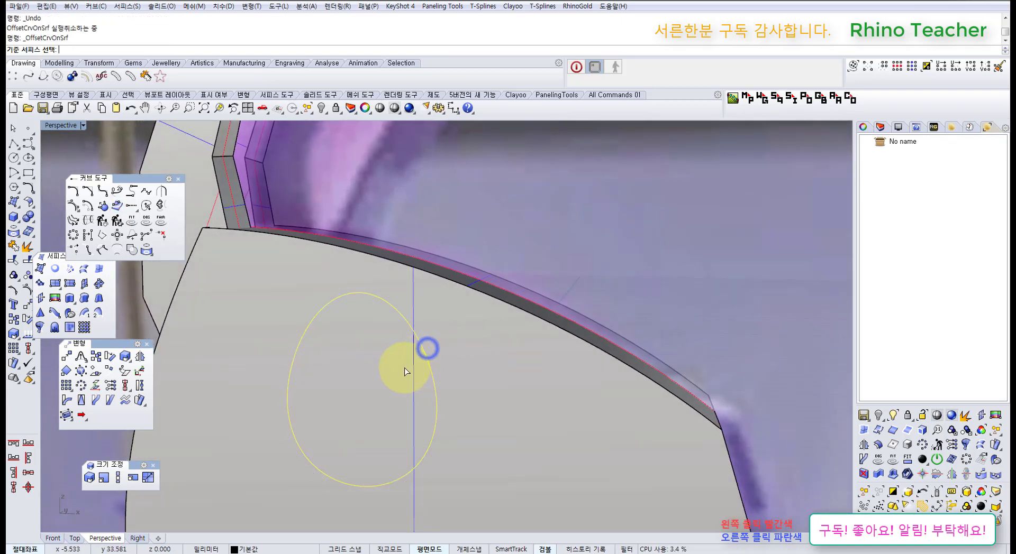
# Offset the projected eye curve along the head's side surface, 0.1 inward and, with the direction flipped, 0.15 outward
pyautogui.click(465, 338)
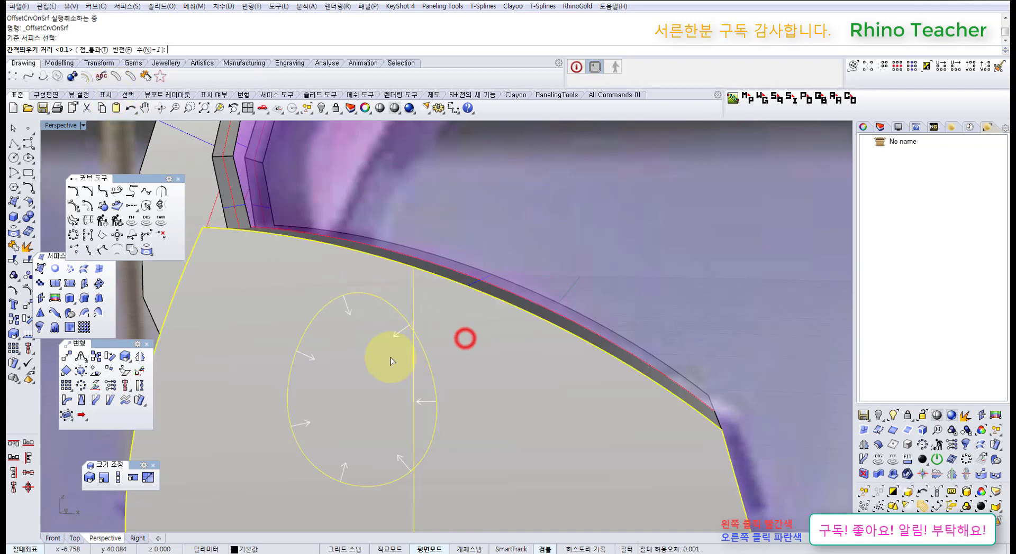
pyautogui.rightClick(382, 354)
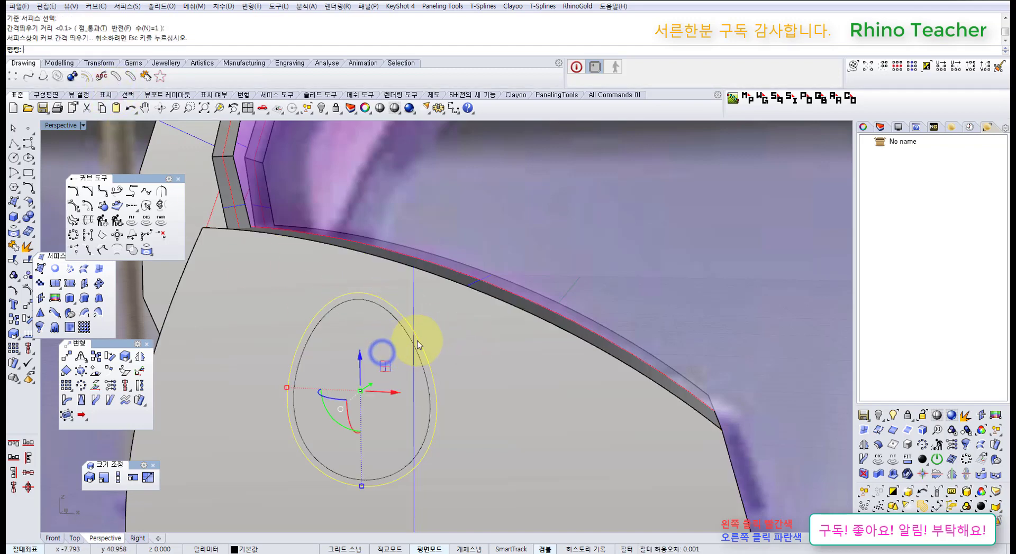
pyautogui.click(459, 344)
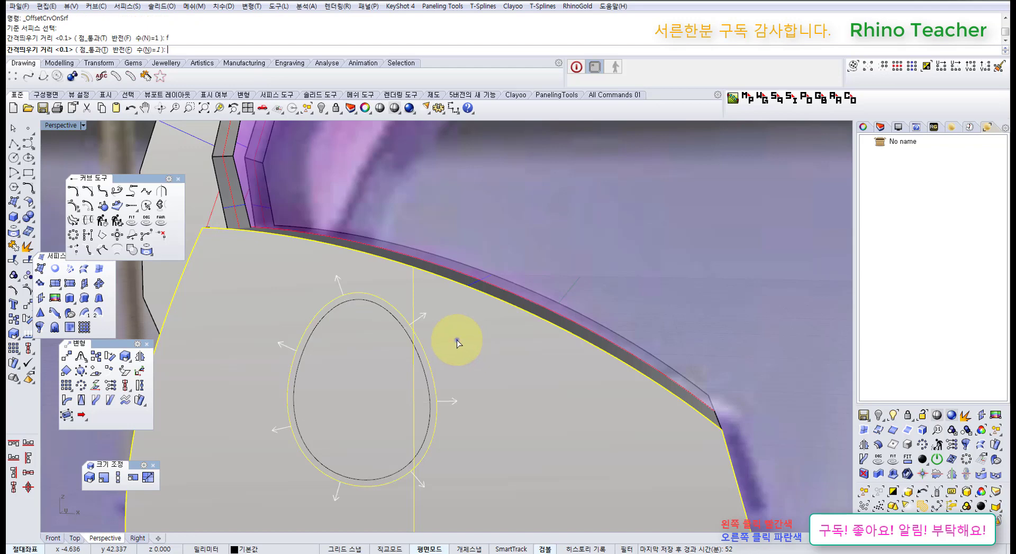
pyautogui.rightClick(457, 342)
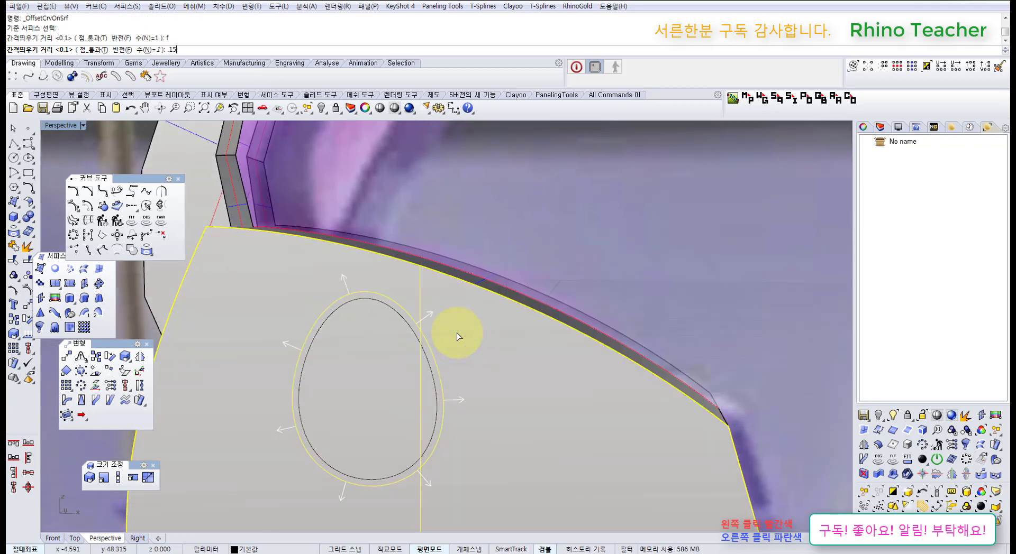
pyautogui.press('Return')
pyautogui.click(571, 239)
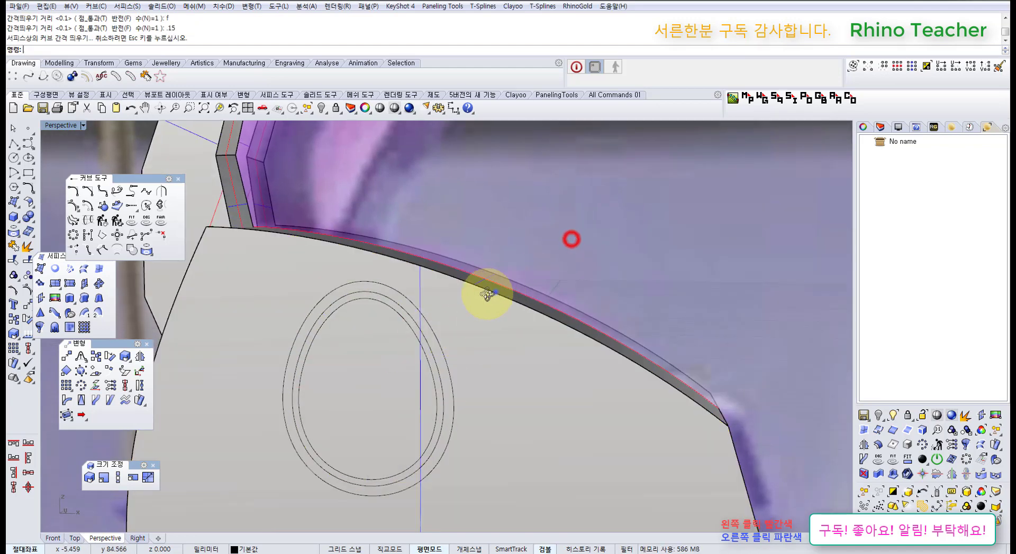
# Split the head solid with the outermost eye curve and delete the cut-out piece inside it
pyautogui.moveTo(488, 294)
pyautogui.mouseDown(button='right')
pyautogui.moveTo(504, 295)
pyautogui.moveTo(492, 297)
pyautogui.mouseUp(button='right')
pyautogui.click(475, 362)
pyautogui.scroll(3, 440, 355)
pyautogui.keyDown('shift'); pyautogui.moveTo(419, 353); pyautogui.dragTo(452, 349, button='right'); pyautogui.keyUp('shift')
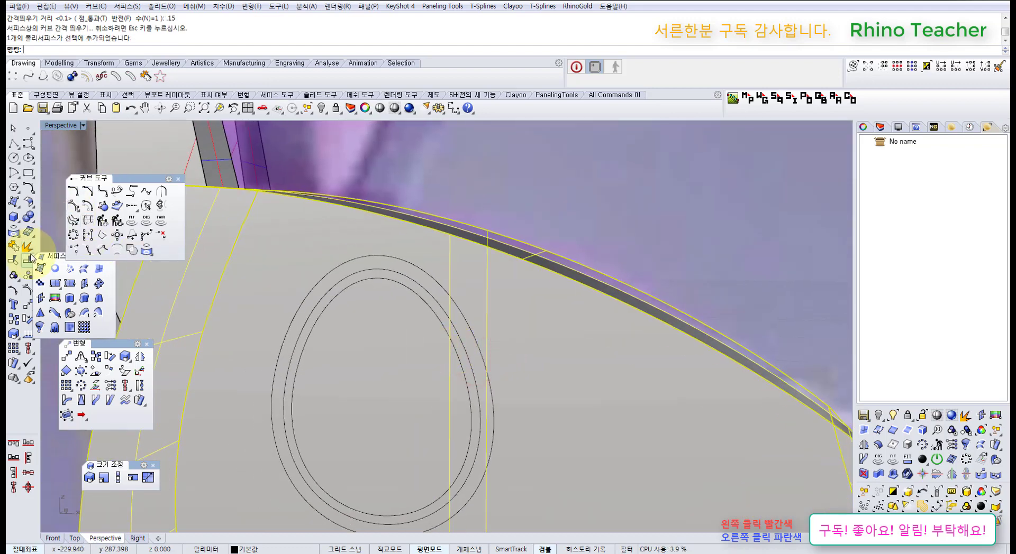
pyautogui.click(29, 259)
pyautogui.click(467, 325)
pyautogui.press('Return')
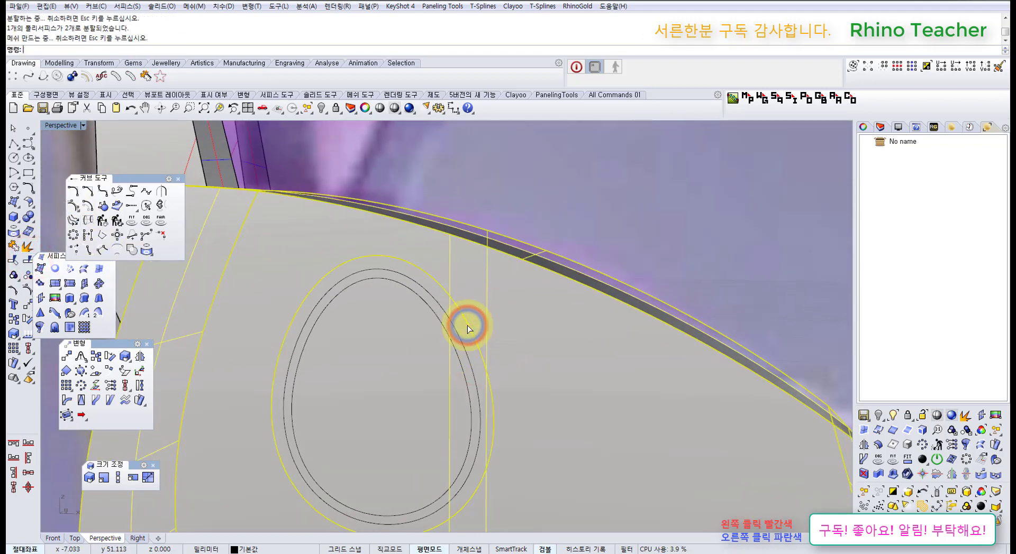
pyautogui.click(411, 276)
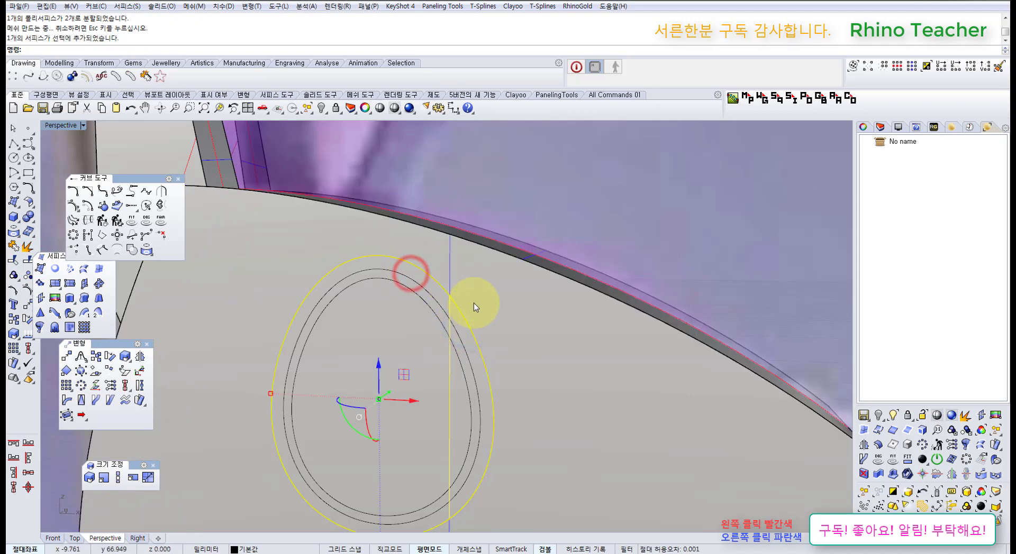
pyautogui.press('Delete')
# Move the innermost eye curve slightly outward from the head's side face
pyautogui.moveTo(452, 316); pyautogui.dragTo(409, 367, button='right')
pyautogui.click(423, 323)
pyautogui.moveTo(410, 370); pyautogui.dragTo(406, 372)
pyautogui.moveTo(379, 348); pyautogui.dragTo(381, 347, button='right')
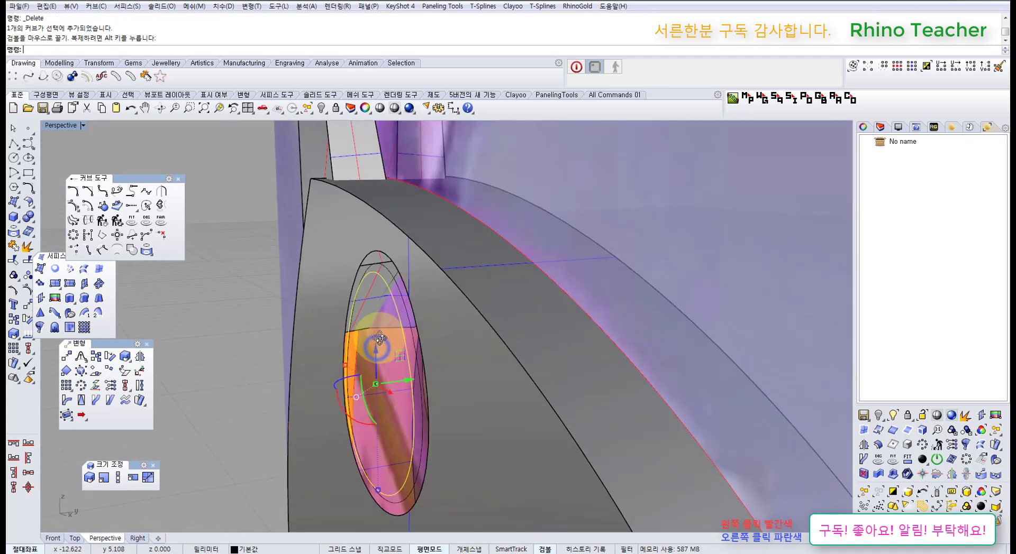
pyautogui.scroll(3, 262, 304)
pyautogui.click(230, 309)
# Create a Patch surface from the two inner eye curves with 10 U and 10 V spans, stiffness 1, and history recording on
pyautogui.click(40, 283)
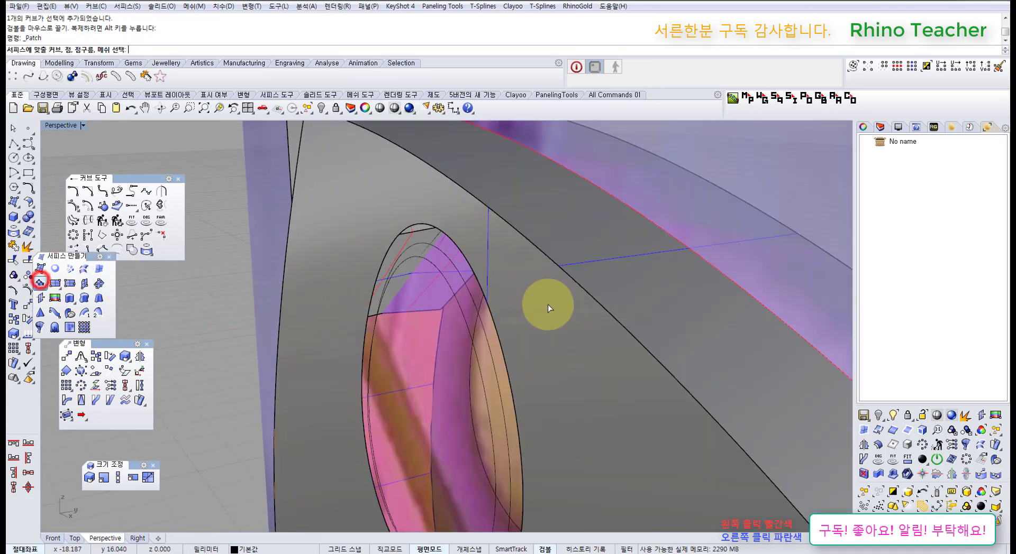
pyautogui.click(470, 325)
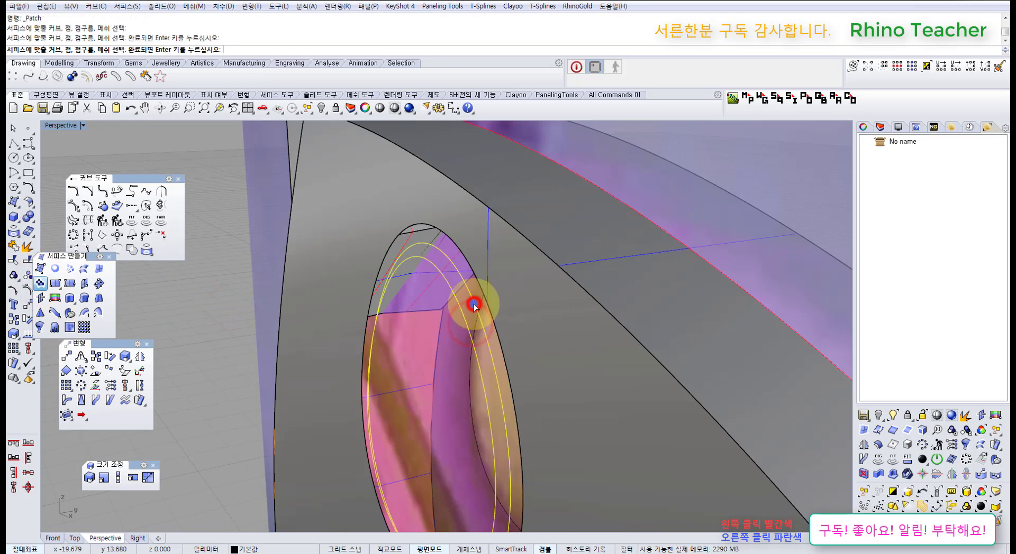
pyautogui.rightClick(474, 305)
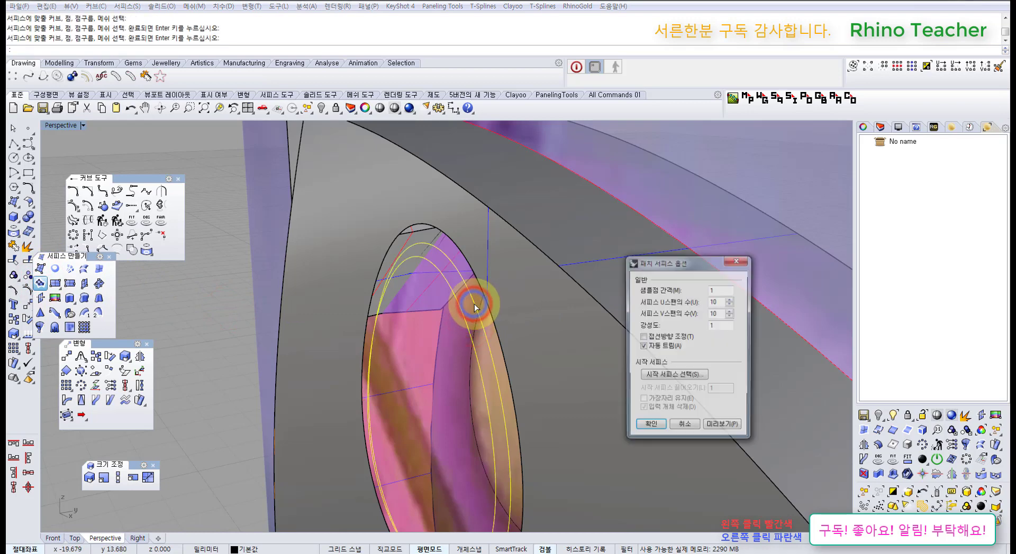
pyautogui.click(711, 428)
pyautogui.moveTo(460, 344); pyautogui.dragTo(434, 234, button='right')
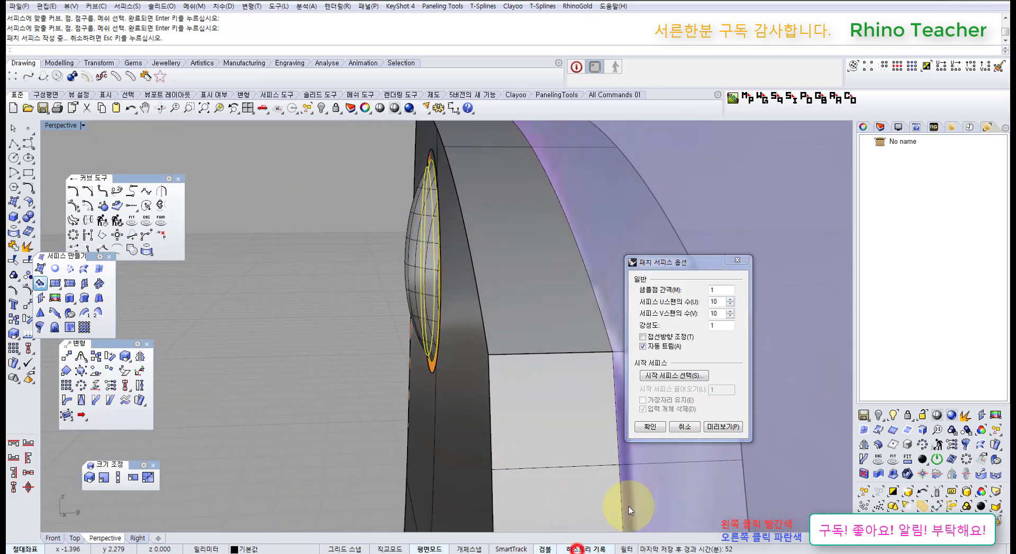
pyautogui.click(651, 427)
# Select the eye's patch surface and lock it
pyautogui.moveTo(334, 273); pyautogui.dragTo(423, 288, button='right')
pyautogui.click(431, 286)
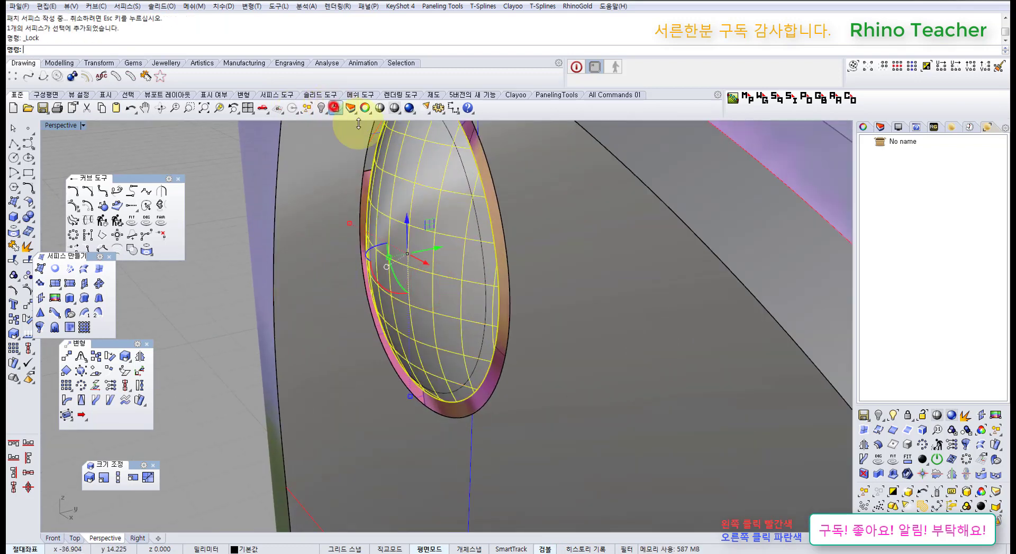
pyautogui.click(331, 109)
# Select both inner eye curves and move them slightly outward from the head's side so the linked patch follows
pyautogui.click(492, 237)
pyautogui.keyDown('shift'); pyautogui.click(480, 238); pyautogui.keyUp('shift')
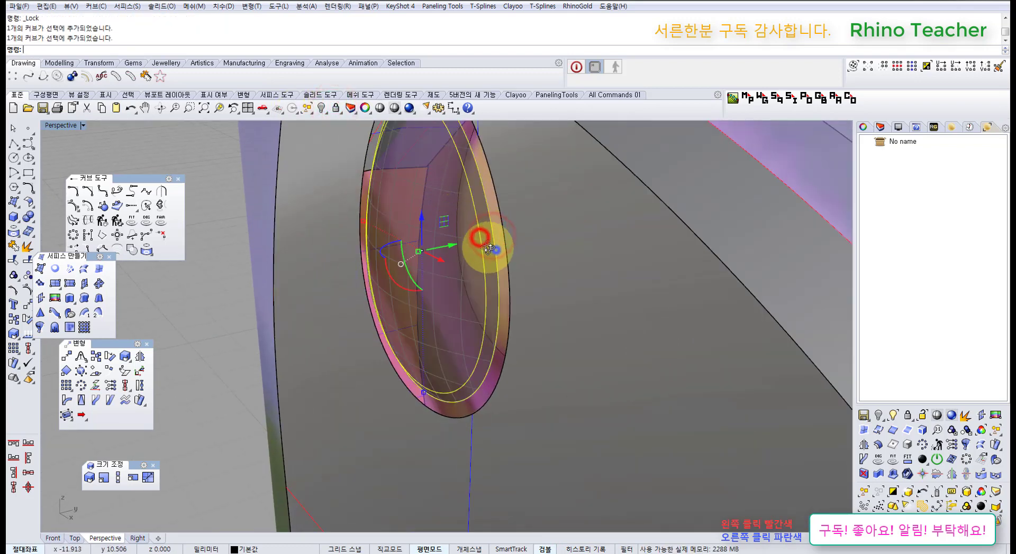
pyautogui.moveTo(494, 249); pyautogui.dragTo(460, 251, button='right')
pyautogui.moveTo(462, 247); pyautogui.dragTo(455, 248)
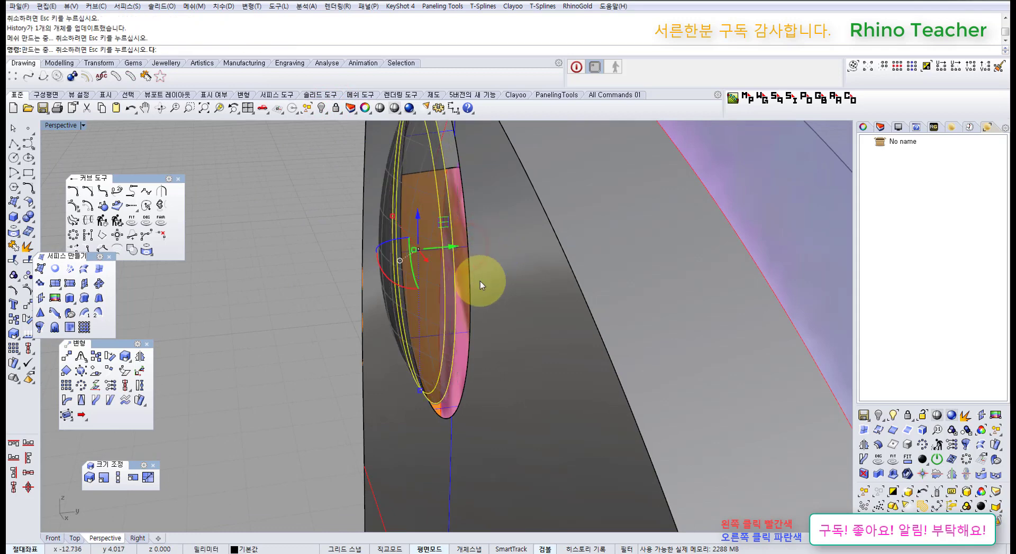
pyautogui.moveTo(480, 283); pyautogui.dragTo(489, 230, button='right')
pyautogui.scroll(3, 489, 230)
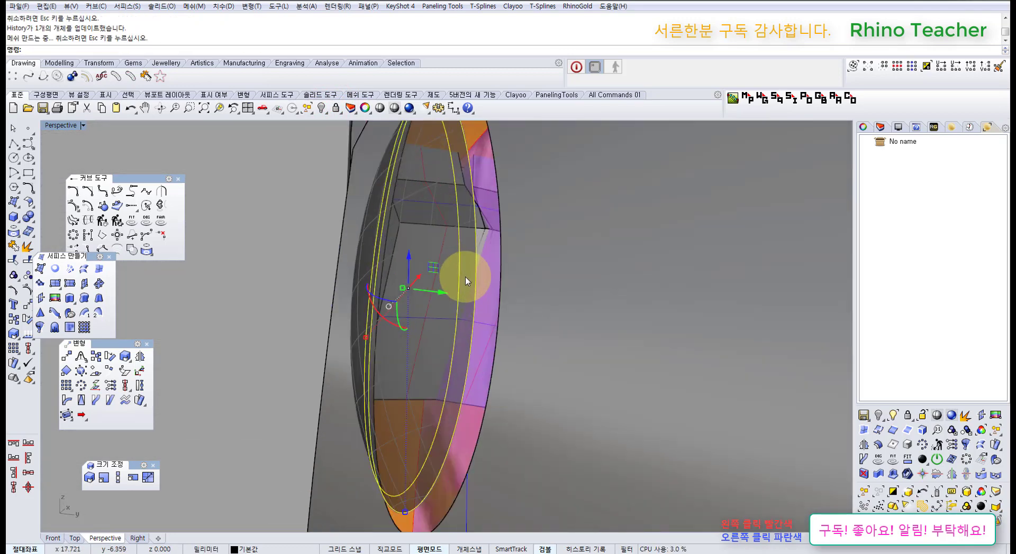
pyautogui.moveTo(442, 294); pyautogui.dragTo(440, 294)
# Rotate both inner eye curves slightly toward the head about their lower end in the Right view
pyautogui.moveTo(459, 288); pyautogui.dragTo(472, 334, button='right')
pyautogui.scroll(-5, 474, 334)
pyautogui.moveTo(474, 334); pyautogui.dragTo(429, 303, button='right')
pyautogui.hotkey('ctrl', 'F3')
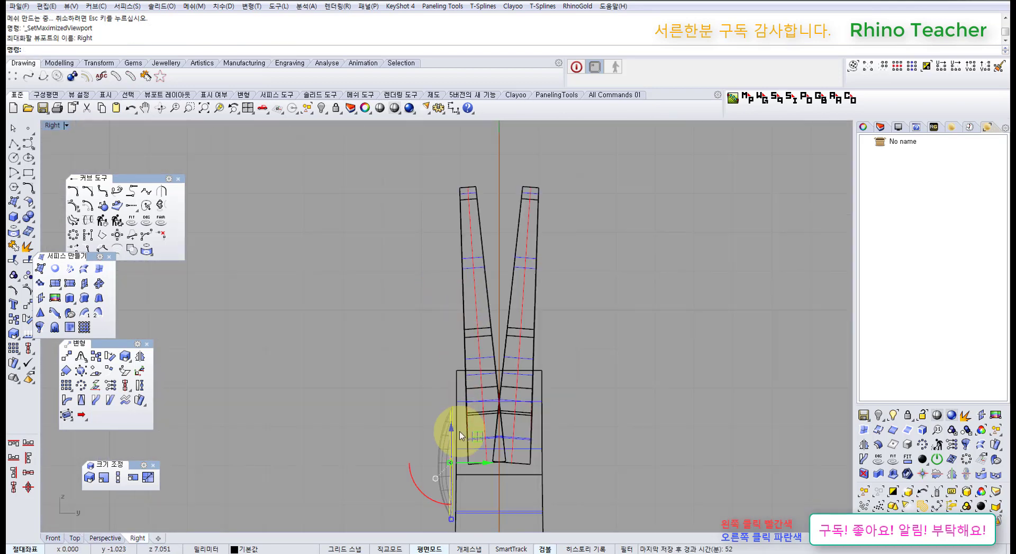
pyautogui.moveTo(458, 448); pyautogui.dragTo(459, 318, button='right')
pyautogui.scroll(3, 465, 333)
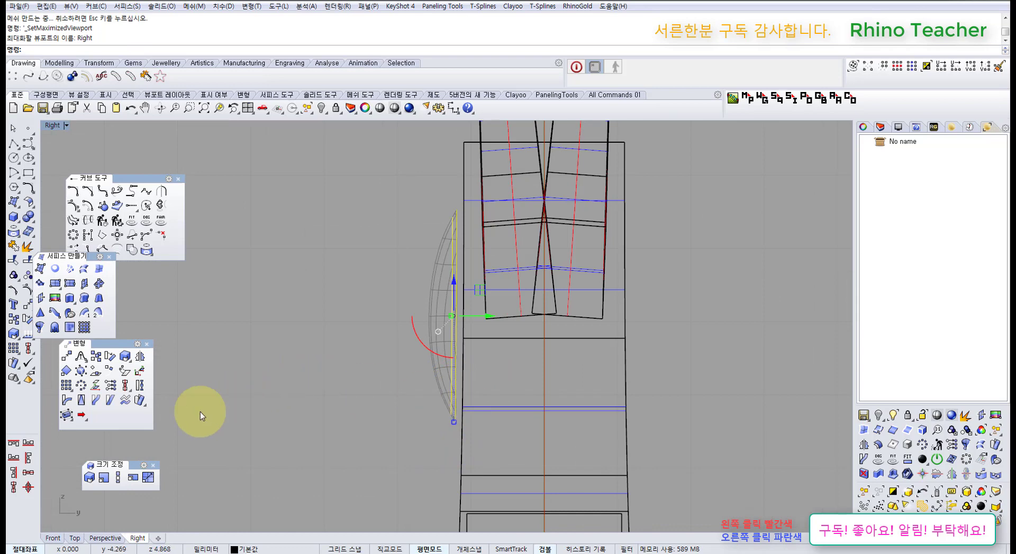
pyautogui.click(26, 319)
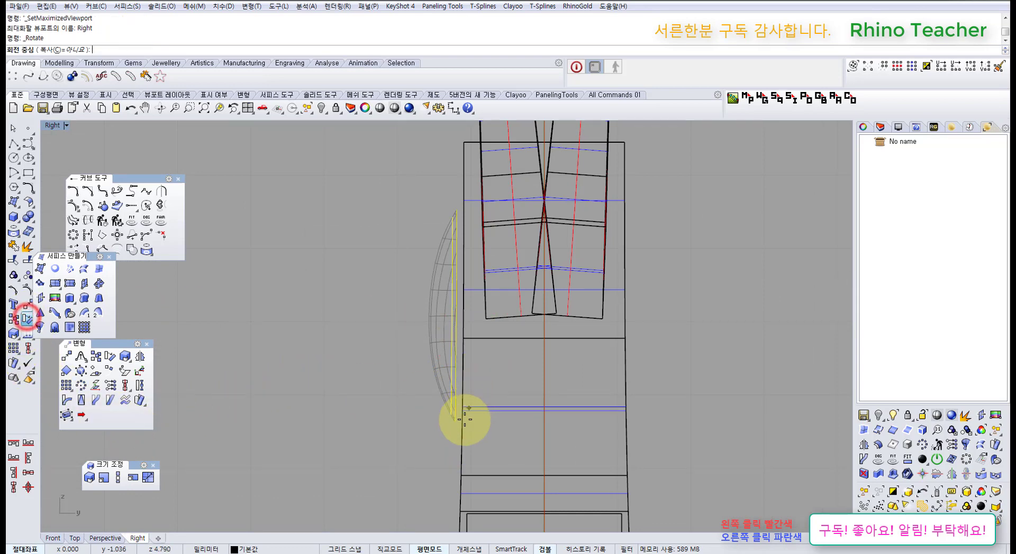
pyautogui.click(455, 424)
pyautogui.scroll(3, 460, 200)
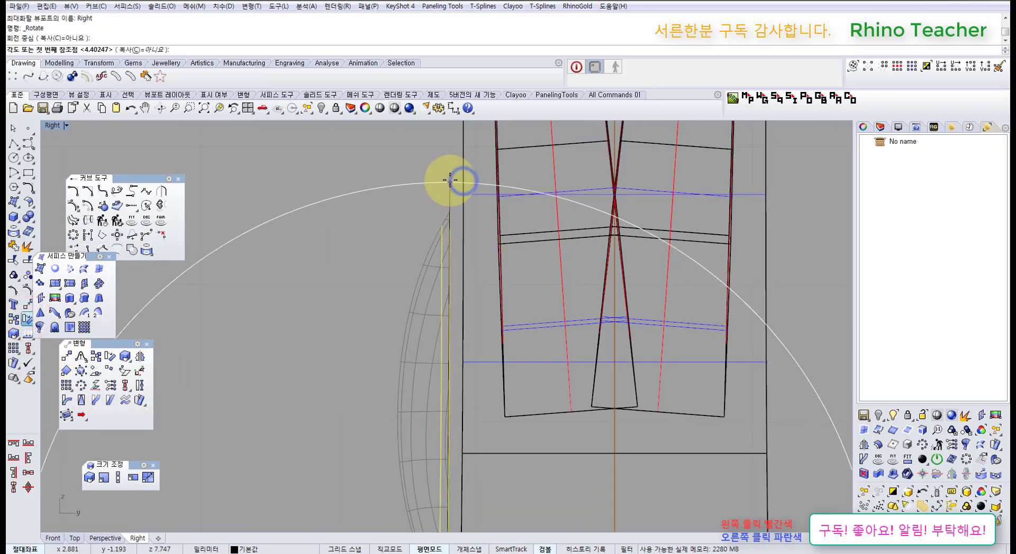
pyautogui.click(450, 178)
pyautogui.click(454, 180)
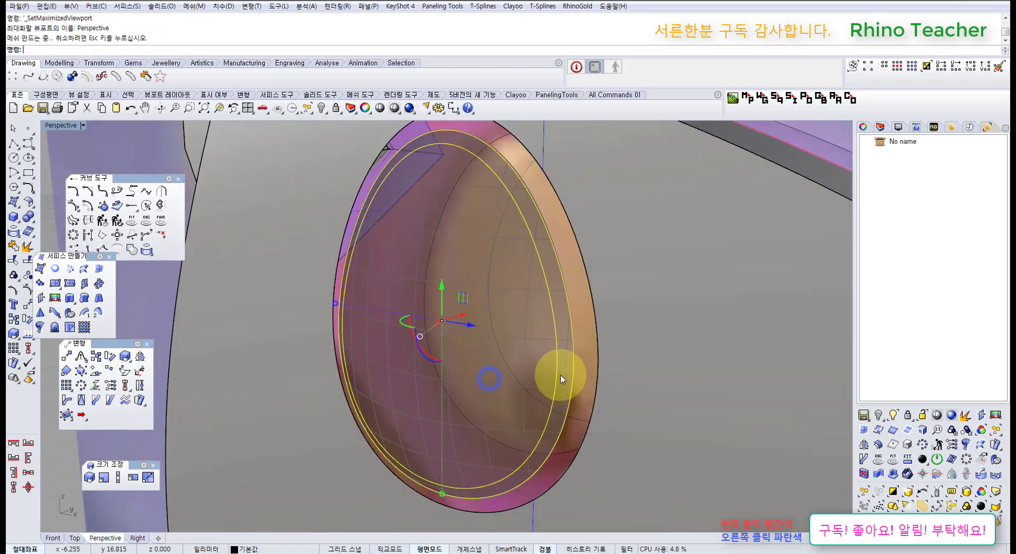
# Try to lock the two inner eye curves in the Perspective view, and undo the lock
pyautogui.scroll(-5, 561, 380)
pyautogui.moveTo(562, 376); pyautogui.dragTo(584, 405, button='right')
pyautogui.scroll(5, 577, 387)
pyautogui.middleClick(528, 380)
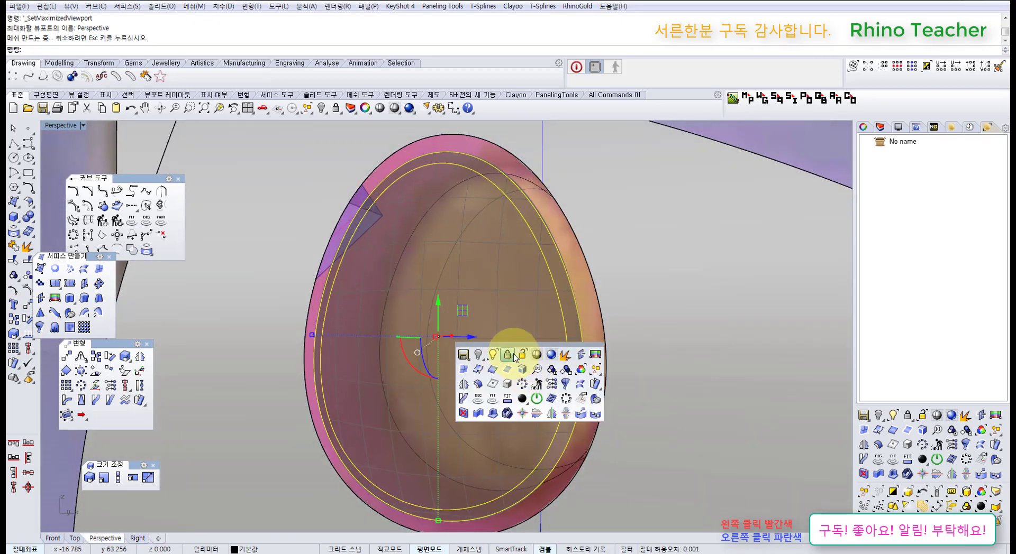
pyautogui.click(511, 354)
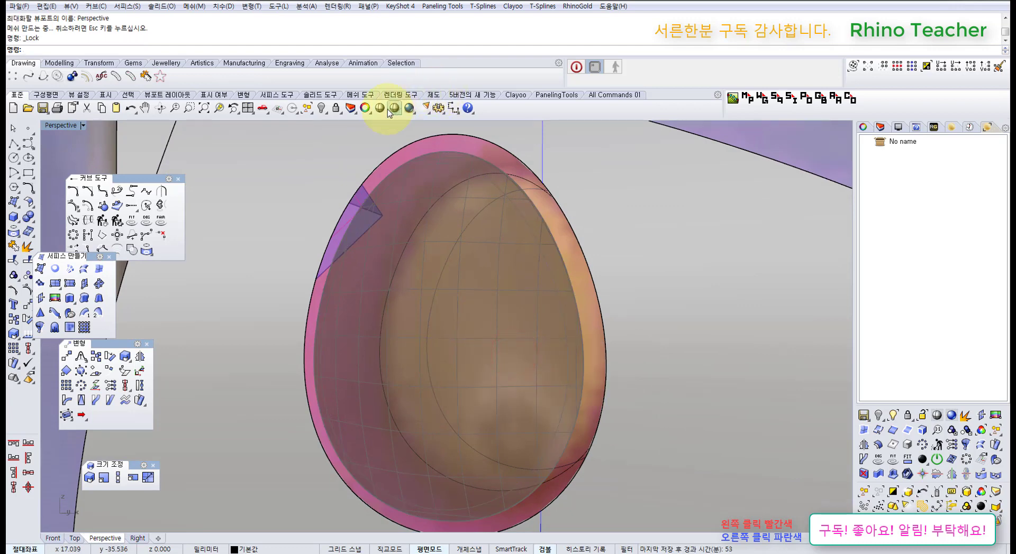
pyautogui.hotkey('ctrl', 'z')
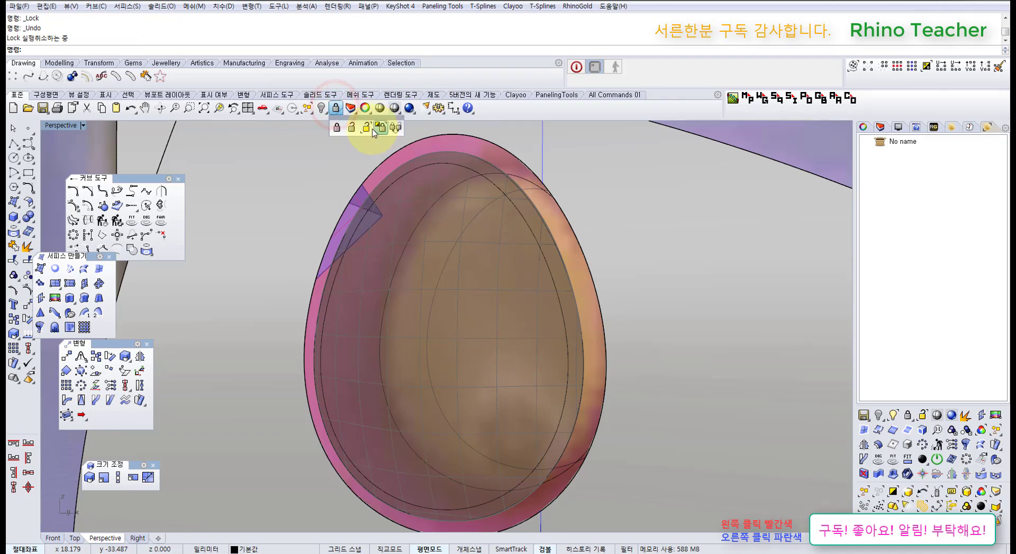
# Unlock only the eye's patch surface
pyautogui.click(373, 130)
pyautogui.moveTo(517, 331); pyautogui.dragTo(483, 329, button='right')
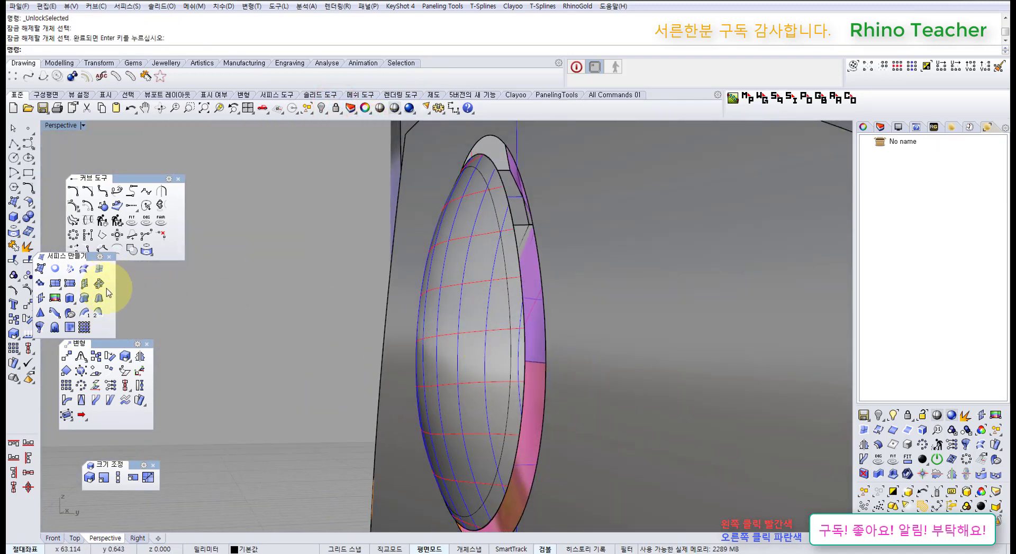
# Start a surface blend from the edge of the head's eye opening to the outer edge of the eye patch
pyautogui.click(30, 200)
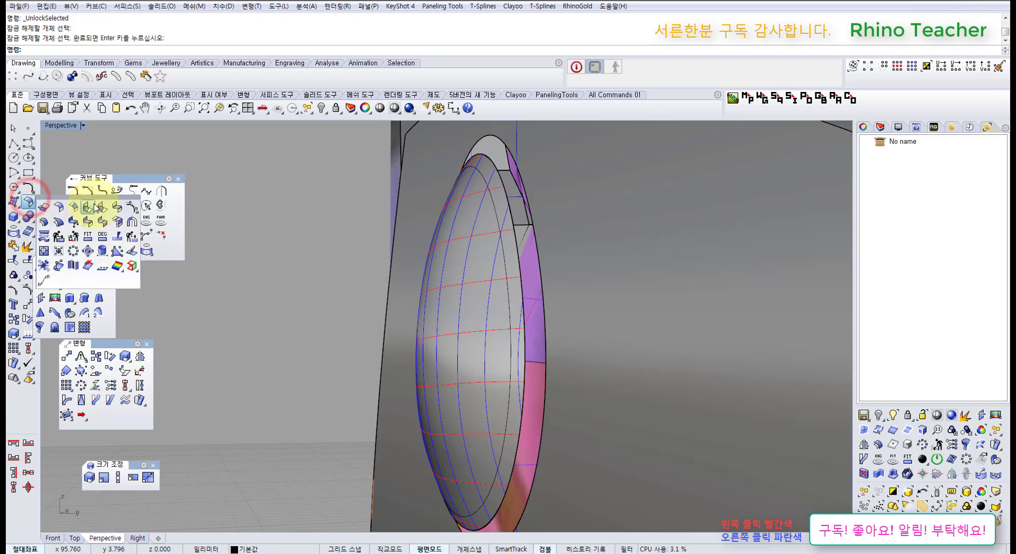
pyautogui.click(111, 209)
pyautogui.moveTo(403, 294); pyautogui.dragTo(372, 122, button='right')
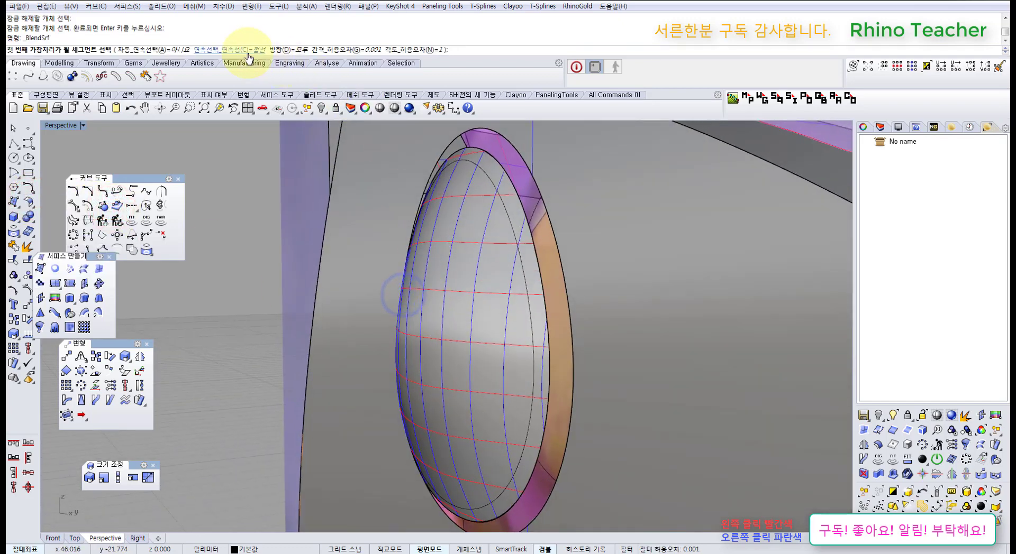
pyautogui.moveTo(449, 241); pyautogui.dragTo(449, 364, button='right')
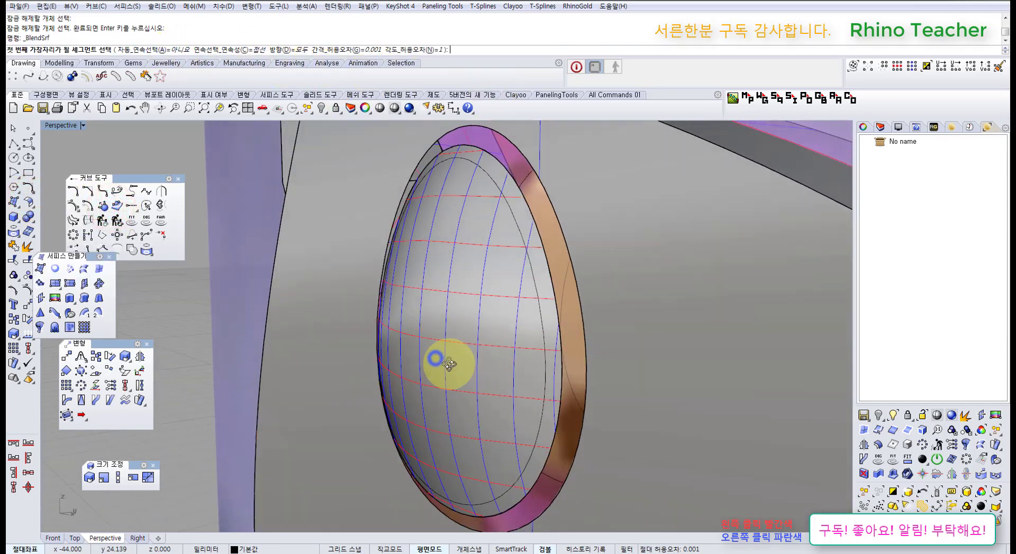
pyautogui.click(584, 354)
pyautogui.moveTo(583, 351); pyautogui.dragTo(464, 272, button='right')
pyautogui.click(566, 354)
pyautogui.rightClick(592, 352)
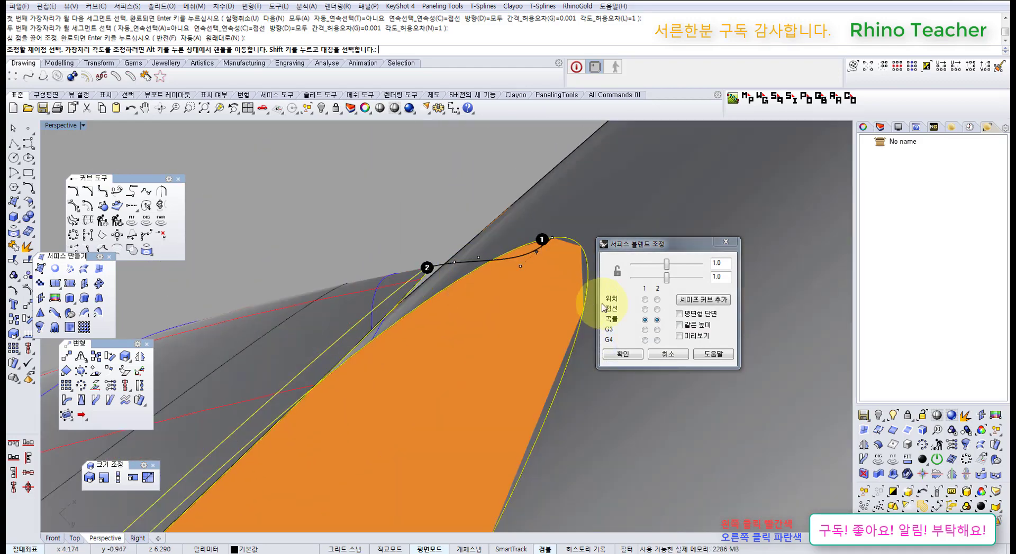
# Try tangency continuity on both edges of the eye blend, and return both edges to curvature
pyautogui.click(644, 309)
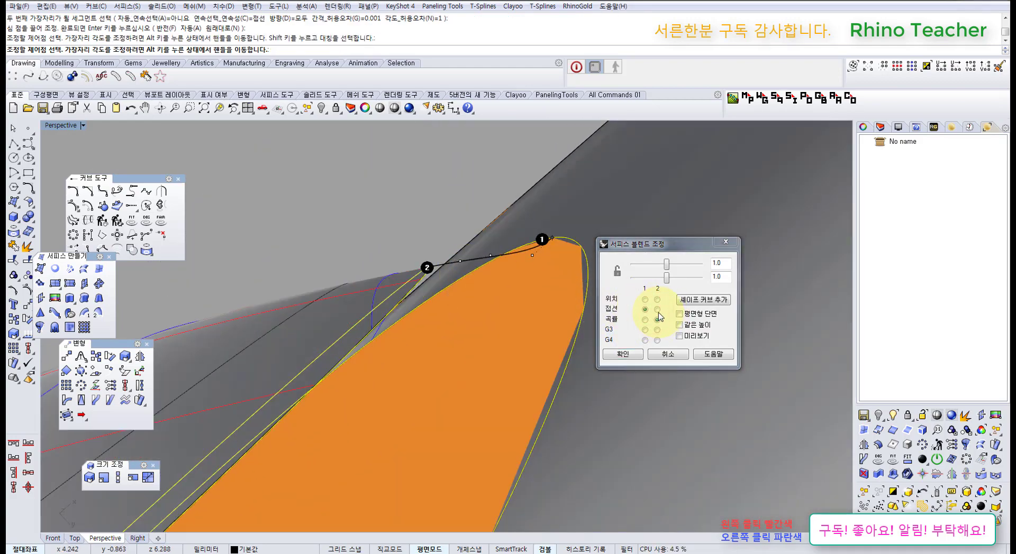
pyautogui.click(657, 309)
pyautogui.moveTo(551, 304)
pyautogui.mouseDown(button='right')
pyautogui.moveTo(517, 303)
pyautogui.moveTo(528, 301)
pyautogui.moveTo(554, 367)
pyautogui.moveTo(494, 299)
pyautogui.moveTo(465, 290)
pyautogui.moveTo(522, 287)
pyautogui.moveTo(538, 310)
pyautogui.mouseUp(button='right')
pyautogui.click(644, 320)
pyautogui.click(657, 320)
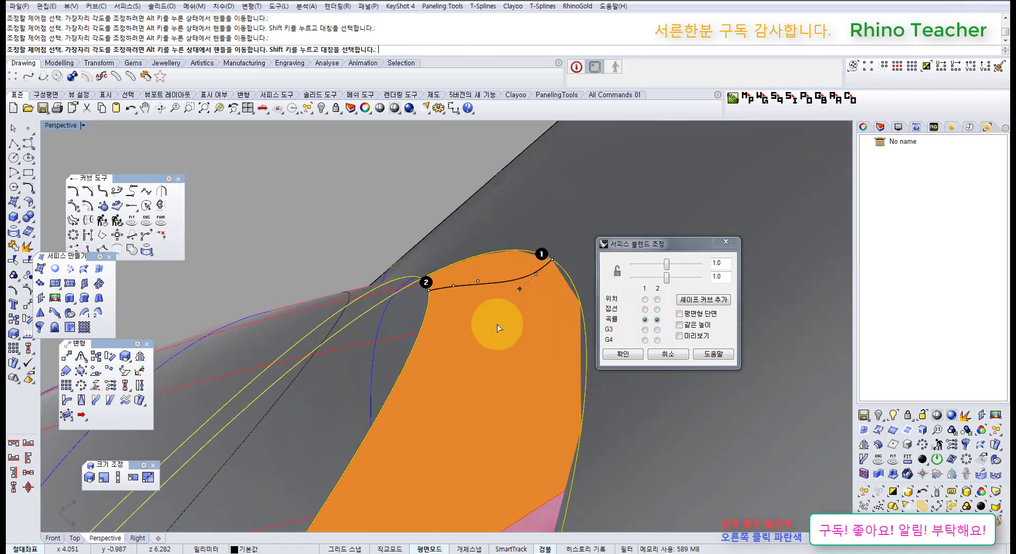
# Create the eye's surface blend with curvature on the first edge and tangency on the second, checking it with the preview
pyautogui.click(647, 324)
pyautogui.click(645, 310)
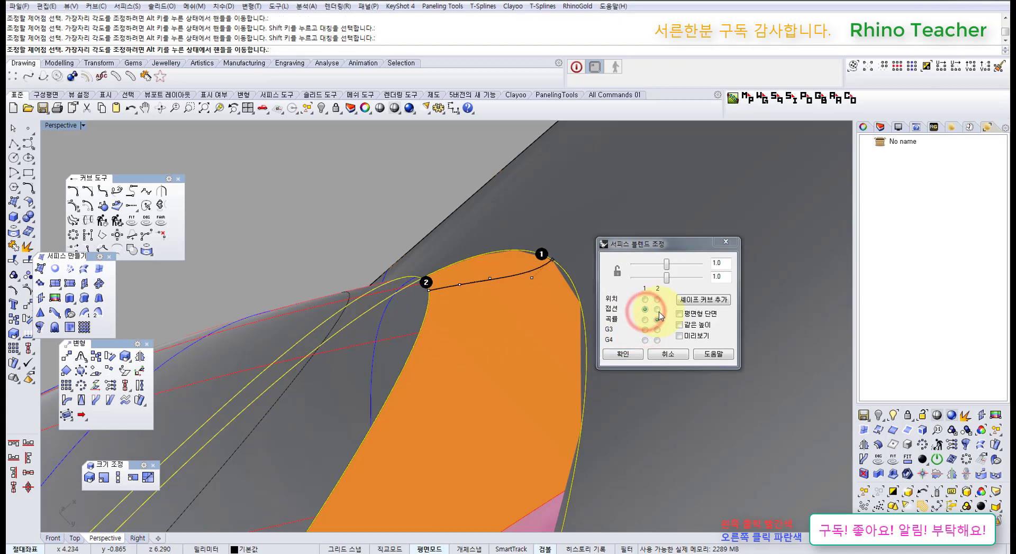
pyautogui.click(656, 310)
pyautogui.moveTo(565, 365); pyautogui.dragTo(578, 369, button='right')
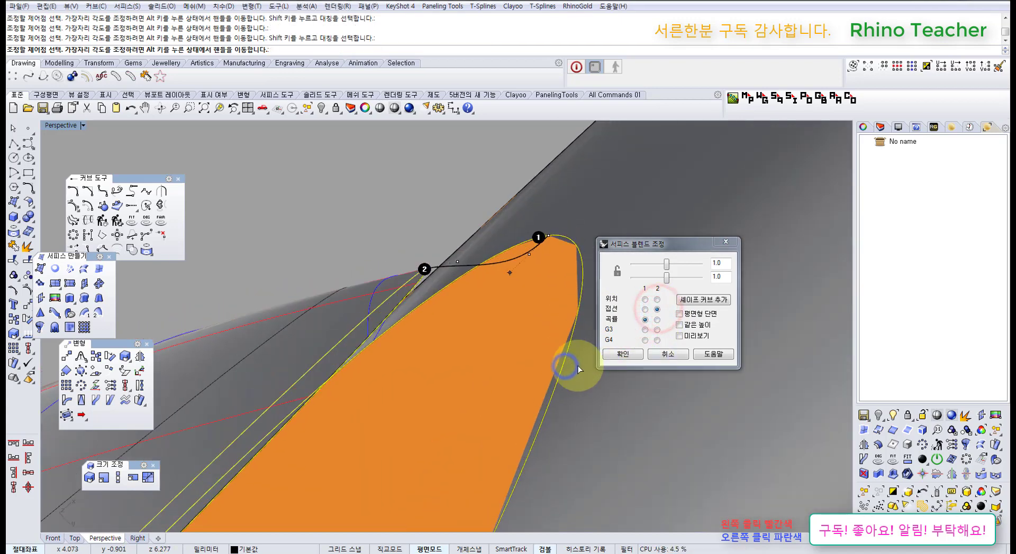
pyautogui.click(680, 336)
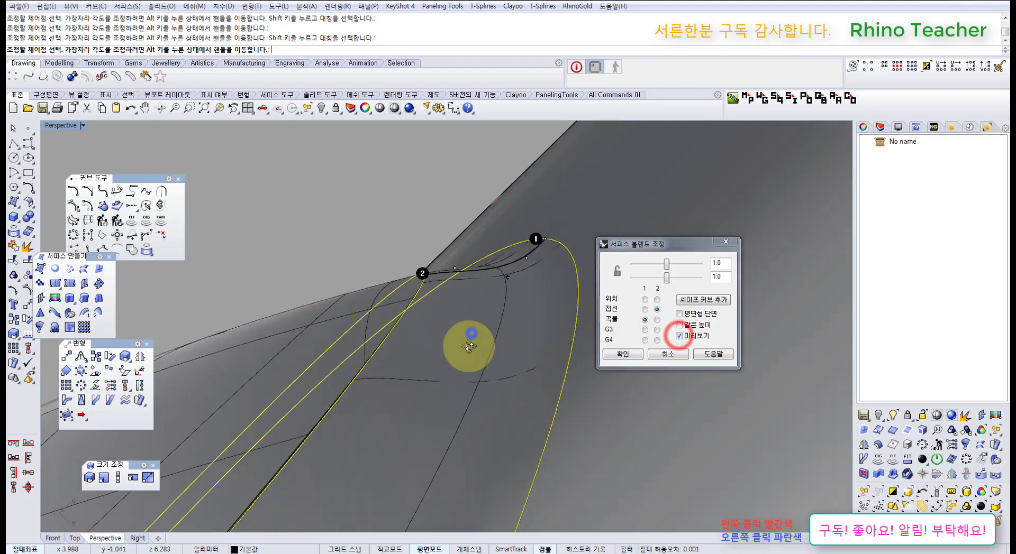
pyautogui.moveTo(465, 340); pyautogui.dragTo(623, 378, button='right')
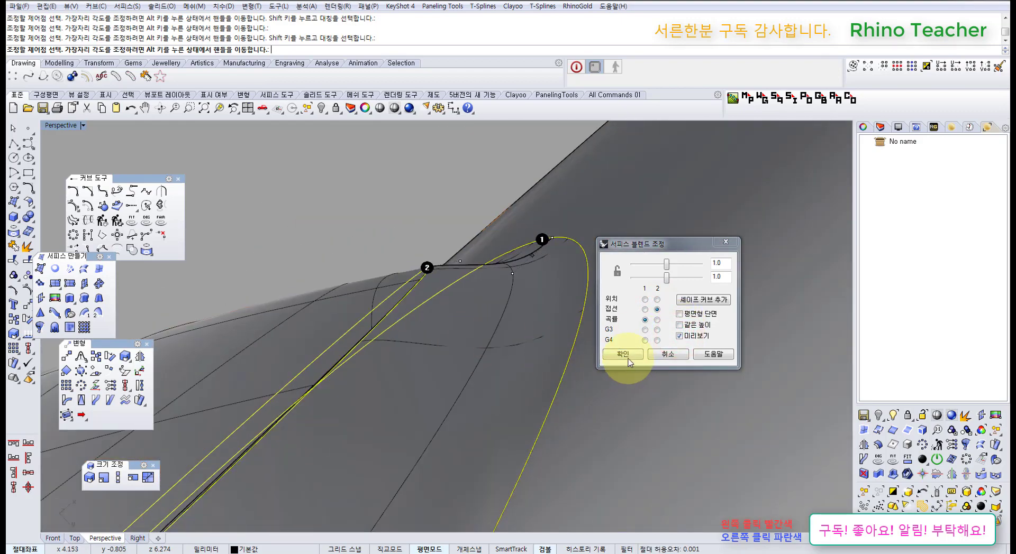
pyautogui.click(628, 355)
# Draw a sphere by centre and diameter in the Front view over the dark pupil in the llama's eye
pyautogui.scroll(-6, 630, 352)
pyautogui.moveTo(591, 329); pyautogui.dragTo(630, 458, button='right')
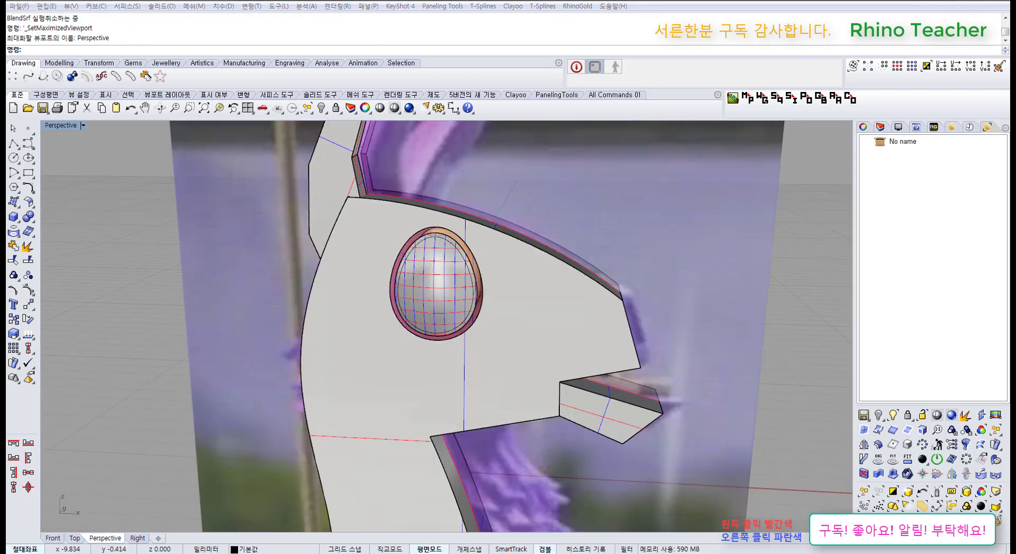
pyautogui.keyDown('shift'); pyautogui.moveTo(526, 333); pyautogui.dragTo(469, 376, button='right'); pyautogui.keyUp('shift')
pyautogui.moveTo(470, 376); pyautogui.dragTo(480, 362, button='right')
pyautogui.hotkey('ctrl', 'F2')
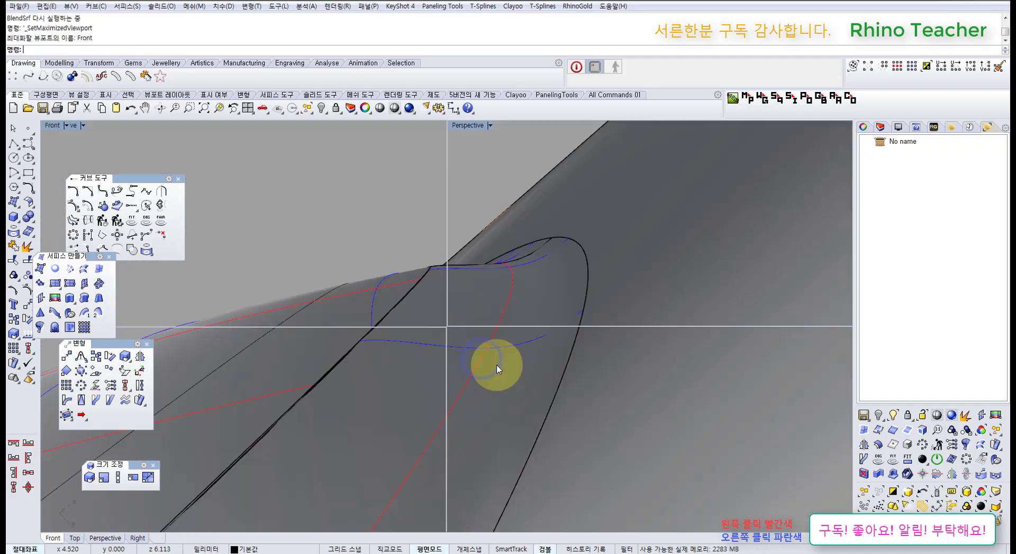
pyautogui.click(17, 219)
pyautogui.click(61, 223)
pyautogui.scroll(8, 437, 363)
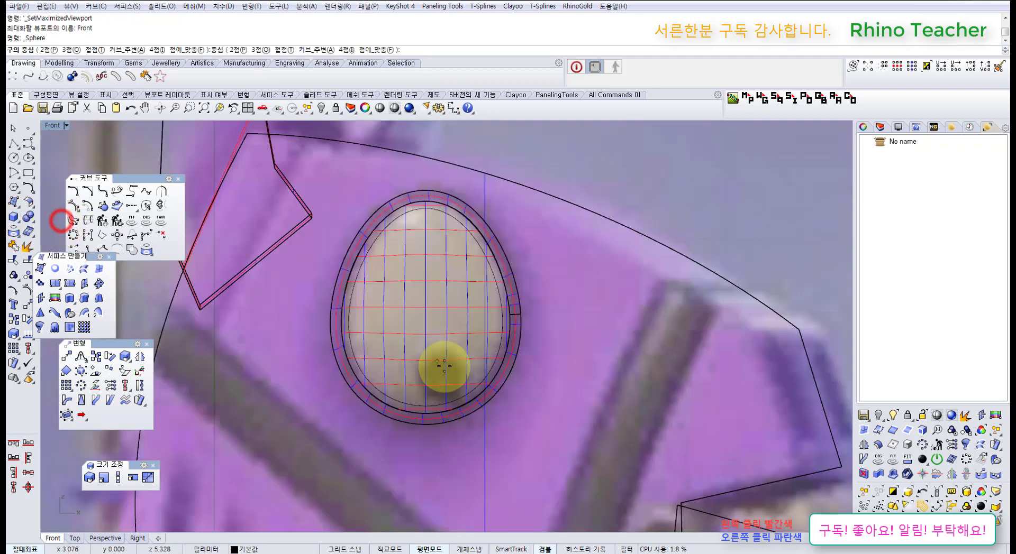
pyautogui.click(437, 388)
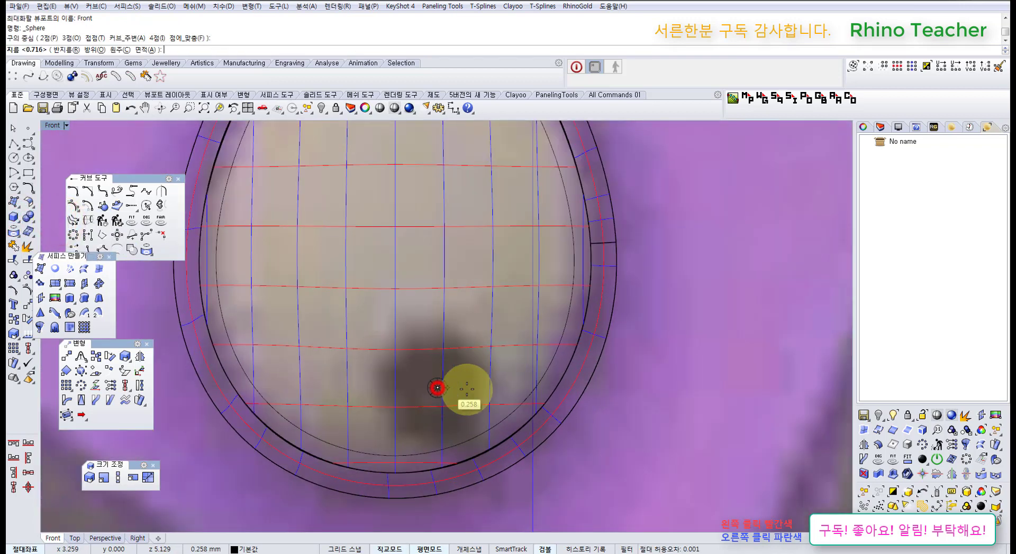
pyautogui.click(500, 390)
# Move the pupil sphere about 14 mm away to the empty area beside the reference picture
pyautogui.scroll(-4, 494, 390)
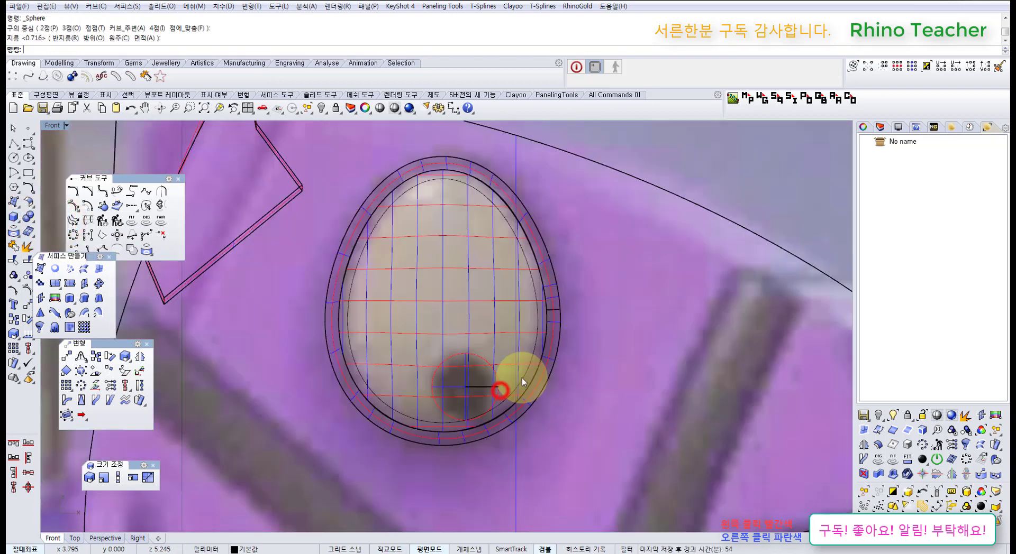
pyautogui.scroll(5, 432, 380)
pyautogui.click(476, 375)
pyautogui.scroll(-6, 477, 375)
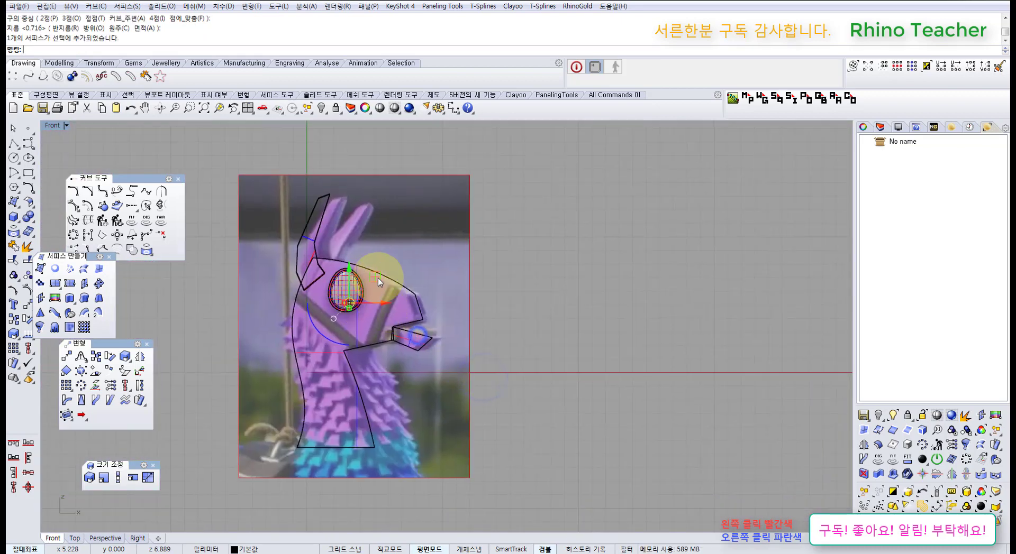
pyautogui.moveTo(378, 278); pyautogui.dragTo(545, 351)
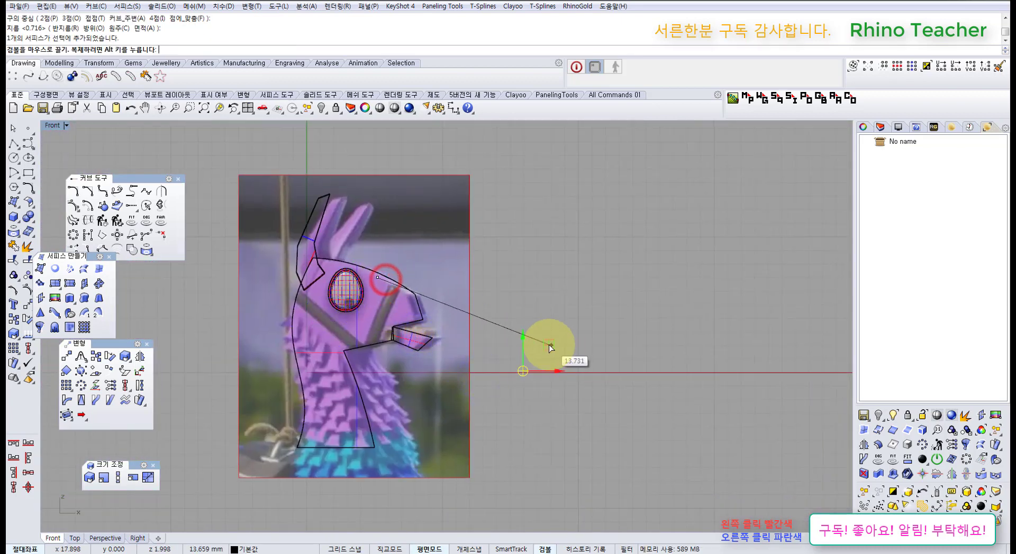
# Flatten the pupil sphere along the Y direction in the Top view
pyautogui.hotkey('ctrl', 'F1')
pyautogui.scroll(-3, 522, 382)
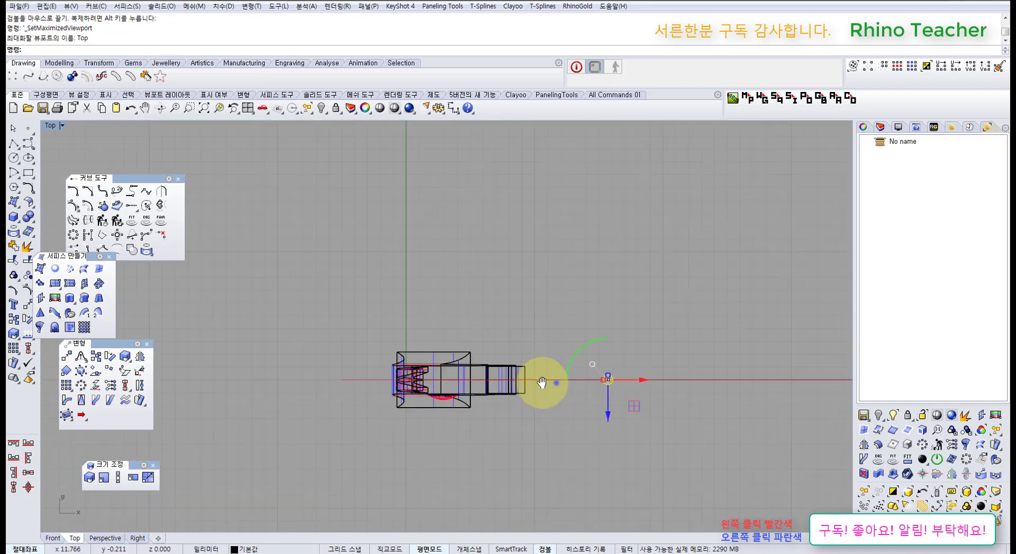
pyautogui.scroll(5, 416, 390)
pyautogui.moveTo(489, 316); pyautogui.dragTo(496, 351)
pyautogui.scroll(-3, 496, 351)
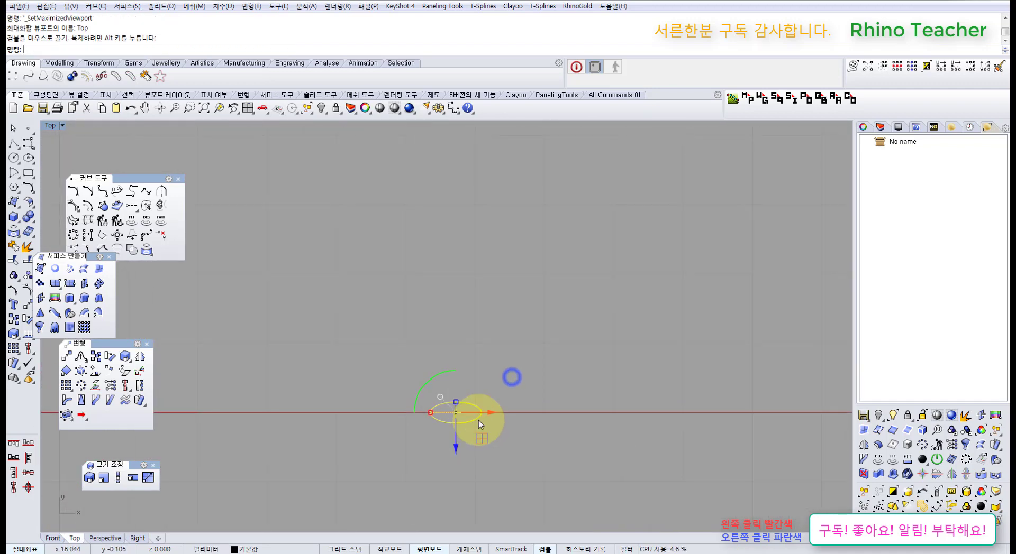
# Start Splop on the flattened sphere in the Front view, toggle the Project snap, and place the reference sphere centred around it
pyautogui.hotkey('ctrl', 'F2')
pyautogui.scroll(-3, 495, 402)
pyautogui.scroll(3, 477, 372)
pyautogui.scroll(1, 476, 372)
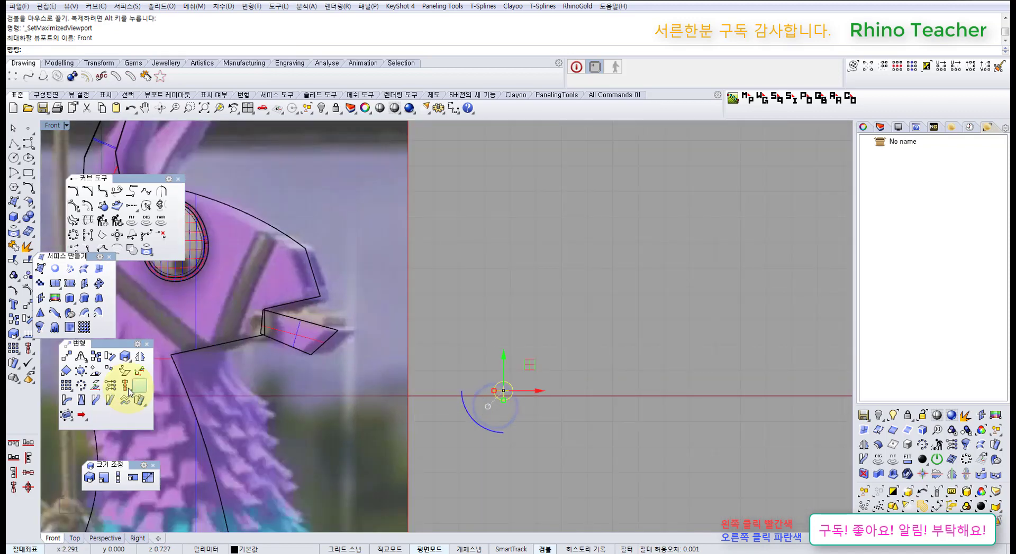
pyautogui.click(137, 402)
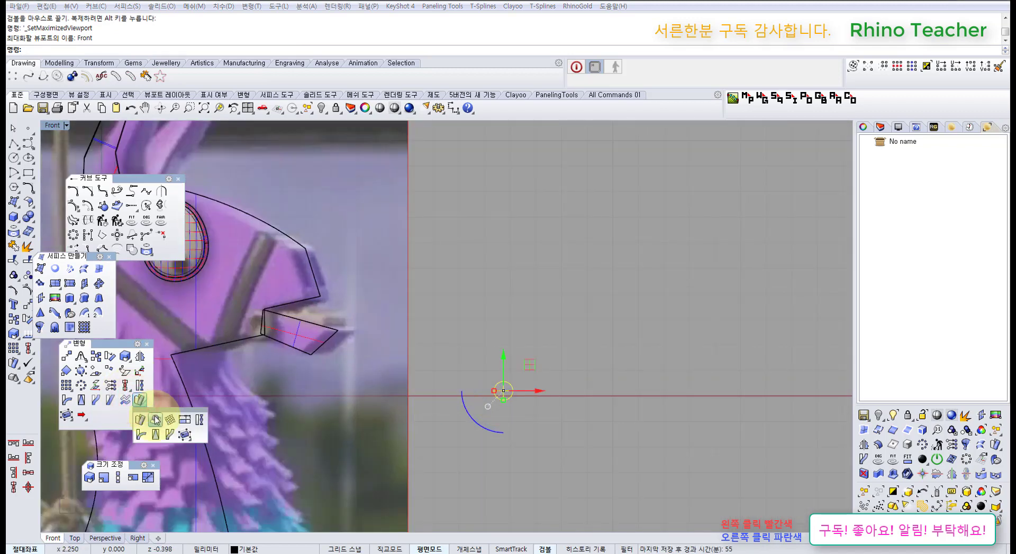
pyautogui.click(155, 419)
pyautogui.moveTo(497, 314); pyautogui.dragTo(525, 298, button='right')
pyautogui.scroll(2, 532, 363)
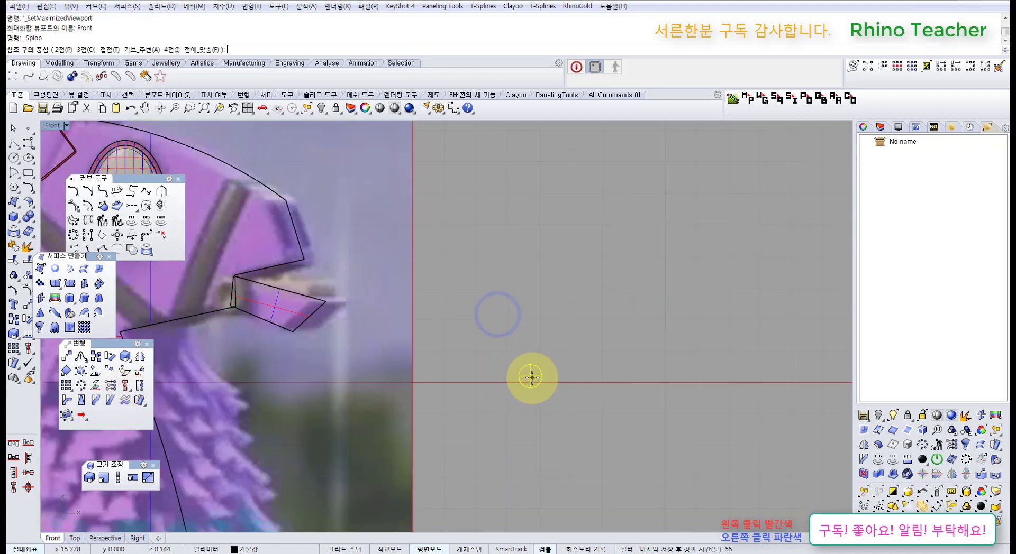
pyautogui.click(470, 549)
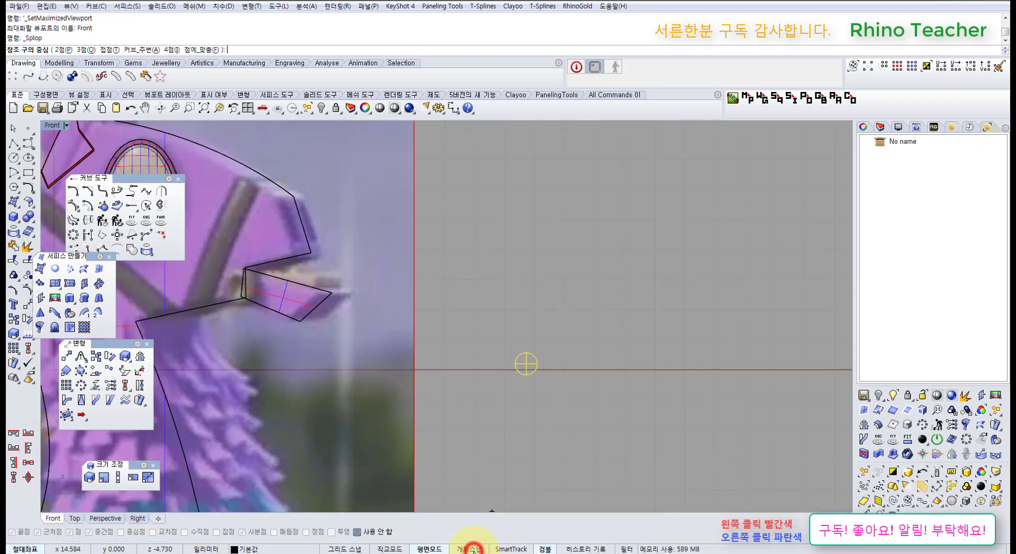
pyautogui.click(337, 534)
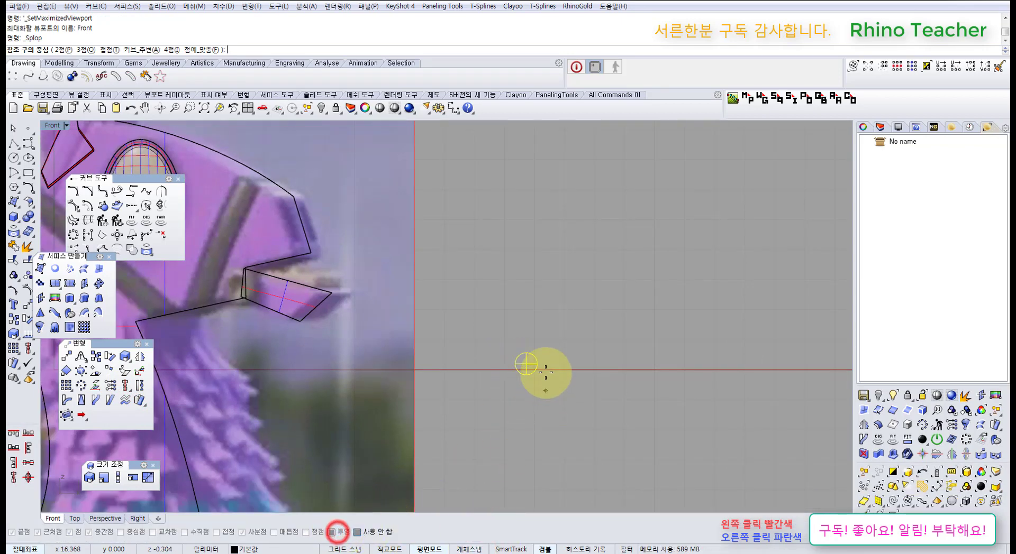
pyautogui.click(526, 364)
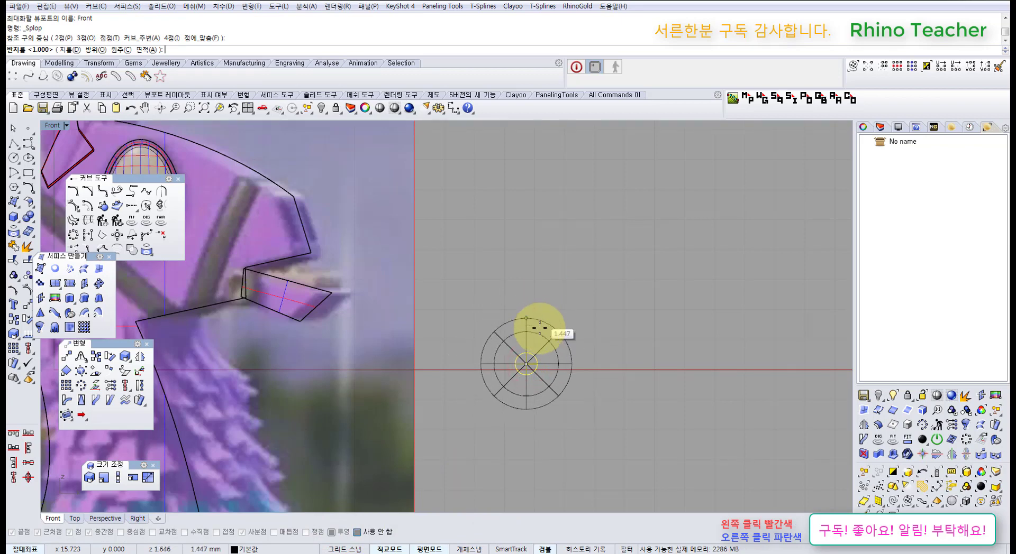
pyautogui.click(533, 350)
# Splop the flattened sphere onto the eye patch over the reference pupil with a radius of about 0.4 mm, and finish the command
pyautogui.scroll(-8, 533, 349)
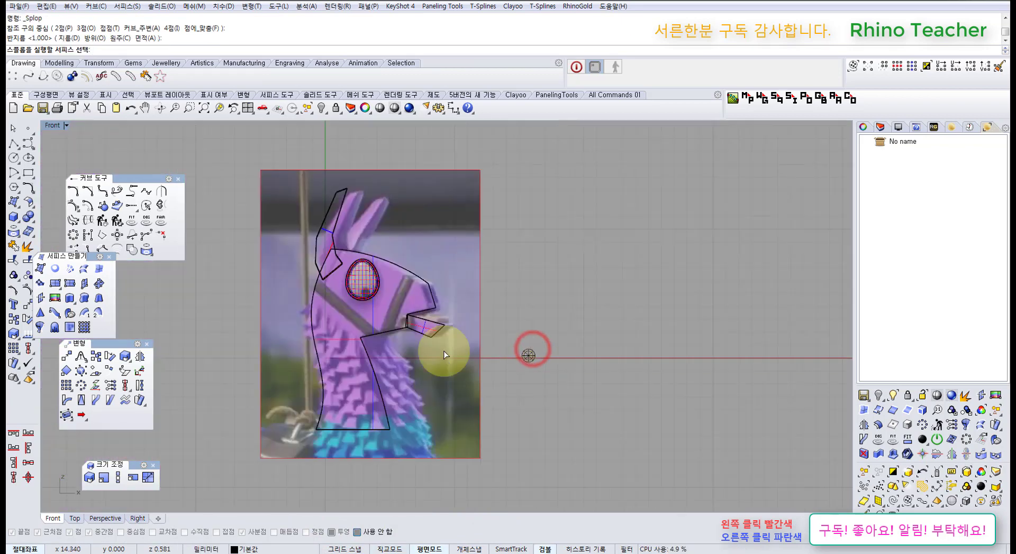
pyautogui.moveTo(275, 336); pyautogui.dragTo(385, 353, button='right')
pyautogui.scroll(9, 453, 300)
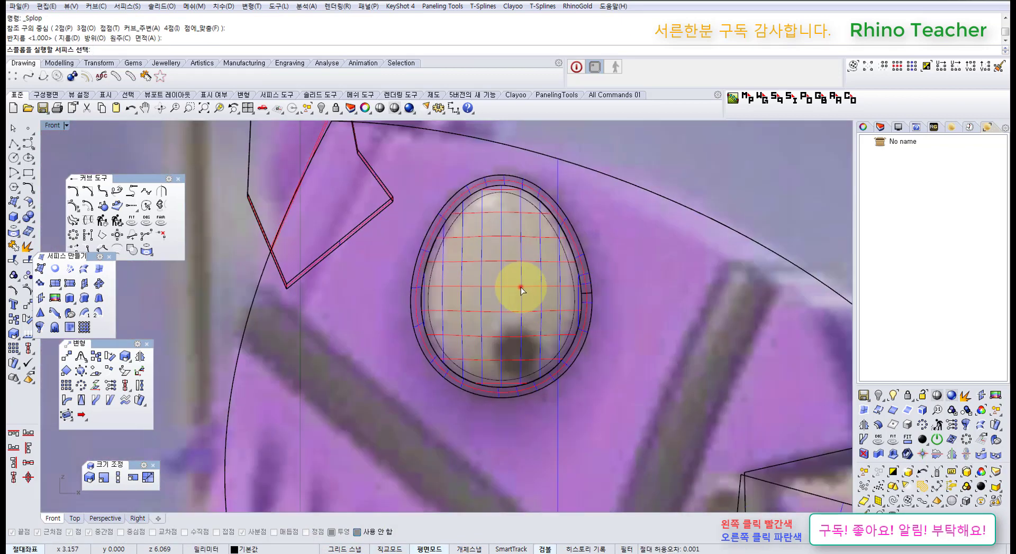
pyautogui.click(520, 290)
pyautogui.scroll(2, 518, 349)
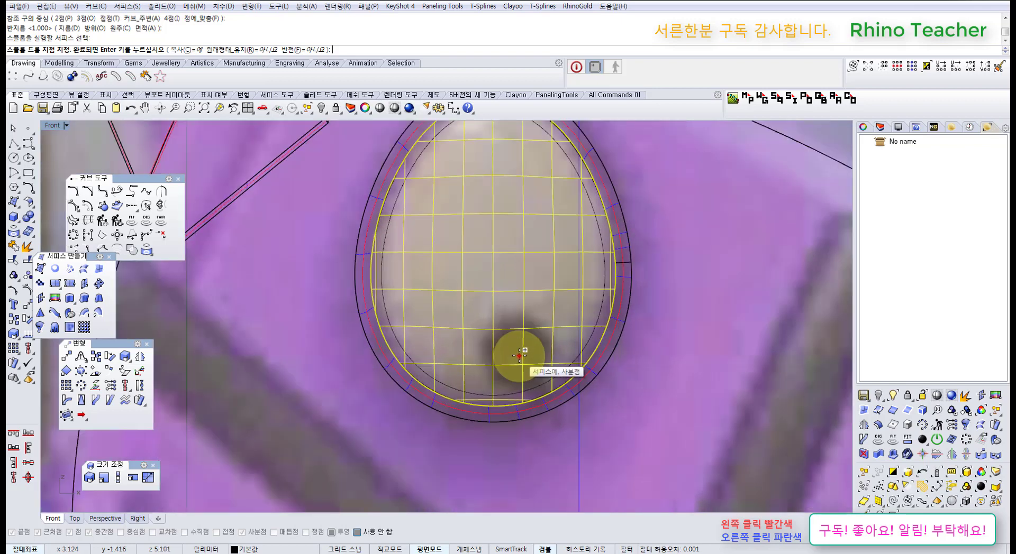
pyautogui.click(519, 356)
pyautogui.scroll(2, 550, 353)
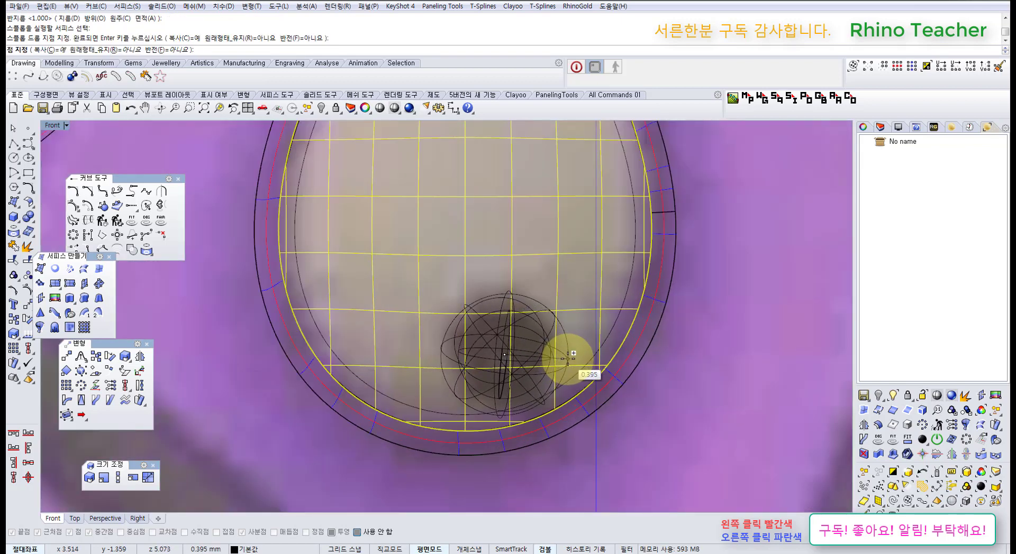
pyautogui.click(573, 359)
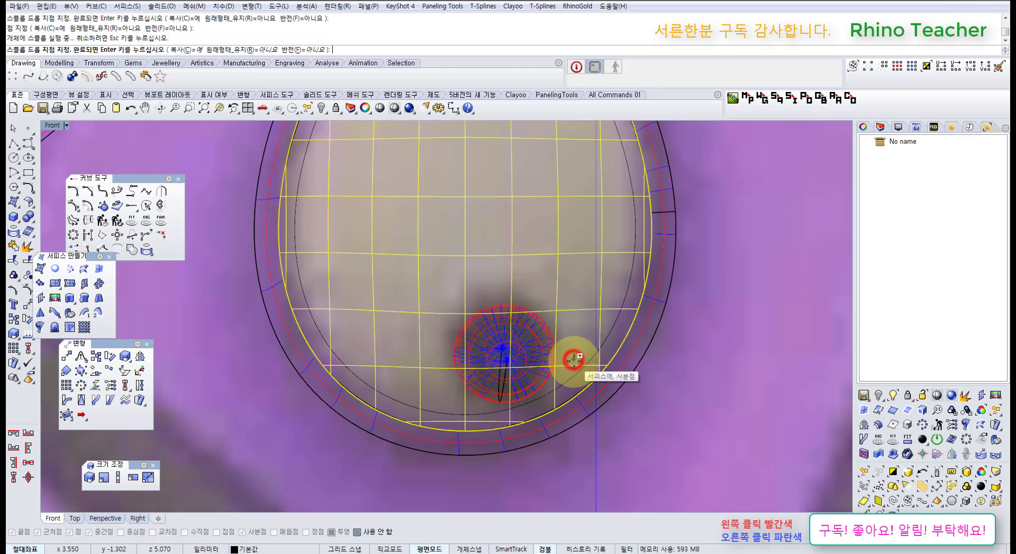
pyautogui.hotkey('ctrl', 'F4')
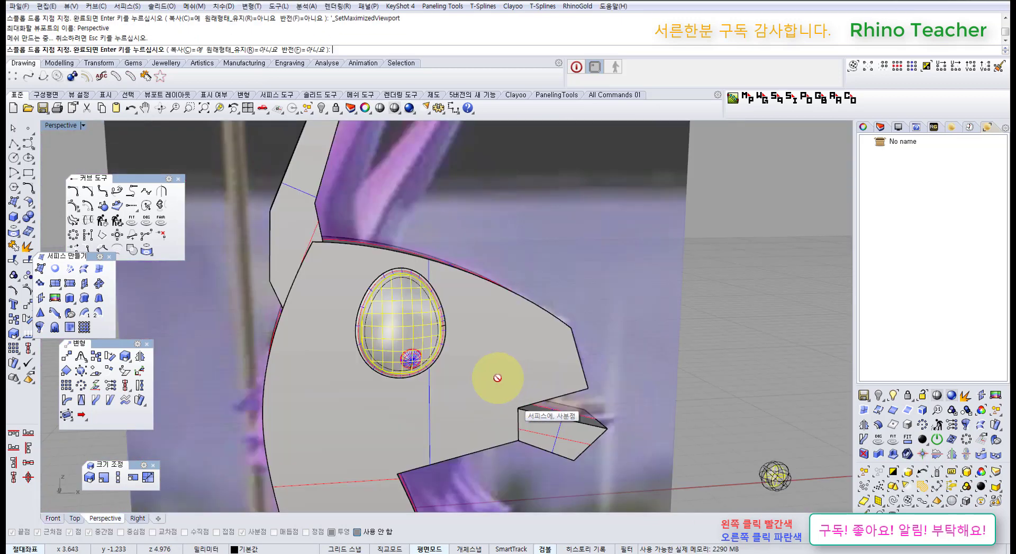
pyautogui.click(497, 378)
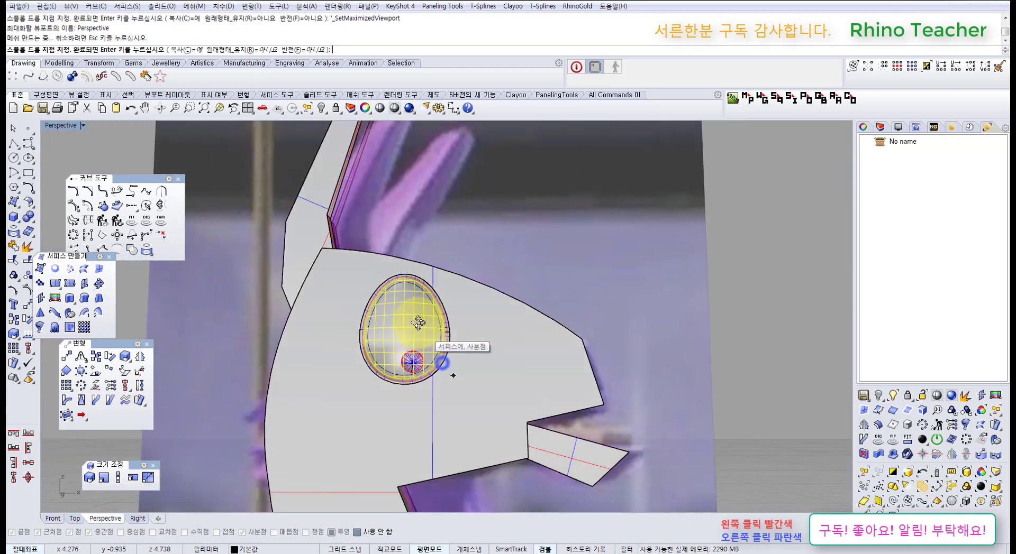
pyautogui.rightClick(611, 276)
# Set the Front view to shaded display and hide the original flattened sphere beside the reference picture
pyautogui.scroll(10, 383, 388)
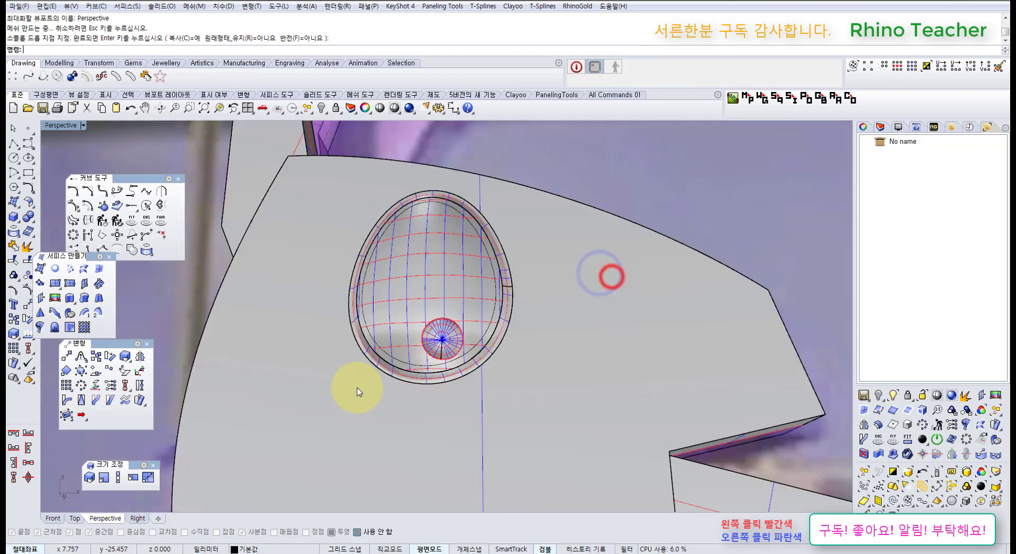
pyautogui.moveTo(431, 322); pyautogui.dragTo(447, 369, button='right')
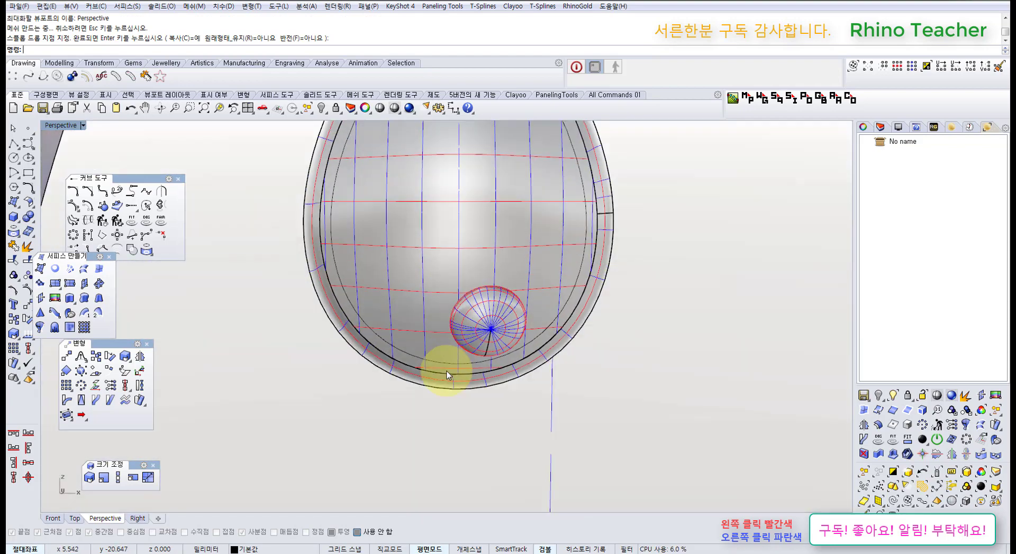
pyautogui.hotkey('ctrl', 'F2')
pyautogui.scroll(4, 456, 369)
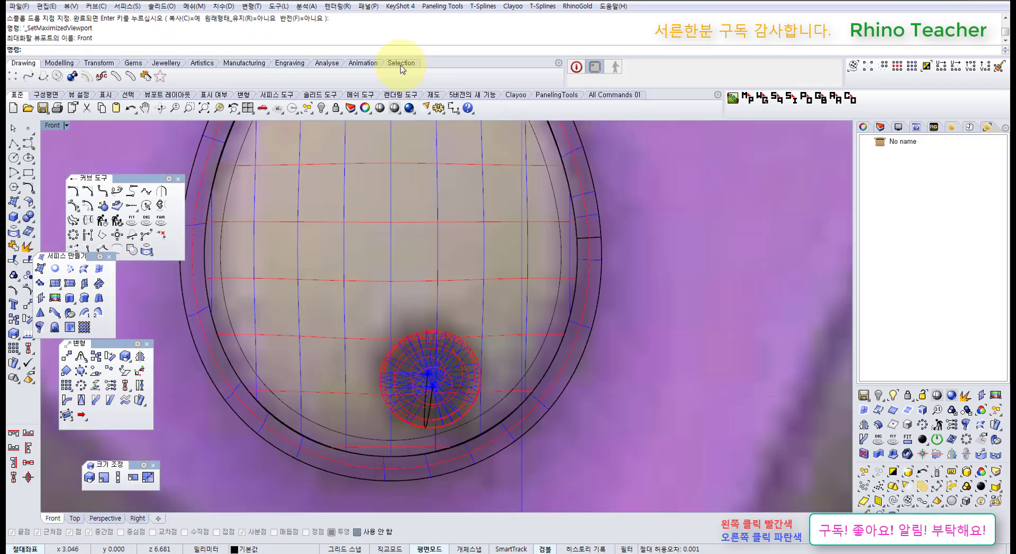
pyautogui.click(395, 110)
pyautogui.scroll(-5, 483, 300)
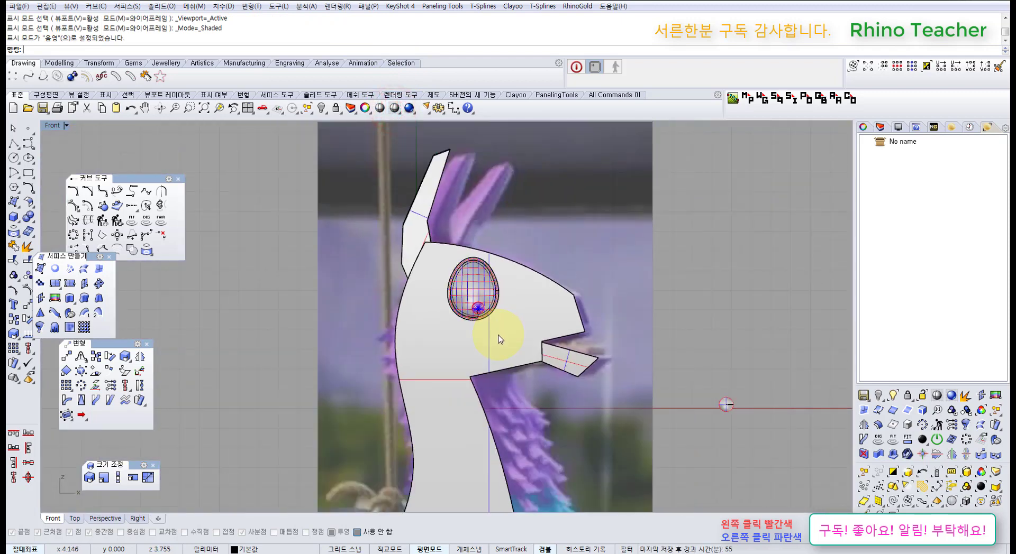
pyautogui.moveTo(533, 348); pyautogui.dragTo(455, 318, button='right')
pyautogui.moveTo(601, 331); pyautogui.dragTo(686, 425)
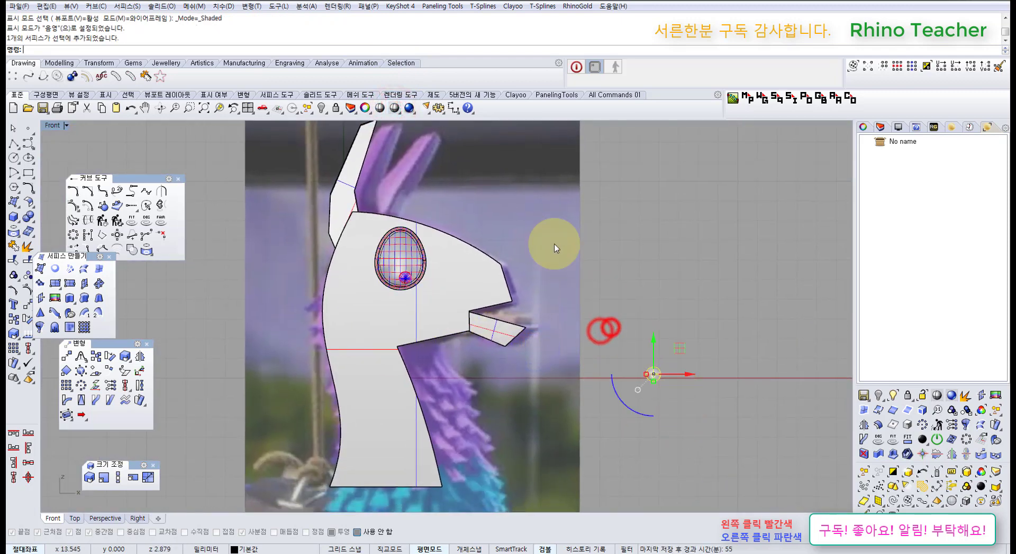
pyautogui.click(320, 109)
pyautogui.click(562, 219)
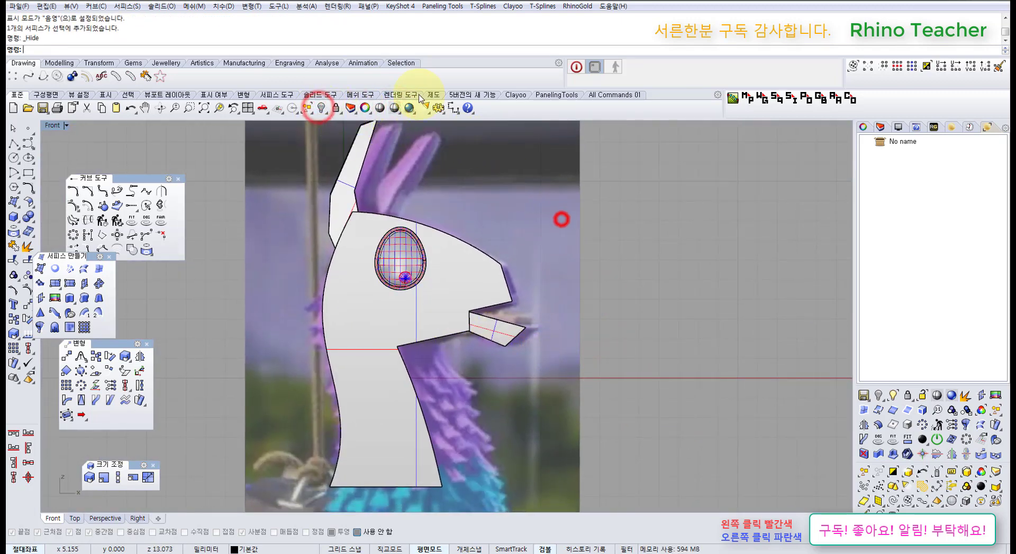
# Return the Front view to wireframe display and lock the two ear polysurfaces
pyautogui.click(395, 110)
pyautogui.scroll(5, 510, 220)
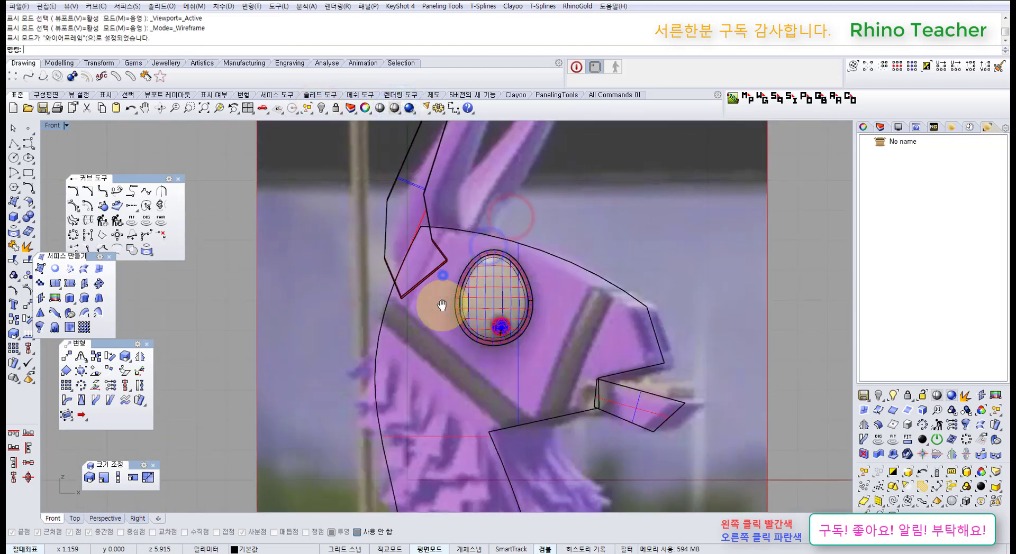
pyautogui.moveTo(453, 227); pyautogui.dragTo(449, 280, button='right')
pyautogui.moveTo(514, 255); pyautogui.dragTo(412, 154)
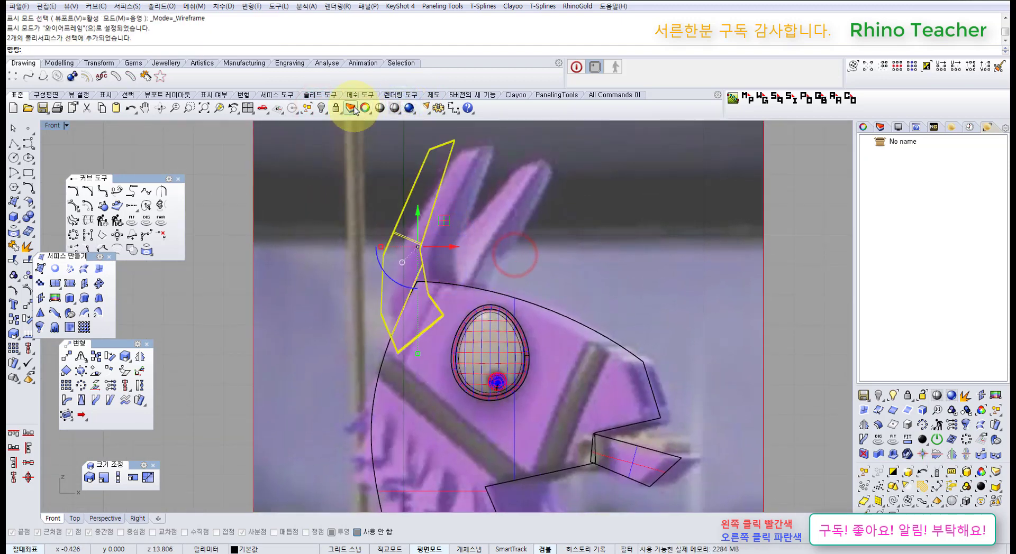
pyautogui.click(337, 108)
# Draw a straight polyline in the Front view along the rear edge of the reference nose strap, and shift it into place
pyautogui.moveTo(487, 252); pyautogui.dragTo(487, 207, button='right')
pyautogui.click(18, 140)
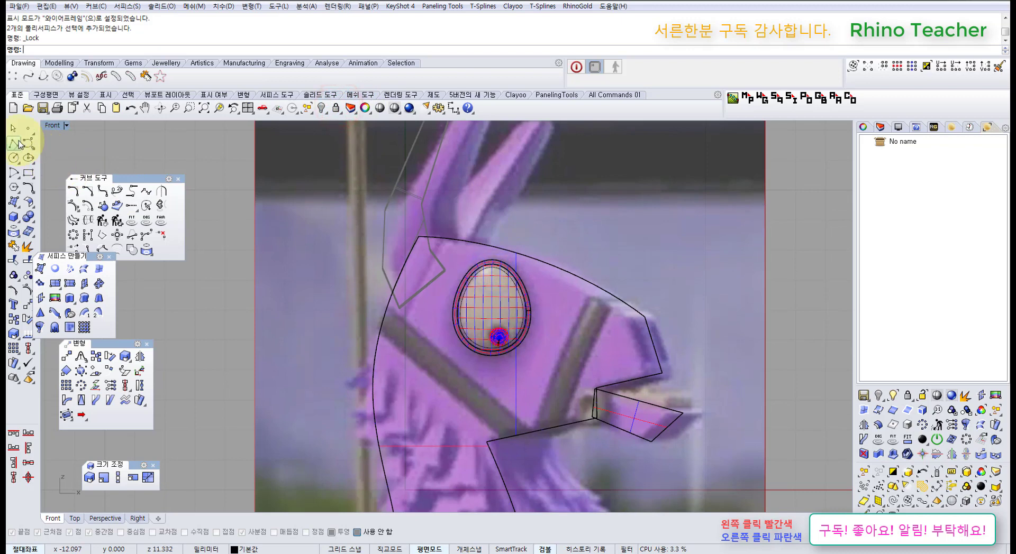
pyautogui.moveTo(545, 410); pyautogui.dragTo(479, 375, button='right')
pyautogui.click(470, 407)
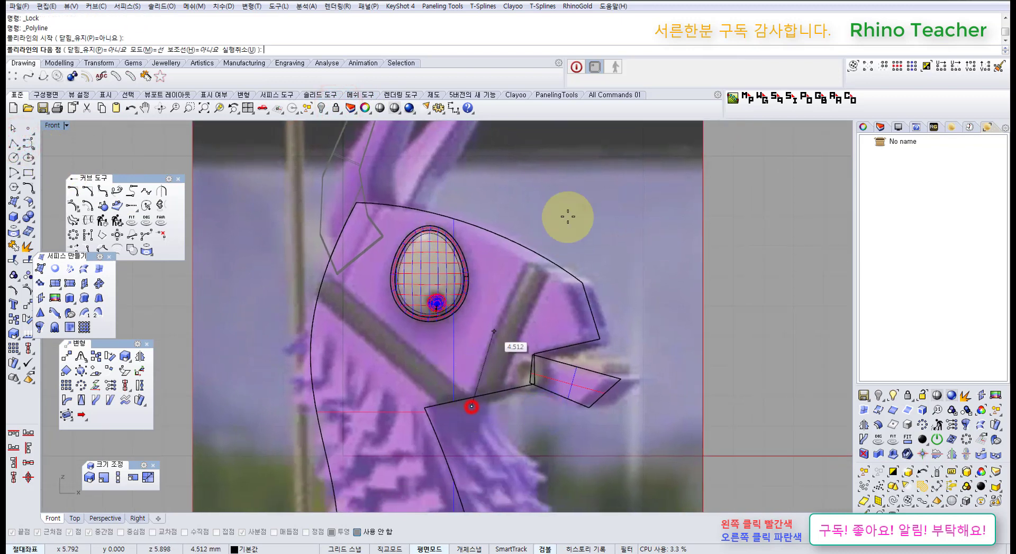
pyautogui.click(554, 203)
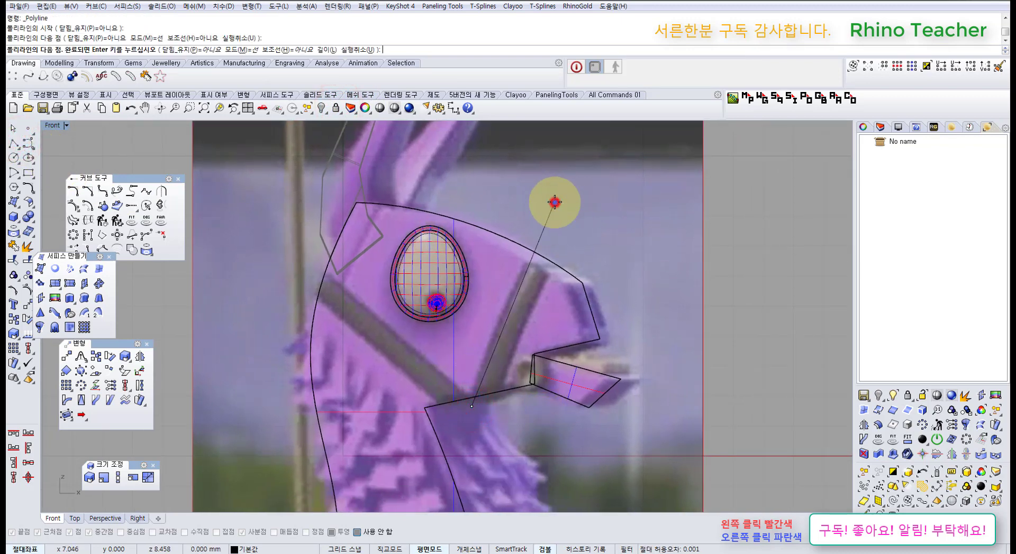
pyautogui.rightClick(554, 202)
pyautogui.click(547, 235)
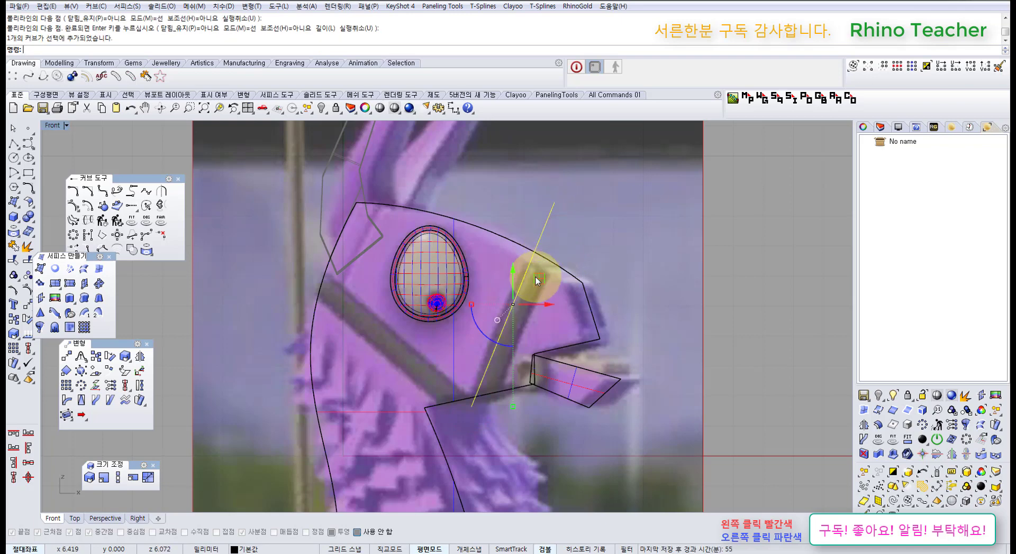
pyautogui.scroll(6, 535, 278)
pyautogui.moveTo(523, 301); pyautogui.dragTo(517, 307)
pyautogui.scroll(-4, 522, 312)
pyautogui.moveTo(526, 317); pyautogui.dragTo(541, 276, button='right')
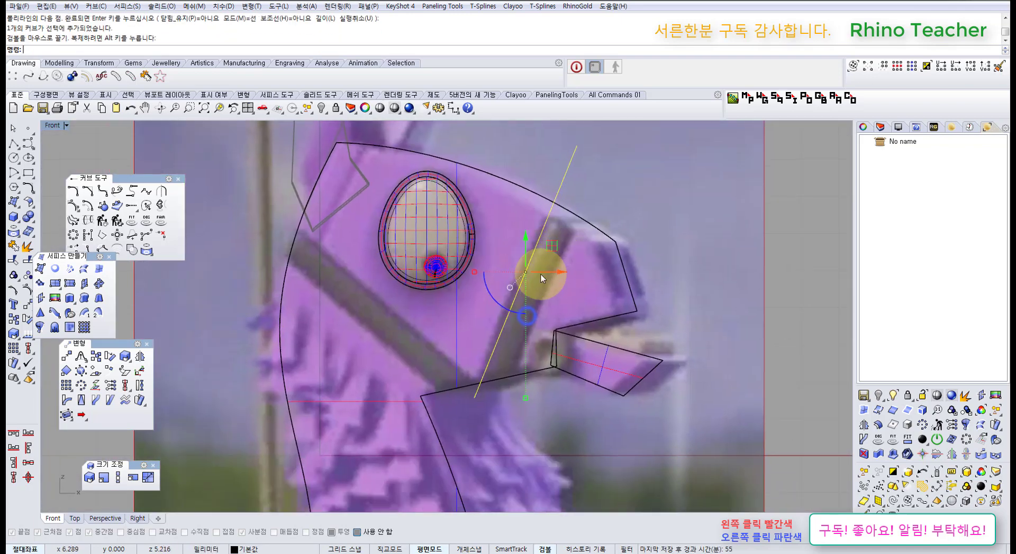
pyautogui.scroll(3, 541, 275)
pyautogui.scroll(-5, 573, 302)
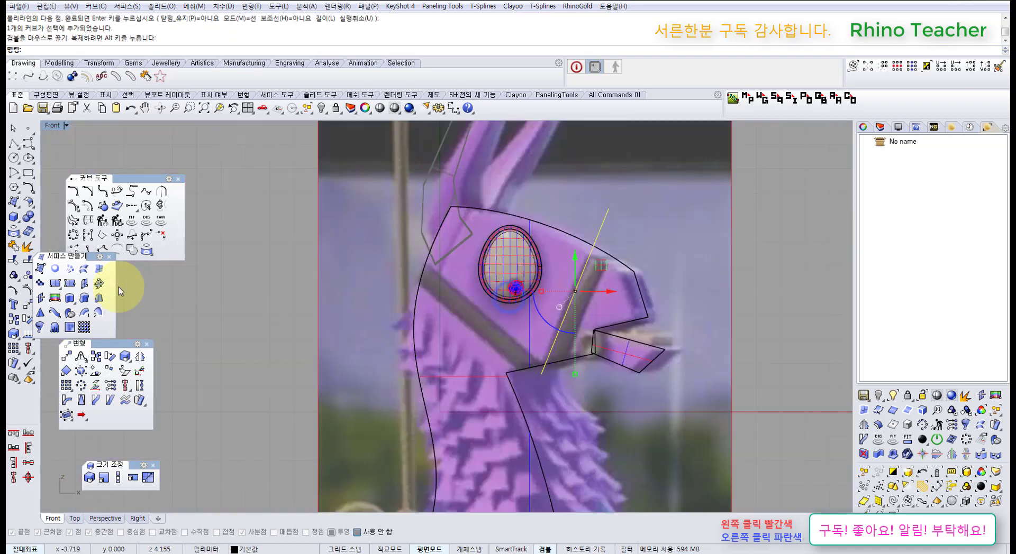
# Draw a straight polyline along the upper edge of the reference cheek strap, crossing the nose strap line, and nudge it onto the edge
pyautogui.click(14, 144)
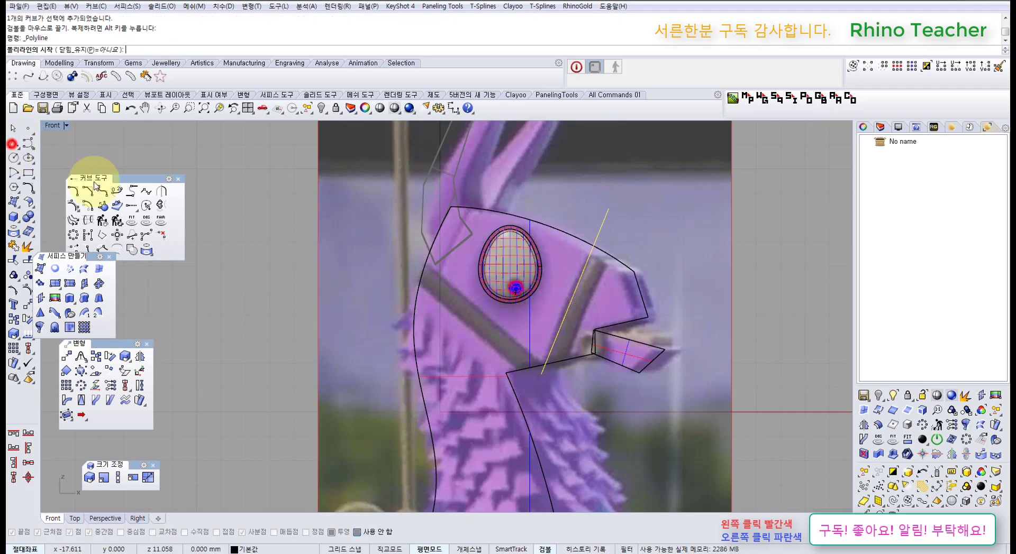
pyautogui.click(402, 257)
pyautogui.scroll(2, 542, 370)
pyautogui.click(550, 384)
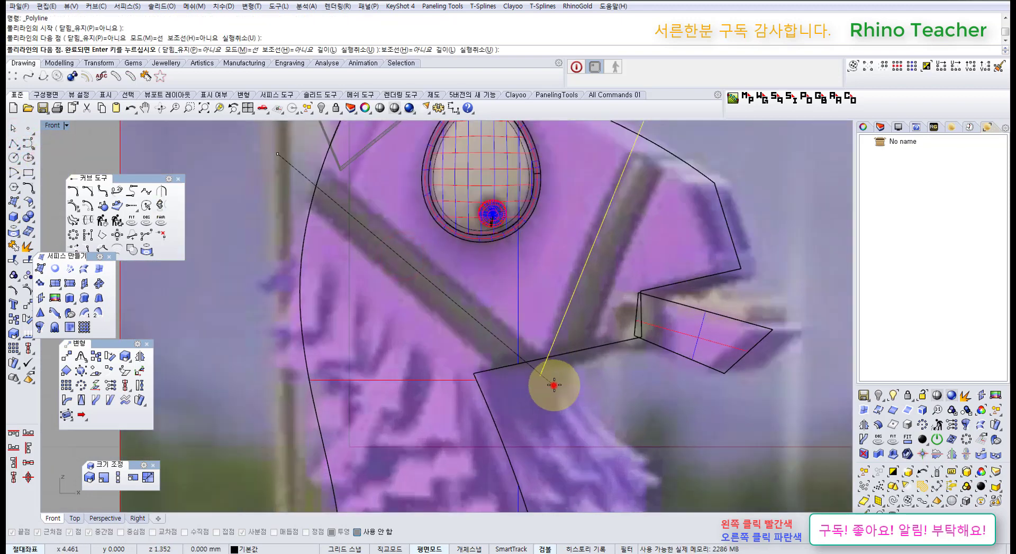
pyautogui.press('Return')
pyautogui.click(536, 369)
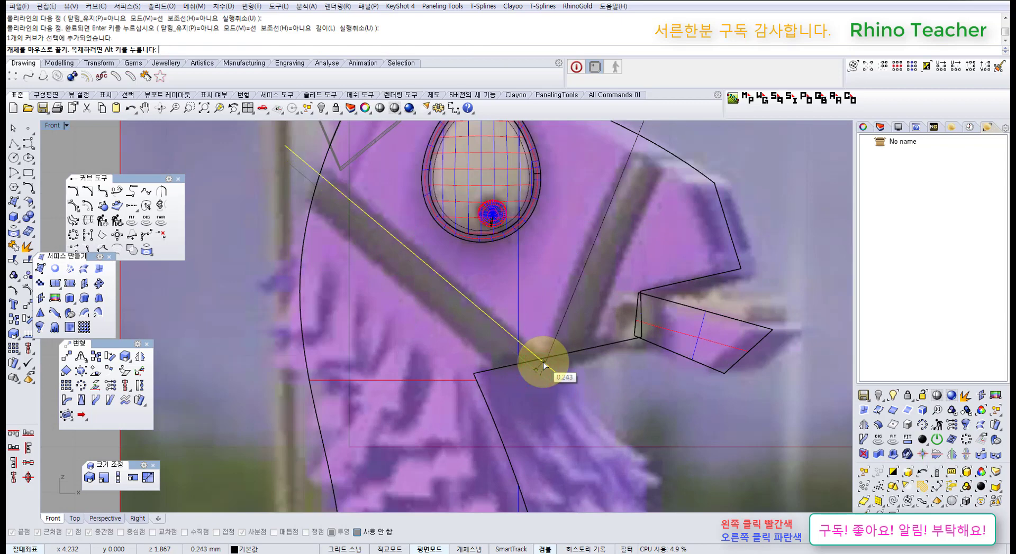
pyautogui.moveTo(543, 362); pyautogui.dragTo(542, 362)
# Nudge the nose strap line to match the strap's rear edge in the reference picture
pyautogui.moveTo(585, 313); pyautogui.dragTo(547, 380, button='right')
pyautogui.moveTo(594, 165); pyautogui.dragTo(605, 287, button='right')
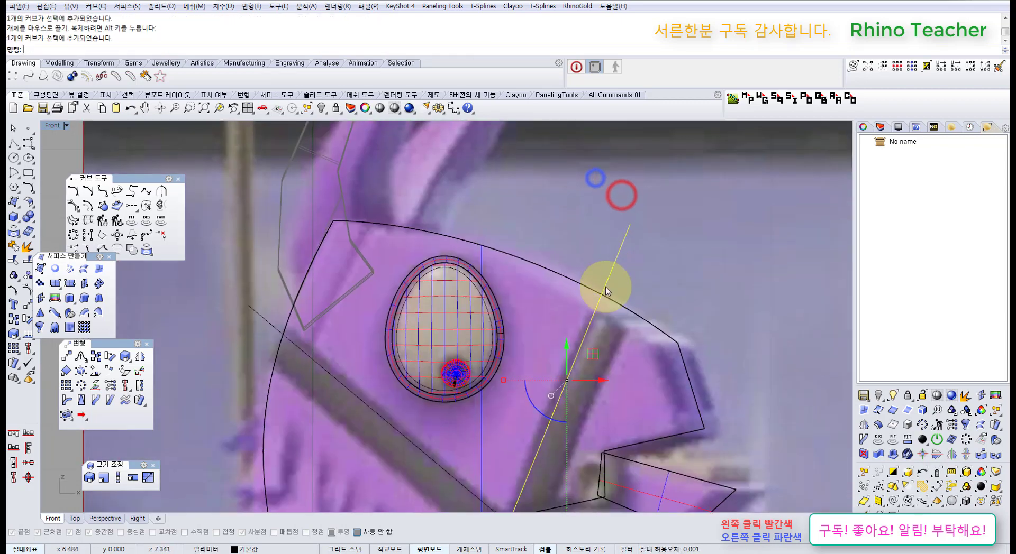
pyautogui.moveTo(600, 356); pyautogui.dragTo(588, 317, button='right')
pyautogui.moveTo(588, 320); pyautogui.dragTo(585, 322)
pyautogui.scroll(-8, 586, 322)
pyautogui.scroll(8, 556, 352)
pyautogui.moveTo(544, 396); pyautogui.dragTo(536, 363, button='right')
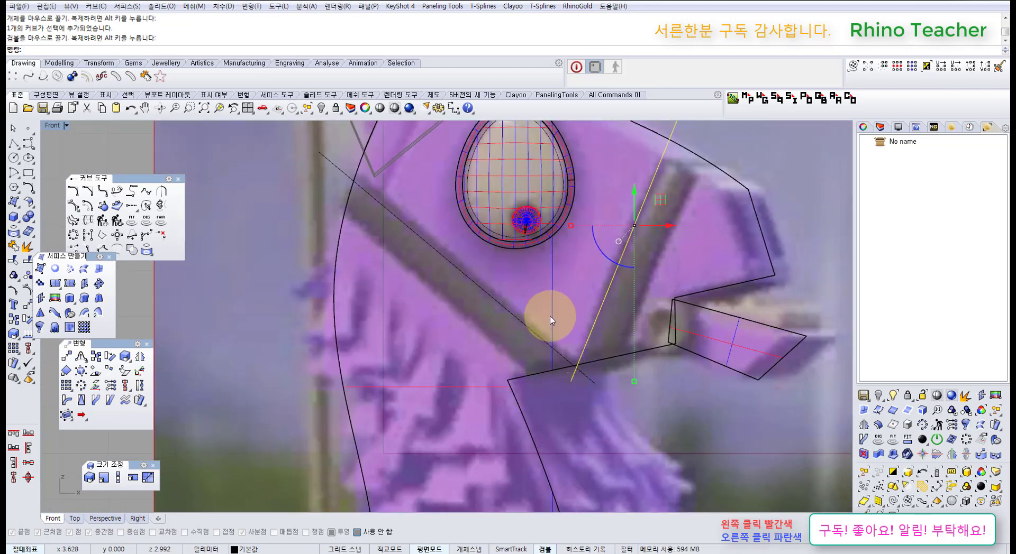
# Undo the accidental drag of the head and lock the head polysurface
pyautogui.moveTo(550, 317); pyautogui.dragTo(516, 337)
pyautogui.hotkey('ctrl', 'z')
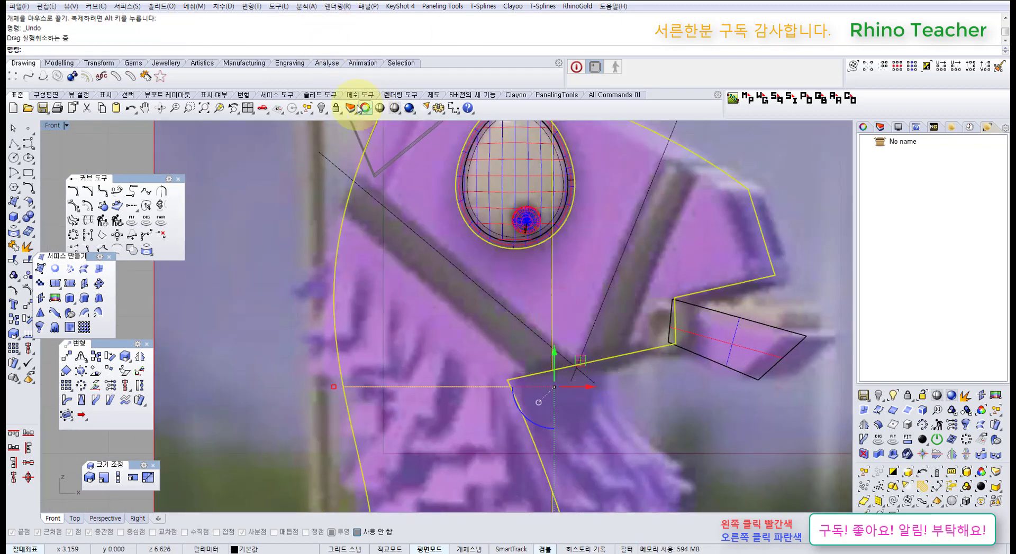
pyautogui.click(335, 108)
# Copy the cheek strap line about 0.65 mm onto the strap's lower edge
pyautogui.click(485, 264)
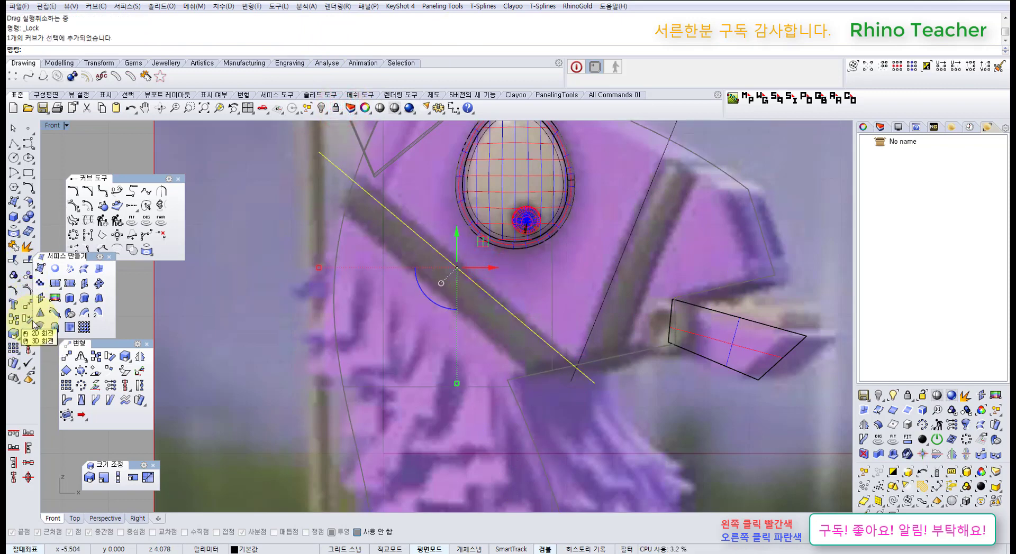
pyautogui.click(16, 320)
pyautogui.moveTo(438, 329); pyautogui.dragTo(465, 306, button='right')
pyautogui.click(539, 263)
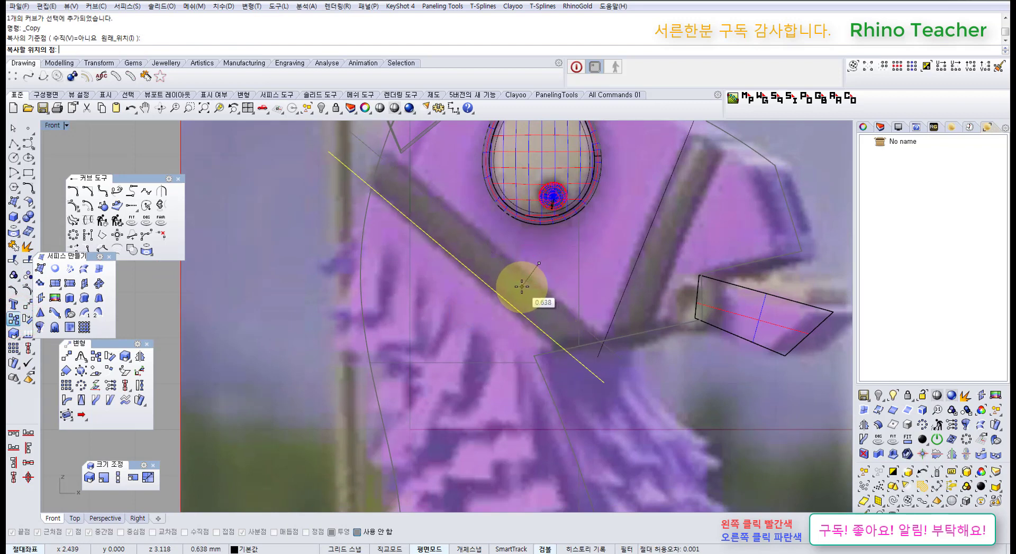
pyautogui.click(517, 286)
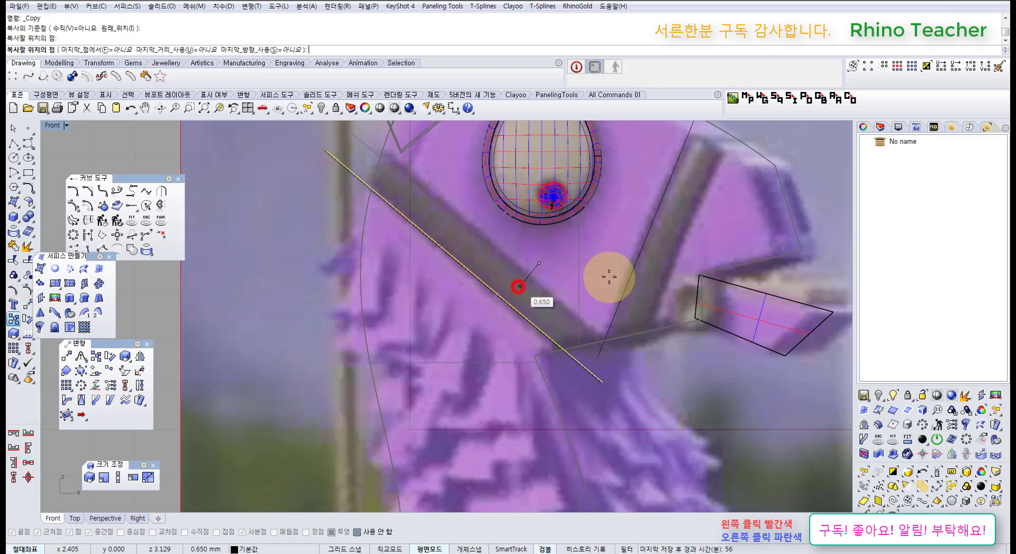
pyautogui.moveTo(608, 274); pyautogui.dragTo(488, 309, button='right')
pyautogui.rightClick(521, 290)
# Copy the nose strap line onto the strap's opposite edge, toward the mouth
pyautogui.moveTo(538, 283); pyautogui.dragTo(500, 269)
pyautogui.rightClick(498, 270)
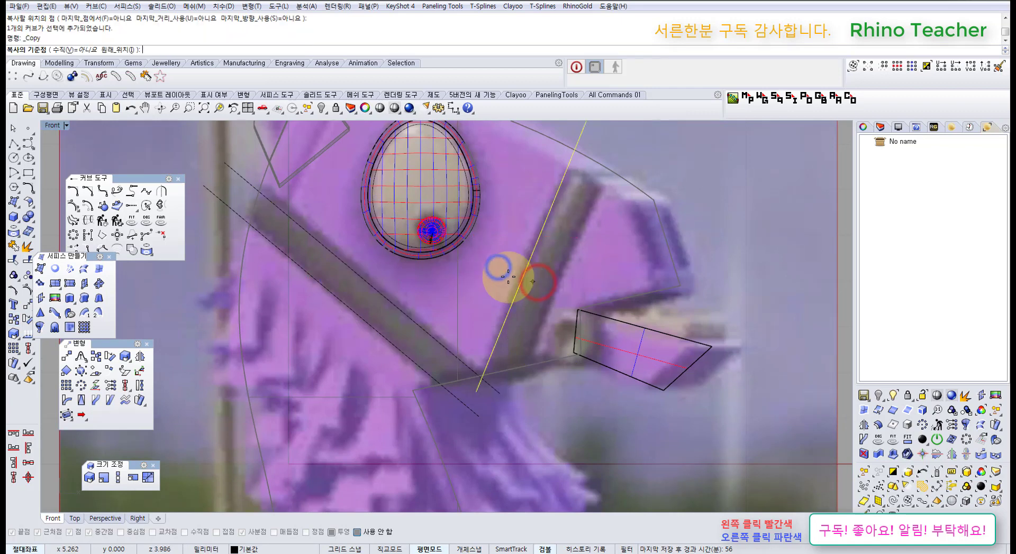
pyautogui.click(507, 277)
pyautogui.click(539, 293)
pyautogui.rightClick(518, 287)
pyautogui.scroll(-2, 517, 287)
pyautogui.moveTo(517, 288); pyautogui.dragTo(562, 324, button='right')
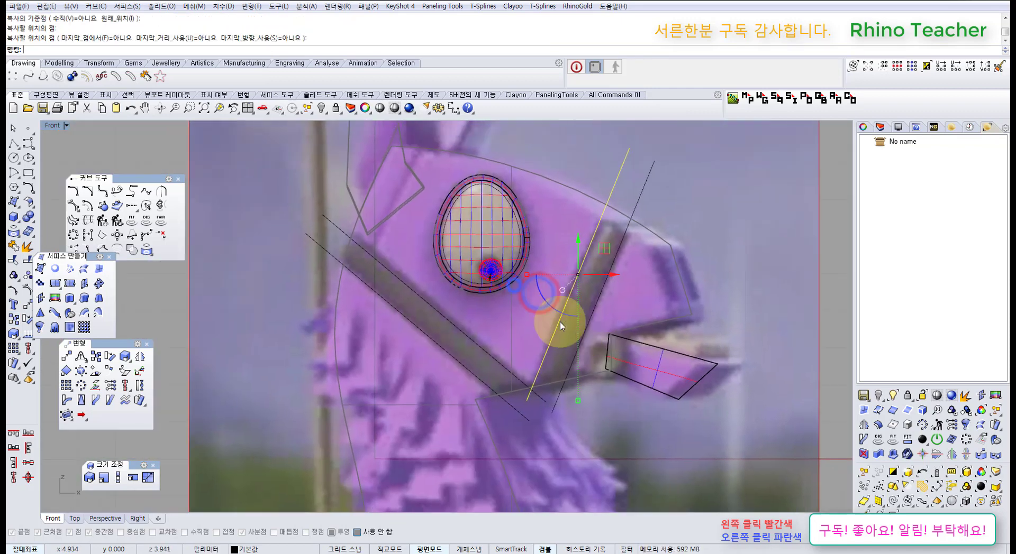
# Inspect how the strap lines fit the edges of the straps in the reference picture
pyautogui.scroll(6, 547, 316)
pyautogui.moveTo(438, 348); pyautogui.dragTo(484, 328, button='right')
pyautogui.click(482, 329)
pyautogui.moveTo(482, 329); pyautogui.dragTo(440, 373)
pyautogui.moveTo(449, 358); pyautogui.dragTo(523, 309, button='right')
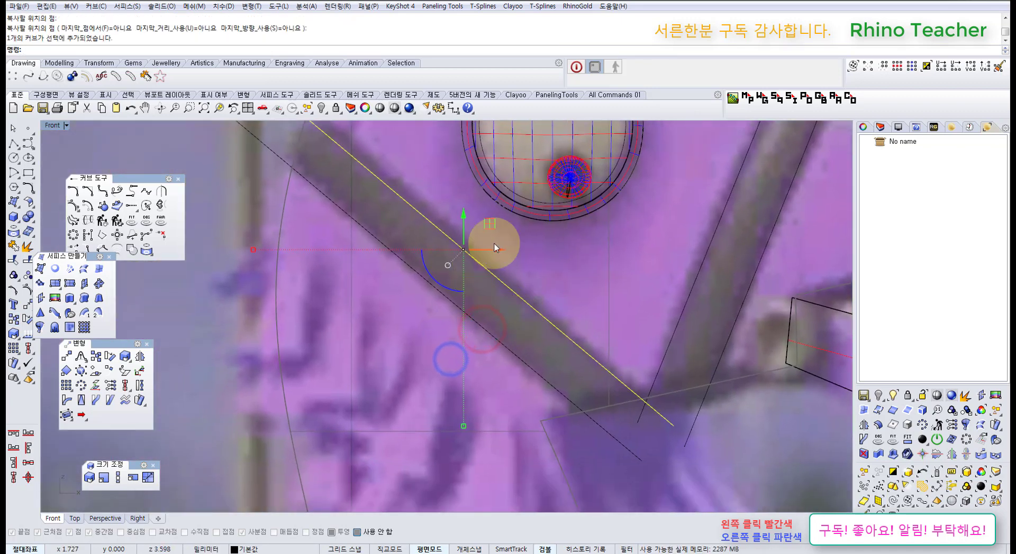
pyautogui.moveTo(517, 232); pyautogui.dragTo(520, 375, button='right')
pyautogui.click(380, 256)
pyautogui.scroll(-6, 380, 260)
pyautogui.moveTo(380, 263); pyautogui.dragTo(364, 341, button='right')
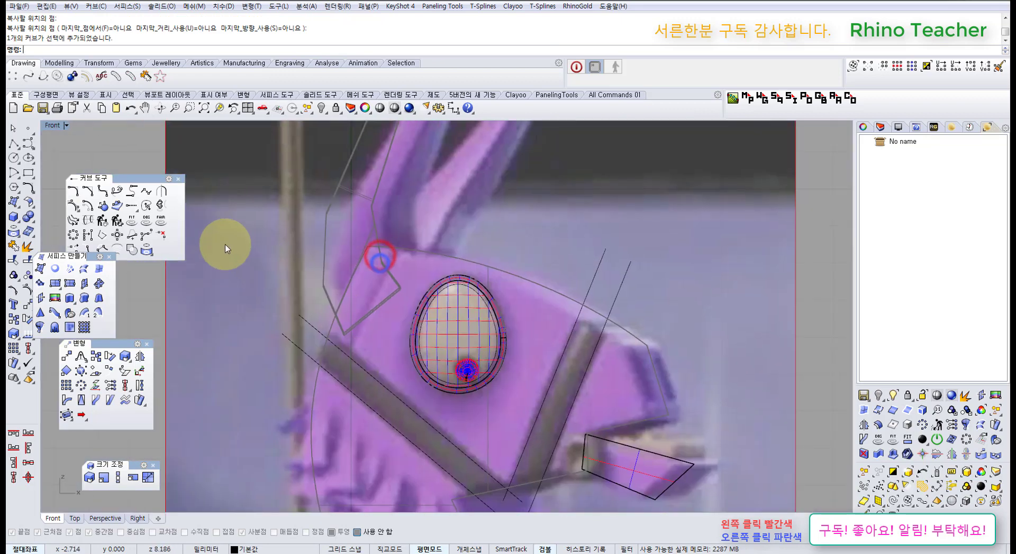
pyautogui.click(13, 143)
pyautogui.scroll(2, 397, 272)
pyautogui.click(416, 206)
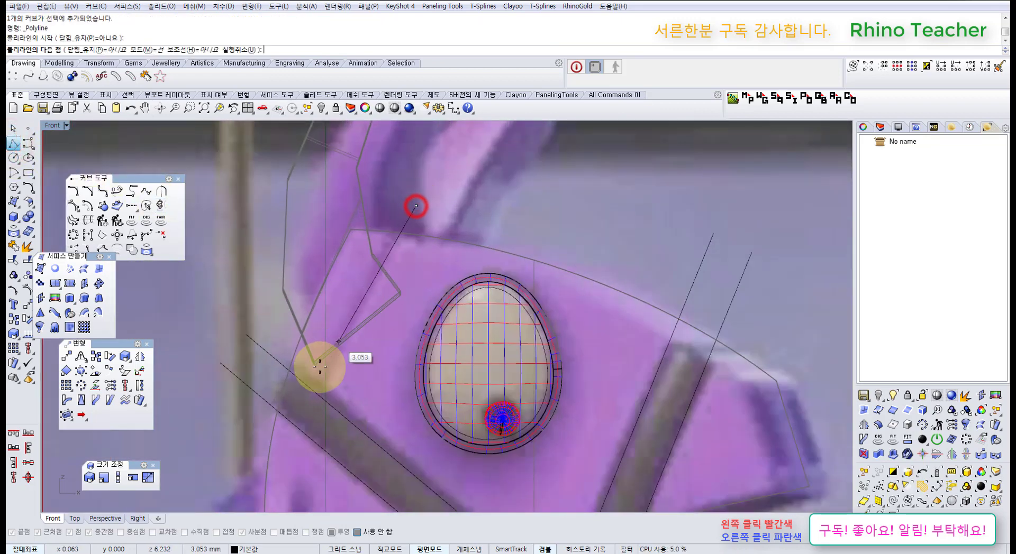
pyautogui.press('Escape')
pyautogui.moveTo(326, 358); pyautogui.dragTo(355, 304, button='right')
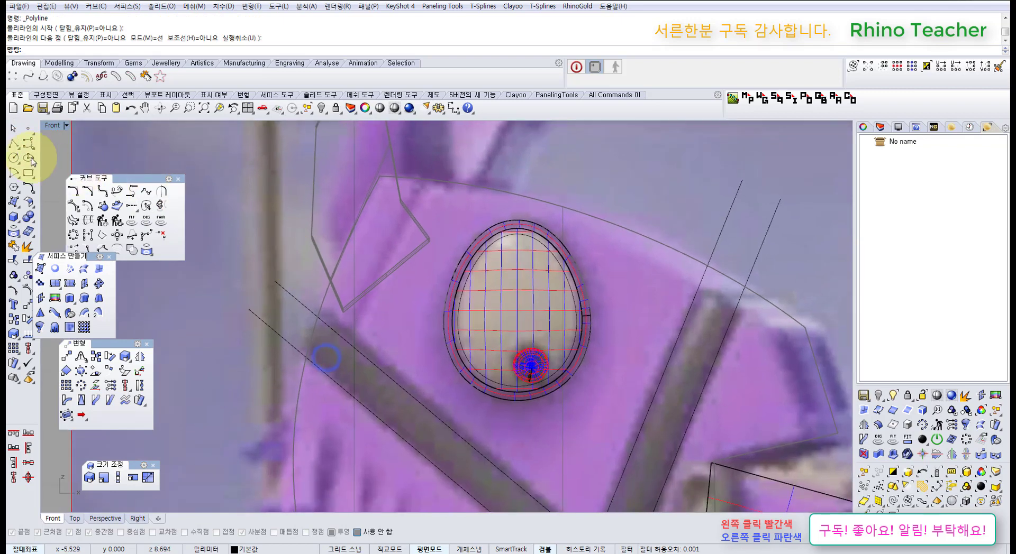
# Try to draw a control-point curve from the cheek strap up past the top of the head behind the eye
pyautogui.click(30, 144)
pyautogui.moveTo(351, 209); pyautogui.dragTo(376, 270, button='right')
pyautogui.scroll(6, 389, 352)
pyautogui.moveTo(411, 424); pyautogui.dragTo(411, 368, button='right')
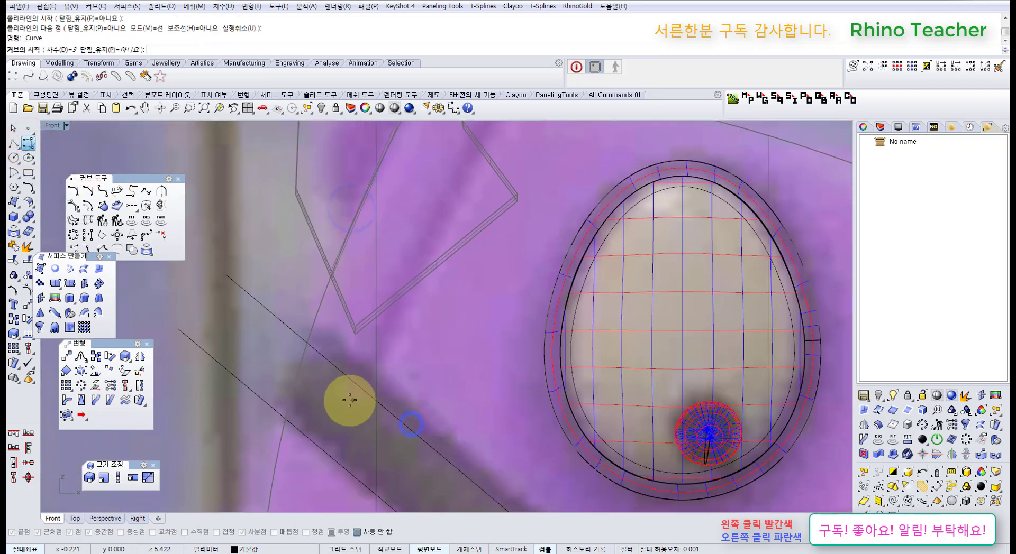
pyautogui.click(350, 413)
pyautogui.scroll(-3, 354, 416)
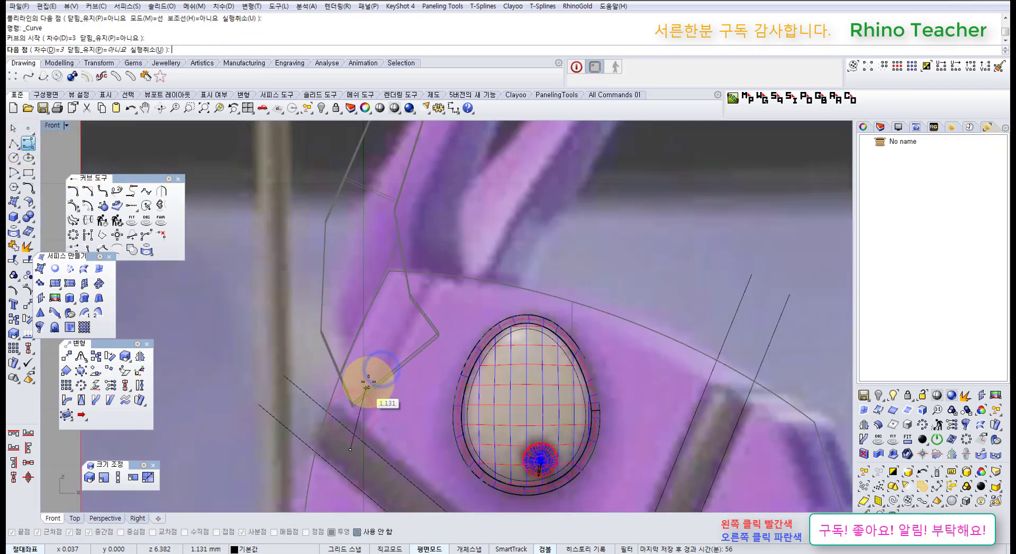
pyautogui.click(368, 369)
pyautogui.click(450, 242)
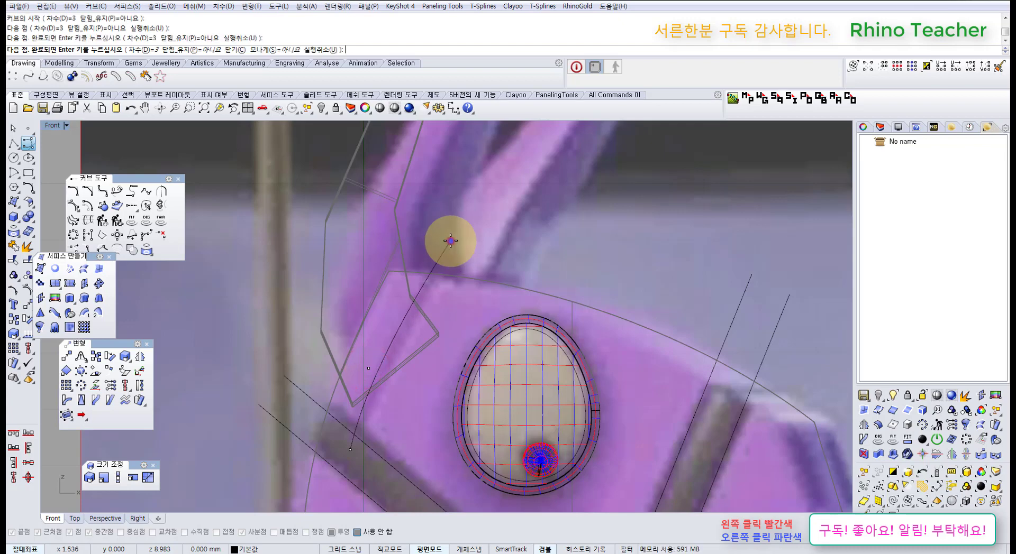
pyautogui.moveTo(393, 338); pyautogui.dragTo(430, 293, button='right')
pyautogui.press('Return')
pyautogui.hotkey('ctrl', 'z')
# Draw a four-point control-point curve from above the head, down behind the eye, to the cheek strap
pyautogui.rightClick(436, 279)
pyautogui.click(491, 198)
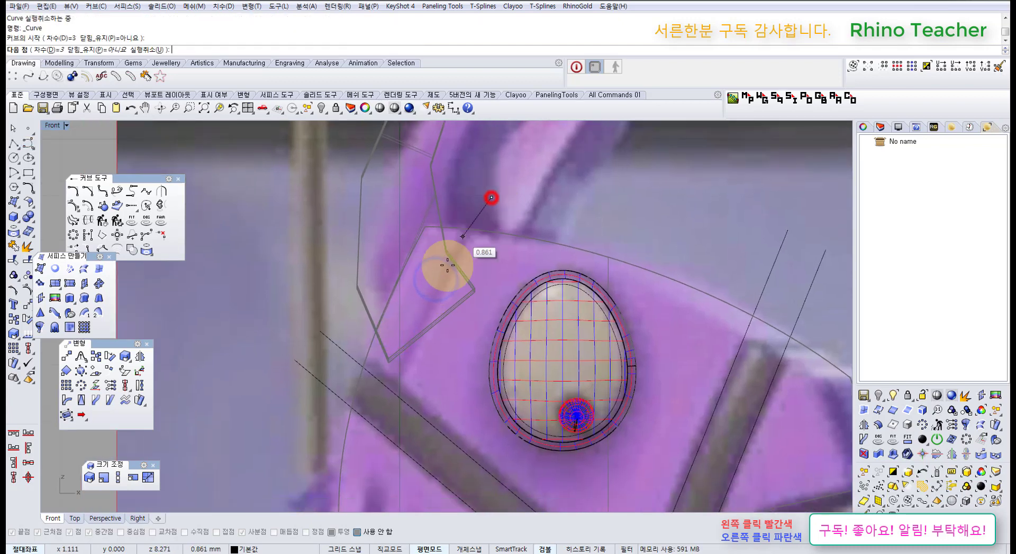
pyautogui.click(440, 272)
pyautogui.click(400, 355)
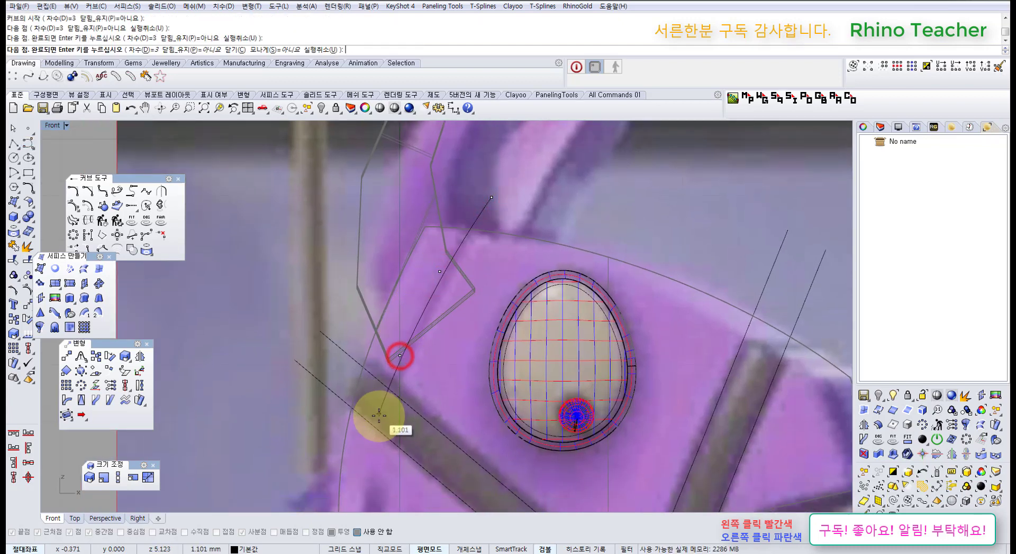
pyautogui.click(389, 428)
pyautogui.rightClick(389, 428)
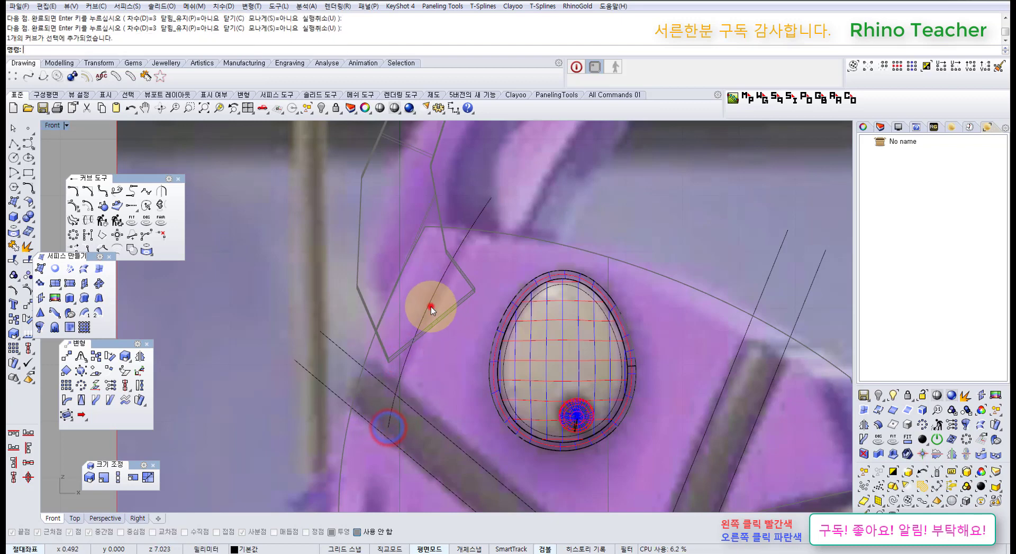
# Show the new curve's control points and reposition its upper two points to follow the reference band behind the eye
pyautogui.click(431, 307)
pyautogui.scroll(-4, 455, 313)
pyautogui.moveTo(446, 316); pyautogui.dragTo(449, 327, button='right')
pyautogui.press('F10')
pyautogui.moveTo(481, 298); pyautogui.dragTo(530, 296, button='right')
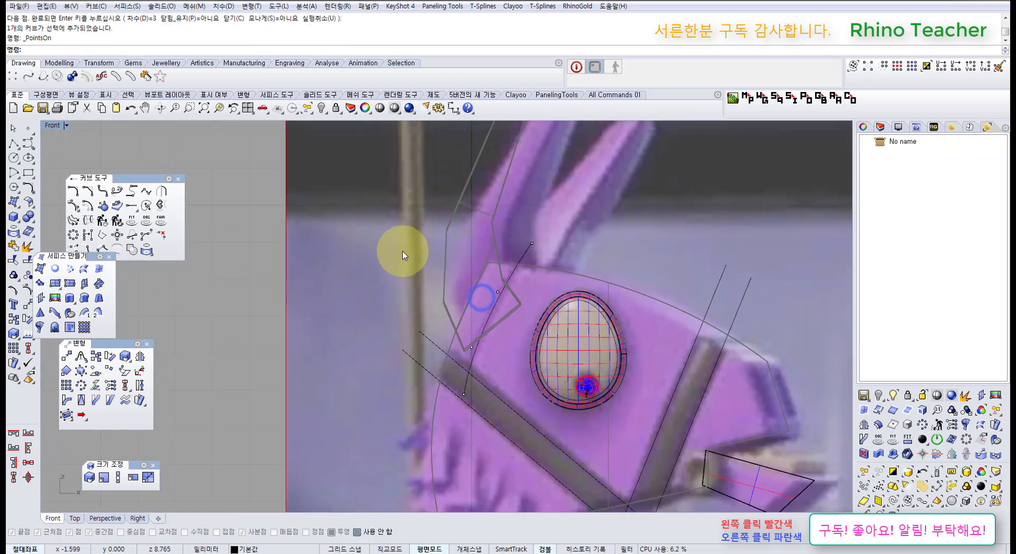
pyautogui.moveTo(403, 252); pyautogui.dragTo(530, 328)
pyautogui.scroll(6, 495, 293)
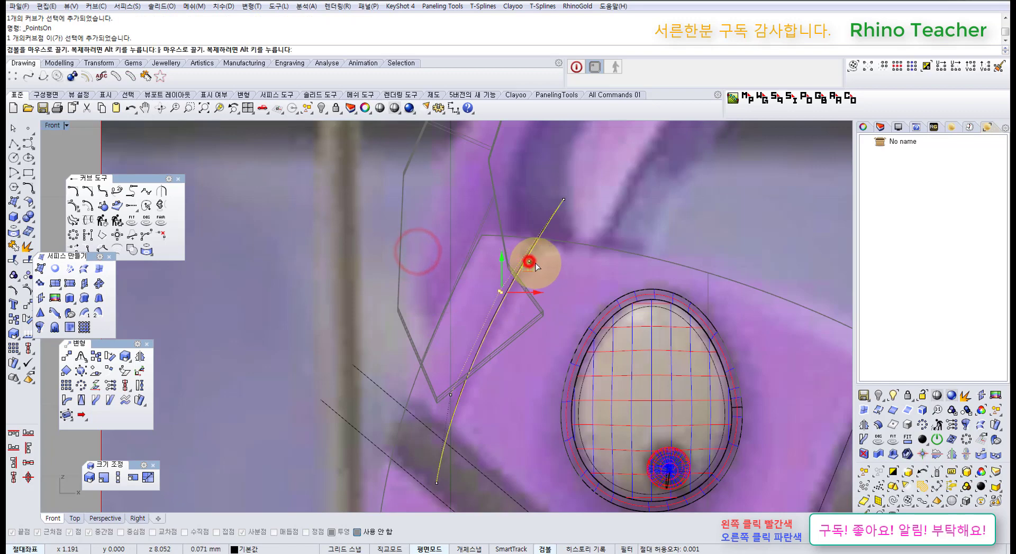
pyautogui.moveTo(535, 263); pyautogui.dragTo(536, 263)
pyautogui.moveTo(540, 184); pyautogui.dragTo(620, 246)
pyautogui.moveTo(626, 225); pyautogui.dragTo(621, 273, button='right')
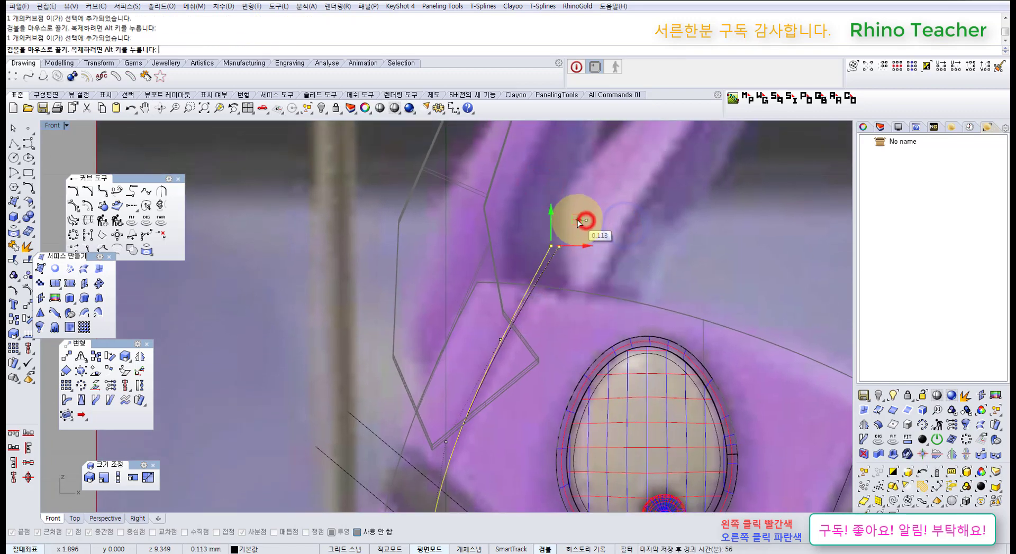
pyautogui.moveTo(582, 221); pyautogui.dragTo(581, 221)
pyautogui.click(676, 256)
# Shift the curve's third control point beside the ear's lower tip to refine the bend
pyautogui.scroll(-2, 650, 312)
pyautogui.moveTo(626, 344); pyautogui.dragTo(620, 236, button='right')
pyautogui.moveTo(514, 349); pyautogui.dragTo(537, 324, button='right')
pyautogui.scroll(4, 507, 265)
pyautogui.moveTo(501, 250); pyautogui.dragTo(541, 307)
pyautogui.moveTo(541, 267); pyautogui.dragTo(532, 276)
pyautogui.scroll(-6, 548, 287)
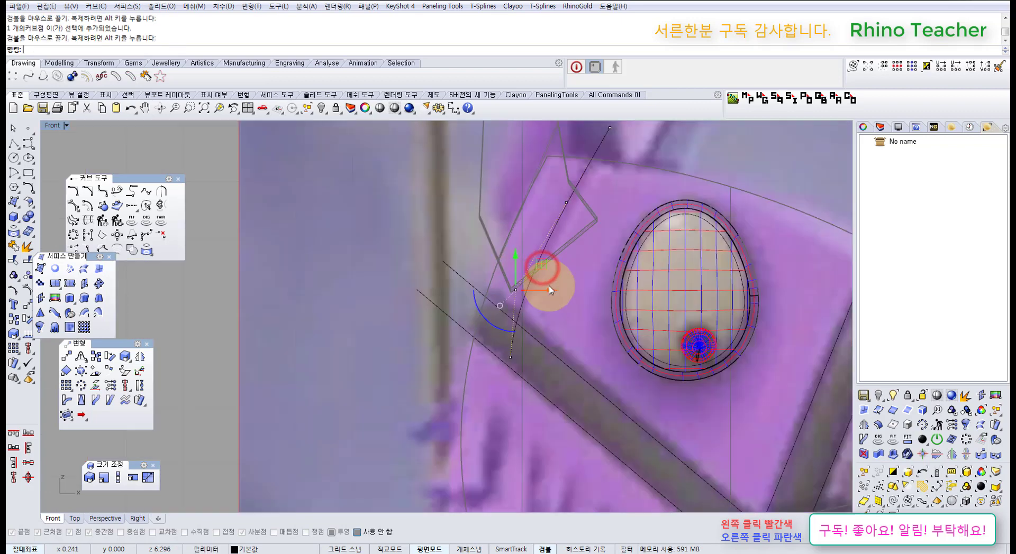
# Reposition the curve's lowest control point on the cheek strap
pyautogui.moveTo(547, 294); pyautogui.dragTo(534, 346, button='right')
pyautogui.scroll(3, 534, 344)
pyautogui.moveTo(473, 382); pyautogui.dragTo(524, 396)
pyautogui.scroll(-4, 531, 390)
pyautogui.moveTo(569, 353); pyautogui.dragTo(599, 367, button='right')
pyautogui.scroll(-7, 603, 364)
pyautogui.moveTo(604, 363); pyautogui.dragTo(604, 363, button='right')
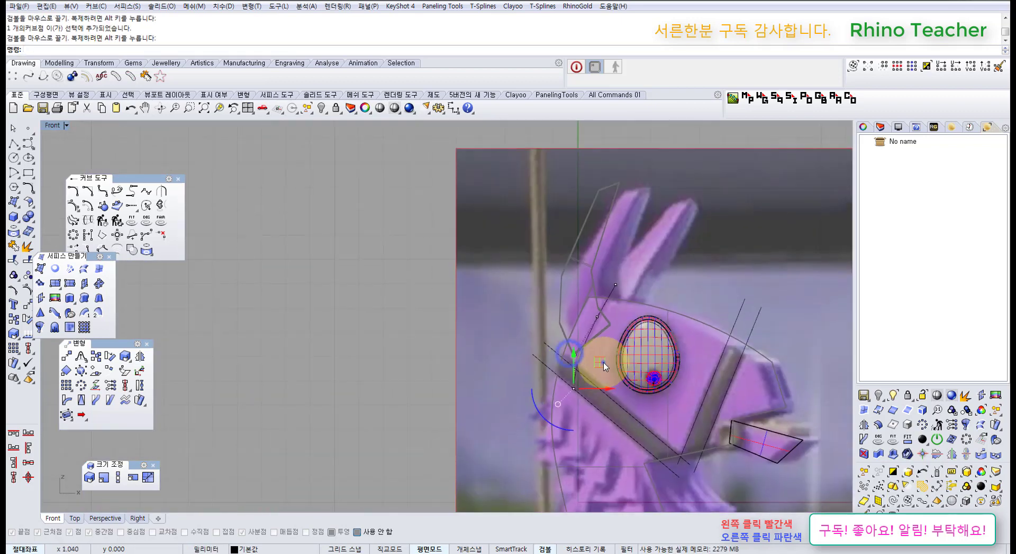
# Offset the curve behind the eye by 0.2 mm toward the eye
pyautogui.scroll(2, 538, 335)
pyautogui.click(539, 335)
pyautogui.moveTo(547, 403); pyautogui.dragTo(496, 374, button='right')
pyautogui.scroll(8, 514, 352)
pyautogui.scroll(-6, 537, 360)
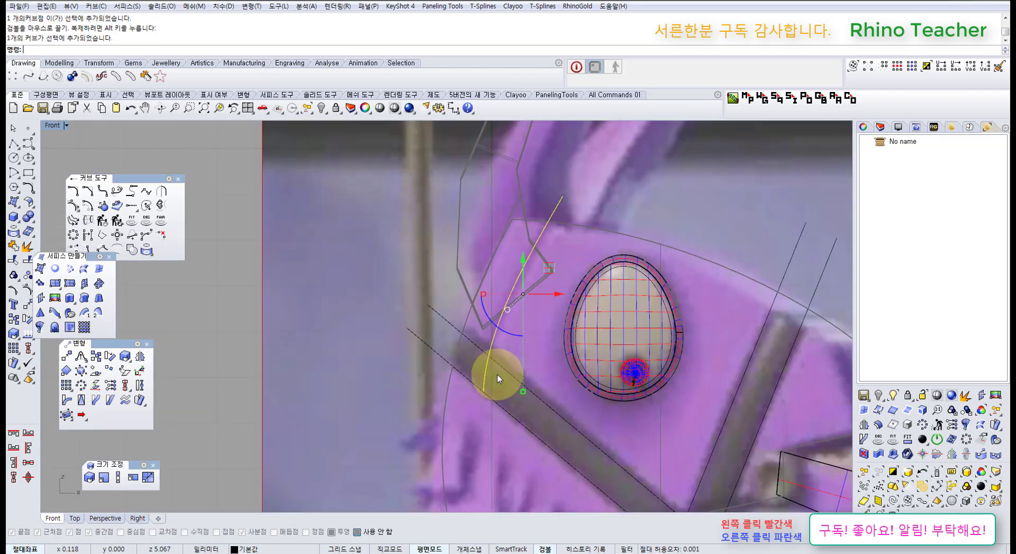
pyautogui.click(85, 208)
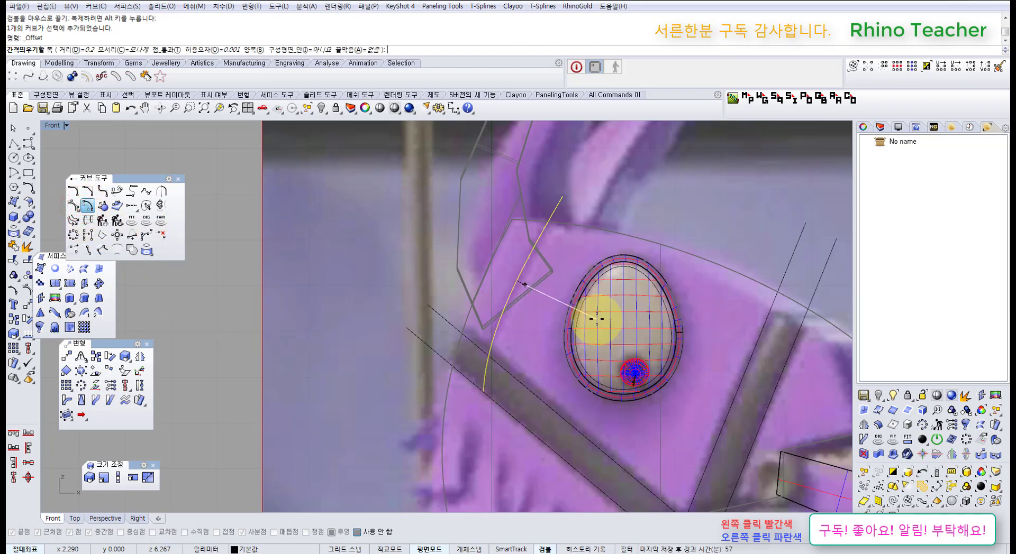
pyautogui.click(596, 319)
pyautogui.scroll(5, 557, 338)
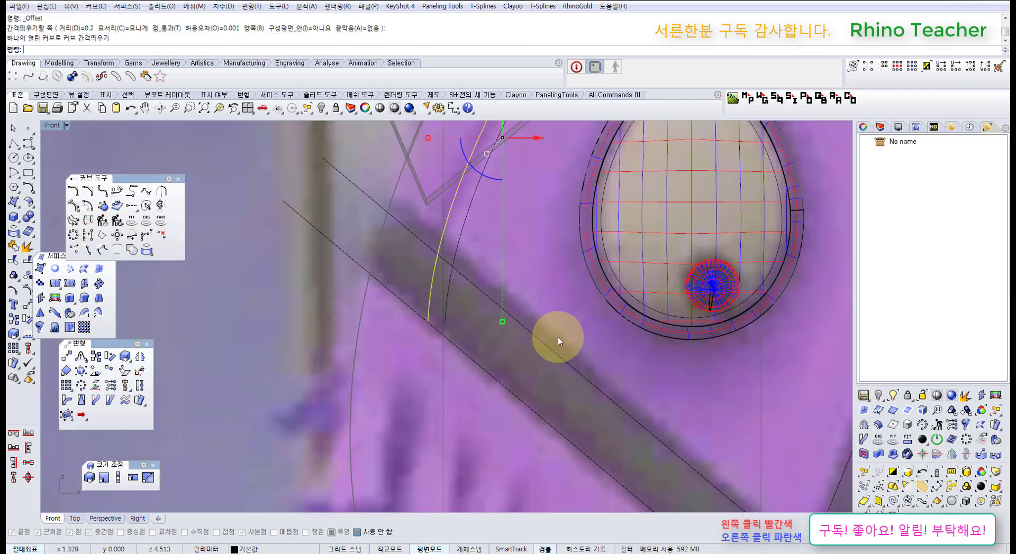
# Undo the 0.2 mm offset and offset the curve behind the eye by 0.1 mm toward the eye instead
pyautogui.scroll(-6, 557, 337)
pyautogui.moveTo(558, 329); pyautogui.dragTo(572, 383, button='right')
pyautogui.hotkey('ctrl', 'z')
pyautogui.rightClick(558, 280)
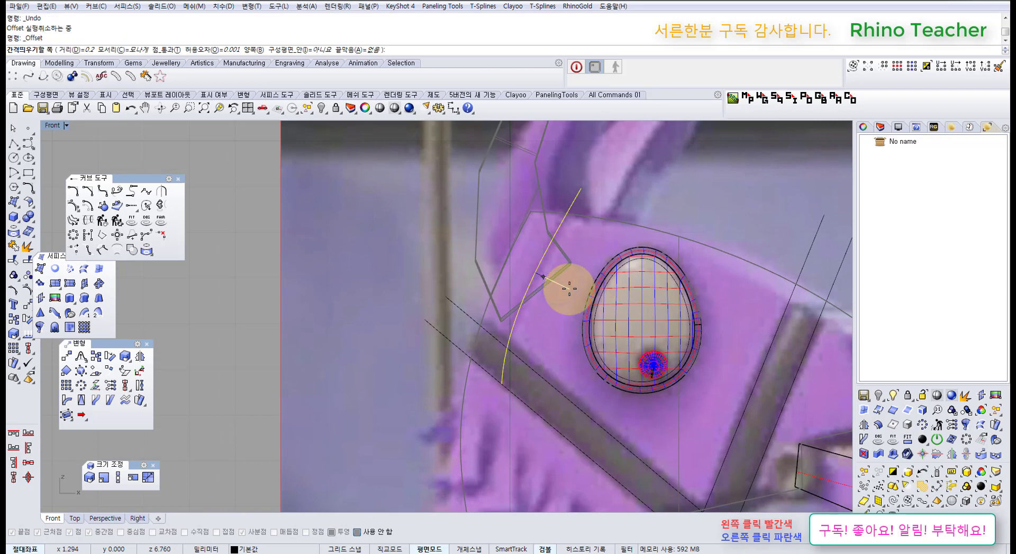
pyautogui.click(605, 318)
pyautogui.click(706, 183)
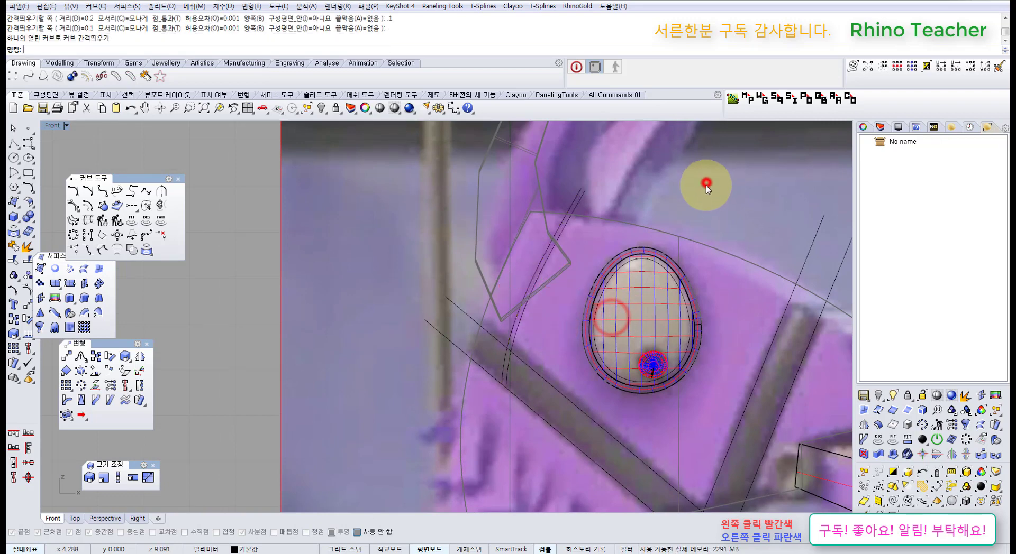
# Undo the last offset and offset the same curve behind the eye again by 0.1 mm toward the eye
pyautogui.scroll(-3, 705, 183)
pyautogui.moveTo(696, 243); pyautogui.dragTo(664, 244, button='right')
pyautogui.hotkey('ctrl', 'z')
pyautogui.rightClick(556, 245)
pyautogui.scroll(3, 554, 249)
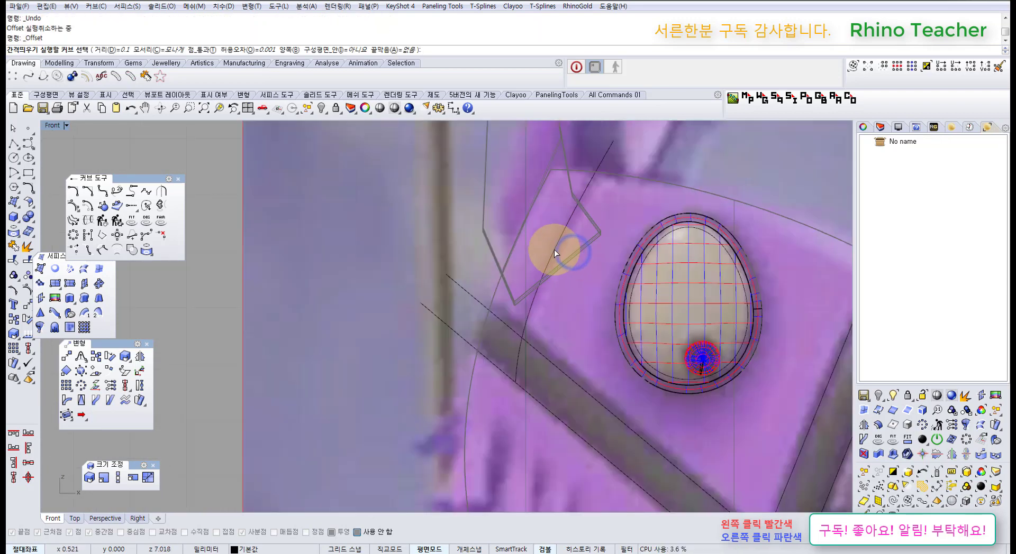
pyautogui.click(554, 249)
pyautogui.click(580, 265)
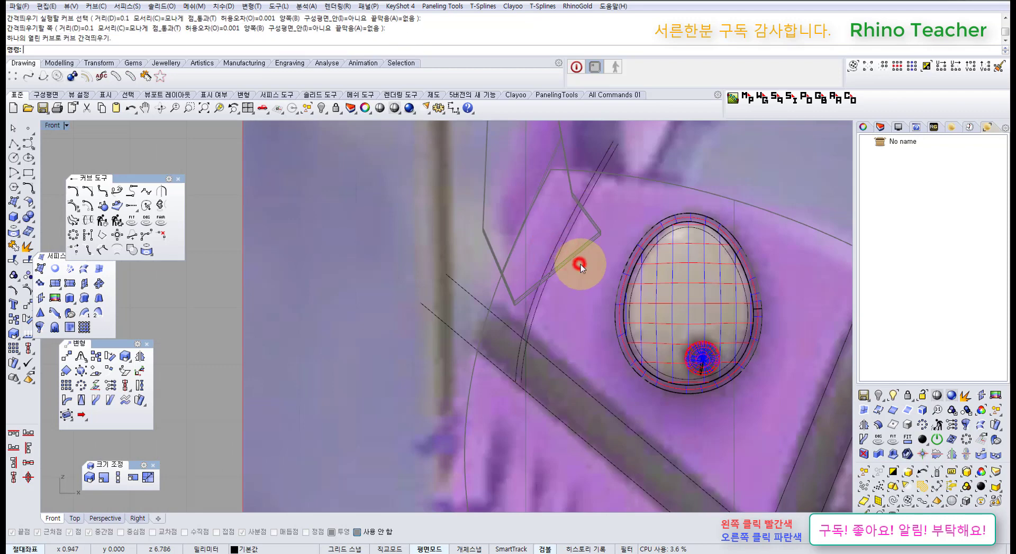
# Move the cheek strap's upper edge line slightly toward the eye to align it with the reference band
pyautogui.scroll(-4, 579, 268)
pyautogui.moveTo(575, 298); pyautogui.dragTo(609, 238, button='right')
pyautogui.scroll(4, 611, 250)
pyautogui.click(643, 329)
pyautogui.scroll(5, 614, 326)
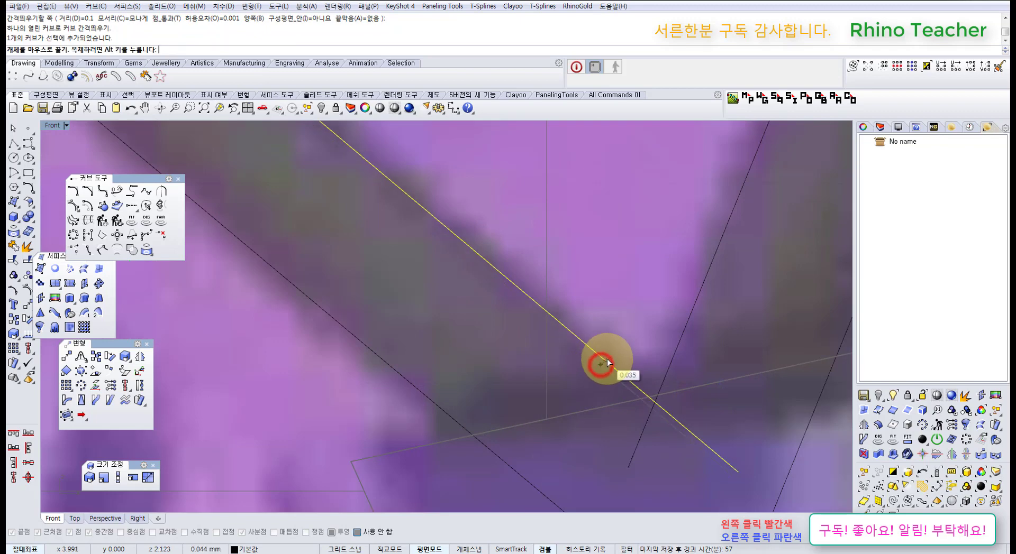
pyautogui.moveTo(608, 359); pyautogui.dragTo(606, 356)
pyautogui.scroll(-5, 606, 356)
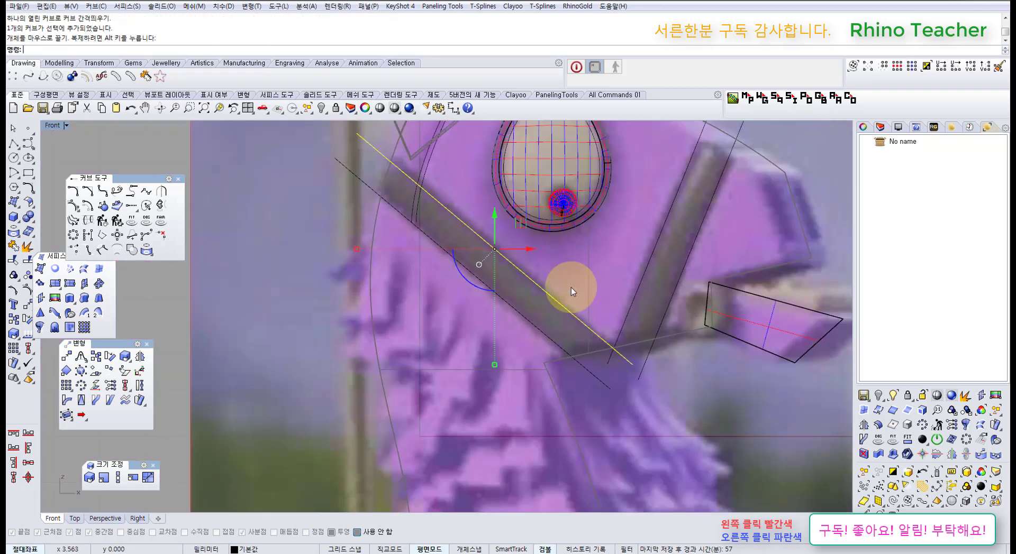
pyautogui.scroll(-8, 571, 288)
pyautogui.moveTo(551, 261); pyautogui.dragTo(479, 283, button='right')
pyautogui.scroll(10, 464, 324)
pyautogui.scroll(-2, 479, 289)
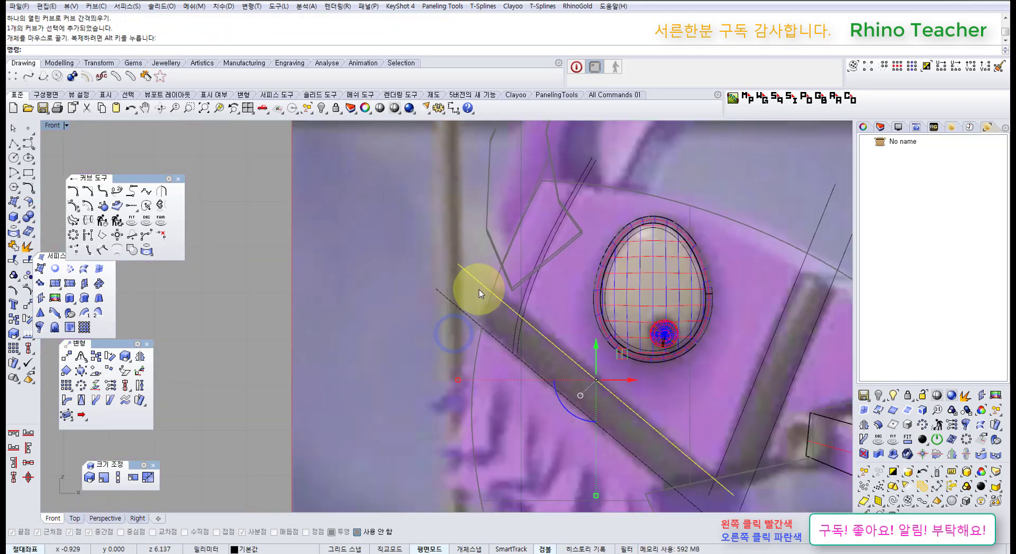
# Turn on control points for both diagonal strap lines and shift their upper-left end points slightly
pyautogui.scroll(-6, 478, 290)
pyautogui.scroll(6, 454, 302)
pyautogui.keyDown('shift'); pyautogui.moveTo(481, 273); pyautogui.dragTo(455, 305); pyautogui.keyUp('shift')
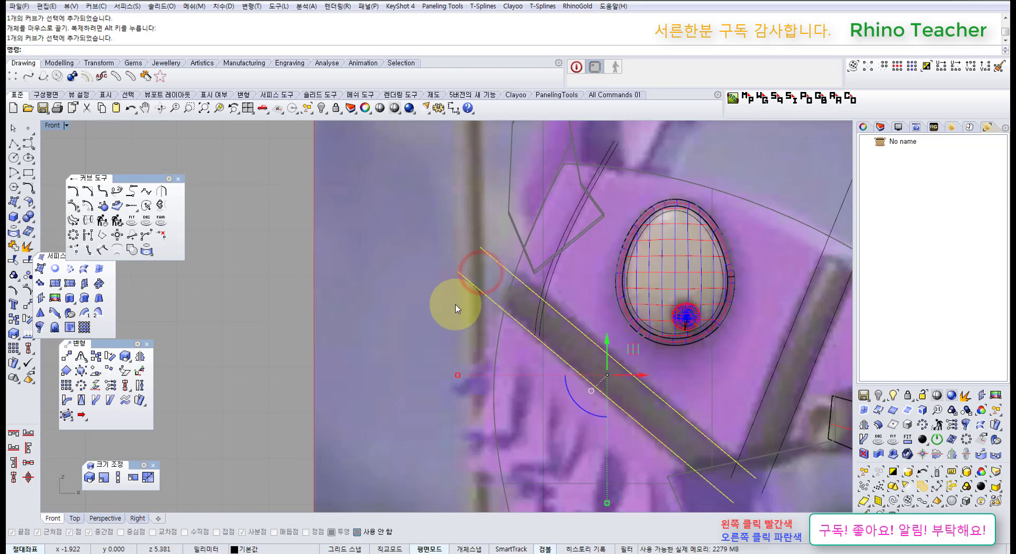
pyautogui.press('F10')
pyautogui.moveTo(418, 215); pyautogui.dragTo(488, 294)
pyautogui.moveTo(495, 279); pyautogui.dragTo(460, 300, button='right')
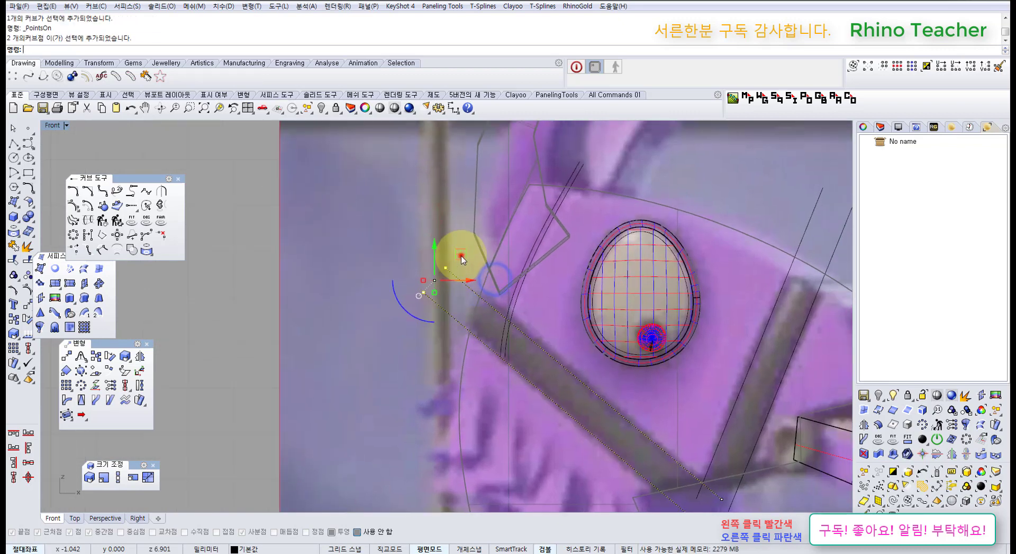
pyautogui.moveTo(461, 257); pyautogui.dragTo(464, 253)
pyautogui.scroll(-3, 551, 361)
pyautogui.moveTo(576, 401); pyautogui.dragTo(553, 358, button='right')
pyautogui.scroll(5, 548, 355)
pyautogui.press('Escape')
pyautogui.press('Escape')
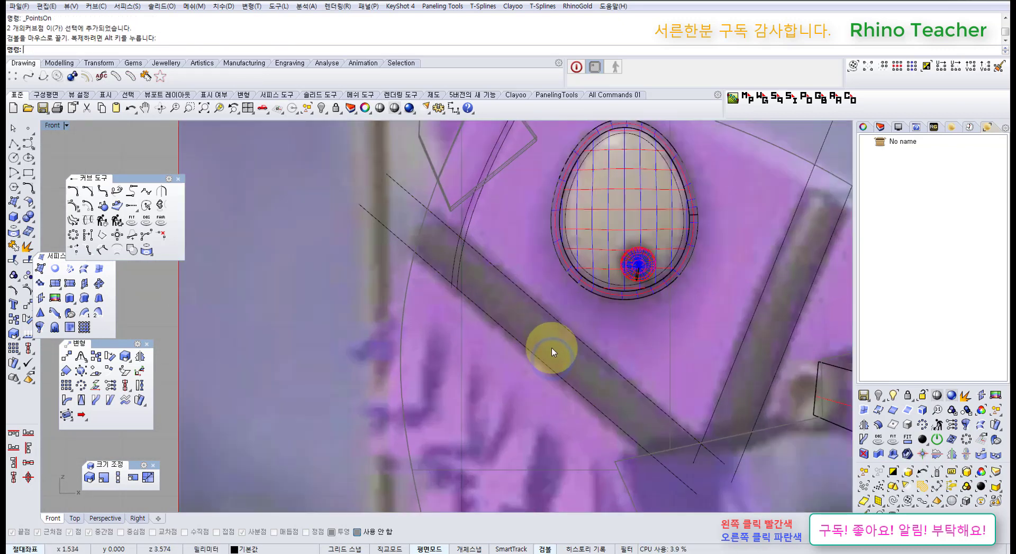
# Offset each of the two diagonal strap lines by 0.1 toward its lower-left side
pyautogui.click(564, 307)
pyautogui.scroll(3, 529, 351)
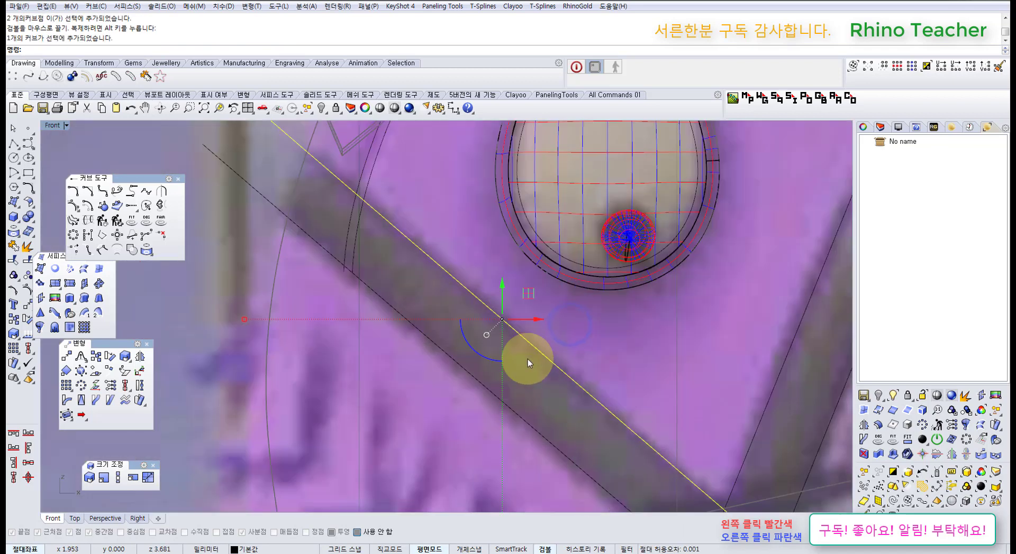
pyautogui.click(100, 219)
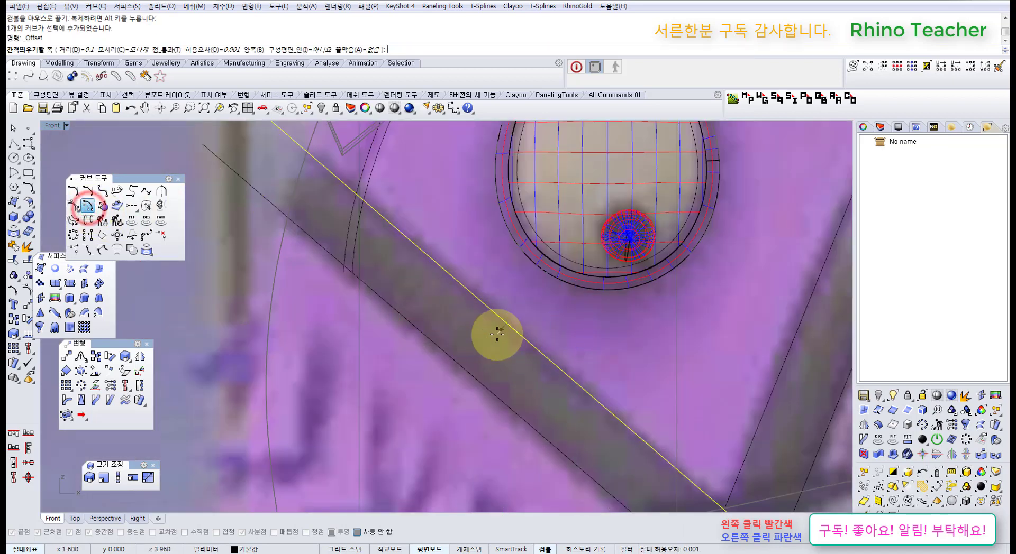
pyautogui.click(495, 334)
pyautogui.scroll(-4, 495, 334)
pyautogui.scroll(4, 520, 387)
pyautogui.moveTo(556, 335); pyautogui.dragTo(516, 358)
pyautogui.rightClick(515, 353)
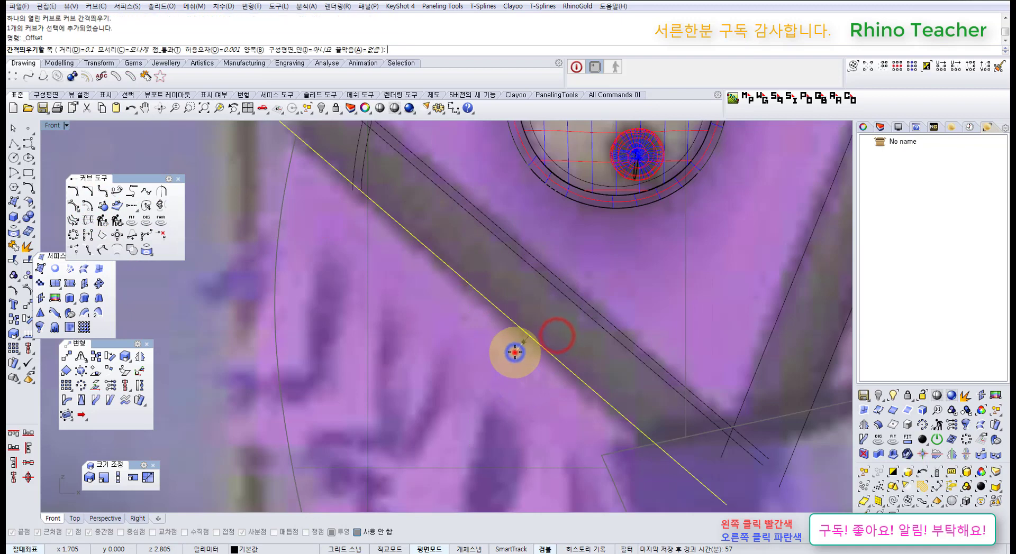
pyautogui.click(515, 352)
# Offset both edge lines of the steep muzzle strap by 0.1 toward the strap's inside
pyautogui.scroll(-6, 518, 365)
pyautogui.moveTo(555, 378); pyautogui.dragTo(486, 378, button='right')
pyautogui.scroll(4, 622, 365)
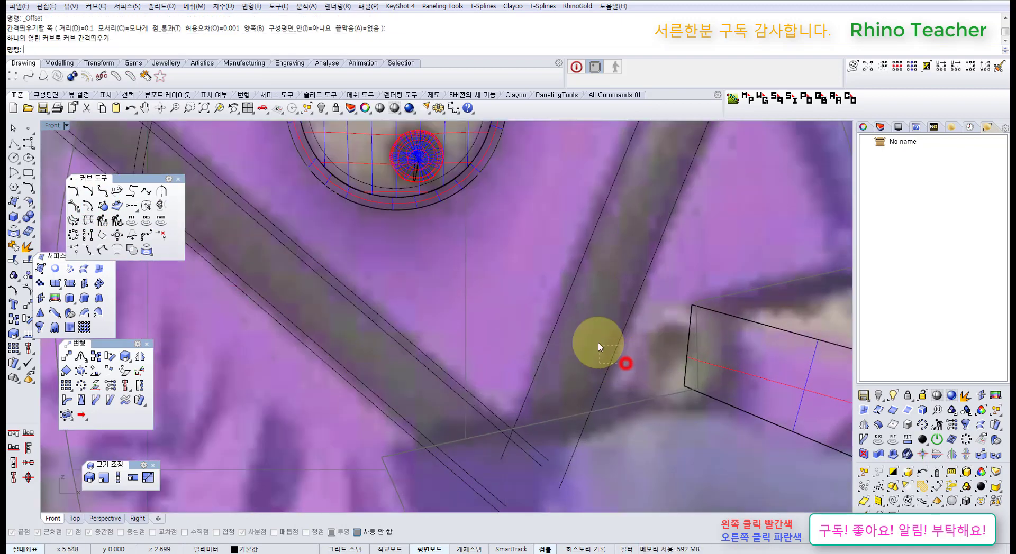
pyautogui.rightClick(615, 351)
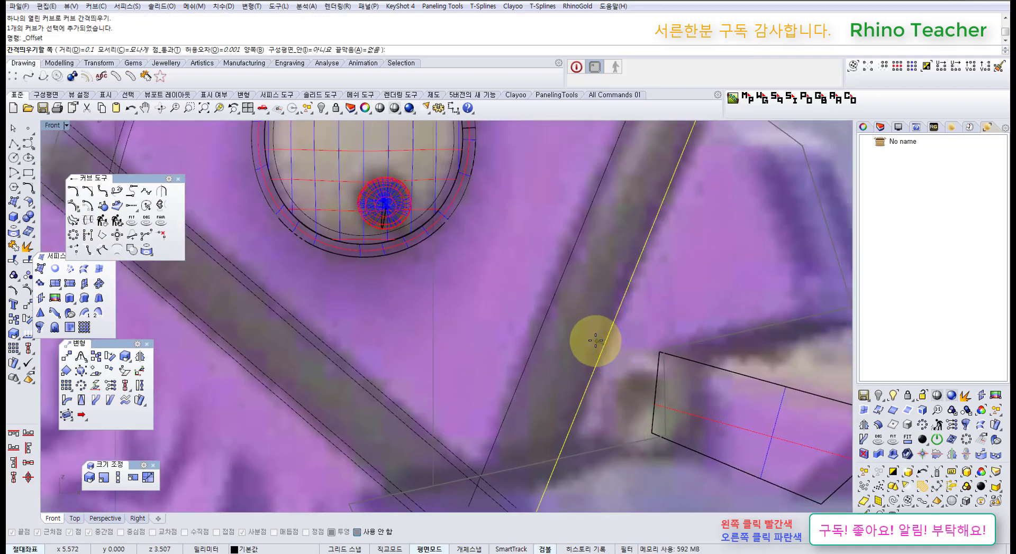
pyautogui.click(596, 342)
pyautogui.moveTo(567, 292); pyautogui.dragTo(583, 372, button='right')
pyautogui.moveTo(578, 367); pyautogui.dragTo(549, 346)
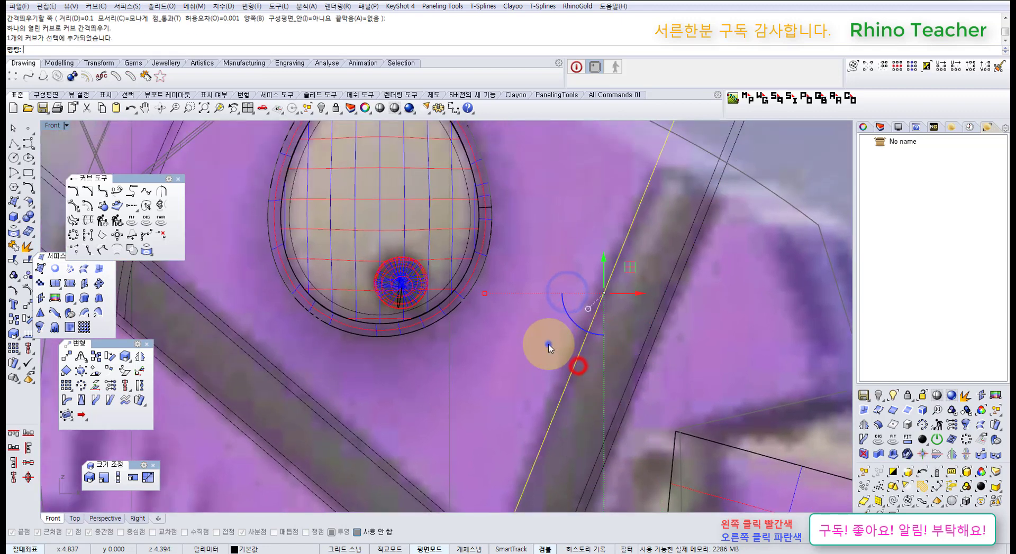
pyautogui.rightClick(549, 344)
pyautogui.click(548, 344)
pyautogui.scroll(-3, 561, 348)
pyautogui.rightClick(570, 348)
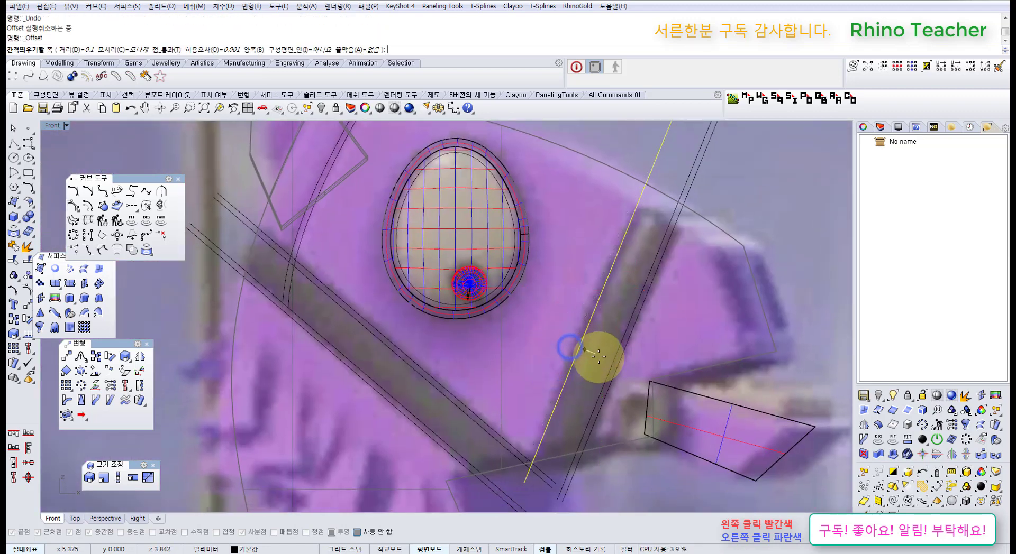
pyautogui.click(598, 357)
# Move the muzzle-side pair of strap lines slightly left to fit the strap in the reference image
pyautogui.scroll(4, 663, 340)
pyautogui.moveTo(599, 392); pyautogui.dragTo(660, 324, button='right')
pyautogui.click(650, 303)
pyautogui.scroll(-6, 650, 303)
pyautogui.moveTo(678, 286); pyautogui.dragTo(642, 290)
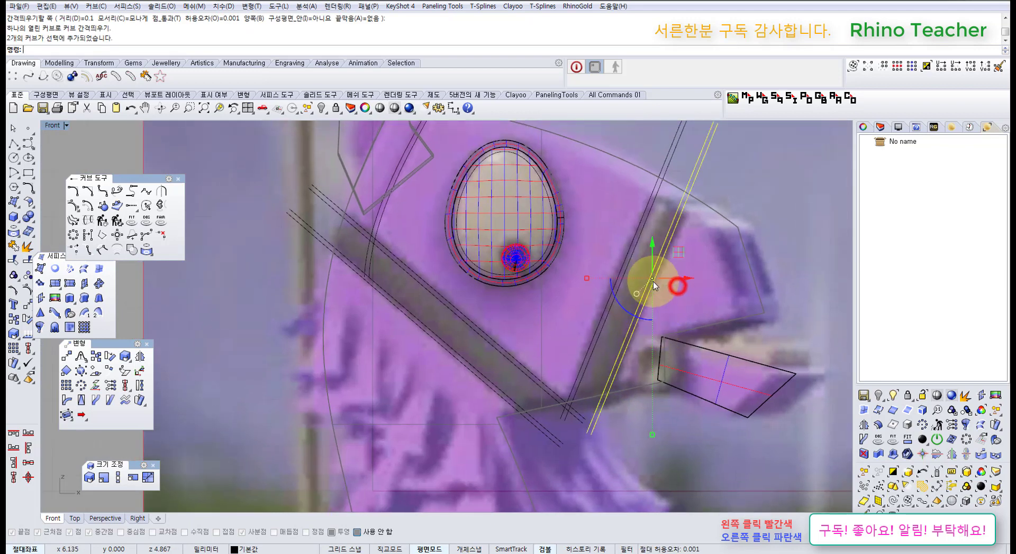
pyautogui.scroll(6, 636, 363)
pyautogui.moveTo(605, 376); pyautogui.dragTo(599, 375)
pyautogui.scroll(-5, 609, 365)
pyautogui.click(628, 282)
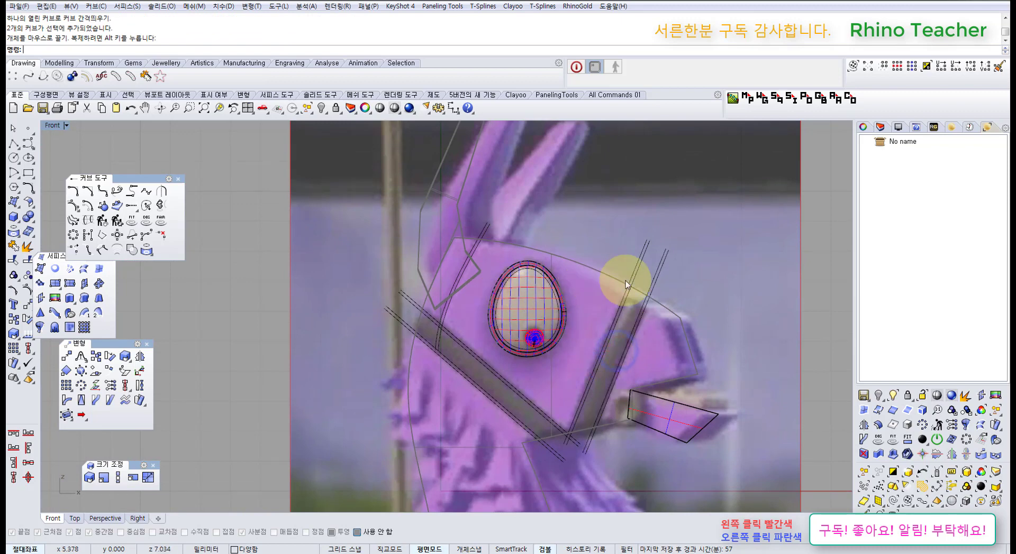
# Unlock the llama head polysurface and select it
pyautogui.moveTo(592, 340); pyautogui.dragTo(601, 313, button='right')
pyautogui.scroll(2, 597, 325)
pyautogui.moveTo(679, 230); pyautogui.dragTo(674, 264, button='right')
pyautogui.scroll(1, 659, 262)
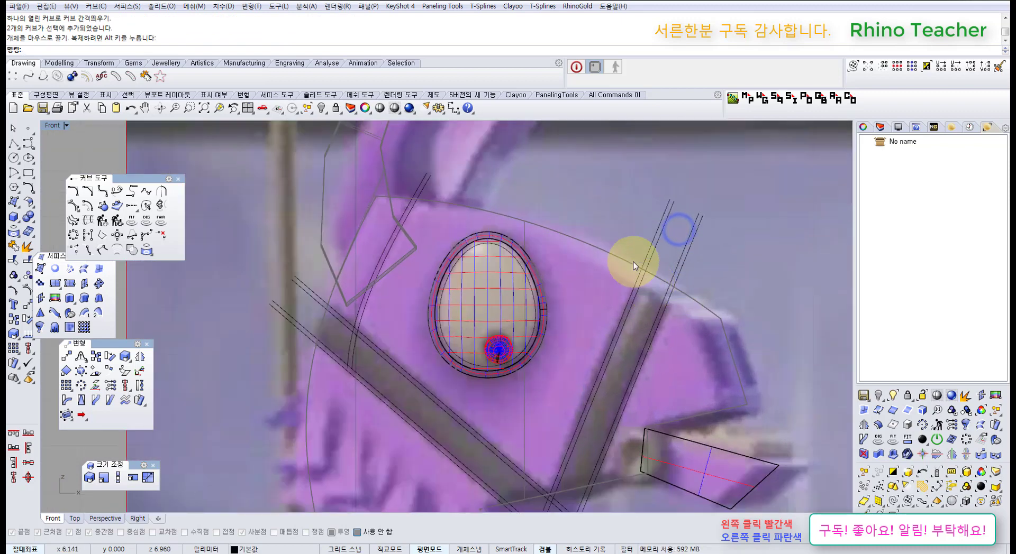
pyautogui.middleClick(625, 253)
pyautogui.click(626, 235)
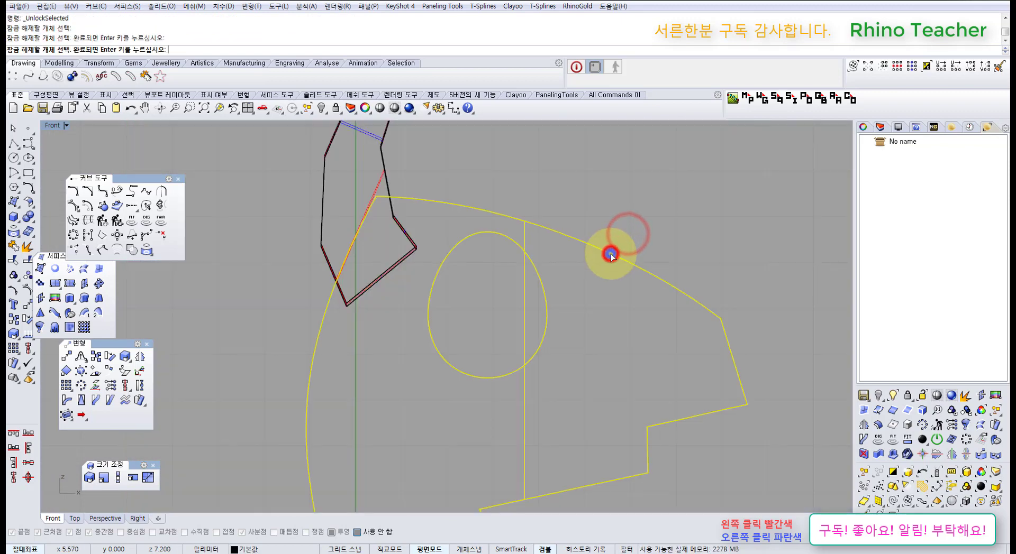
pyautogui.scroll(-2, 669, 277)
pyautogui.moveTo(647, 344); pyautogui.dragTo(657, 228, button='right')
pyautogui.moveTo(633, 392); pyautogui.dragTo(590, 404)
# In the Perspective view, extract the flat bottom face of the neck from the head polysurface and hide it
pyautogui.hotkey('ctrl', 'F4')
pyautogui.moveTo(567, 291); pyautogui.dragTo(529, 275, button='right')
pyautogui.moveTo(475, 367); pyautogui.dragTo(536, 337, button='right')
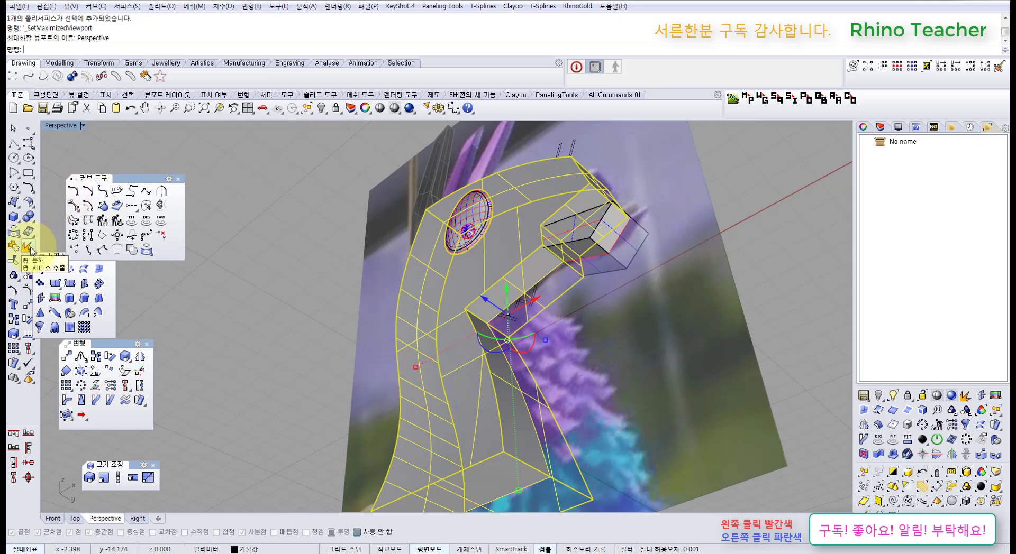
pyautogui.click(172, 267)
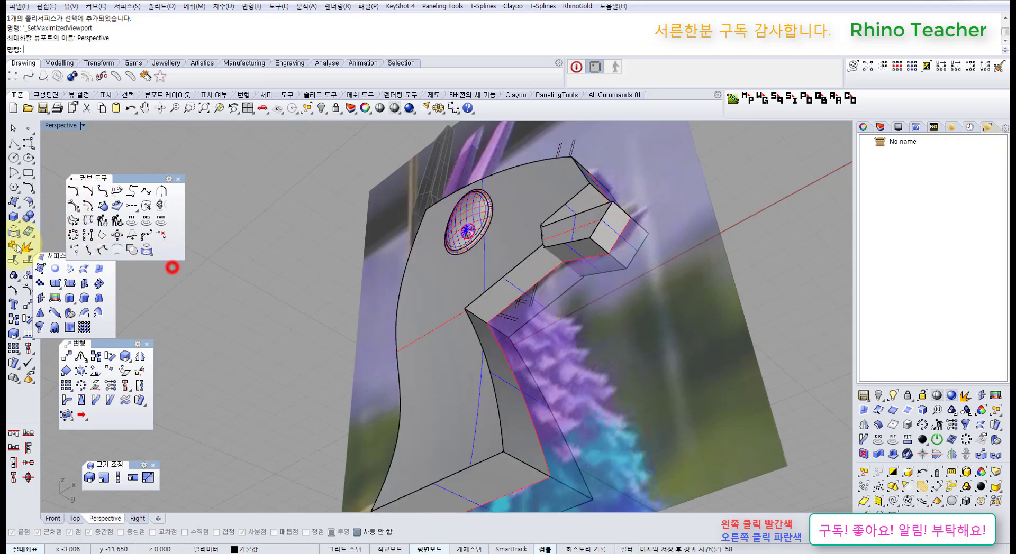
pyautogui.rightClick(27, 246)
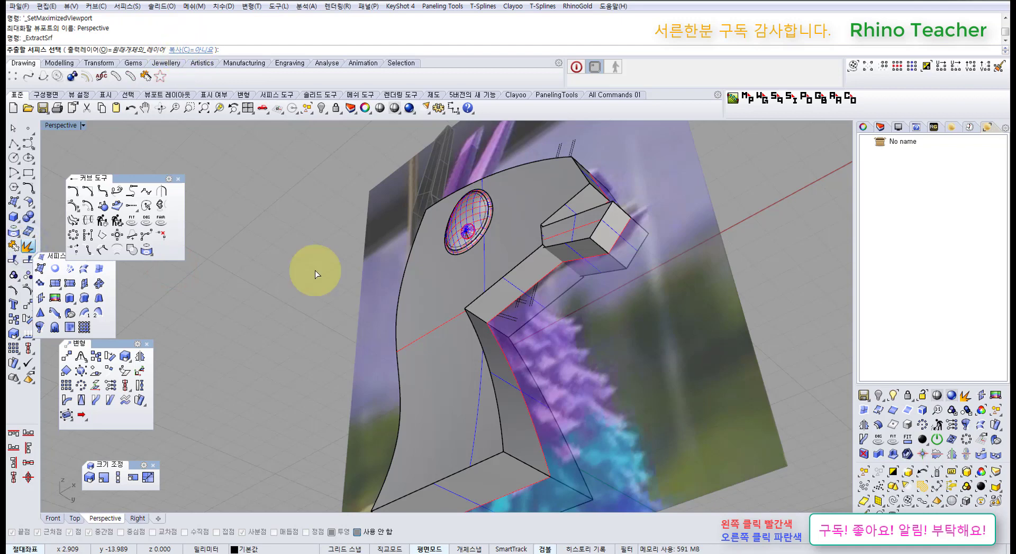
pyautogui.moveTo(316, 274); pyautogui.dragTo(416, 359, button='right')
pyautogui.click(415, 362)
pyautogui.rightClick(438, 357)
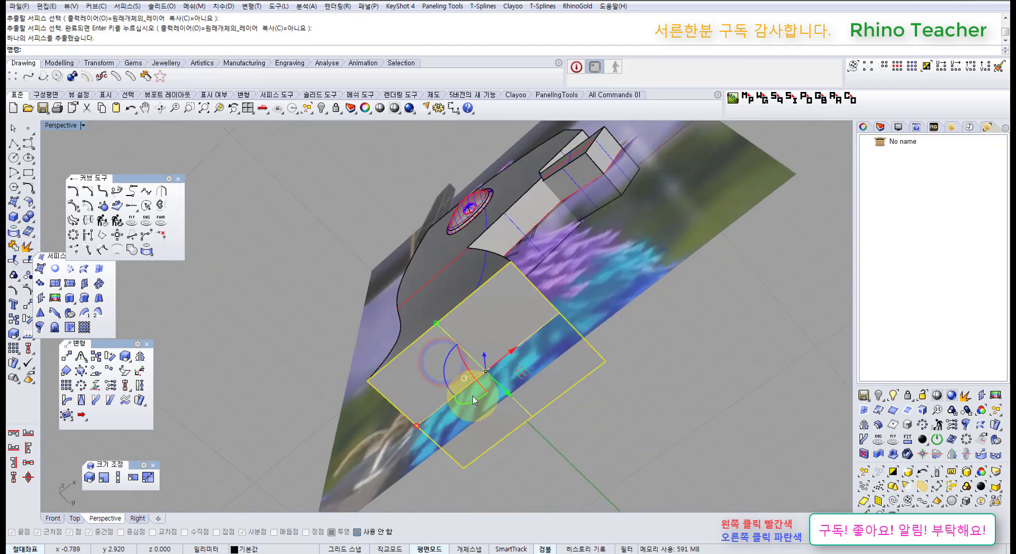
pyautogui.hotkey('ctrl', 'h')
# Try a non-solid surface offset of the open head by 0.1 with all directions flipped inward
pyautogui.click(445, 335)
pyautogui.moveTo(442, 326); pyautogui.dragTo(510, 375, button='right')
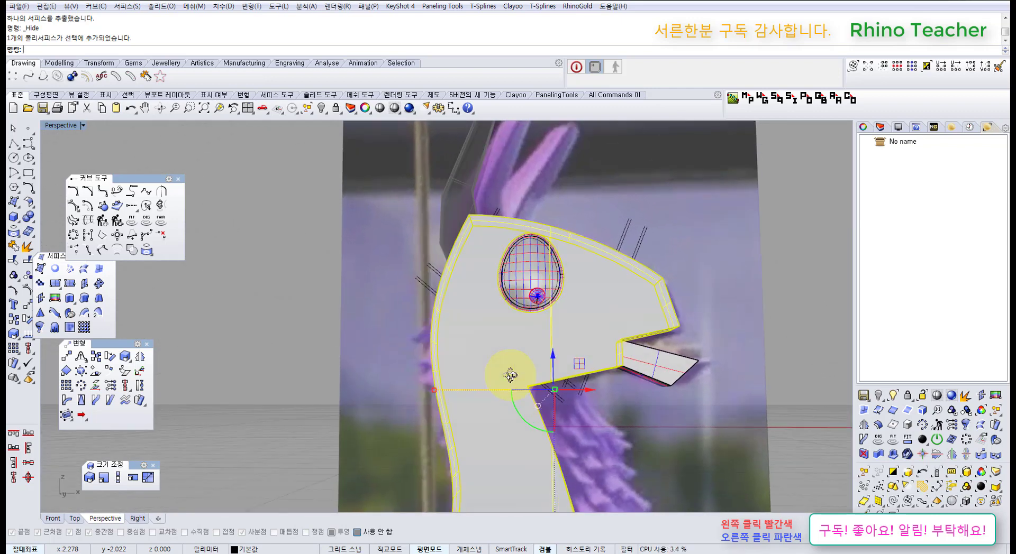
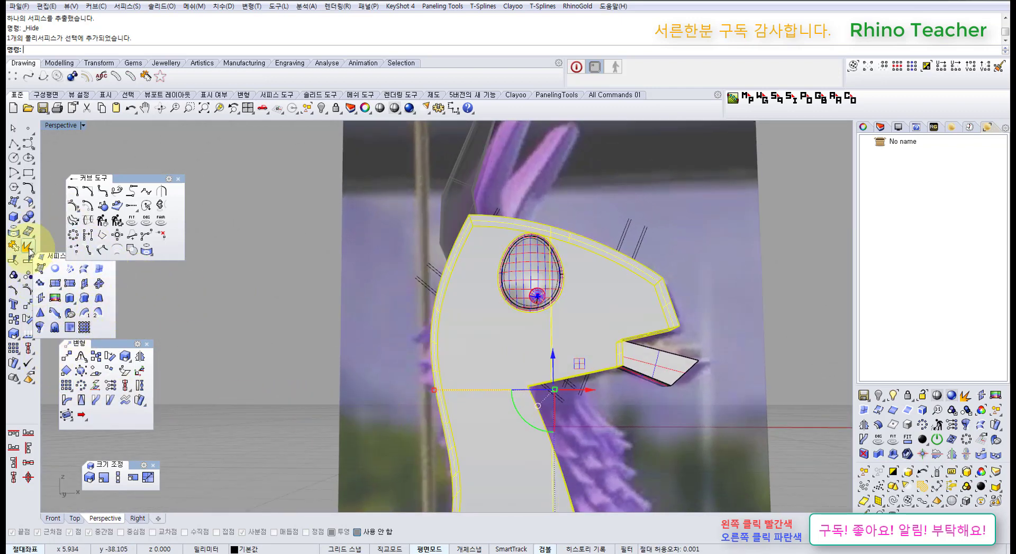
pyautogui.click(27, 202)
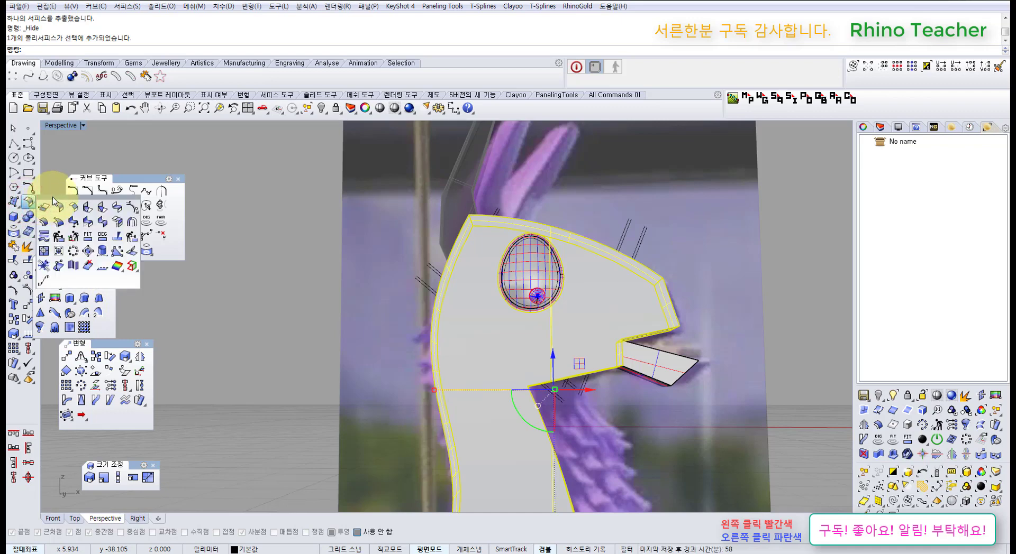
pyautogui.moveTo(54, 201); pyautogui.dragTo(211, 192)
pyautogui.click(199, 193)
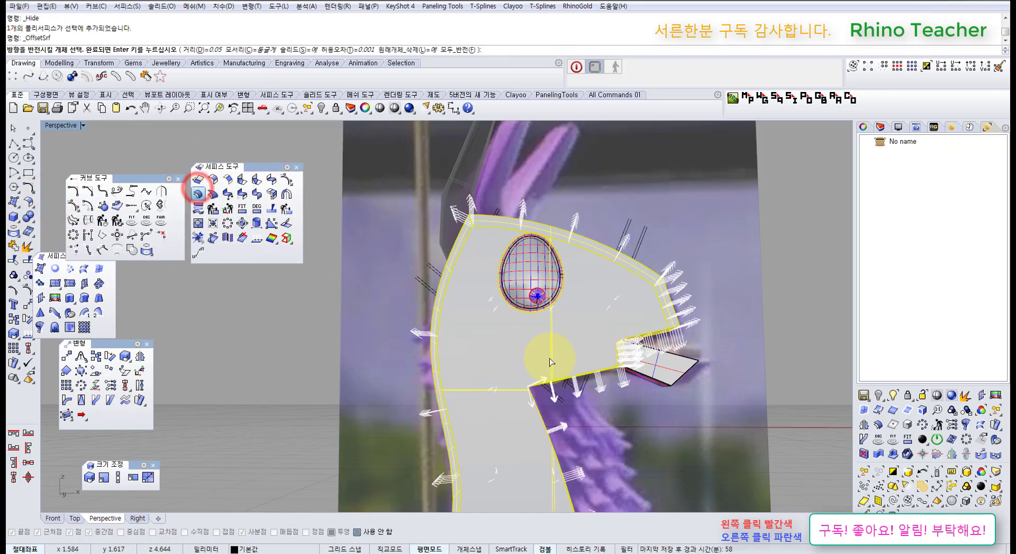
pyautogui.moveTo(585, 393); pyautogui.dragTo(569, 317, button='right')
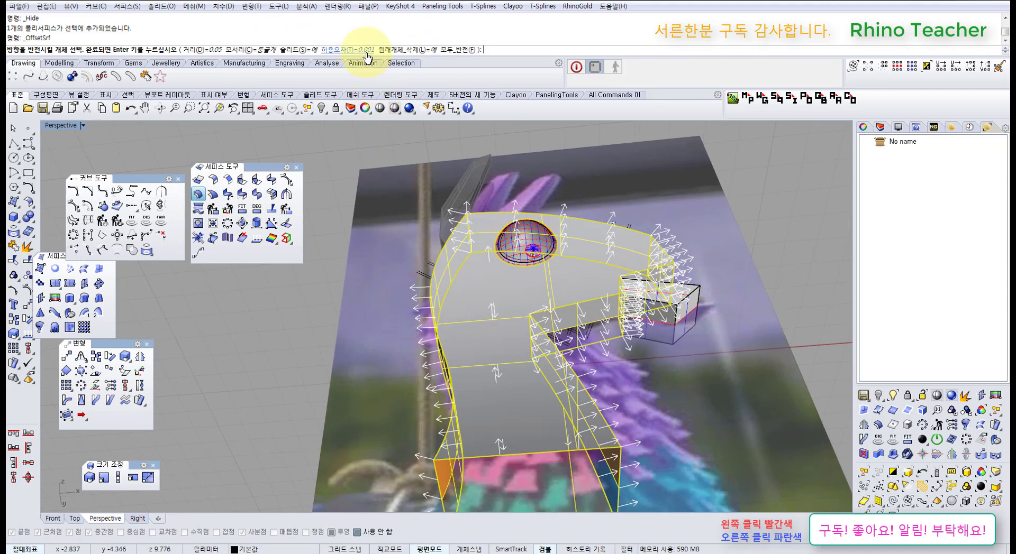
pyautogui.click(460, 50)
pyautogui.moveTo(515, 244)
pyautogui.mouseDown(button='right')
pyautogui.moveTo(517, 235)
pyautogui.moveTo(511, 256)
pyautogui.mouseUp(button='right')
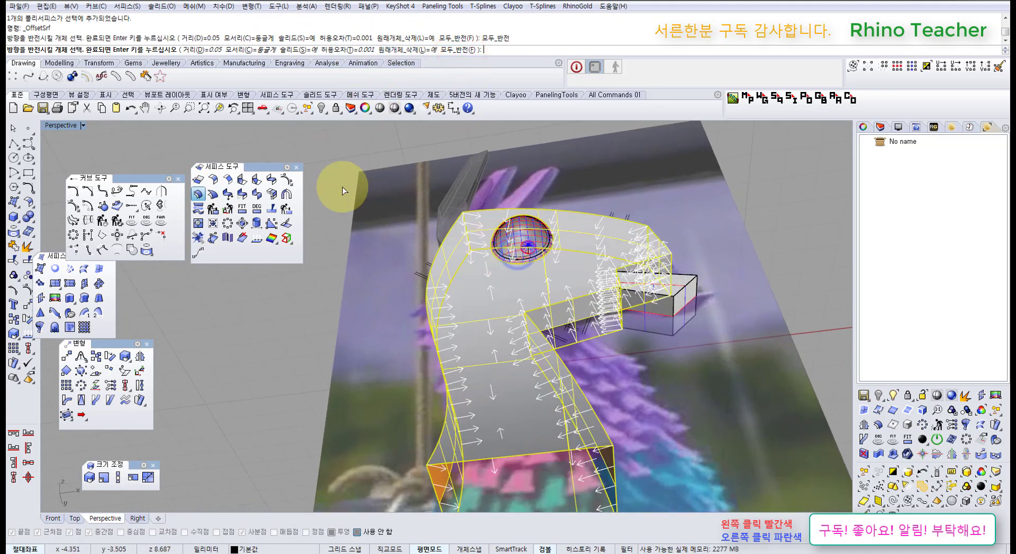
pyautogui.moveTo(370, 226); pyautogui.dragTo(370, 246, button='right')
pyautogui.press('Return')
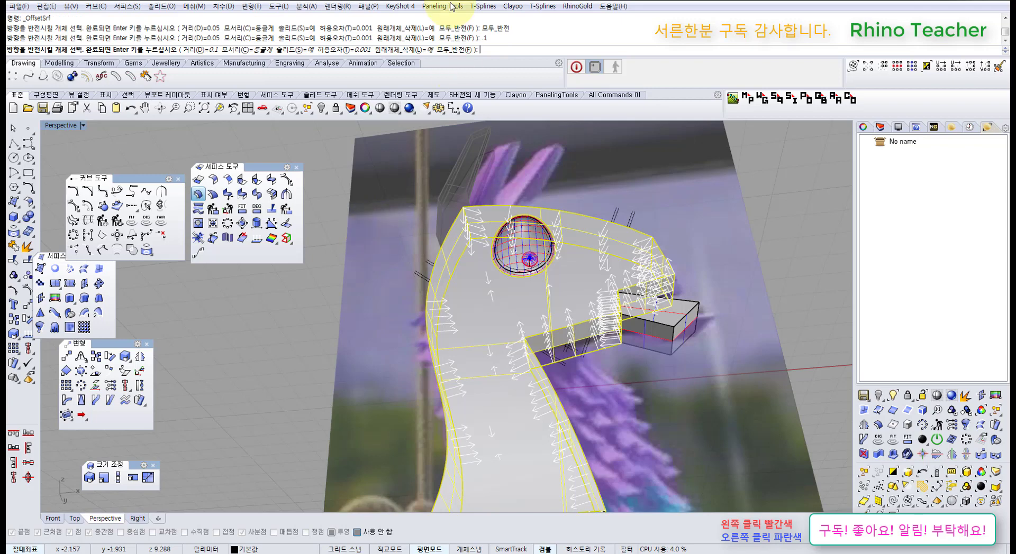
pyautogui.click(290, 50)
pyautogui.press('Return')
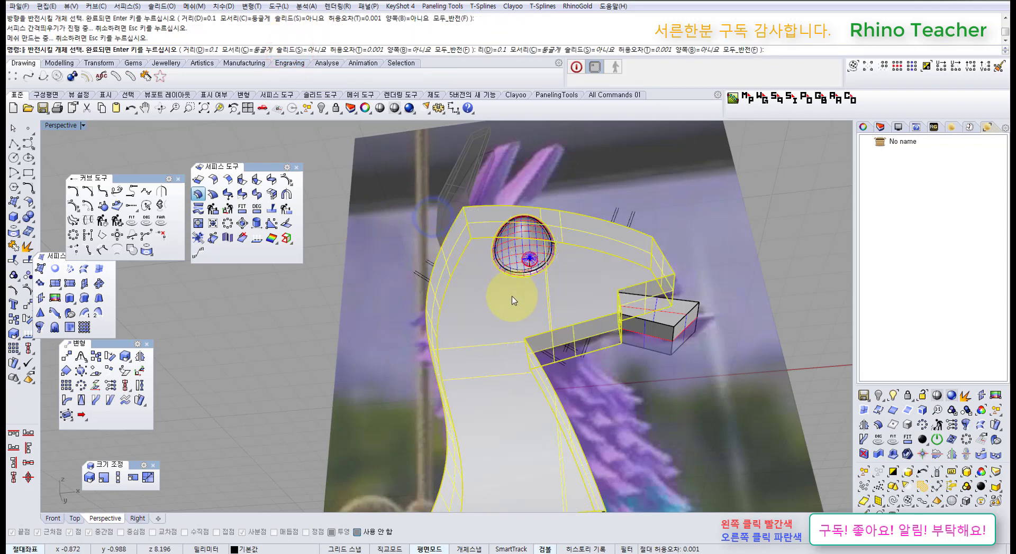
# Inspect the offset shell from the open neck and undo the surface offset
pyautogui.moveTo(525, 287); pyautogui.dragTo(522, 270, button='right')
pyautogui.scroll(6, 601, 261)
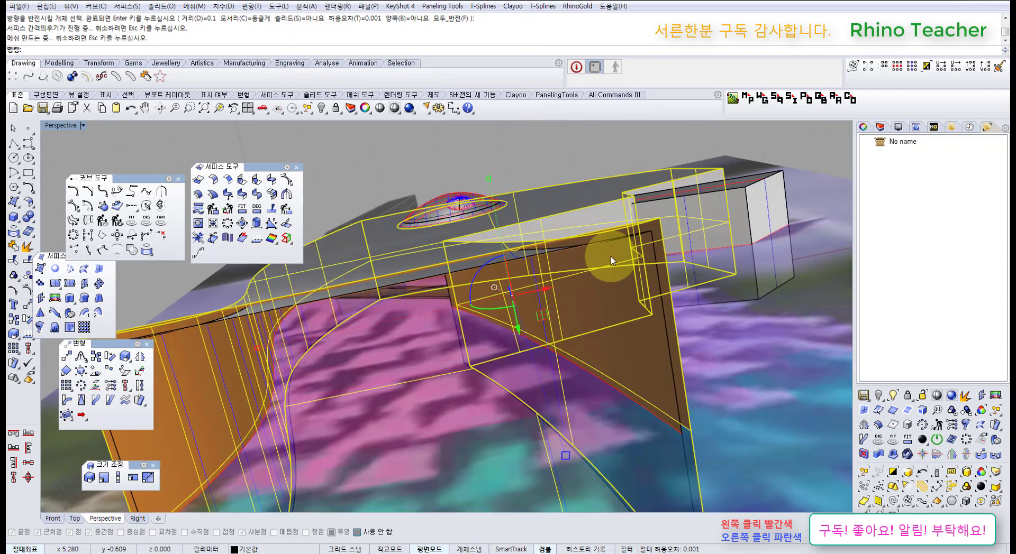
pyautogui.click(609, 242)
pyautogui.scroll(-5, 609, 242)
pyautogui.moveTo(608, 242); pyautogui.dragTo(519, 293, button='right')
pyautogui.hotkey('ctrl', 'z')
# Offset the open head polysurface inward by 0.15 with all directions flipped and Solid off
pyautogui.click(520, 294)
pyautogui.moveTo(518, 254); pyautogui.dragTo(362, 234, button='right')
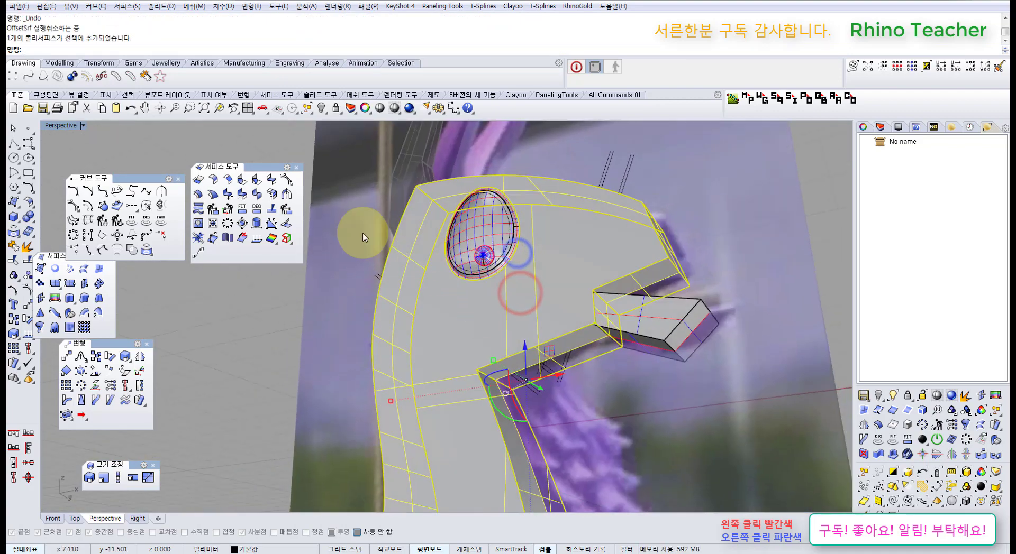
pyautogui.click(199, 196)
pyautogui.click(448, 50)
pyautogui.moveTo(489, 277); pyautogui.dragTo(509, 248, button='right')
pyautogui.moveTo(380, 221); pyautogui.dragTo(389, 222, button='right')
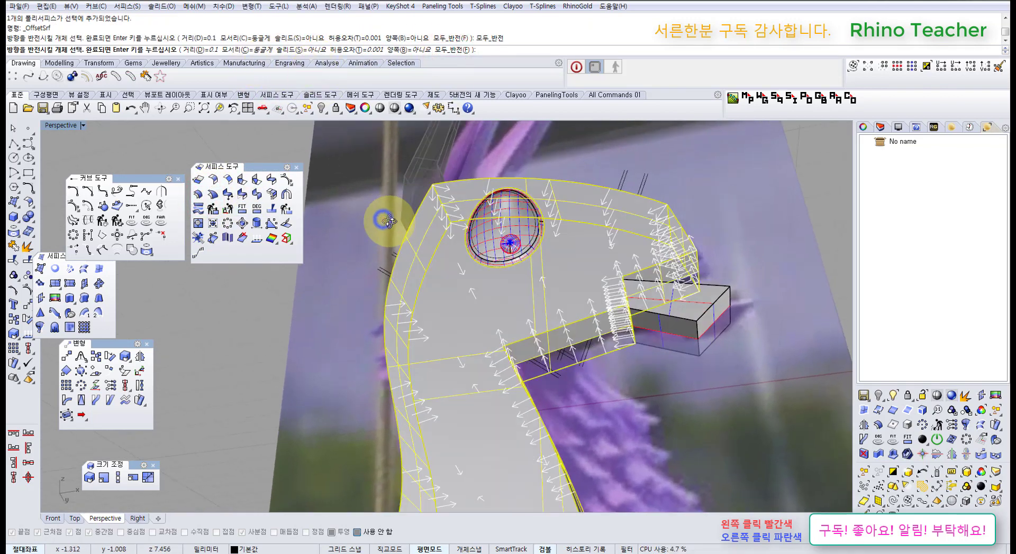
pyautogui.write('.15')
pyautogui.press('Return')
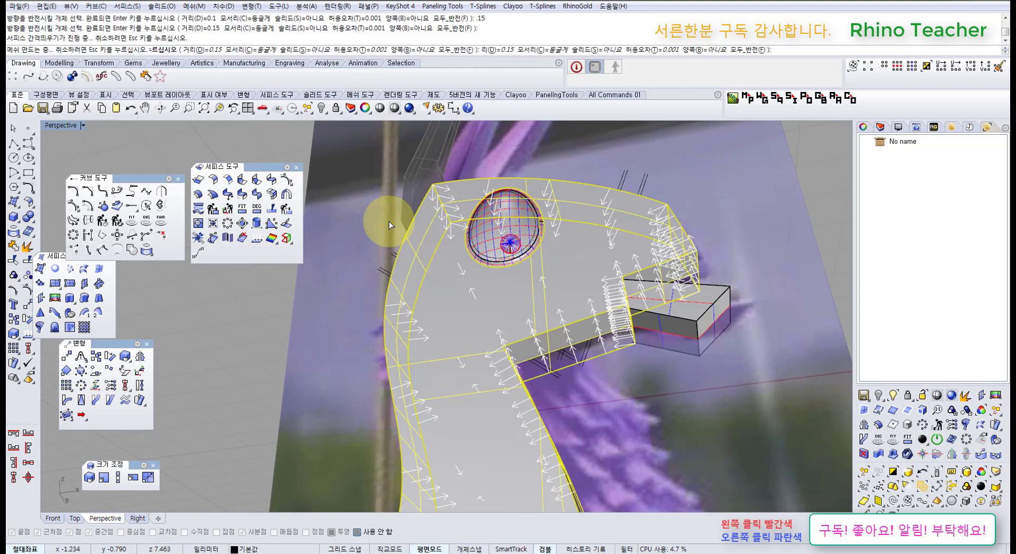
# Move one head shell aside to inspect it, and undo the move
pyautogui.moveTo(485, 296)
pyautogui.mouseDown(button='right')
pyautogui.moveTo(503, 249)
pyautogui.moveTo(494, 200)
pyautogui.moveTo(503, 226)
pyautogui.moveTo(472, 357)
pyautogui.moveTo(477, 385)
pyautogui.moveTo(498, 379)
pyautogui.moveTo(524, 397)
pyautogui.mouseUp(button='right')
pyautogui.scroll(-5, 508, 377)
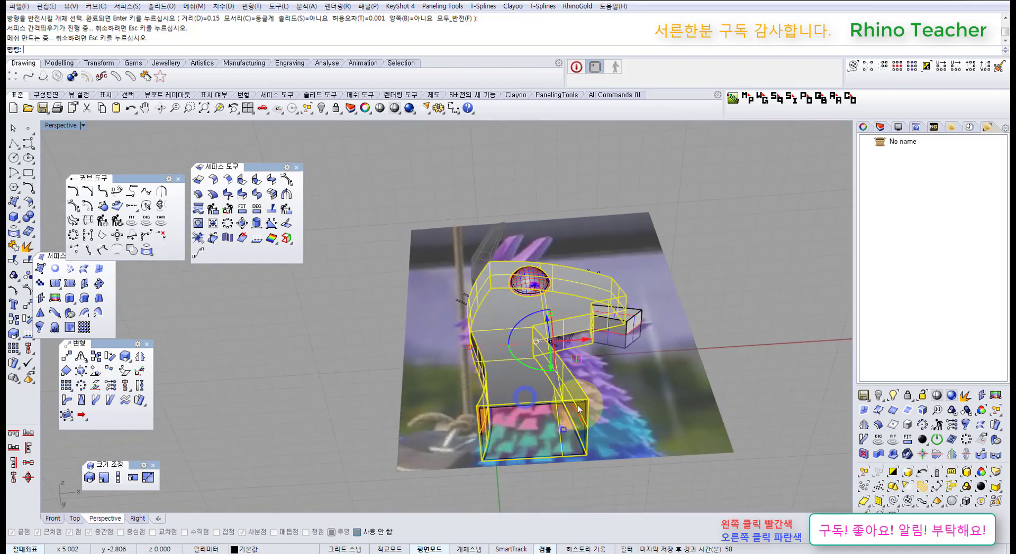
pyautogui.moveTo(575, 421)
pyautogui.mouseDown(button='right')
pyautogui.moveTo(605, 368)
pyautogui.moveTo(605, 338)
pyautogui.mouseUp(button='right')
pyautogui.moveTo(586, 365); pyautogui.dragTo(707, 362)
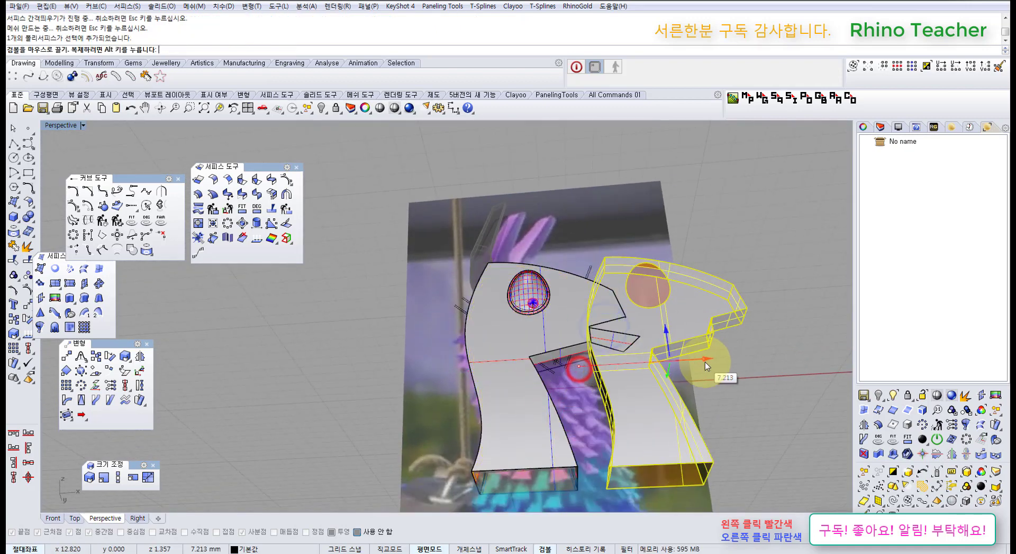
pyautogui.click(715, 226)
pyautogui.moveTo(713, 226)
pyautogui.mouseDown(button='right')
pyautogui.moveTo(571, 300)
pyautogui.moveTo(683, 300)
pyautogui.mouseUp(button='right')
pyautogui.hotkey('ctrl', 'z')
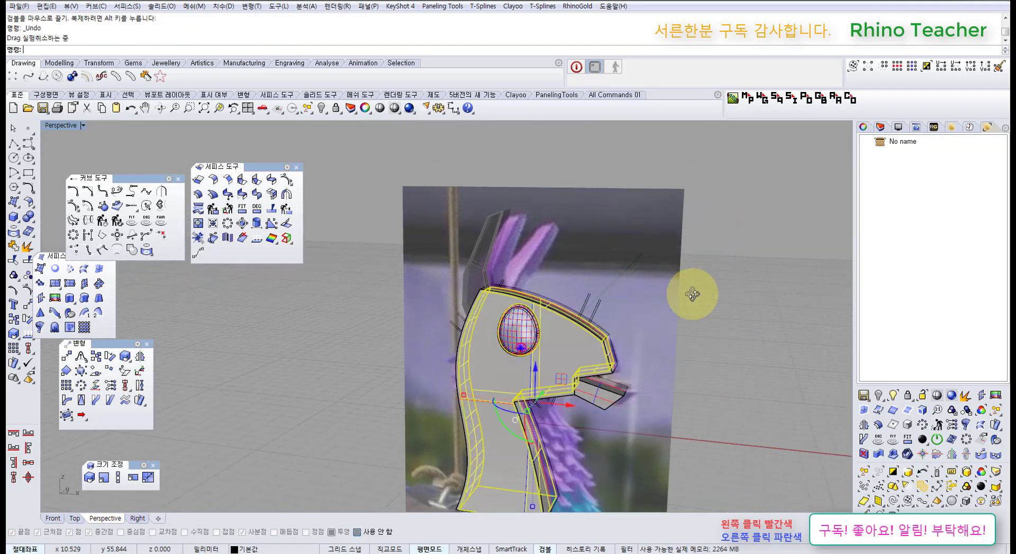
# Show the head from the front and select both head shells
pyautogui.moveTo(587, 354); pyautogui.dragTo(603, 323, button='right')
pyautogui.hotkey('ctrl', 'F2')
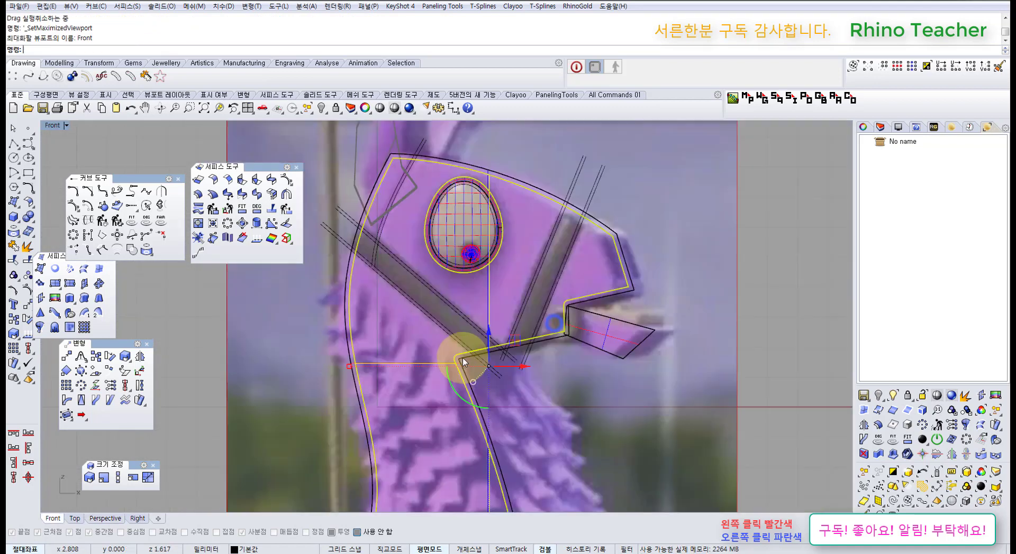
pyautogui.scroll(8, 496, 312)
pyautogui.moveTo(500, 286); pyautogui.dragTo(487, 309)
pyautogui.moveTo(482, 341); pyautogui.dragTo(501, 279, button='right')
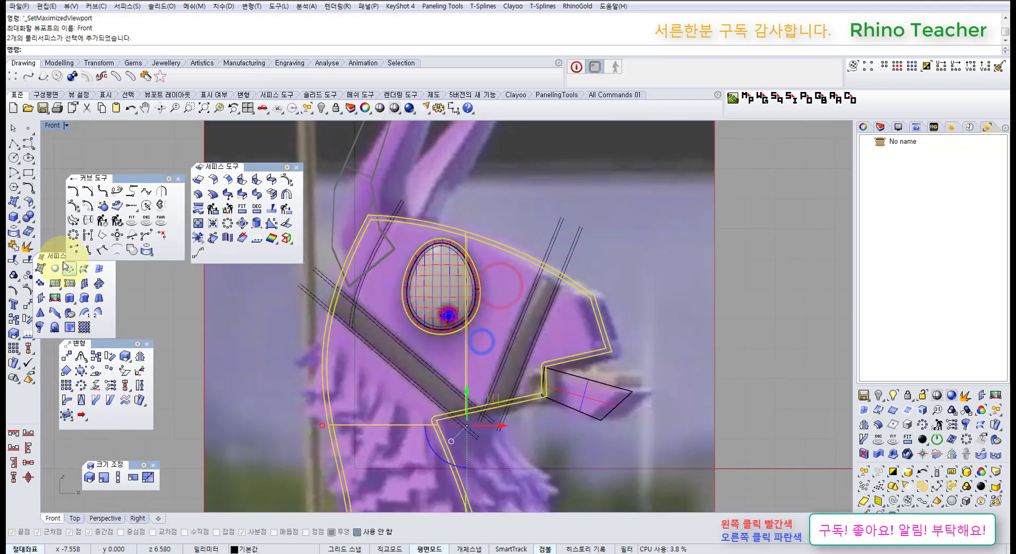
pyautogui.click(605, 244)
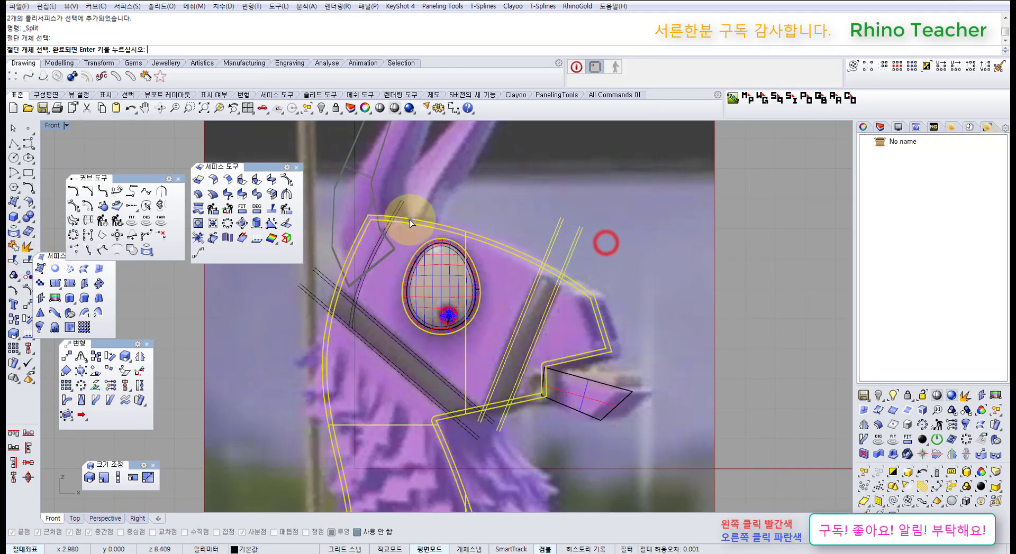
pyautogui.scroll(3, 483, 233)
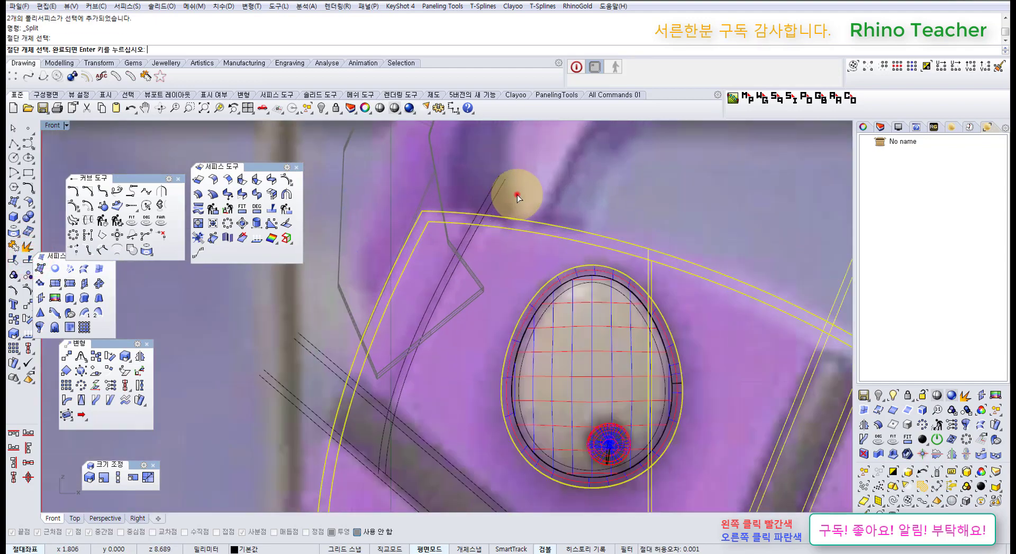
pyautogui.moveTo(518, 195); pyautogui.dragTo(480, 210)
pyautogui.scroll(-4, 479, 212)
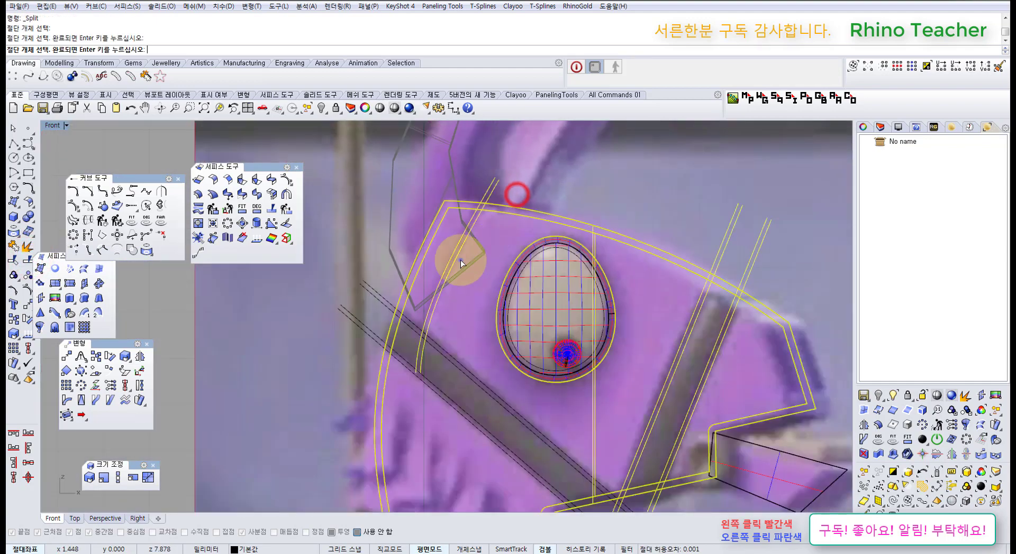
pyautogui.moveTo(460, 260); pyautogui.dragTo(543, 271, button='right')
pyautogui.scroll(4, 505, 264)
pyautogui.scroll(-8, 492, 262)
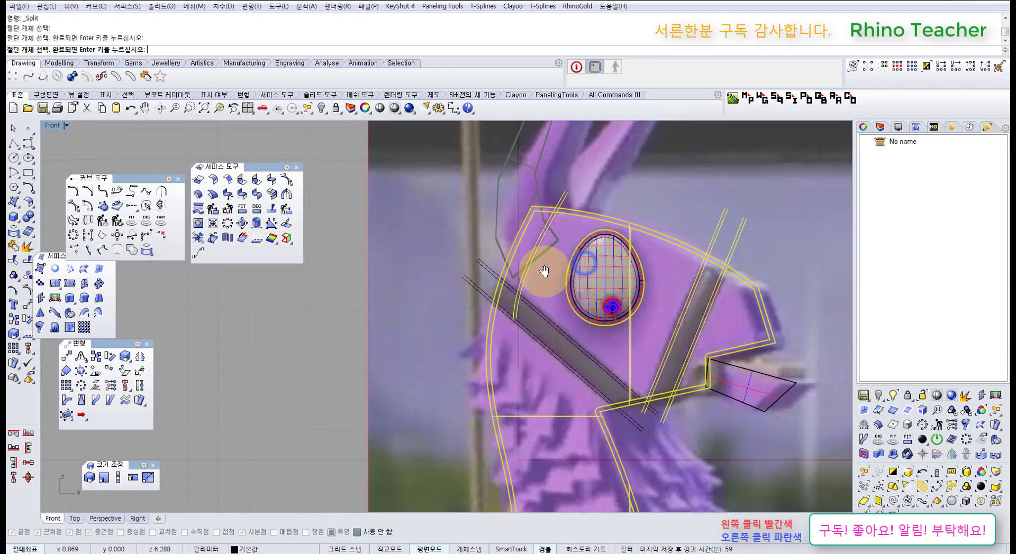
pyautogui.press('Escape')
# Select both head shells again and lock them
pyautogui.moveTo(635, 300); pyautogui.dragTo(570, 294, button='right')
pyautogui.click(593, 200)
pyautogui.moveTo(612, 219); pyautogui.dragTo(595, 250)
pyautogui.click(336, 106)
# Trim off the lower ends of the rear strap curves where they overrun the upper diagonal strap pair
pyautogui.scroll(3, 423, 272)
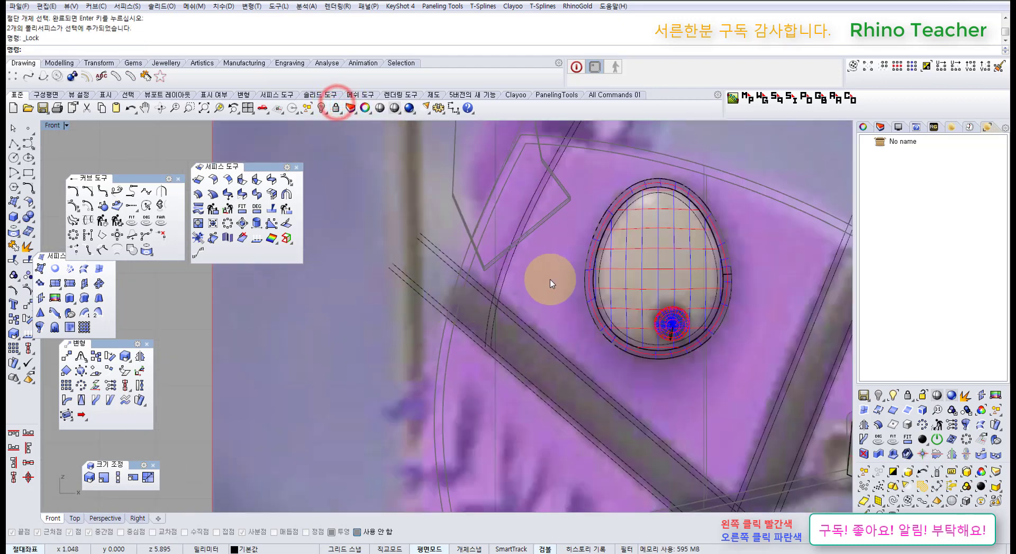
pyautogui.moveTo(488, 314); pyautogui.dragTo(489, 316)
pyautogui.moveTo(504, 328); pyautogui.dragTo(497, 278, button='right')
pyautogui.scroll(-6, 498, 278)
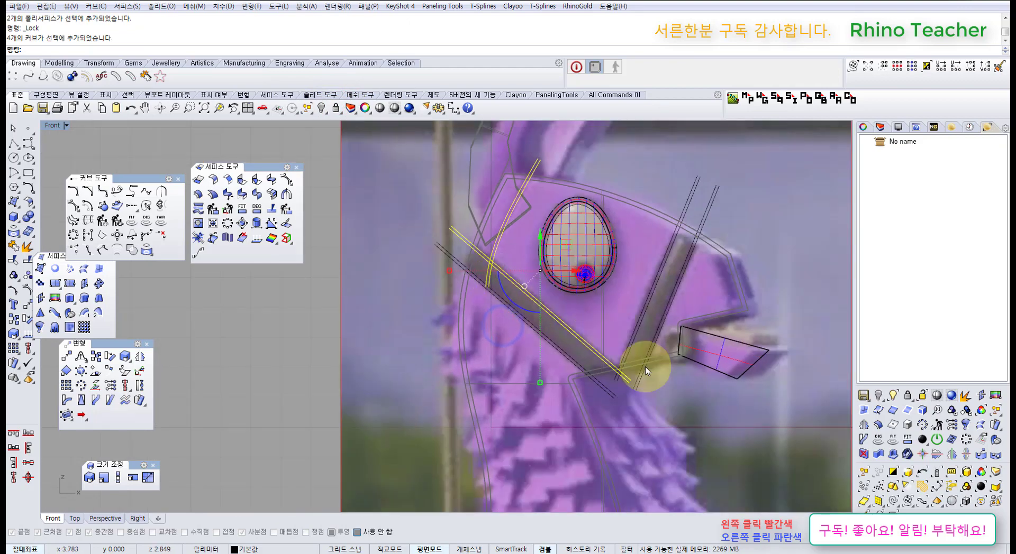
pyautogui.scroll(6, 646, 362)
pyautogui.scroll(-3, 566, 349)
pyautogui.scroll(3, 508, 294)
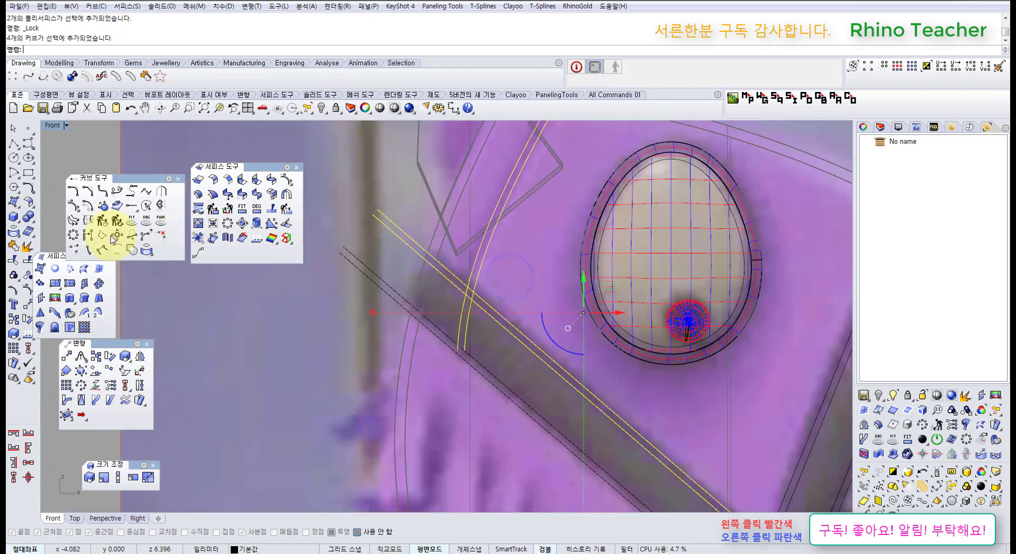
pyautogui.click(13, 259)
pyautogui.scroll(3, 506, 350)
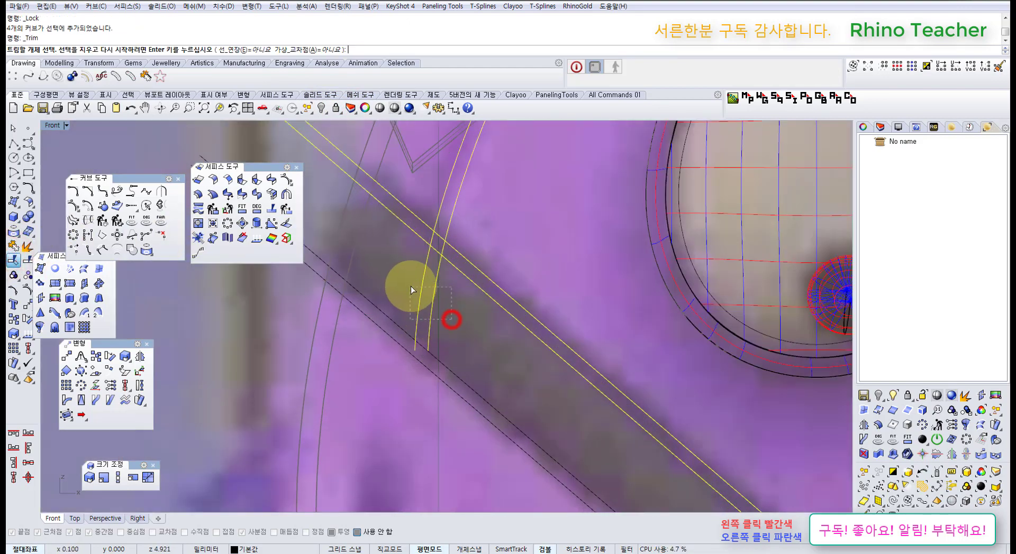
pyautogui.moveTo(411, 287); pyautogui.dragTo(410, 287)
# Trim the remaining segments inside the rear strap junction to form an open T shape, and join the strap curves
pyautogui.moveTo(438, 253); pyautogui.dragTo(440, 291, button='right')
pyautogui.scroll(4, 439, 290)
pyautogui.click(441, 288)
pyautogui.hotkey('ctrl', 'z')
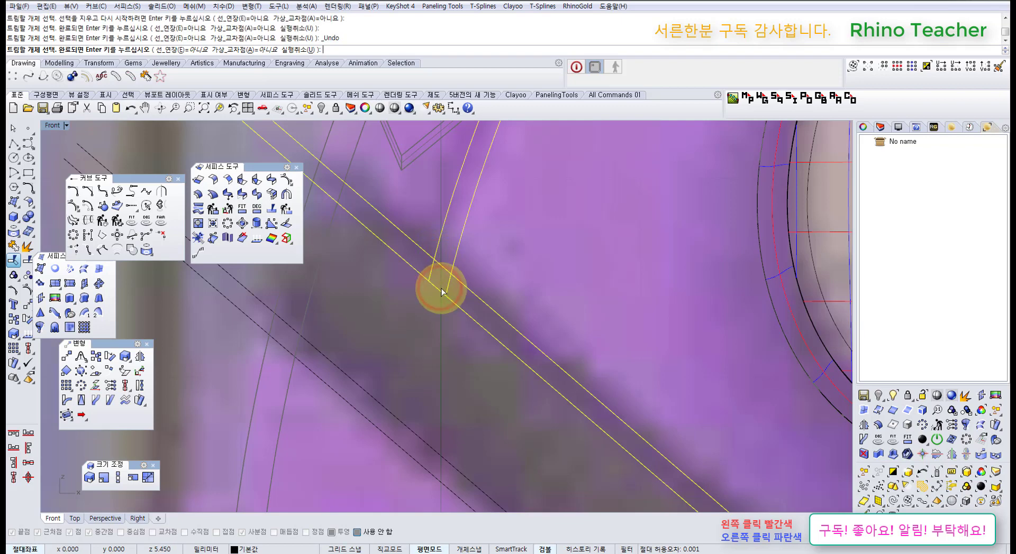
pyautogui.scroll(-5, 449, 285)
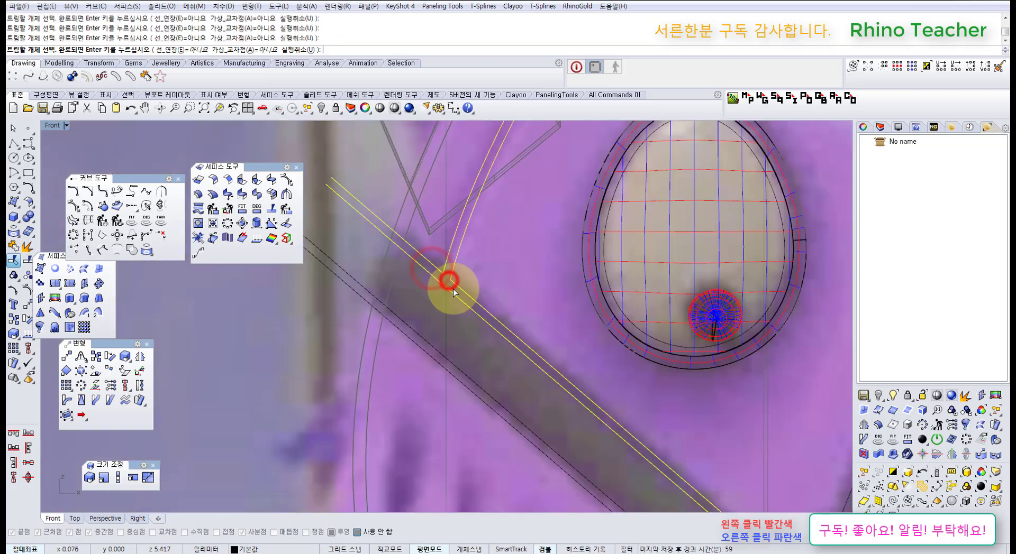
pyautogui.rightClick(465, 310)
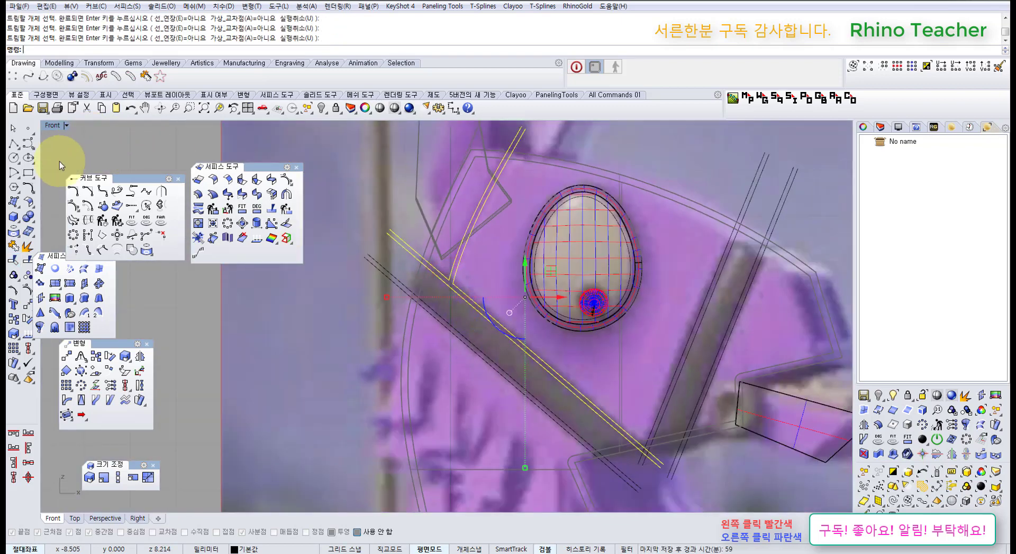
pyautogui.click(13, 246)
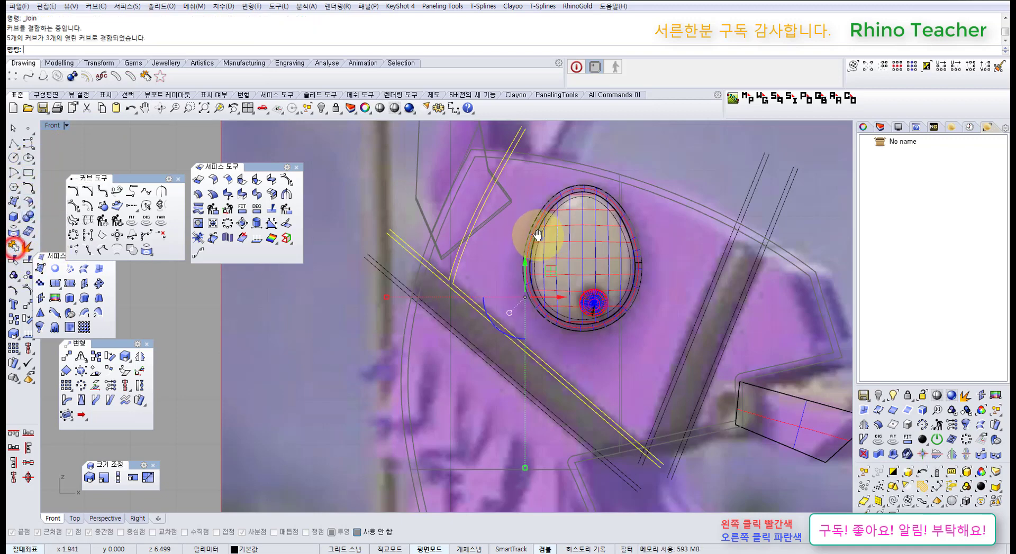
# Unlock both head shells
pyautogui.moveTo(540, 238); pyautogui.dragTo(500, 205, button='right')
pyautogui.middleClick(649, 165)
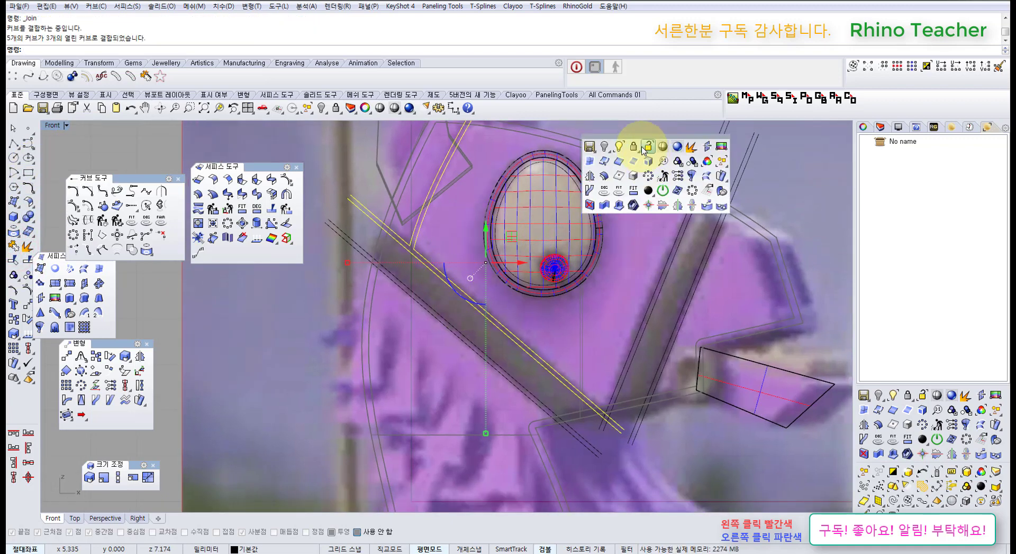
pyautogui.click(645, 148)
pyautogui.moveTo(652, 150); pyautogui.dragTo(609, 201)
pyautogui.scroll(-3, 613, 206)
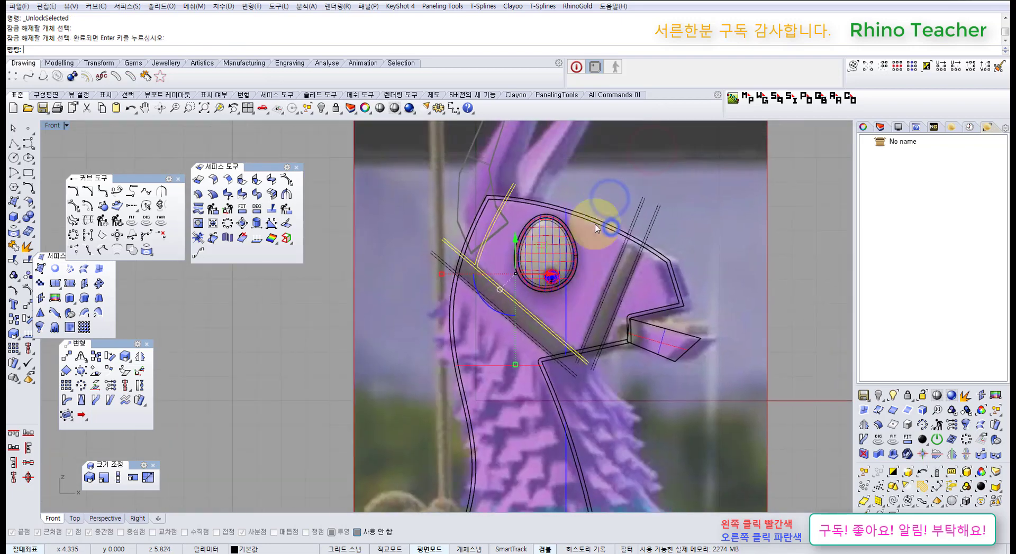
# Split both head shells using all the rear, diagonal and front strap curves as cutting objects
pyautogui.moveTo(593, 235); pyautogui.dragTo(576, 246)
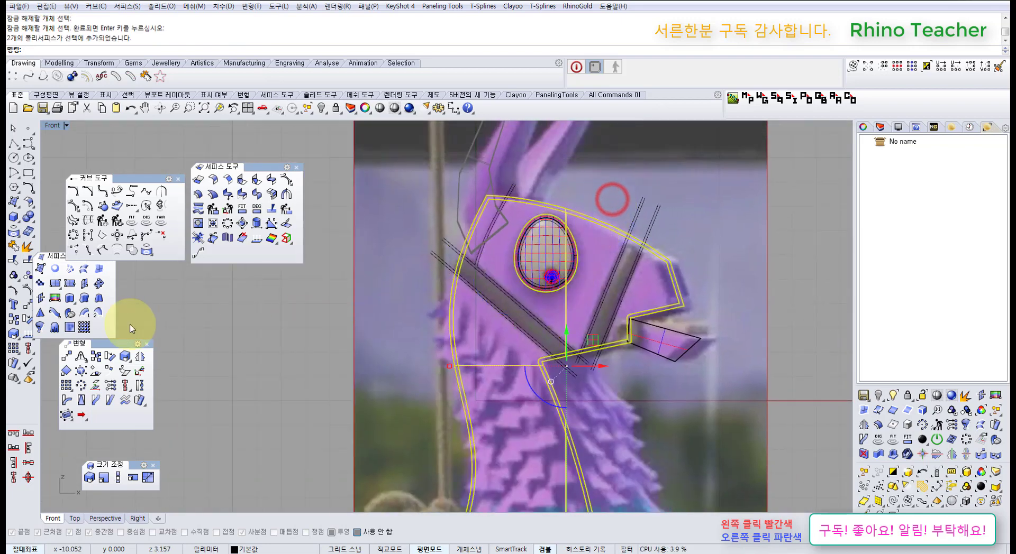
pyautogui.click(27, 261)
pyautogui.scroll(4, 471, 285)
pyautogui.scroll(4, 480, 294)
pyautogui.moveTo(512, 297); pyautogui.dragTo(480, 333)
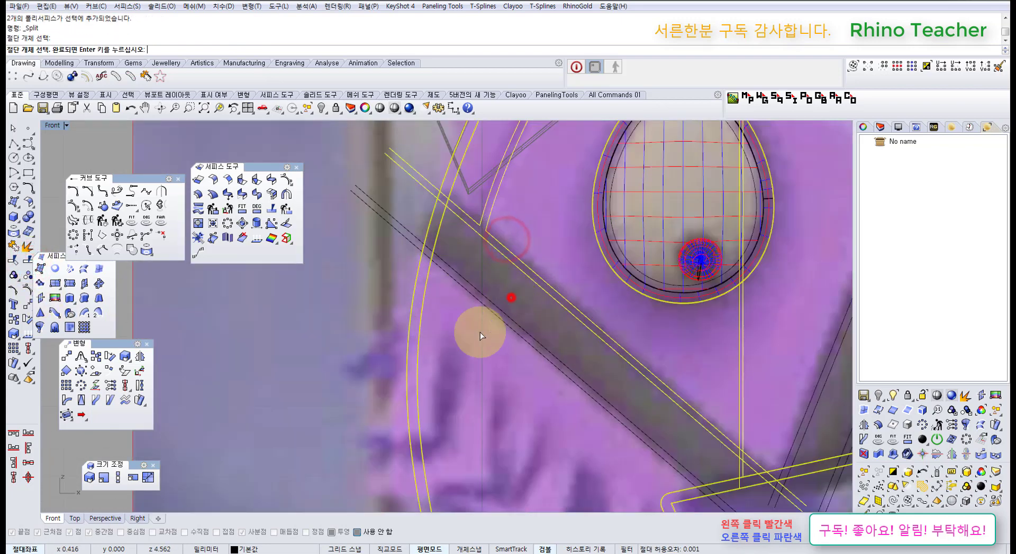
pyautogui.scroll(-6, 592, 341)
pyautogui.moveTo(621, 345); pyautogui.dragTo(455, 294, button='right')
pyautogui.scroll(6, 589, 288)
pyautogui.scroll(-3, 497, 264)
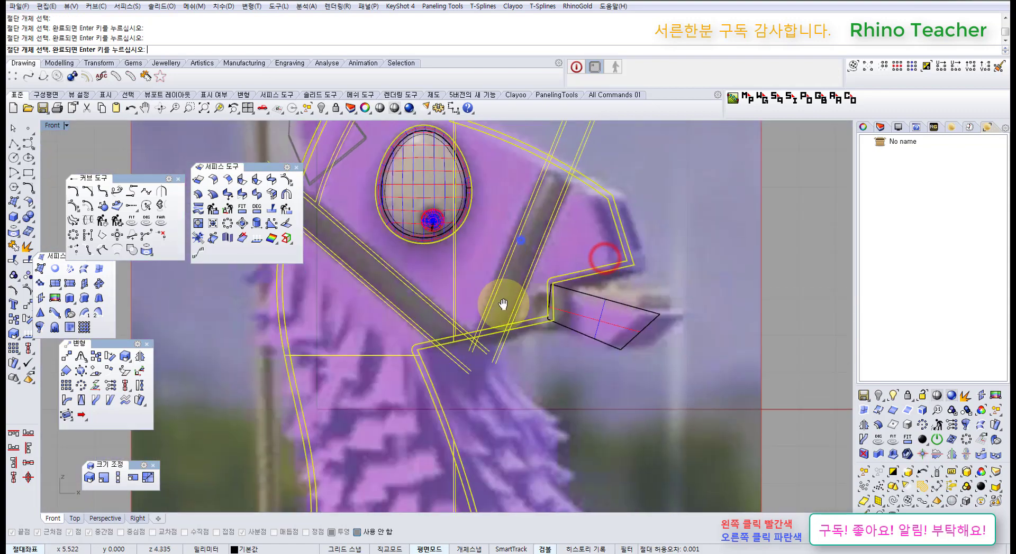
pyautogui.rightClick(504, 297)
# Show the split head in perspective and hide the reference picture layer 사진
pyautogui.moveTo(488, 306); pyautogui.dragTo(567, 341, button='right')
pyautogui.hotkey('ctrl', 'F4')
pyautogui.scroll(-6, 561, 312)
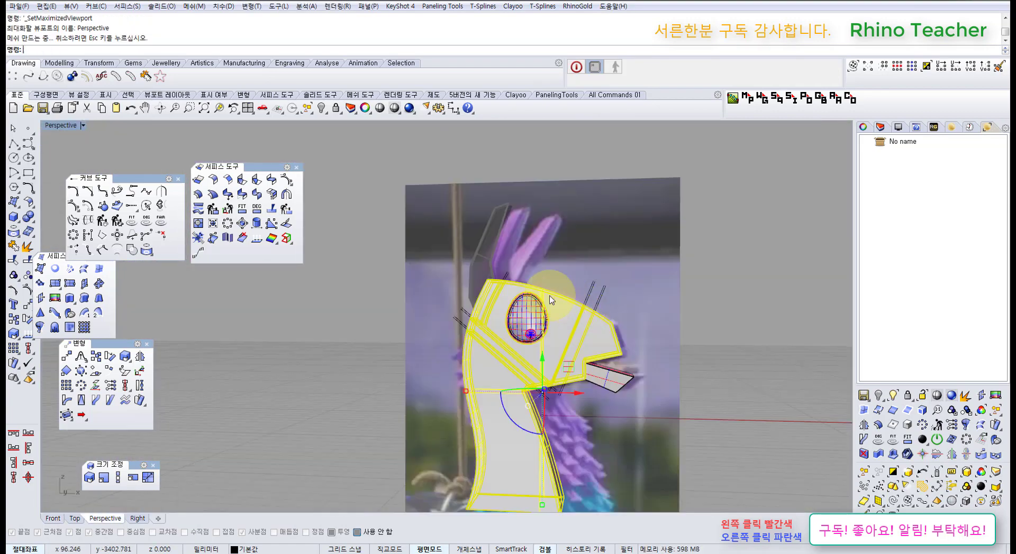
pyautogui.moveTo(537, 284); pyautogui.dragTo(484, 349, button='right')
pyautogui.scroll(5, 532, 398)
pyautogui.moveTo(532, 398); pyautogui.dragTo(688, 357, button='right')
pyautogui.click(754, 442)
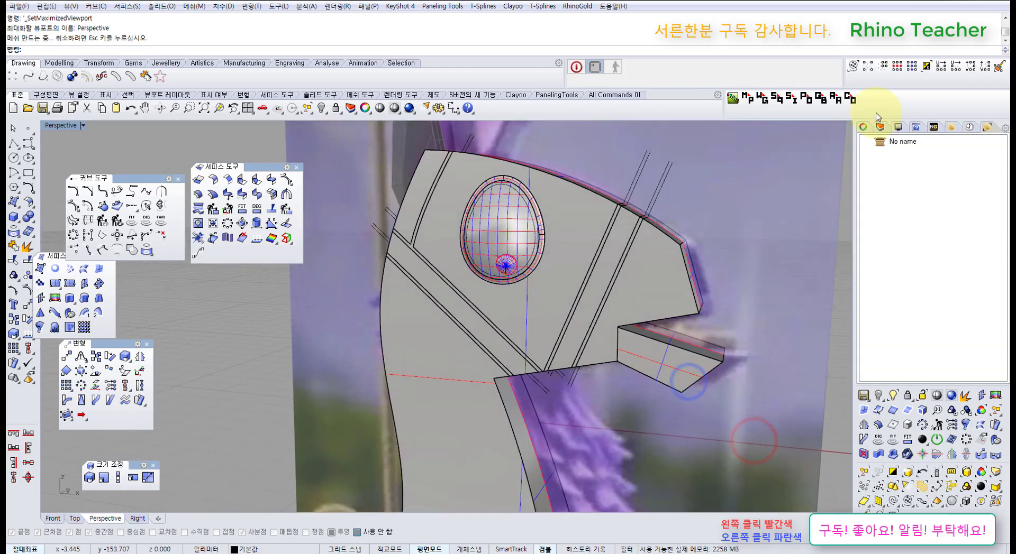
pyautogui.click(880, 127)
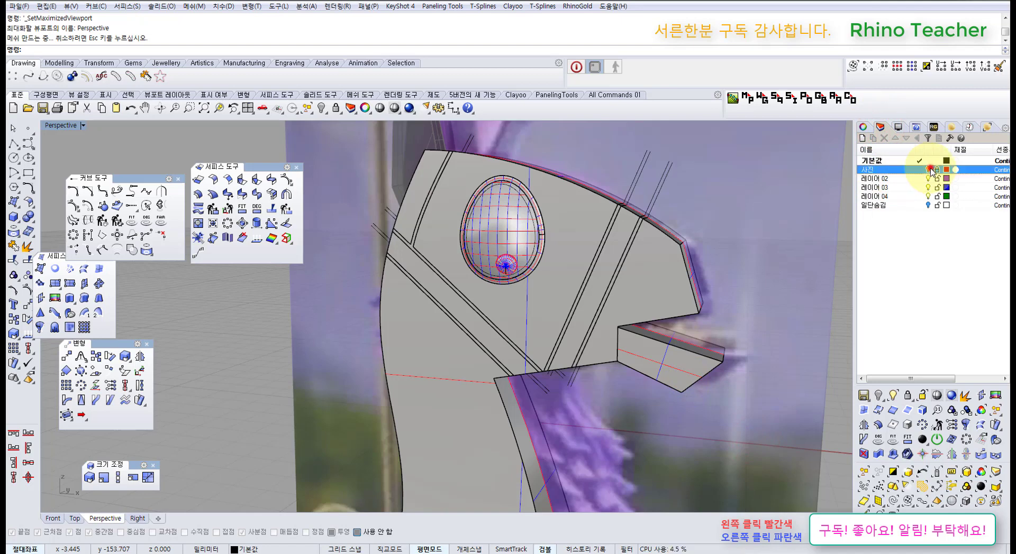
pyautogui.click(928, 169)
# Delete the two narrow outer strips between the paired front strap lines
pyautogui.moveTo(546, 233); pyautogui.dragTo(619, 242, button='right')
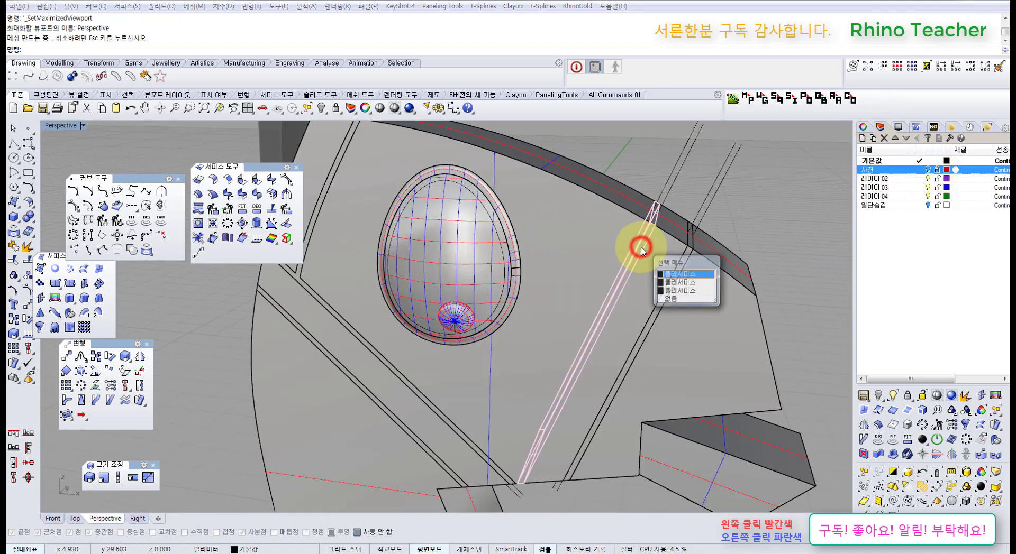
pyautogui.click(671, 274)
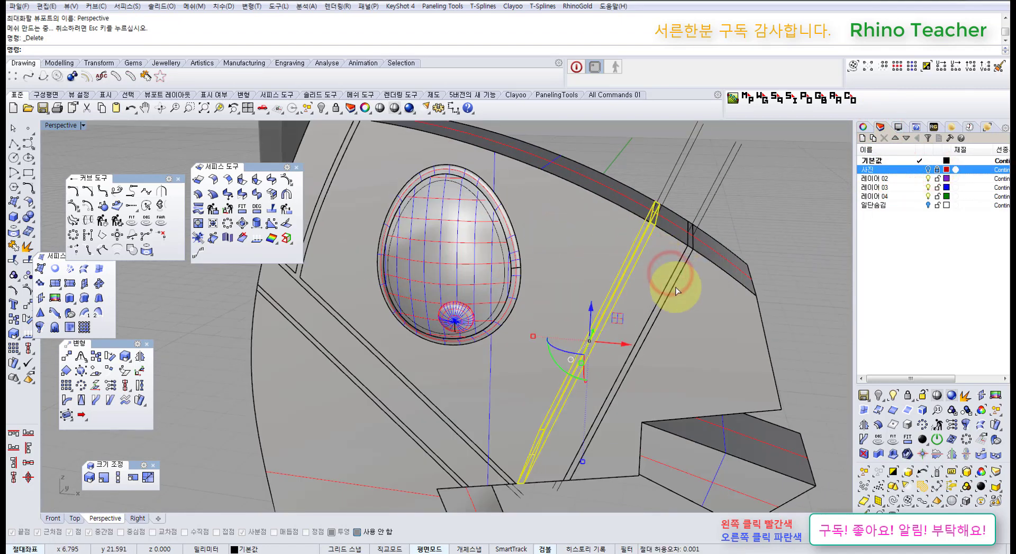
pyautogui.press('Delete')
pyautogui.scroll(3, 675, 281)
pyautogui.click(690, 276)
pyautogui.press('Delete')
# Hide the front, rear and diagonal strap curves
pyautogui.scroll(-7, 689, 275)
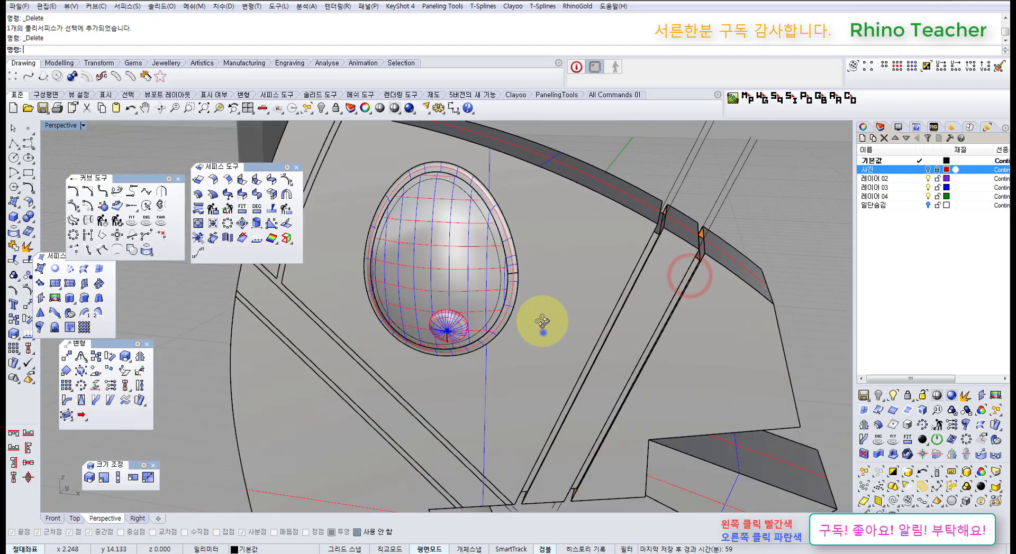
pyautogui.moveTo(541, 333); pyautogui.dragTo(563, 233, button='right')
pyautogui.scroll(-4, 670, 265)
pyautogui.moveTo(634, 233); pyautogui.dragTo(633, 232)
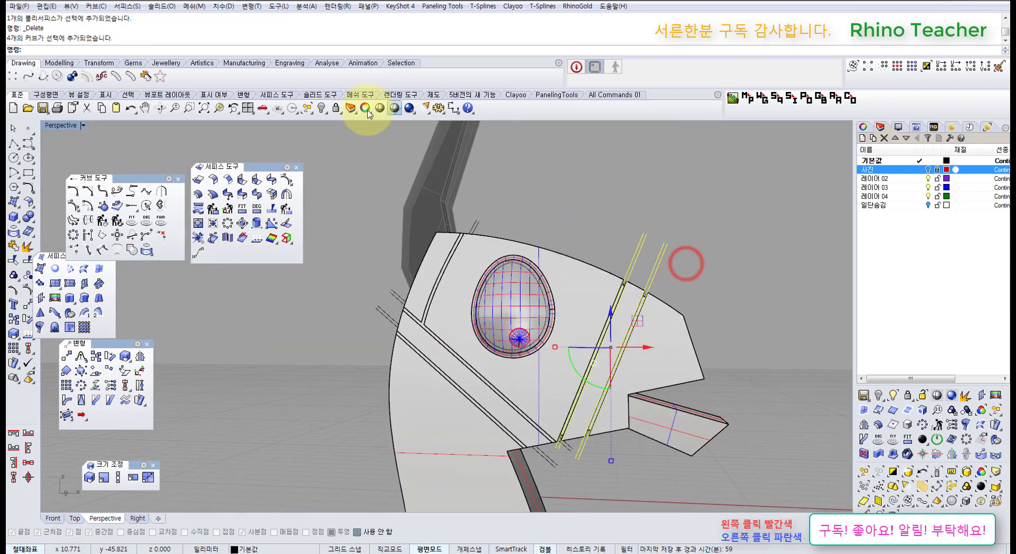
pyautogui.click(323, 108)
pyautogui.moveTo(392, 201); pyautogui.dragTo(413, 220, button='right')
pyautogui.scroll(4, 461, 226)
pyautogui.moveTo(508, 217); pyautogui.dragTo(460, 204)
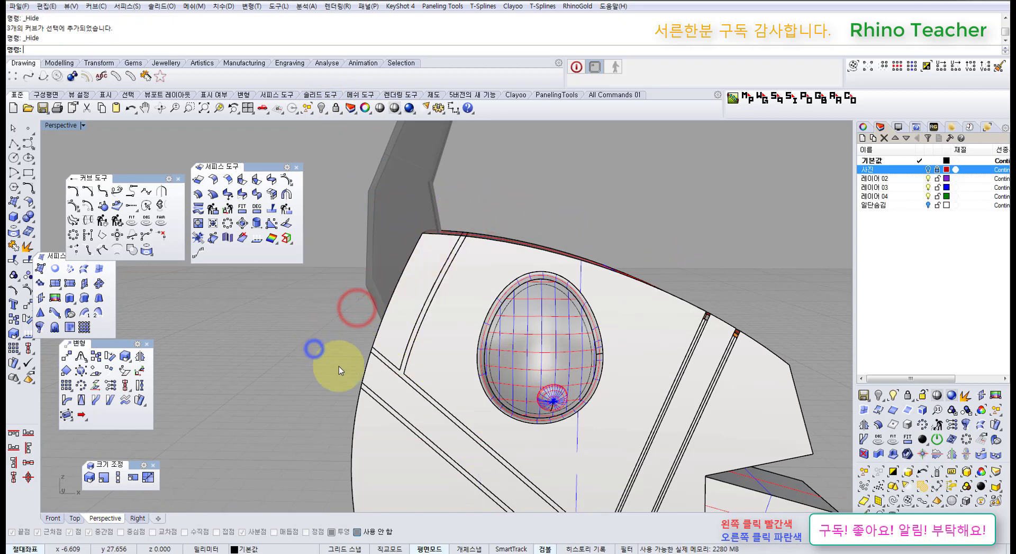
# Delete the T-shaped outer strip behind the eye and the narrow lower diagonal strip
pyautogui.scroll(8, 374, 290)
pyautogui.click(383, 294)
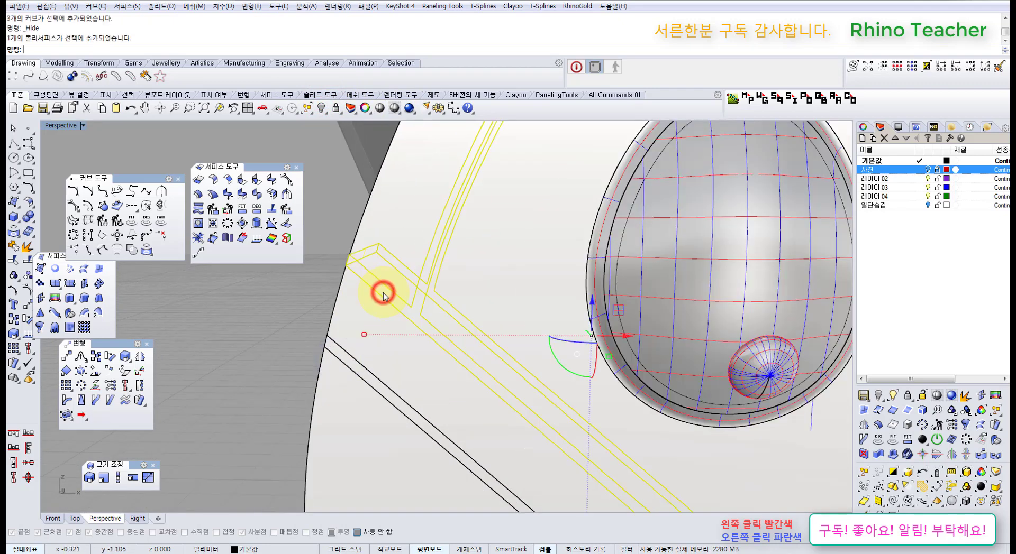
pyautogui.press('Delete')
pyautogui.scroll(6, 373, 358)
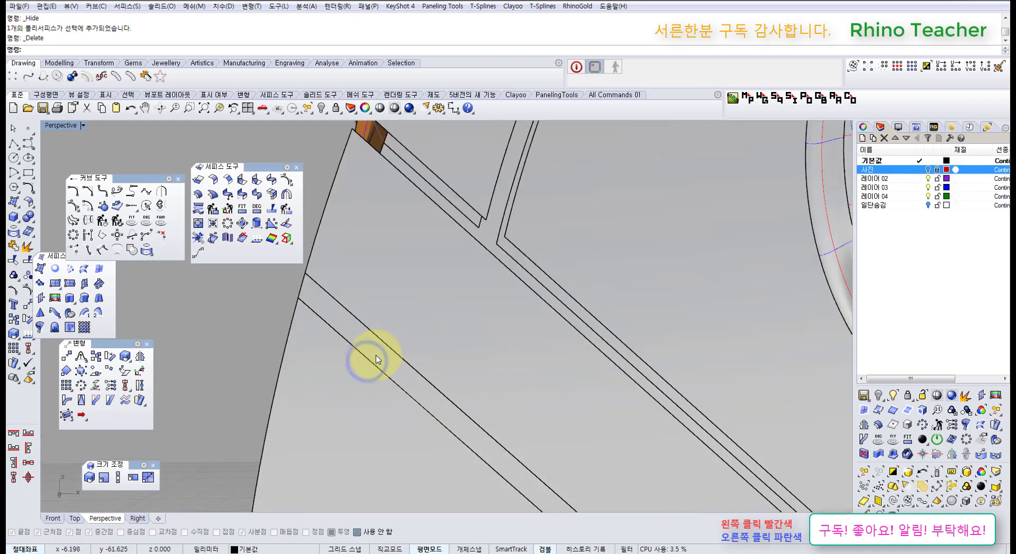
pyautogui.scroll(-5, 381, 363)
pyautogui.moveTo(390, 369); pyautogui.dragTo(341, 276, button='right')
pyautogui.scroll(-6, 367, 211)
pyautogui.click(320, 332)
pyautogui.press('Delete')
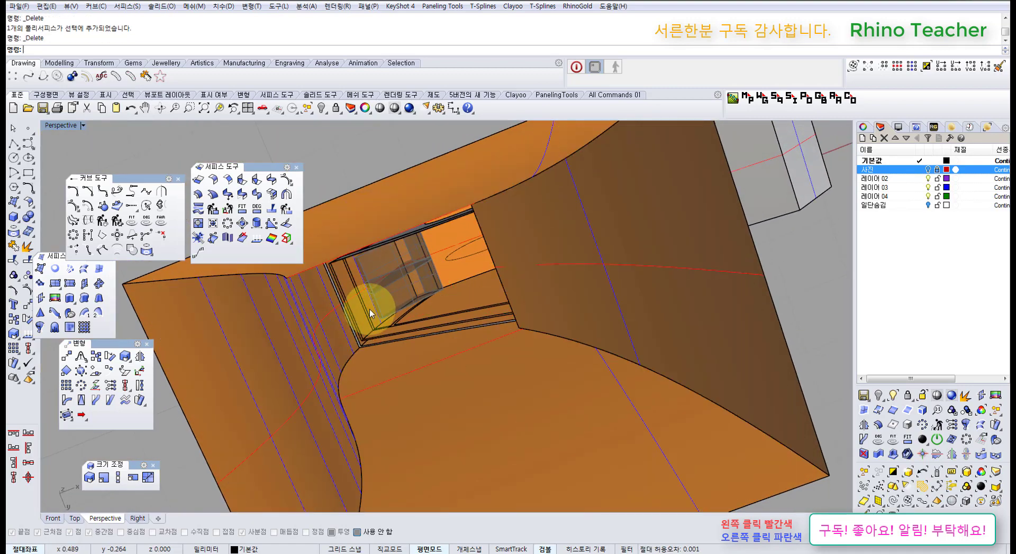
# Delete the inner shell panels beside the rear strap grooves, reaching them through the open neck
pyautogui.scroll(5, 432, 294)
pyautogui.click(460, 291)
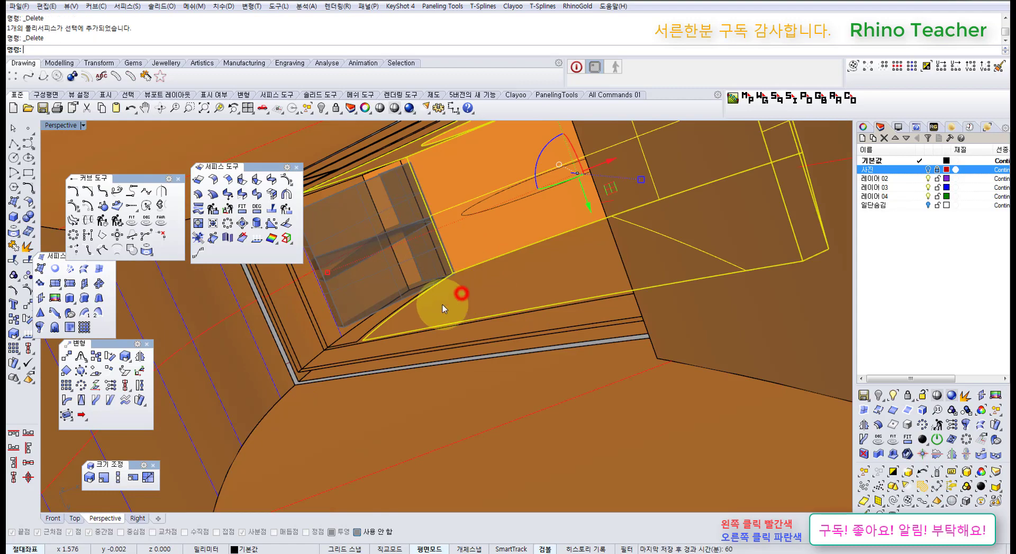
pyautogui.click(387, 347)
pyautogui.press('Delete')
pyautogui.click(351, 336)
pyautogui.press('Delete')
# Examine the strap grooves and the remaining inner shell pieces from several sides of the head
pyautogui.scroll(-6, 387, 299)
pyautogui.moveTo(388, 298); pyautogui.dragTo(405, 413, button='right')
pyautogui.moveTo(544, 302); pyautogui.dragTo(371, 280, button='right')
pyautogui.moveTo(454, 254); pyautogui.dragTo(481, 346, button='right')
pyautogui.click(481, 353)
pyautogui.moveTo(492, 308); pyautogui.dragTo(492, 339, button='right')
pyautogui.click(574, 232)
pyautogui.moveTo(439, 303); pyautogui.dragTo(445, 326, button='right')
# Delete the inner shell panels of the muzzle and of the band between the two front strap grooves
pyautogui.scroll(6, 444, 329)
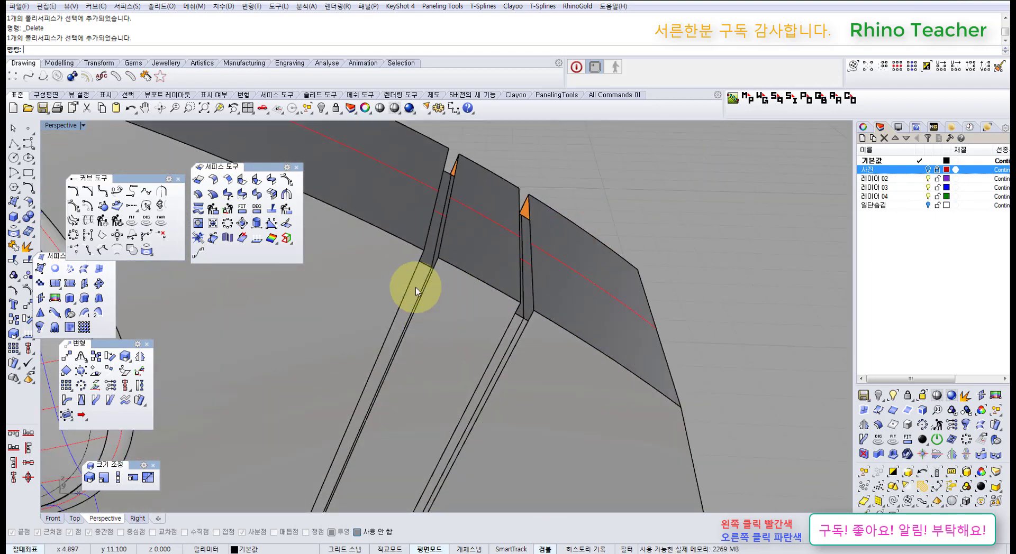
pyautogui.moveTo(423, 279)
pyautogui.mouseDown(button='right')
pyautogui.moveTo(503, 210)
pyautogui.moveTo(487, 192)
pyautogui.mouseUp(button='right')
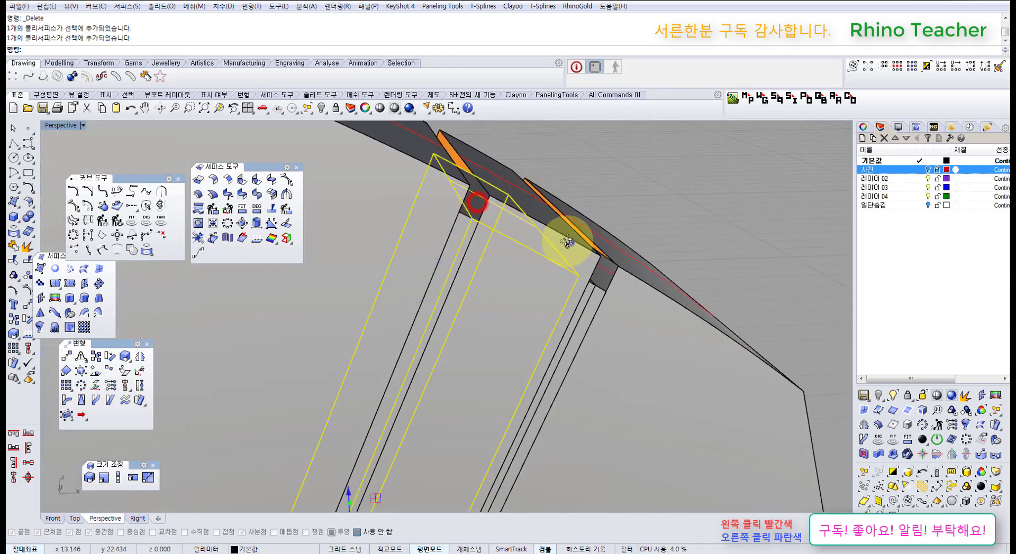
pyautogui.moveTo(567, 241); pyautogui.dragTo(596, 291, button='right')
pyautogui.scroll(5, 573, 267)
pyautogui.keyDown('shift'); pyautogui.click(596, 277); pyautogui.keyUp('shift')
pyautogui.scroll(-5, 594, 272)
pyautogui.scroll(-4, 596, 270)
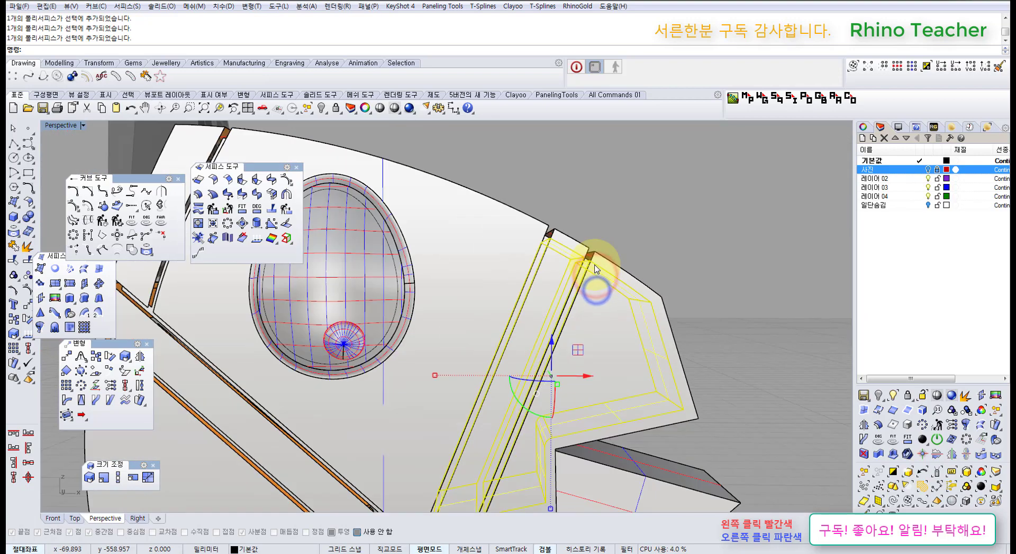
pyautogui.moveTo(580, 324); pyautogui.dragTo(653, 281, button='right')
pyautogui.moveTo(541, 338); pyautogui.dragTo(431, 288, button='right')
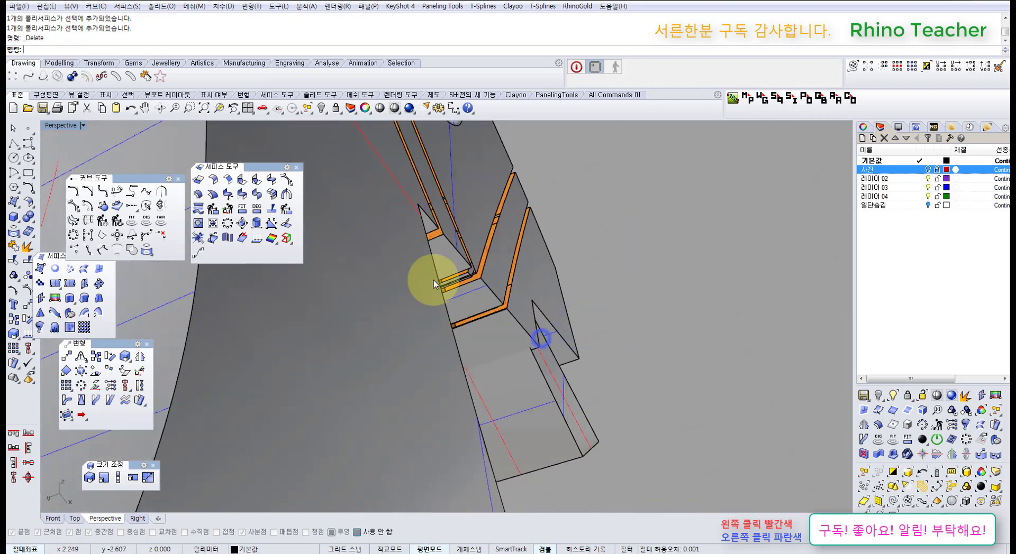
# Examine the strap grooves and remaining shell panels from inside the neck and outside the head
pyautogui.scroll(8, 428, 286)
pyautogui.moveTo(369, 291); pyautogui.dragTo(461, 318, button='right')
pyautogui.scroll(-8, 413, 251)
pyautogui.moveTo(470, 333); pyautogui.dragTo(470, 304, button='right')
pyautogui.moveTo(496, 227); pyautogui.dragTo(523, 232, button='right')
pyautogui.moveTo(473, 259); pyautogui.dragTo(466, 320, button='right')
pyautogui.scroll(5, 332, 260)
pyautogui.moveTo(331, 261); pyautogui.dragTo(349, 371, button='right')
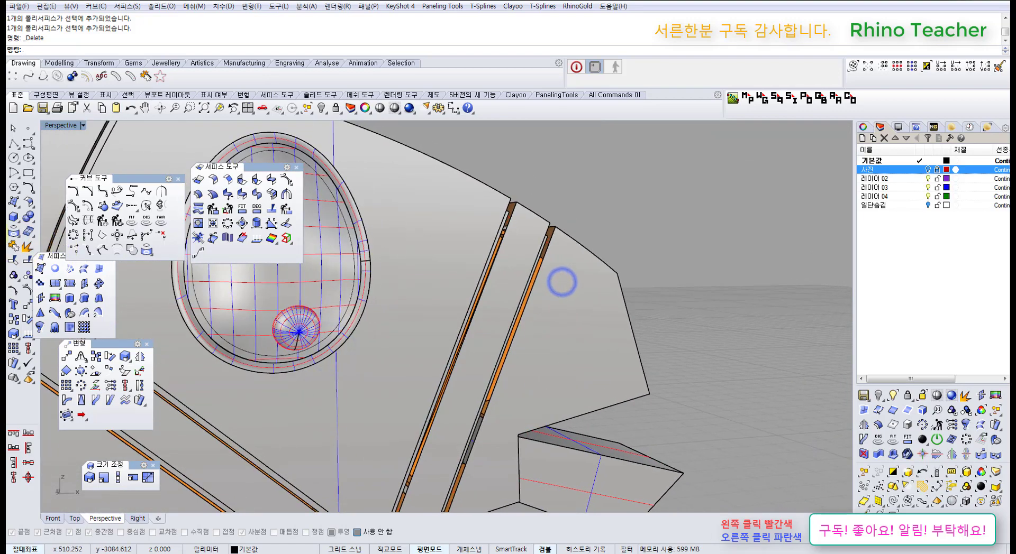
pyautogui.moveTo(508, 291)
pyautogui.mouseDown(button='right')
pyautogui.moveTo(465, 301)
pyautogui.moveTo(481, 301)
pyautogui.mouseUp(button='right')
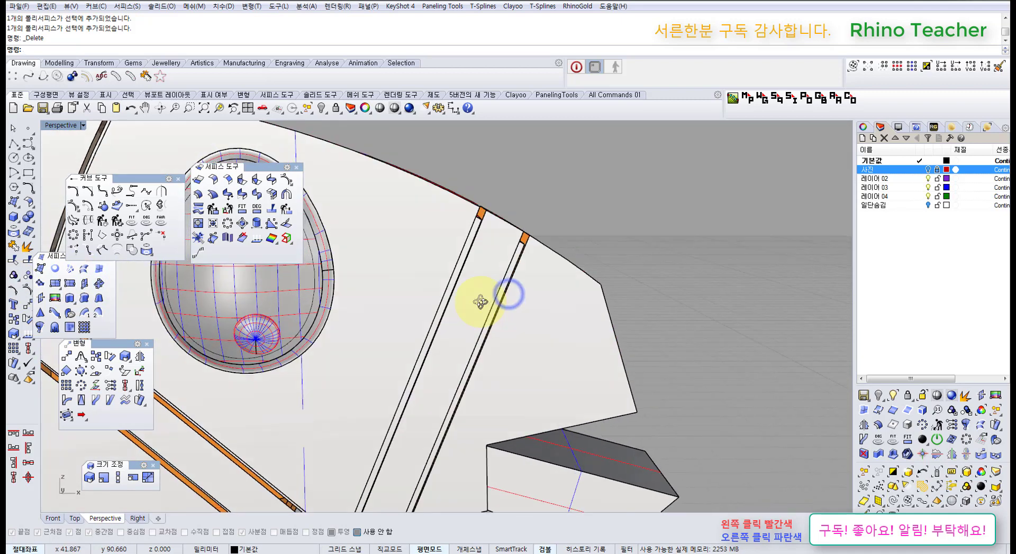
# Duplicate the borders of the head's outer and inner shell panels as curves
pyautogui.moveTo(580, 193); pyautogui.dragTo(465, 281)
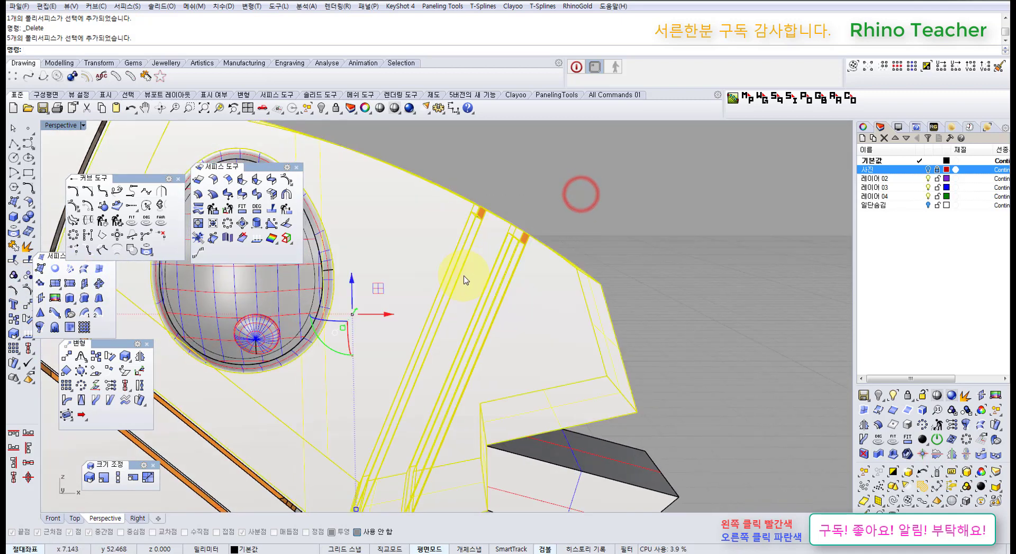
pyautogui.moveTo(433, 336); pyautogui.dragTo(532, 401, button='right')
pyautogui.moveTo(428, 341); pyautogui.dragTo(427, 340)
pyautogui.moveTo(349, 260); pyautogui.dragTo(478, 252, button='right')
pyautogui.moveTo(446, 280); pyautogui.dragTo(447, 283)
pyautogui.scroll(3, 454, 324)
pyautogui.moveTo(452, 321); pyautogui.dragTo(467, 298, button='right')
pyautogui.scroll(2, 465, 243)
pyautogui.scroll(-6, 465, 243)
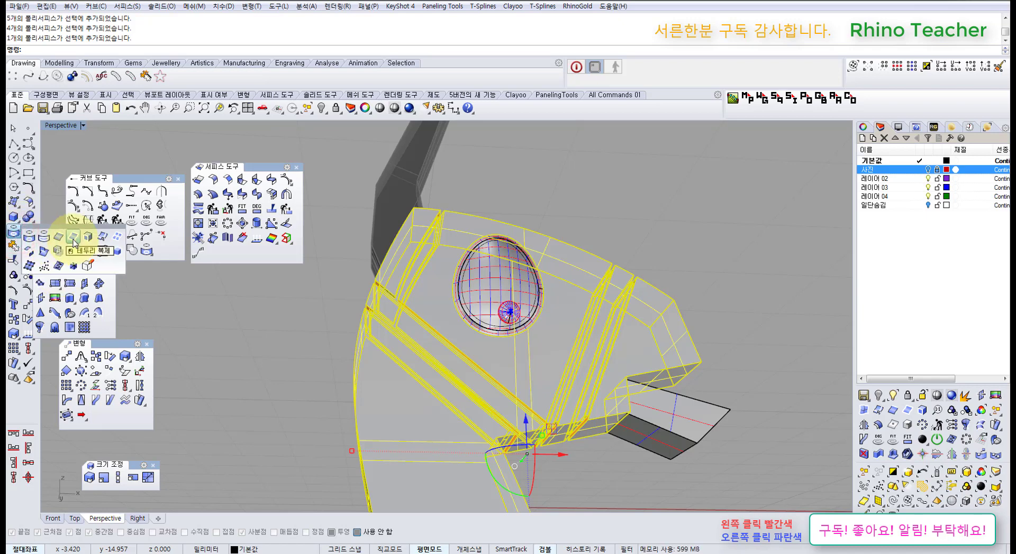
pyautogui.click(73, 239)
# Lock everything except the duplicated border curves
pyautogui.moveTo(609, 281); pyautogui.dragTo(575, 358, button='right')
pyautogui.scroll(8, 539, 462)
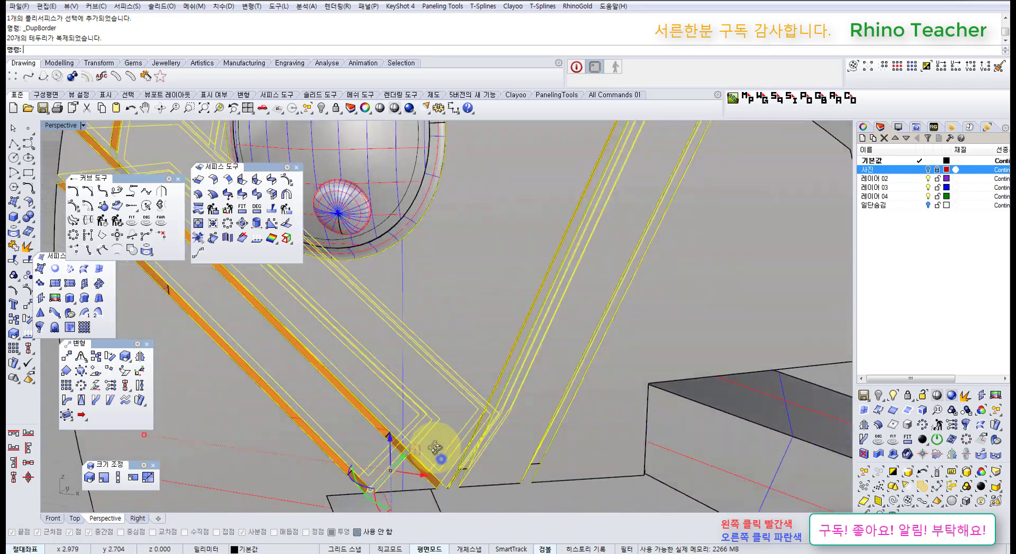
pyautogui.moveTo(441, 460); pyautogui.dragTo(502, 415, button='right')
pyautogui.scroll(5, 528, 411)
pyautogui.scroll(-7, 500, 414)
pyautogui.moveTo(497, 346); pyautogui.dragTo(456, 431, button='right')
pyautogui.scroll(-6, 467, 388)
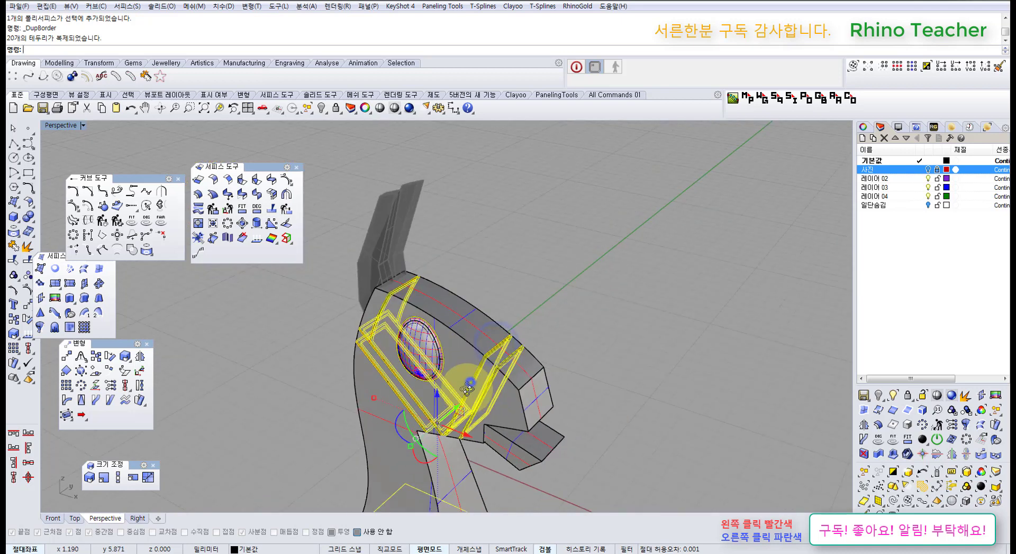
pyautogui.moveTo(470, 382); pyautogui.dragTo(458, 373, button='right')
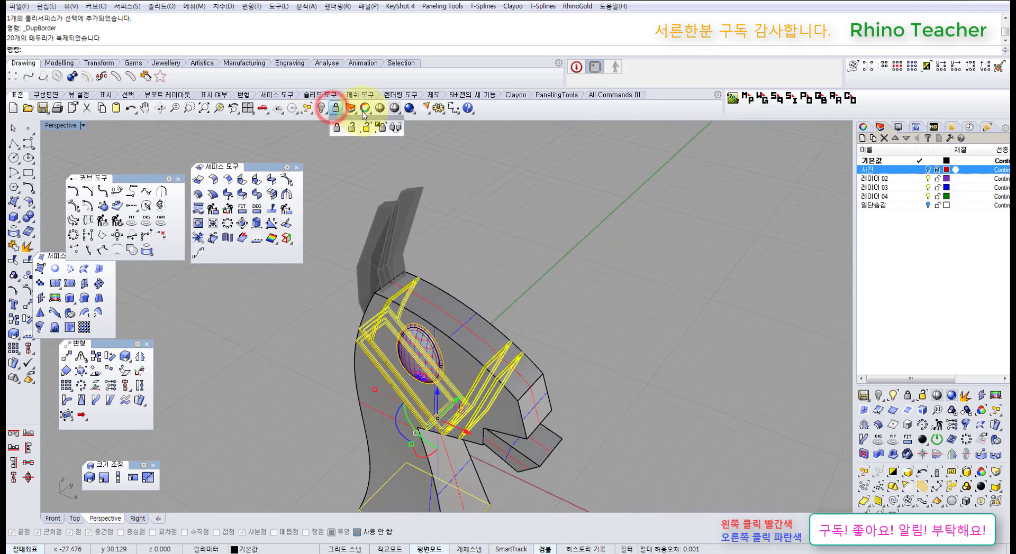
pyautogui.click(367, 128)
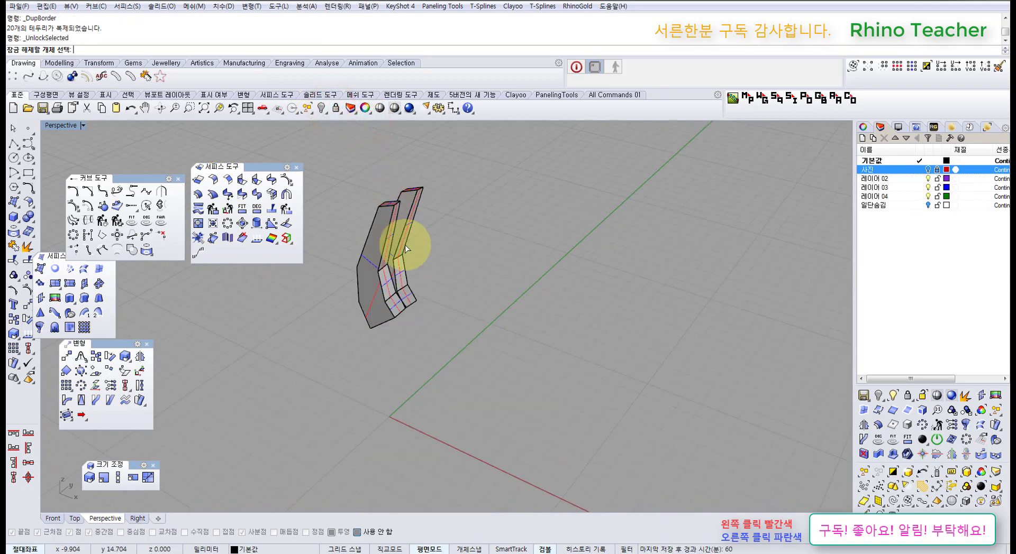
pyautogui.press('Escape')
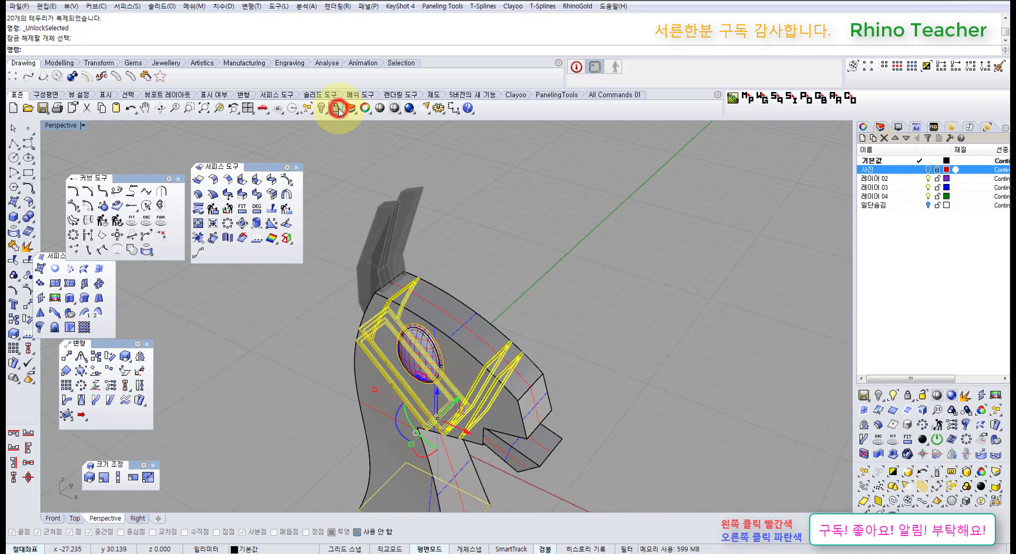
pyautogui.click(523, 283)
pyautogui.moveTo(404, 350); pyautogui.dragTo(451, 321, button='right')
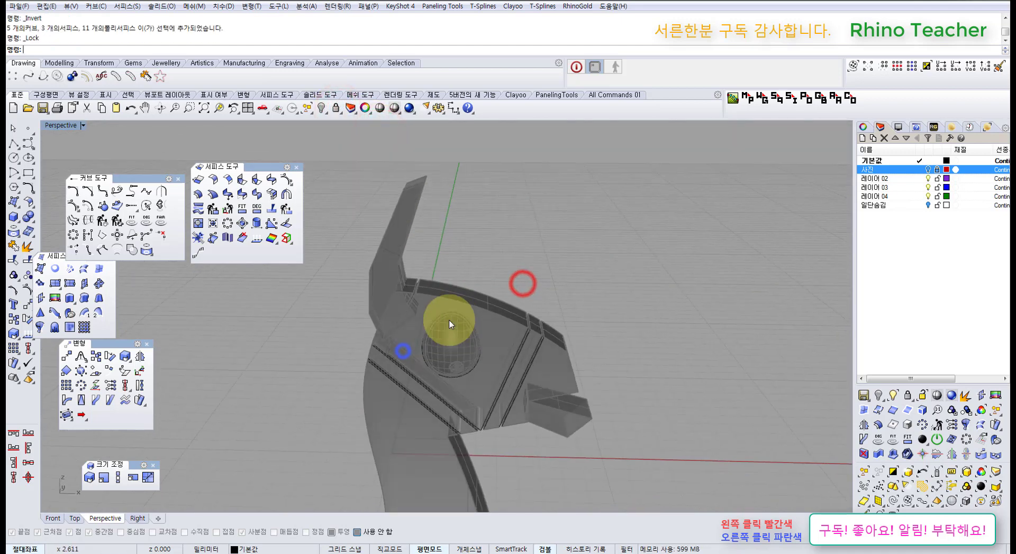
# Hide the border curve around the eye opening among the duplicated curves
pyautogui.moveTo(506, 229); pyautogui.dragTo(313, 446)
pyautogui.scroll(7, 424, 330)
pyautogui.click(541, 187)
pyautogui.moveTo(501, 283); pyautogui.dragTo(517, 278, button='right')
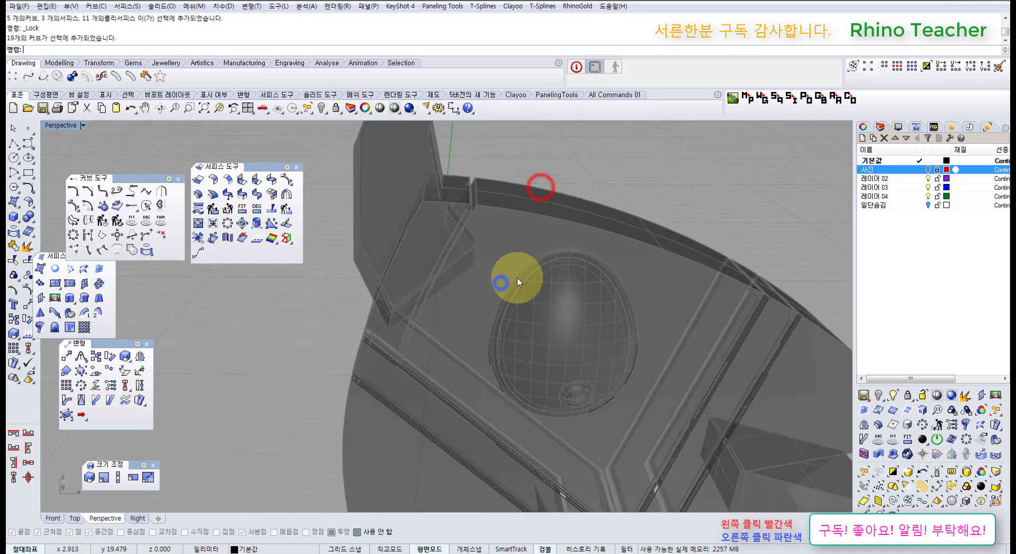
pyautogui.moveTo(636, 204); pyautogui.dragTo(563, 322)
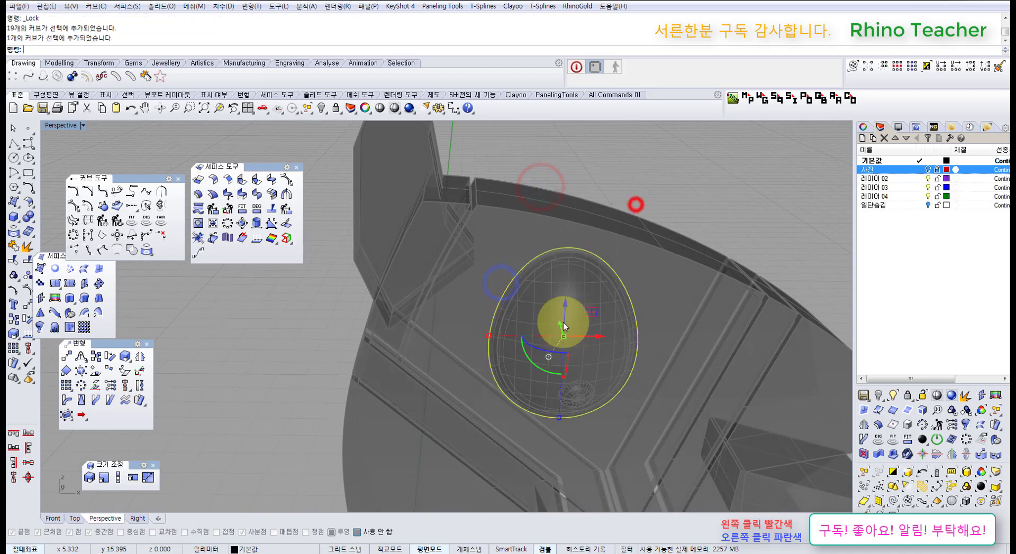
pyautogui.click(321, 109)
# Loft a groove wall between the outer and inner border curves on the rear edge of the eye panel
pyautogui.moveTo(414, 283); pyautogui.dragTo(513, 217, button='right')
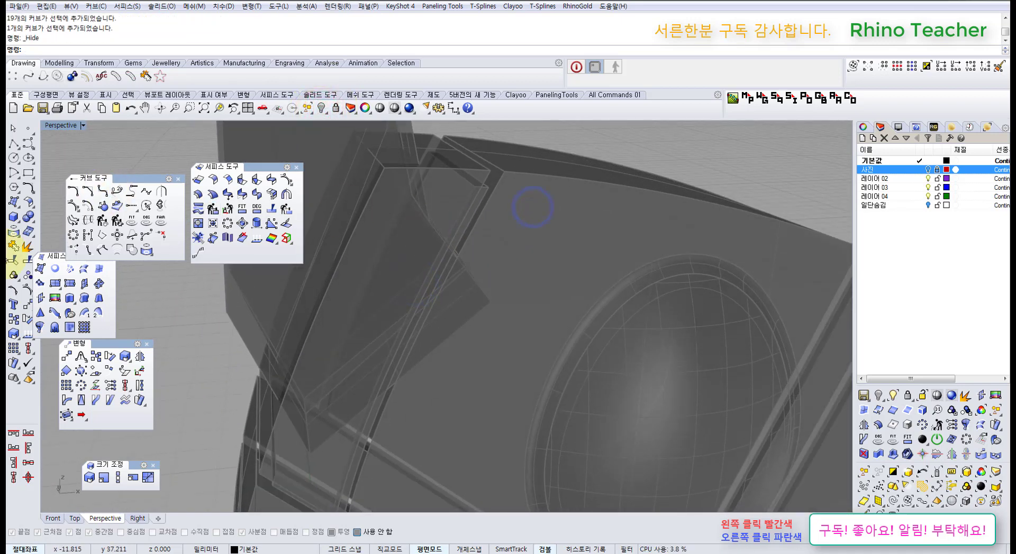
pyautogui.scroll(2, 429, 224)
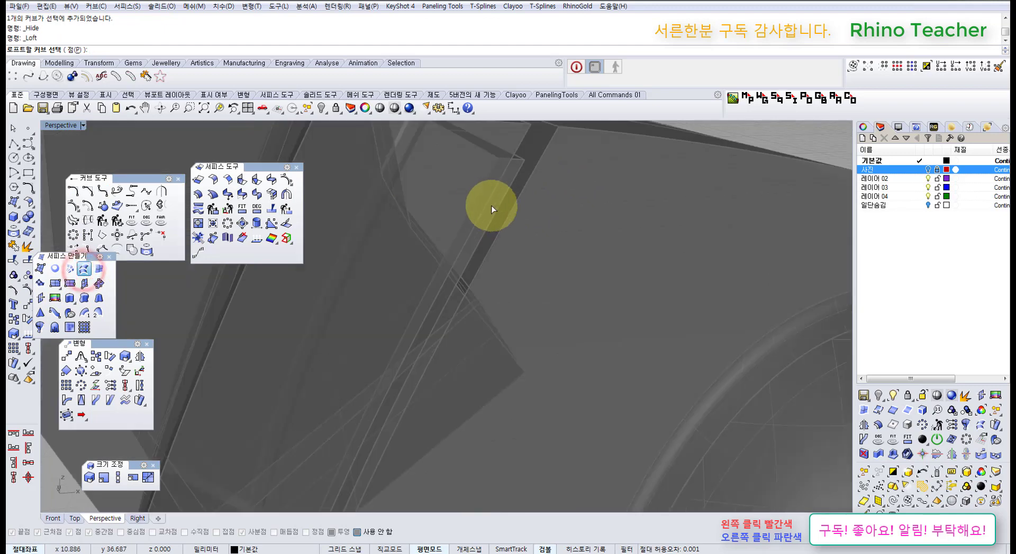
pyautogui.click(499, 208)
pyautogui.scroll(-4, 511, 215)
pyautogui.moveTo(528, 221); pyautogui.dragTo(503, 239, button='right')
pyautogui.rightClick(502, 239)
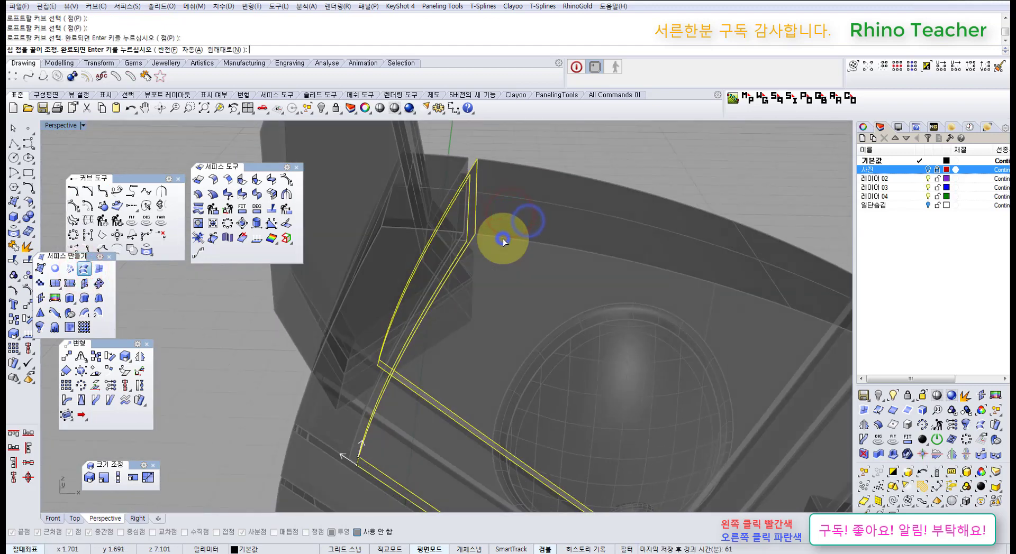
pyautogui.rightClick(484, 280)
# Loft a groove wall between the outer and inner border curves of the panel below the ear
pyautogui.moveTo(465, 310); pyautogui.dragTo(373, 242, button='right')
pyautogui.click(567, 317)
pyautogui.click(554, 437)
pyautogui.click(365, 235)
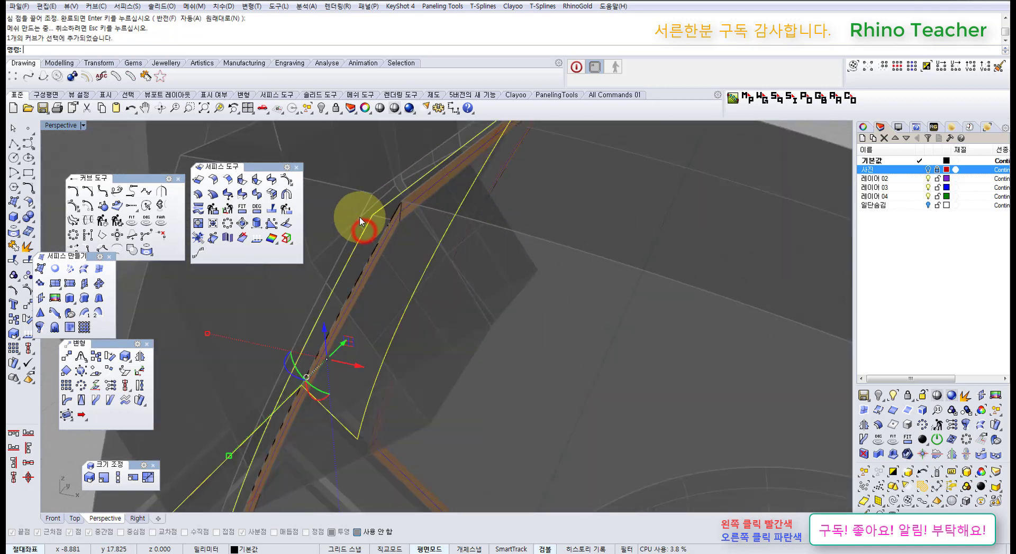
pyautogui.click(358, 219)
pyautogui.rightClick(358, 218)
pyautogui.press('Return')
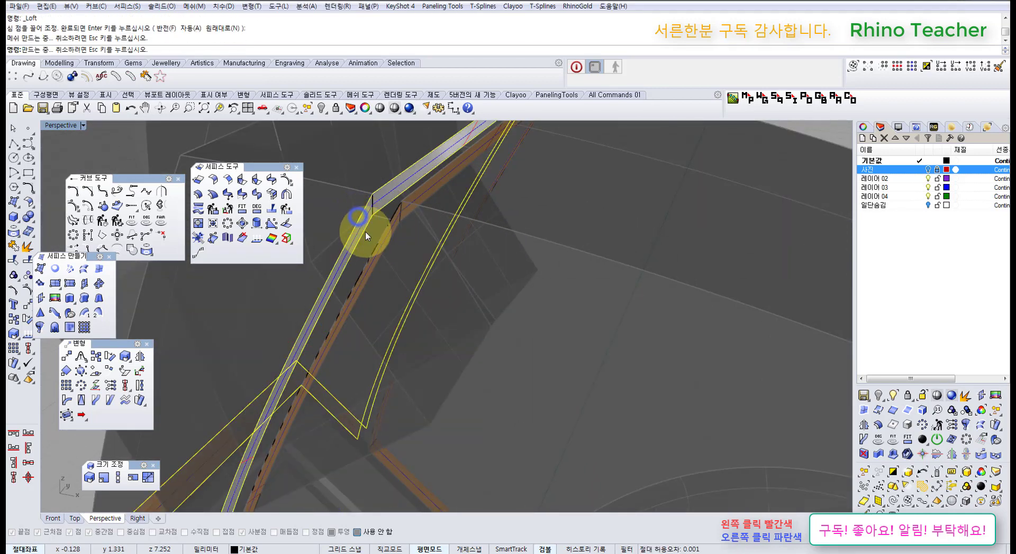
# Loft a groove wall between the border curves on the upper edge of the diagonal rear band
pyautogui.scroll(-5, 367, 233)
pyautogui.moveTo(368, 234); pyautogui.dragTo(329, 319, button='right')
pyautogui.scroll(4, 521, 281)
pyautogui.moveTo(501, 323)
pyautogui.mouseDown(button='right')
pyautogui.moveTo(494, 306)
pyautogui.moveTo(503, 295)
pyautogui.moveTo(569, 280)
pyautogui.moveTo(567, 268)
pyautogui.moveTo(560, 284)
pyautogui.moveTo(587, 283)
pyautogui.mouseUp(button='right')
pyautogui.click(575, 289)
pyautogui.rightClick(553, 316)
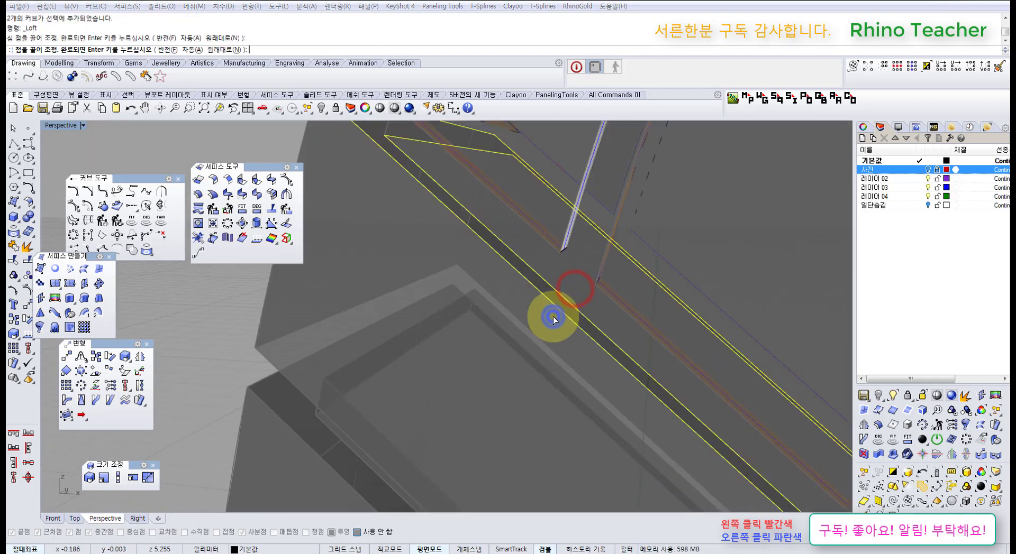
pyautogui.rightClick(554, 317)
pyautogui.press('Return')
# Loft a groove wall between the border curves on the lower edge of the diagonal rear band
pyautogui.scroll(-5, 480, 311)
pyautogui.moveTo(482, 311); pyautogui.dragTo(494, 354, button='right')
pyautogui.keyDown('shift'); pyautogui.moveTo(494, 354); pyautogui.dragTo(418, 363, button='right'); pyautogui.keyUp('shift')
pyautogui.rightClick(500, 316)
pyautogui.press('Return')
# Loft a groove wall between the outer and inner border curves on the neck panel's upper edge
pyautogui.moveTo(450, 329); pyautogui.dragTo(399, 373)
pyautogui.rightClick(402, 369)
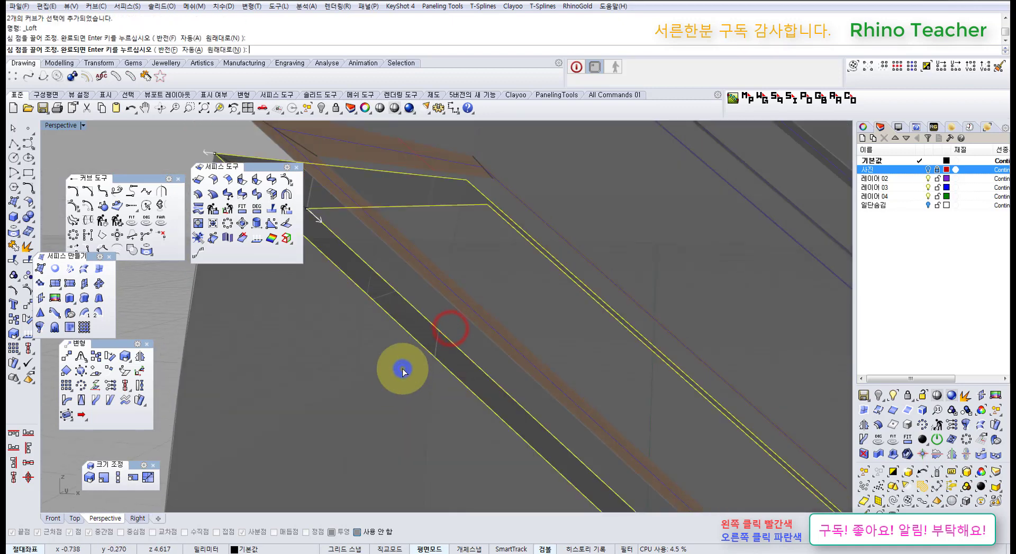
pyautogui.rightClick(402, 370)
pyautogui.press('Return')
# Loft walls between the outer and inner border curve pairs beside the rear one of the two front strap grooves
pyautogui.moveTo(402, 370); pyautogui.dragTo(469, 362, button='right')
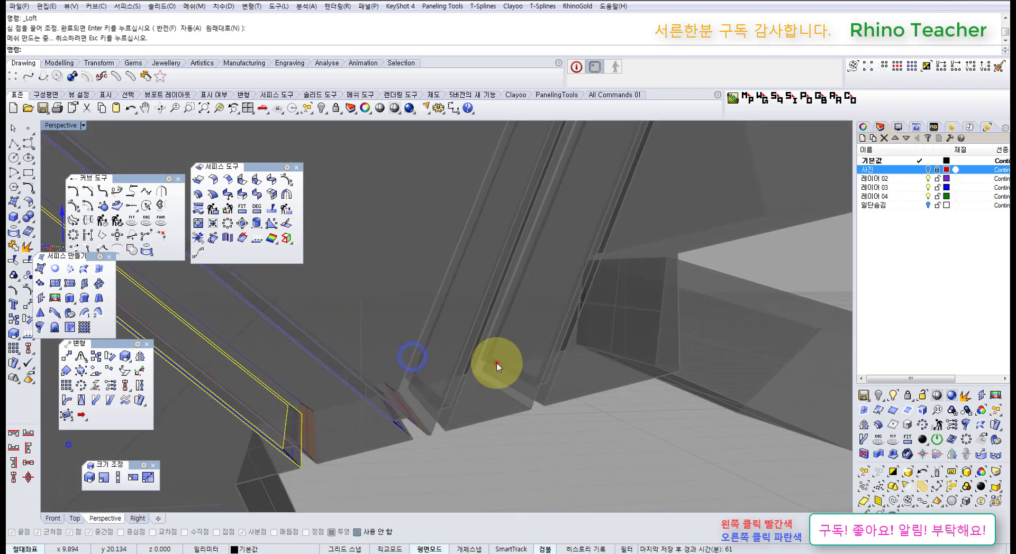
pyautogui.click(496, 363)
pyautogui.scroll(3, 479, 373)
pyautogui.rightClick(449, 391)
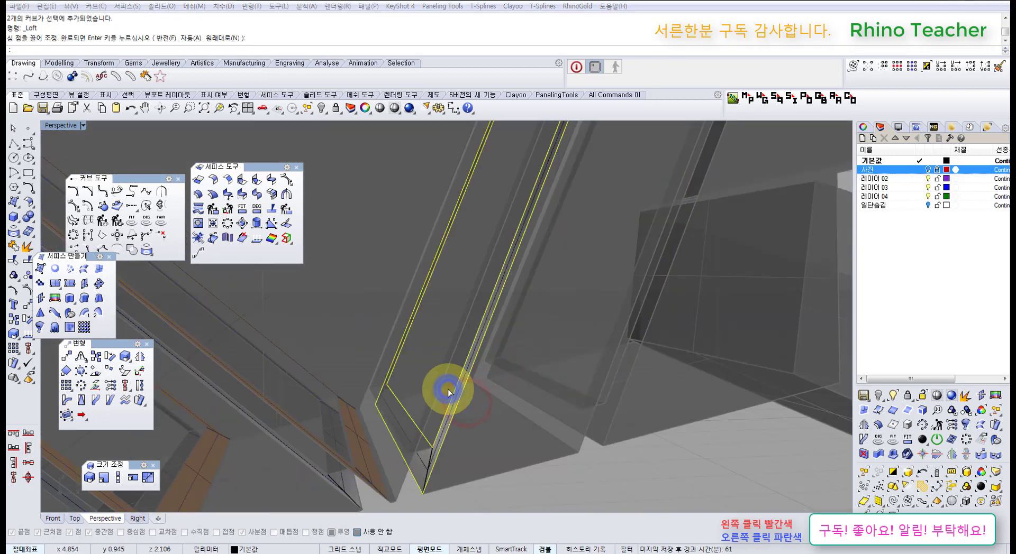
pyautogui.press('Return')
pyautogui.press('Return')
pyautogui.moveTo(447, 389); pyautogui.dragTo(550, 411, button='right')
pyautogui.rightClick(424, 373)
pyautogui.press('Return')
# Loft a groove wall between the outer and inner border curves on the muzzle panel's rear edge
pyautogui.moveTo(614, 405); pyautogui.dragTo(449, 373, button='right')
pyautogui.rightClick(446, 373)
pyautogui.click(544, 349)
pyautogui.moveTo(531, 346); pyautogui.dragTo(454, 302)
pyautogui.rightClick(453, 302)
pyautogui.rightClick(454, 302)
pyautogui.rightClick(454, 302)
pyautogui.press('Return')
# Loft a groove wall between the border curves on the front edge of the band between the two front grooves
pyautogui.scroll(-4, 454, 302)
pyautogui.moveTo(453, 302); pyautogui.dragTo(374, 341, button='right')
pyautogui.scroll(3, 374, 342)
pyautogui.moveTo(364, 337); pyautogui.dragTo(326, 329)
pyautogui.rightClick(326, 329)
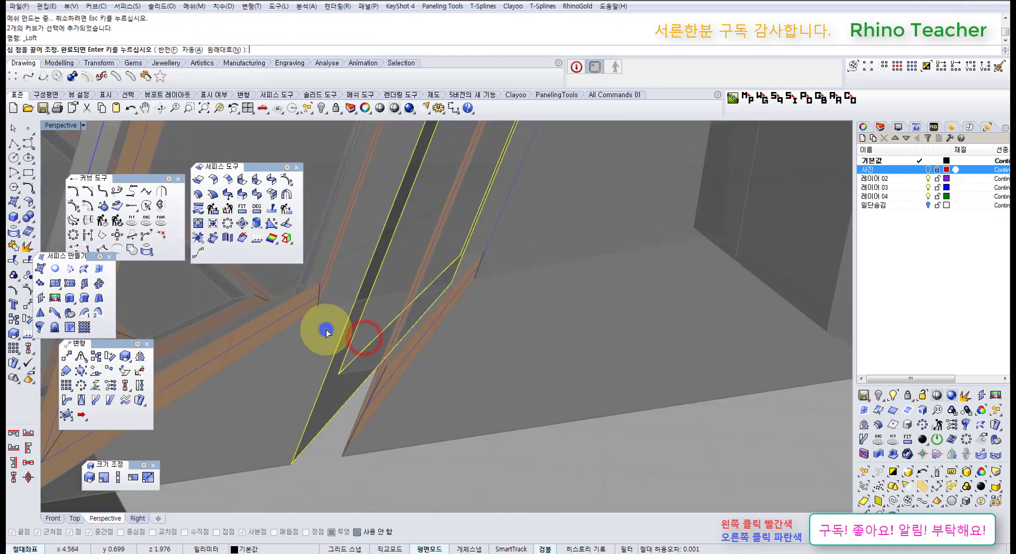
pyautogui.rightClick(326, 329)
pyautogui.press('Return')
# Unlock the locked head, ear and eye objects
pyautogui.scroll(-4, 326, 329)
pyautogui.moveTo(326, 329); pyautogui.dragTo(448, 434, button='right')
pyautogui.scroll(-5, 381, 364)
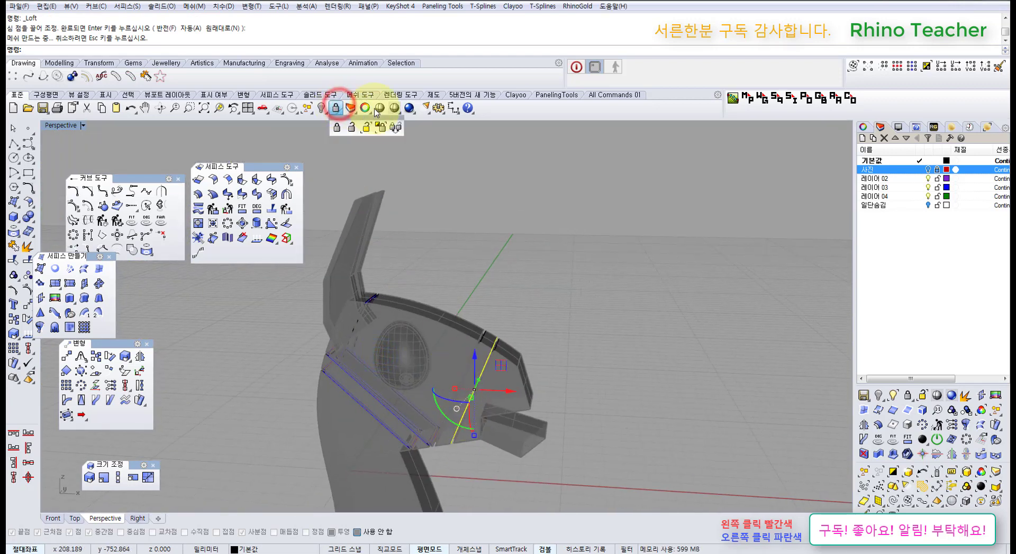
pyautogui.click(336, 108)
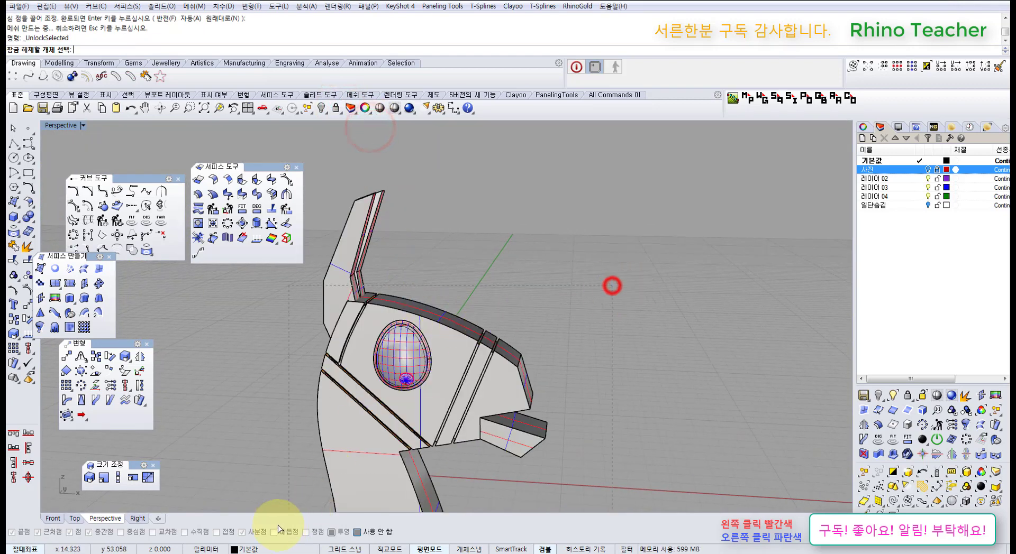
pyautogui.moveTo(278, 525); pyautogui.dragTo(274, 528)
pyautogui.rightClick(393, 373)
pyautogui.moveTo(434, 379); pyautogui.dragTo(461, 354, button='right')
pyautogui.click(571, 301)
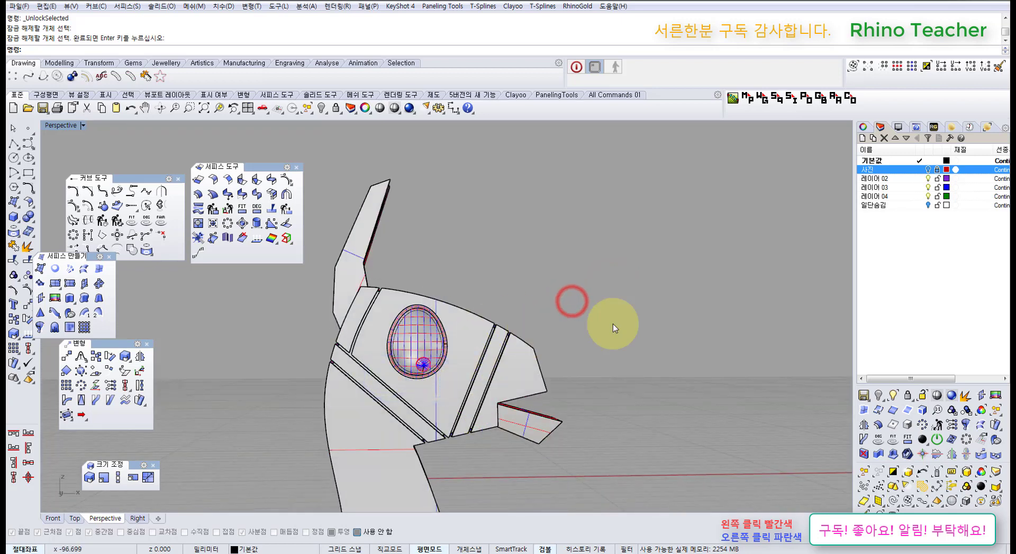
# Join the head's outer panels, inner panels and lofted groove walls into one polysurface
pyautogui.moveTo(478, 388); pyautogui.dragTo(479, 390)
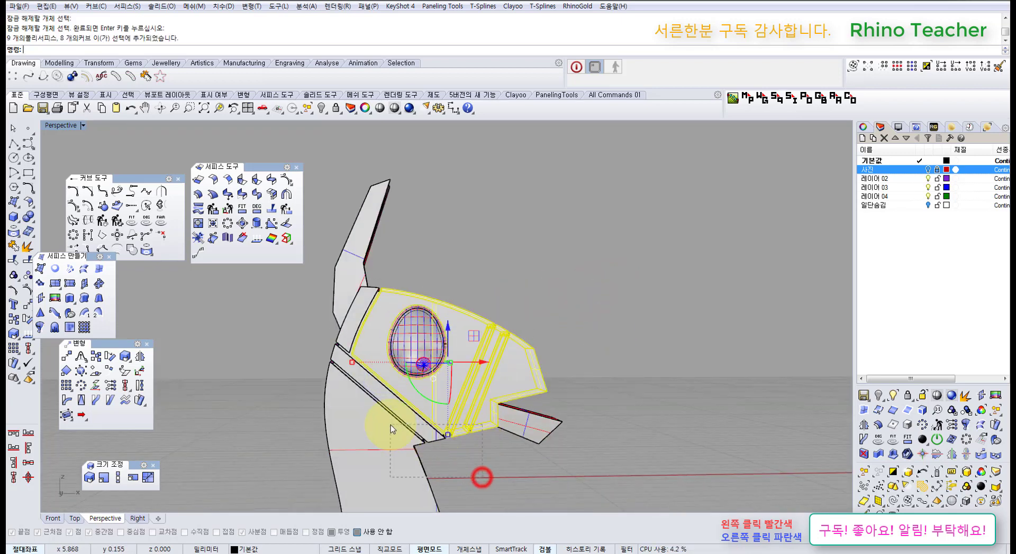
pyautogui.moveTo(390, 424); pyautogui.dragTo(389, 421)
pyautogui.scroll(4, 340, 318)
pyautogui.moveTo(316, 301); pyautogui.dragTo(317, 300)
pyautogui.moveTo(356, 333); pyautogui.dragTo(418, 348, button='right')
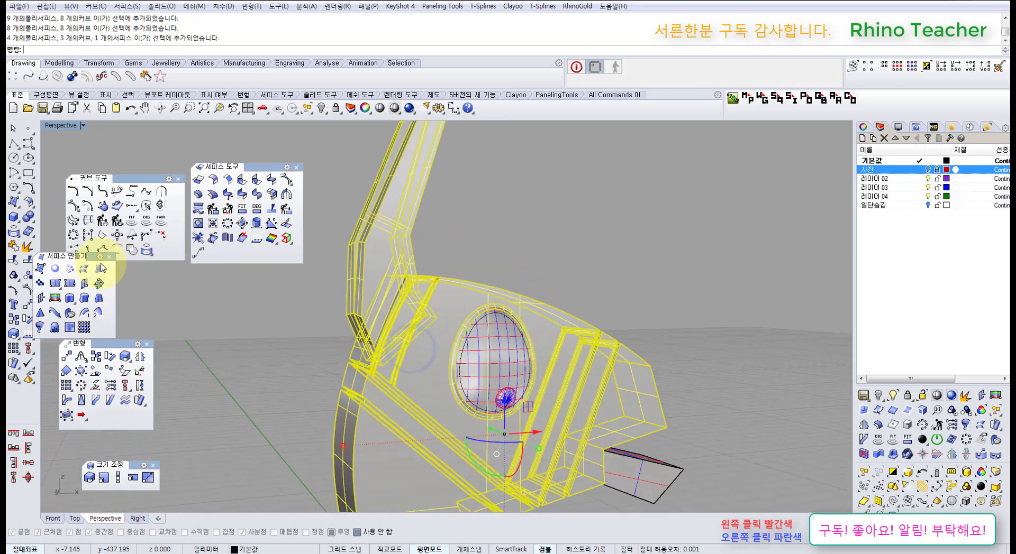
pyautogui.click(16, 249)
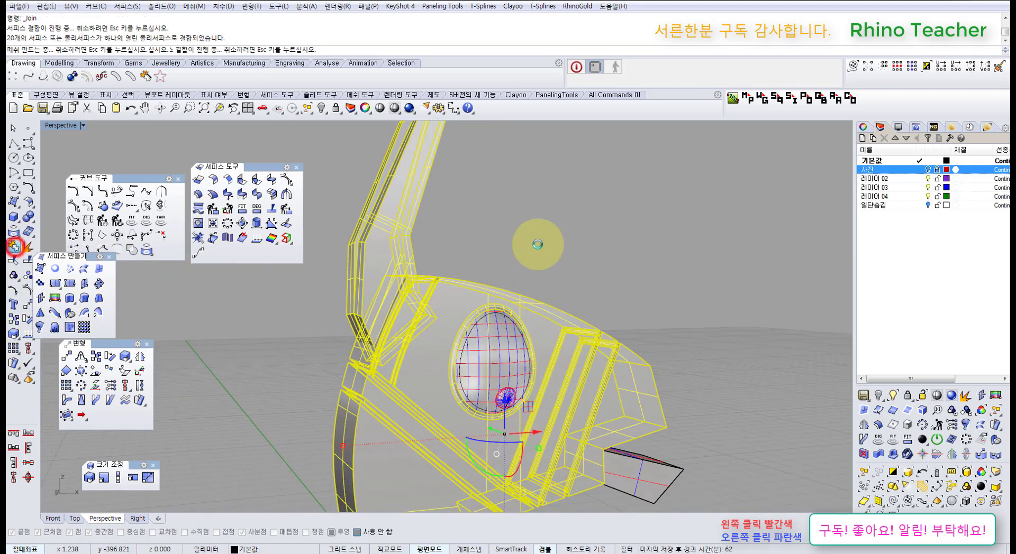
pyautogui.click(553, 242)
# Hide the joined head shell as a check and undo the hiding
pyautogui.click(447, 316)
pyautogui.moveTo(435, 327); pyautogui.dragTo(421, 311, button='right')
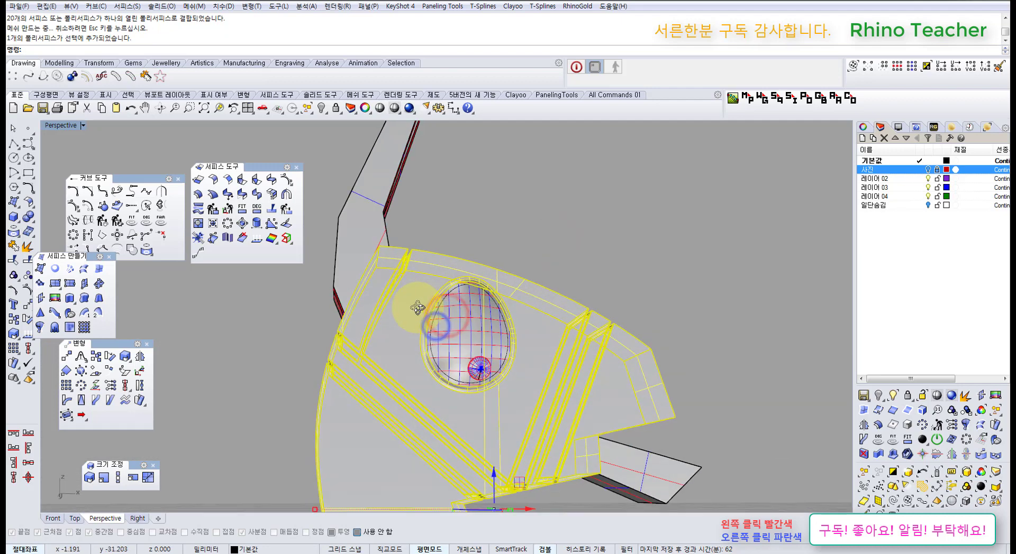
pyautogui.hotkey('ctrl', 'h')
pyautogui.hotkey('ctrl', 'z')
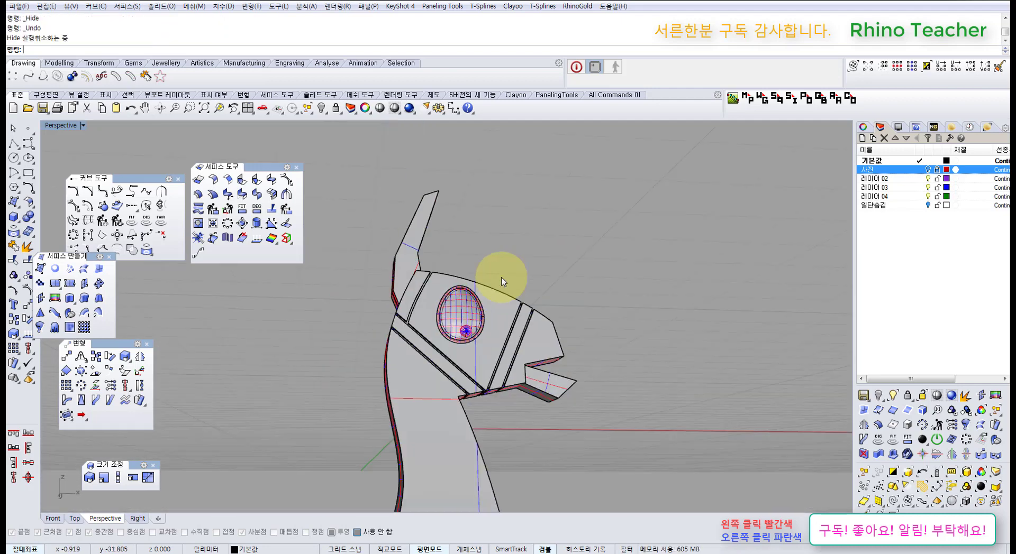
# Select all curves in the model and hide them
pyautogui.moveTo(502, 278); pyautogui.dragTo(638, 292, button='right')
pyautogui.click(639, 291)
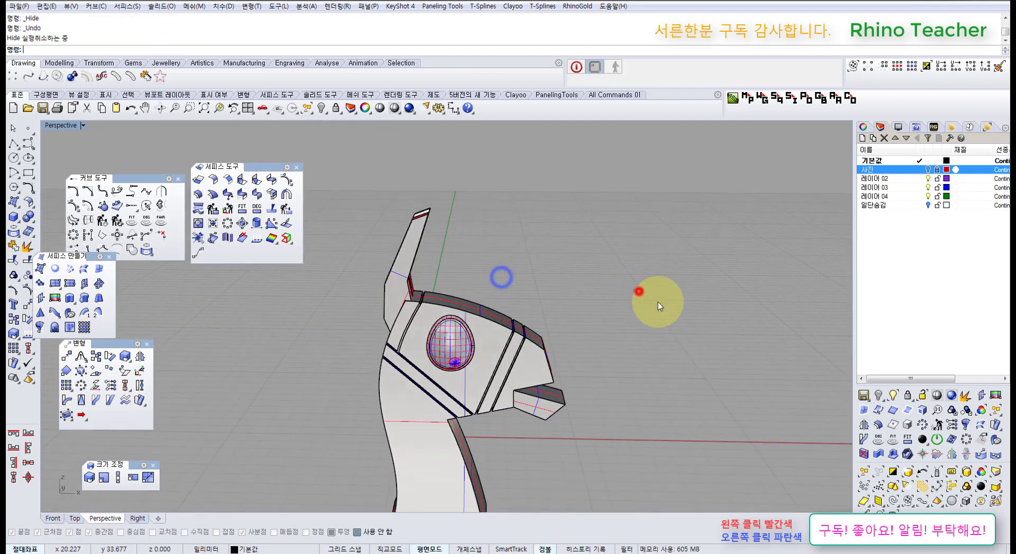
pyautogui.click(893, 503)
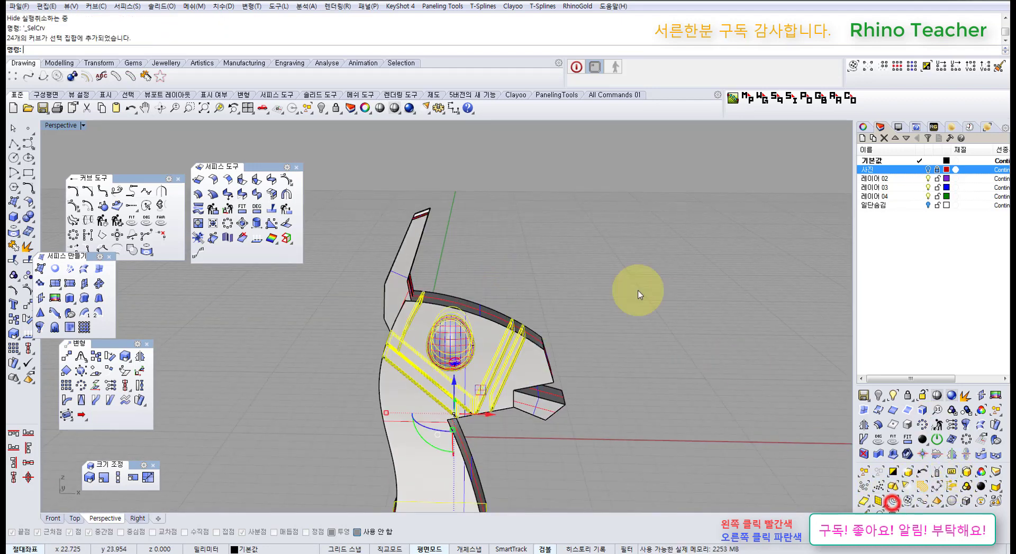
pyautogui.click(321, 113)
pyautogui.click(480, 254)
# Maximize the Front view and show the reference photo on the 사진 layer
pyautogui.moveTo(474, 333); pyautogui.dragTo(522, 327, button='right')
pyautogui.scroll(6, 496, 344)
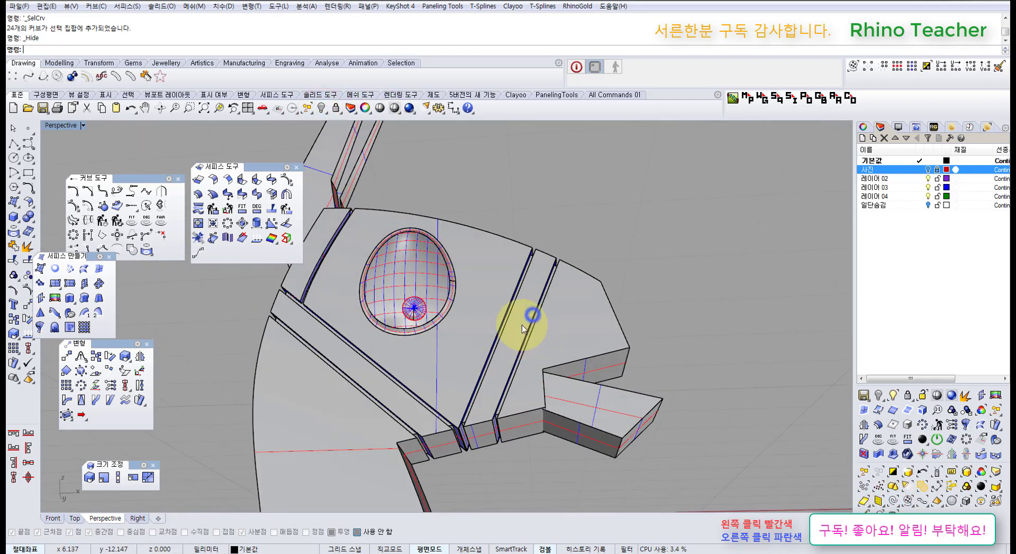
pyautogui.hotkey('ctrl', 'F2')
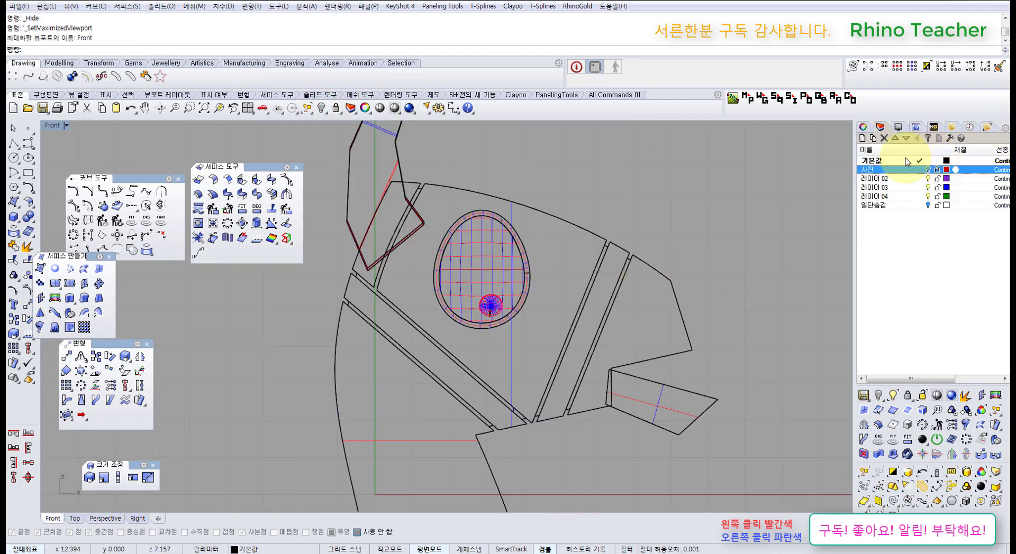
pyautogui.click(927, 170)
pyautogui.scroll(-3, 674, 215)
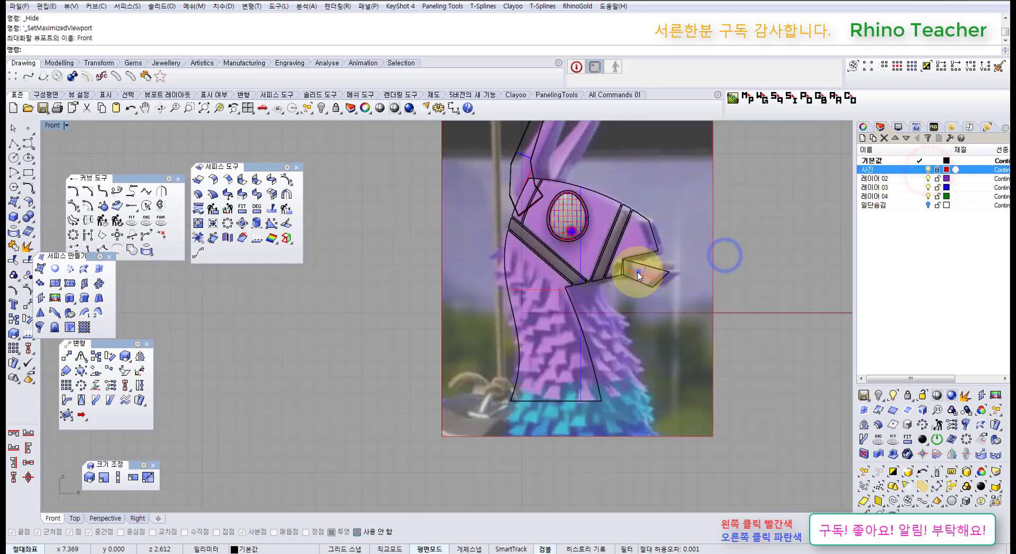
# Extract a copy of the lower jaw's sloping top face, leaving the original jaw solid intact with the copy option on
pyautogui.moveTo(637, 273); pyautogui.dragTo(554, 326, button='right')
pyautogui.scroll(5, 553, 326)
pyautogui.click(574, 317)
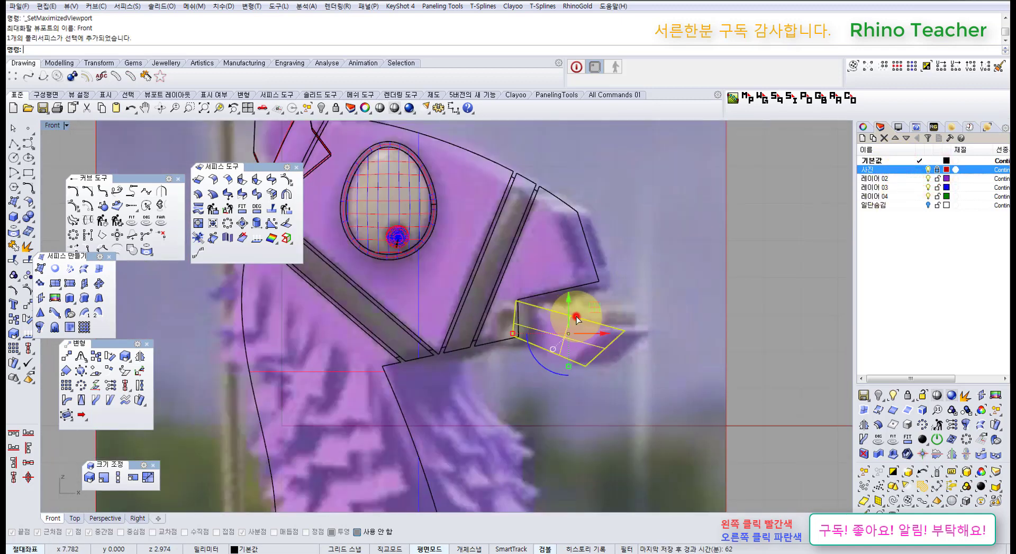
pyautogui.moveTo(690, 334); pyautogui.dragTo(557, 329, button='right')
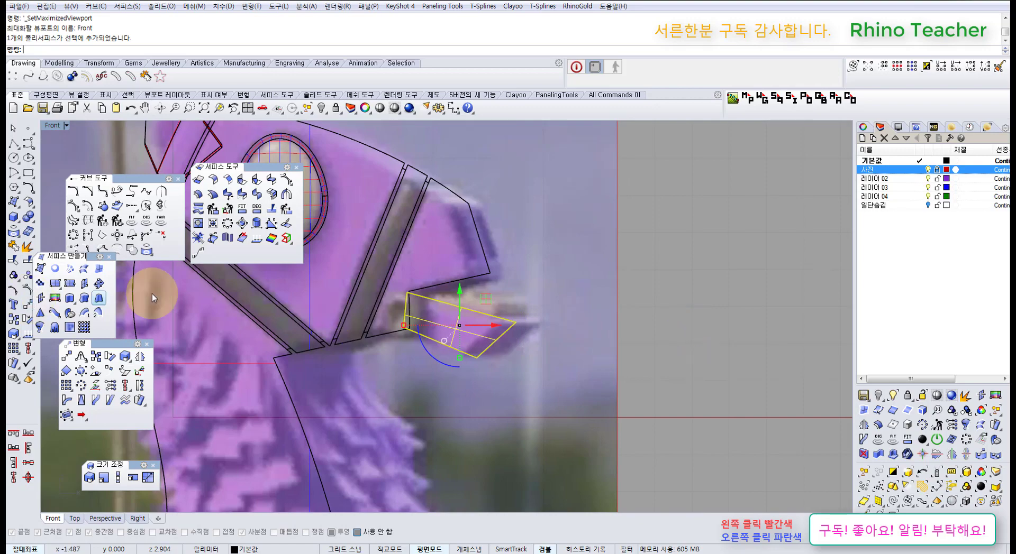
pyautogui.moveTo(405, 322); pyautogui.dragTo(340, 347, button='right')
pyautogui.scroll(8, 399, 347)
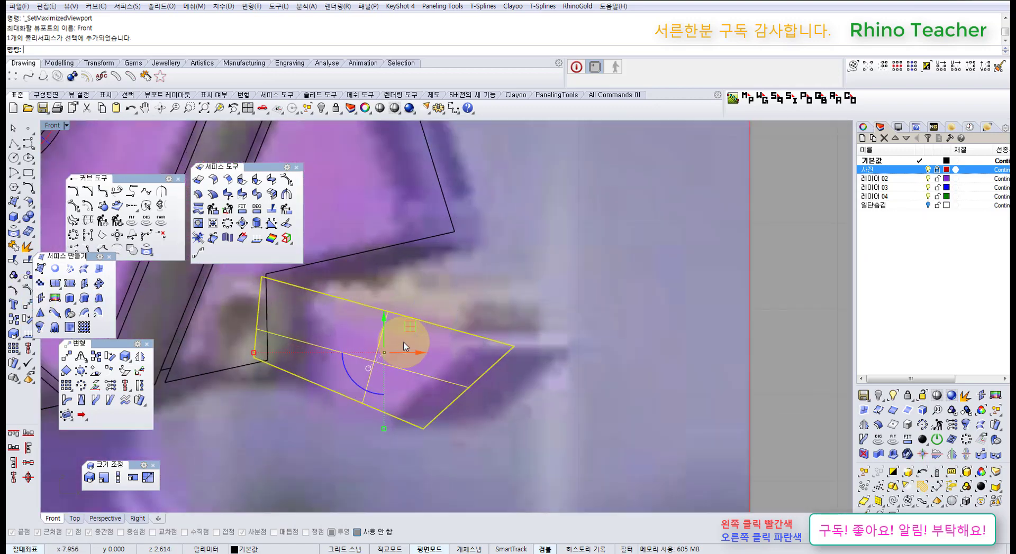
pyautogui.hotkey('ctrl', 'F4')
pyautogui.moveTo(515, 307); pyautogui.dragTo(449, 307, button='right')
pyautogui.click(640, 378)
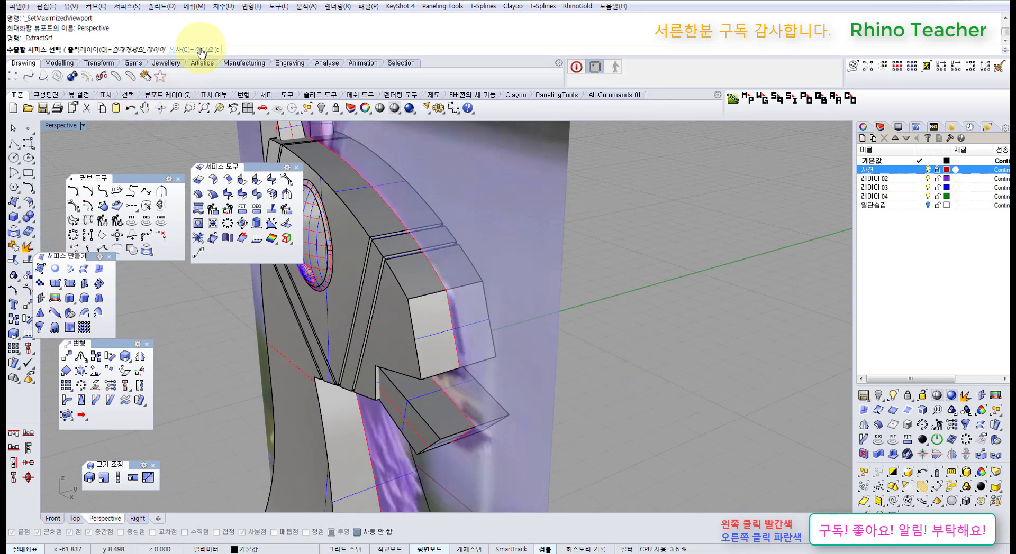
pyautogui.moveTo(346, 302); pyautogui.dragTo(397, 312, button='right')
pyautogui.click(494, 405)
pyautogui.rightClick(494, 405)
# Move the extracted jaw face copy out in front of the head, clear of the reference photo
pyautogui.scroll(-6, 500, 406)
pyautogui.moveTo(508, 407); pyautogui.dragTo(568, 392, button='right')
pyautogui.moveTo(689, 400); pyautogui.dragTo(691, 400)
pyautogui.click(692, 357)
pyautogui.moveTo(669, 400); pyautogui.dragTo(695, 340, button='right')
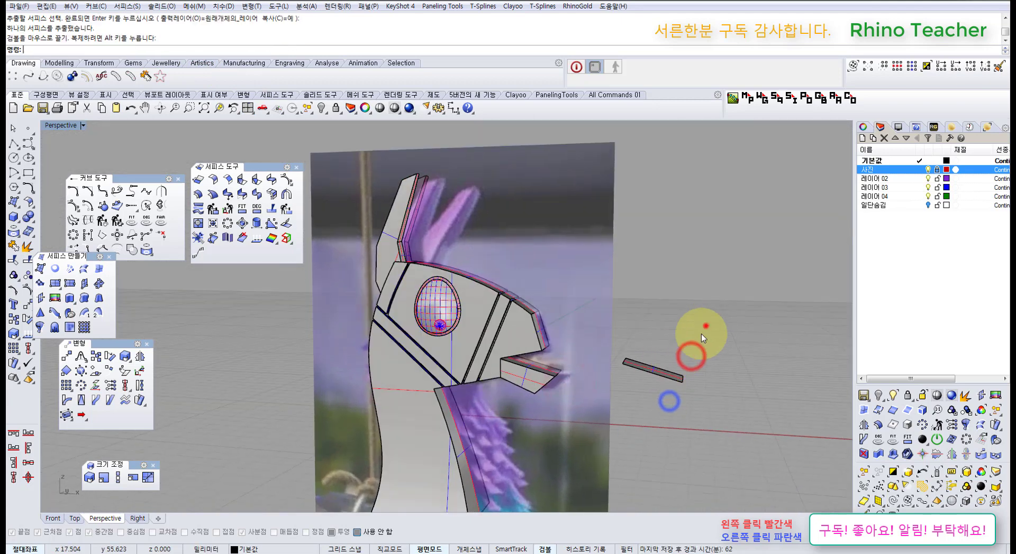
# Rotate the extracted jaw face about its front end in the Front view until it lies horizontal
pyautogui.moveTo(705, 326); pyautogui.dragTo(620, 418)
pyautogui.hotkey('ctrl', 'F2')
pyautogui.scroll(-8, 585, 416)
pyautogui.moveTo(657, 387); pyautogui.dragTo(311, 368, button='right')
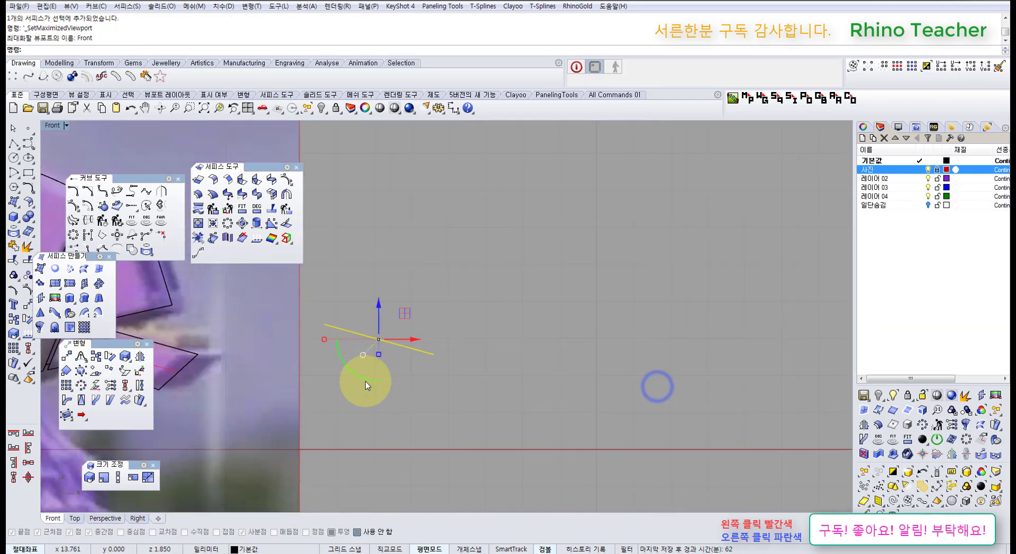
pyautogui.moveTo(373, 369); pyautogui.dragTo(478, 383, button='right')
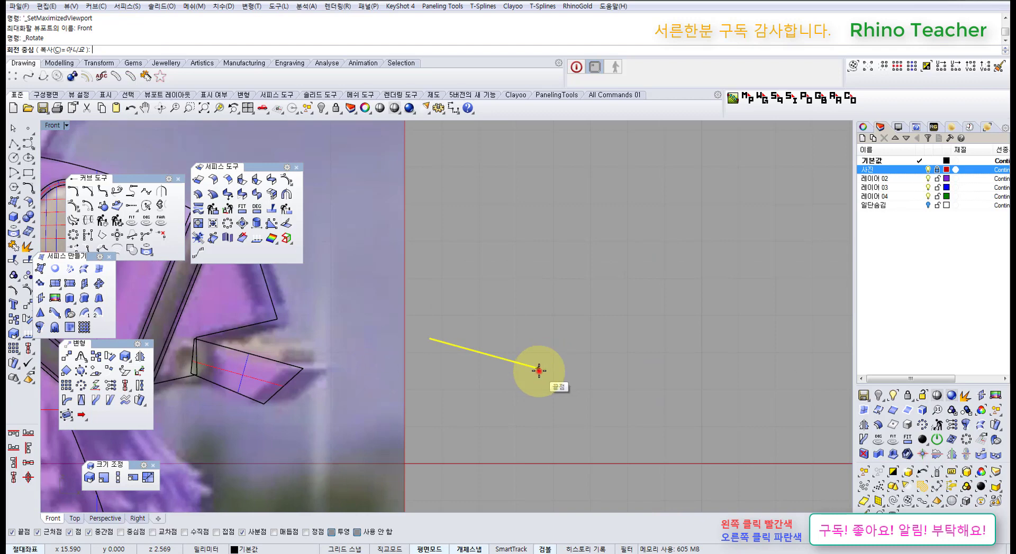
pyautogui.click(539, 371)
pyautogui.click(440, 342)
pyautogui.click(432, 372)
pyautogui.click(514, 322)
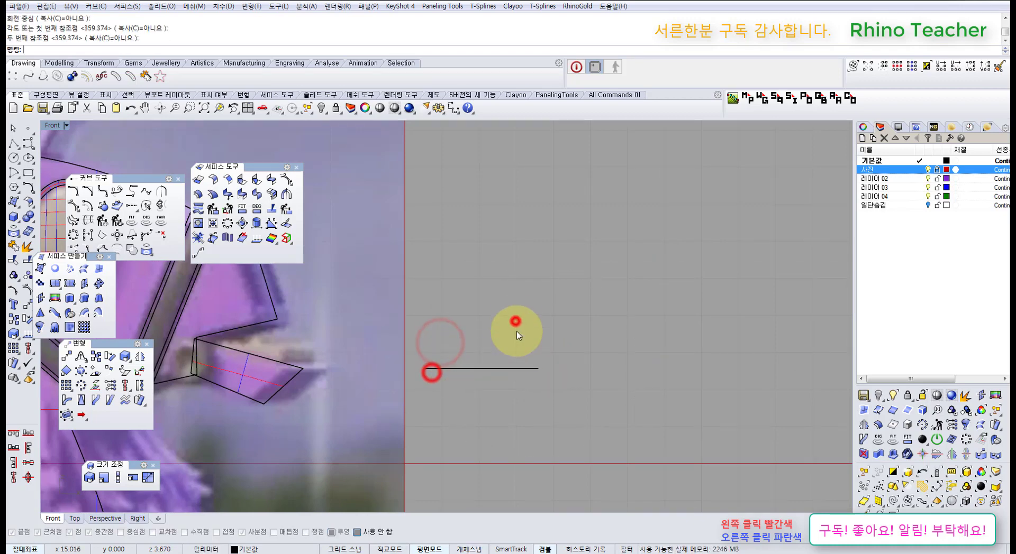
# Create a text dot reading "최대한 지금까지 배운 도구들만 사용해서 그리는 중입니다... 그래서.. 좀 번거로운 작업을 하는중이죠..."
pyautogui.scroll(-6, 507, 349)
pyautogui.moveTo(506, 354); pyautogui.dragTo(581, 379, button='right')
pyautogui.middleClick(582, 353)
pyautogui.click(568, 359)
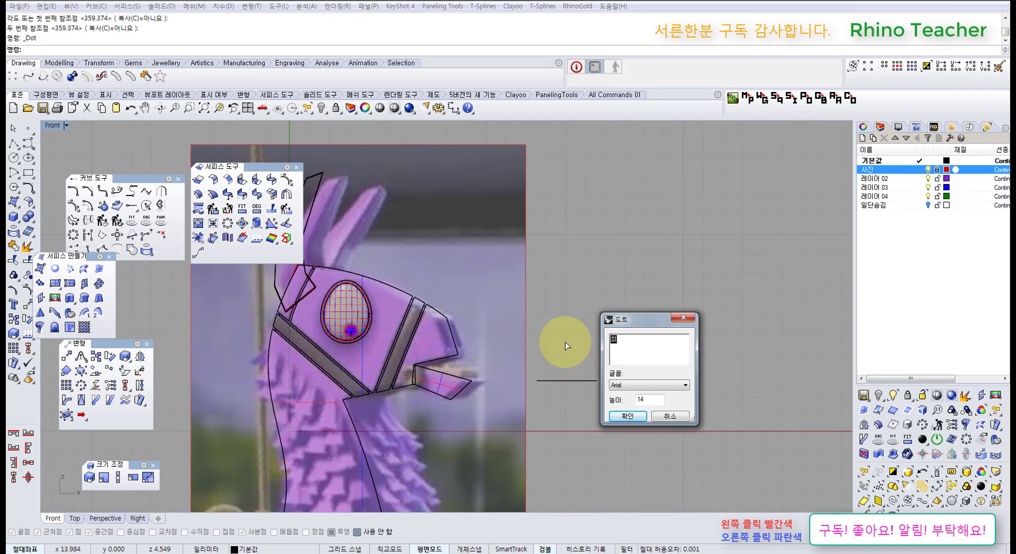
pyautogui.write('대한 지금까지 배운 도구')
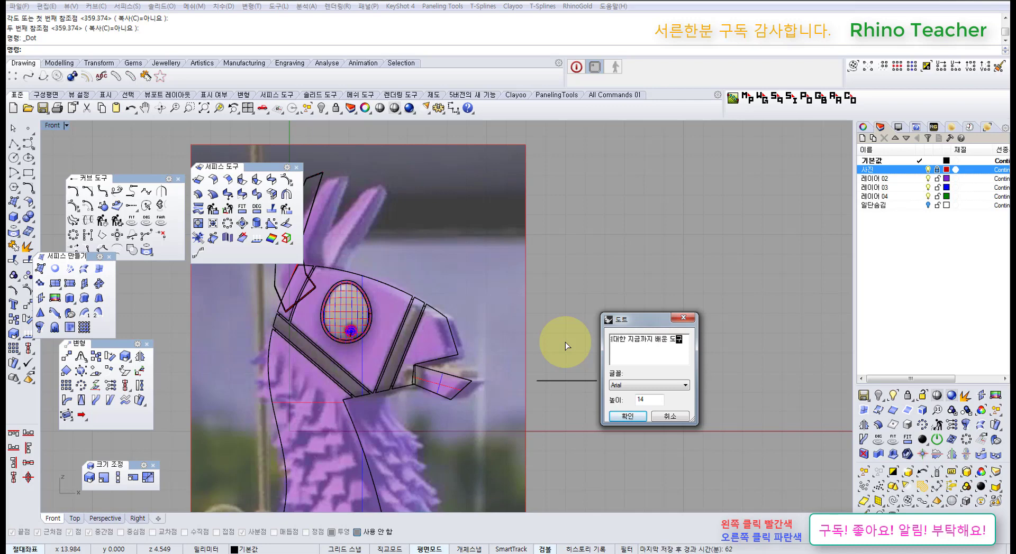
pyautogui.write(' ㄷ')
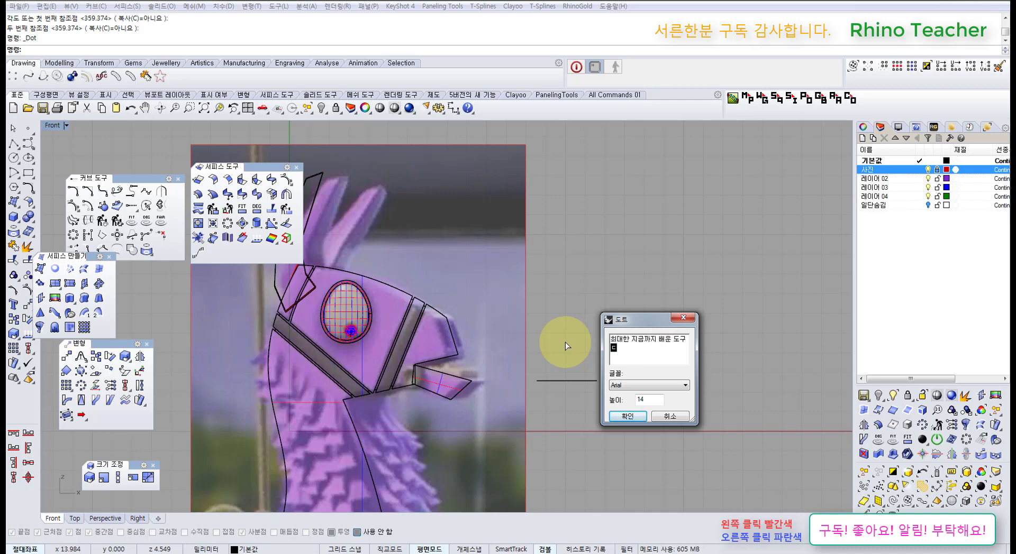
pyautogui.write('들만 사용해서 ㄱ그리는 중입')
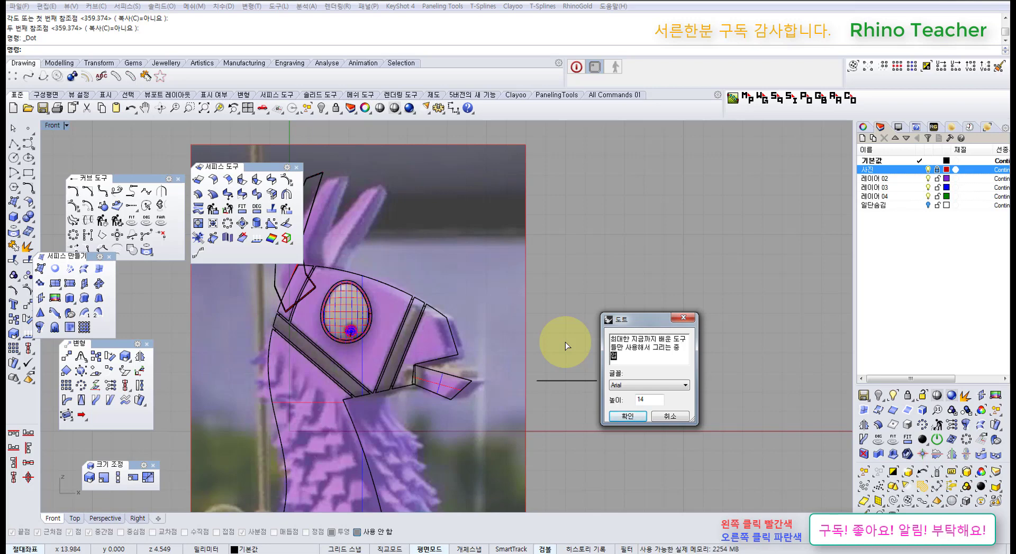
pyautogui.write('니다... 그래서..')
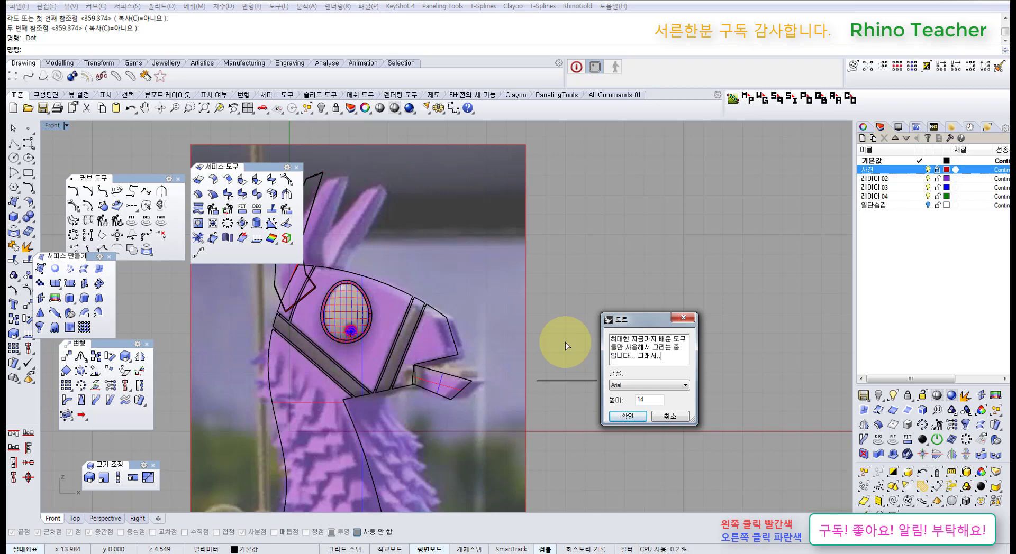
pyautogui.write(' 좀 번거로운')
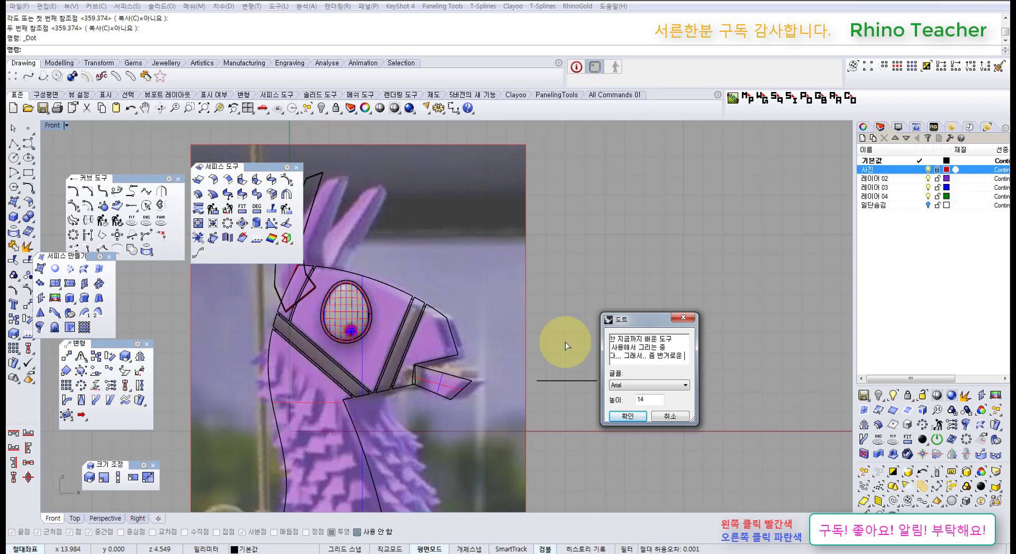
pyautogui.press('Return')
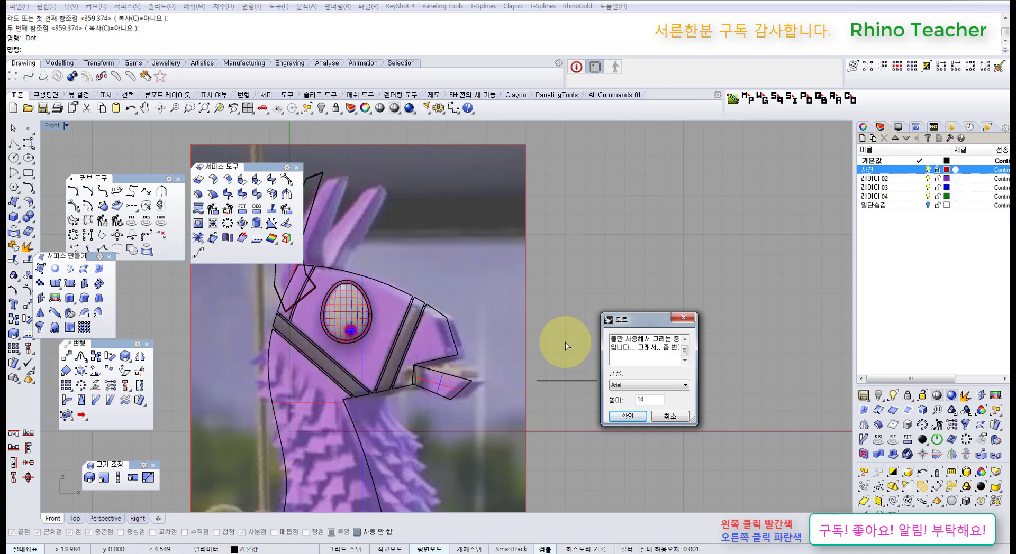
pyautogui.write('작업')
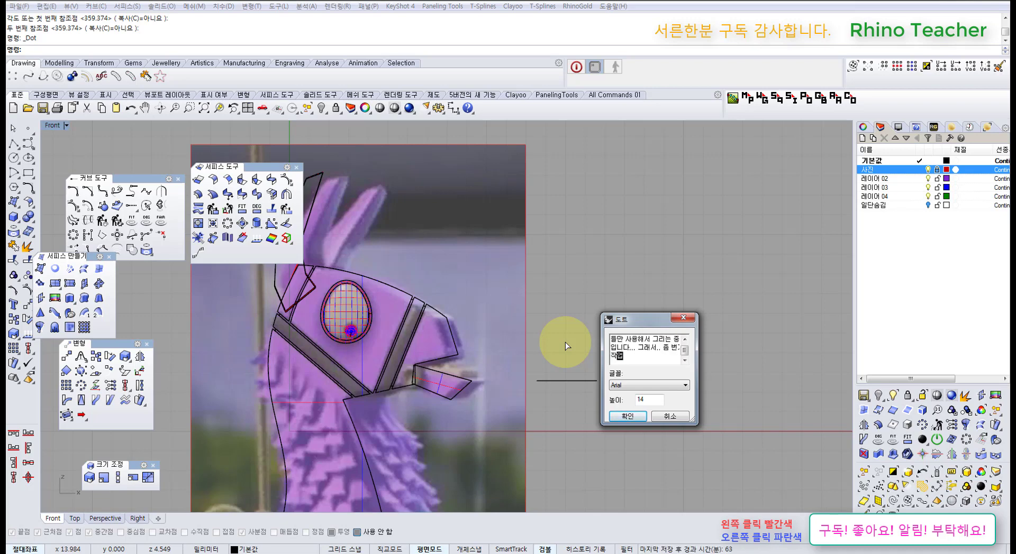
pyautogui.write('을 하는중이죠...')
pyautogui.click(618, 417)
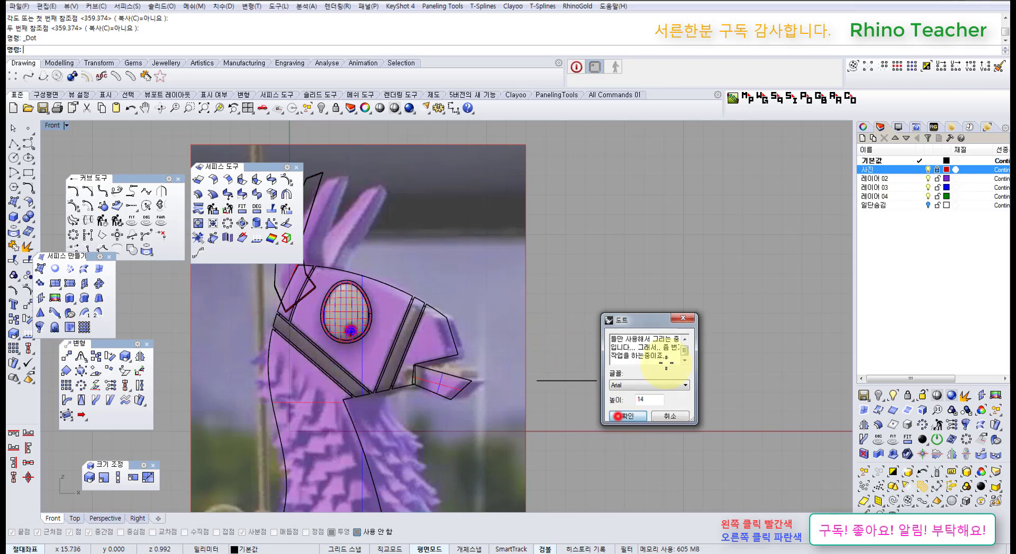
# Place the text dot beside the reference photo and move it to the empty area above the flattened jaw face
pyautogui.moveTo(690, 281); pyautogui.dragTo(567, 273, button='right')
pyautogui.moveTo(615, 280); pyautogui.dragTo(676, 256)
pyautogui.click(677, 371)
pyautogui.click(677, 371)
pyautogui.moveTo(528, 312); pyautogui.dragTo(572, 285, button='right')
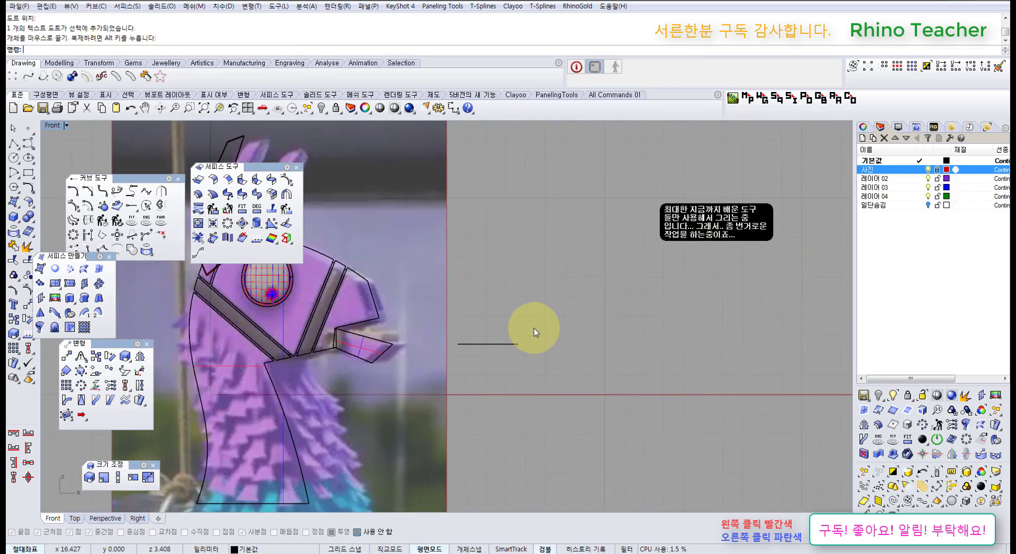
# Align the flattened jaw face to the horizontal axis in the Front view, using 0 as the alignment point
pyautogui.moveTo(552, 351); pyautogui.dragTo(496, 403, button='right')
pyautogui.hotkey('ctrl', 'F4')
pyautogui.moveTo(573, 332); pyautogui.dragTo(512, 410, button='right')
pyautogui.moveTo(585, 452); pyautogui.dragTo(529, 347, button='right')
pyautogui.hotkey('ctrl', 'F2')
pyautogui.scroll(-7, 608, 422)
pyautogui.click(30, 434)
pyautogui.write('0')
pyautogui.press('Return')
# Draw a straight guide line along the X axis through the middle of the flattened jaw face in the Top view
pyautogui.hotkey('ctrl', 'F1')
pyautogui.scroll(8, 567, 396)
pyautogui.scroll(-4, 568, 396)
pyautogui.scroll(-2, 484, 321)
pyautogui.click(554, 368)
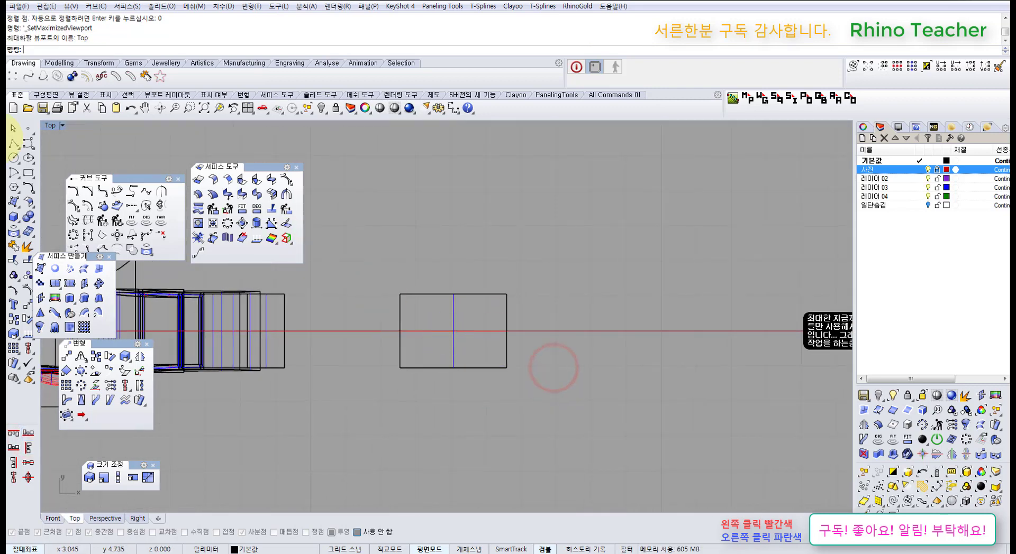
pyautogui.click(14, 143)
pyautogui.scroll(2, 503, 333)
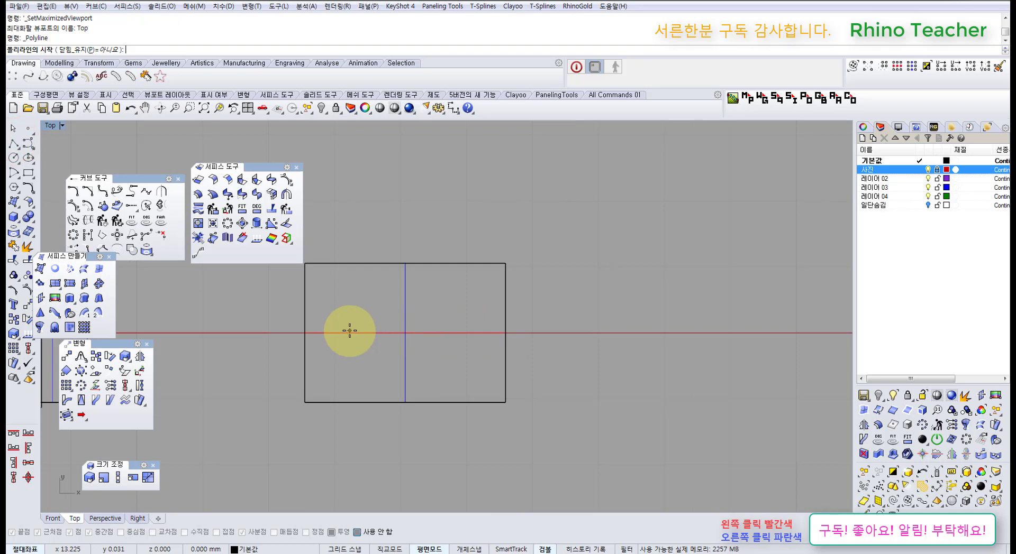
pyautogui.click(611, 359)
pyautogui.rightClick(611, 360)
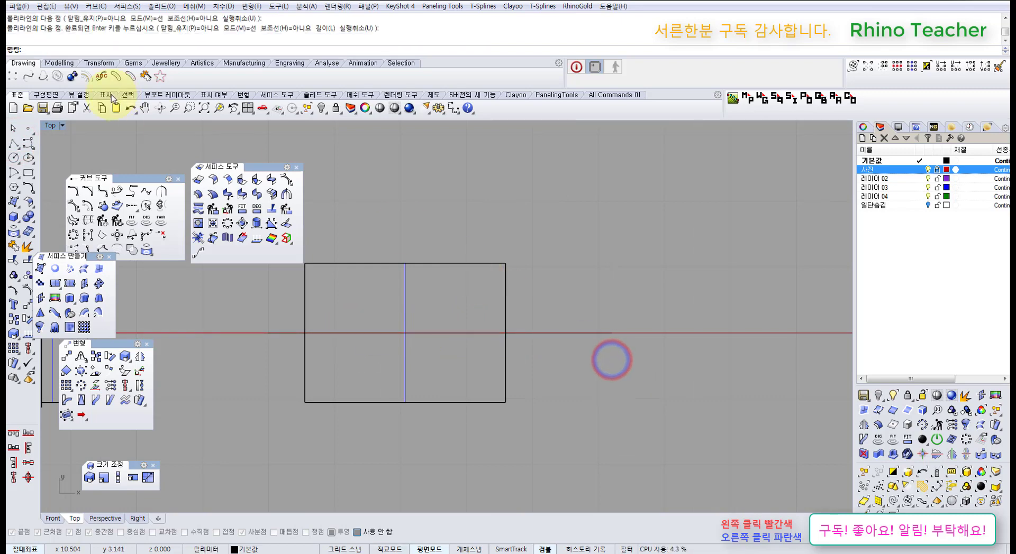
# Draw an L-shaped polyline inside the jaw face's upper half, starting and ending on the centerline, with the arm's inner edge about 0.5 mm above it
pyautogui.scroll(2, 449, 331)
pyautogui.click(511, 333)
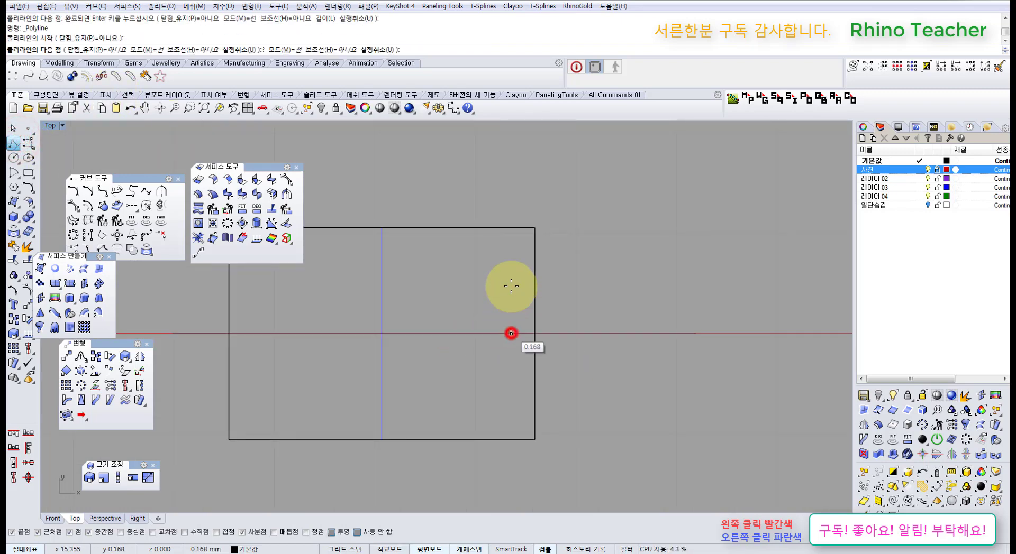
pyautogui.hotkey('ctrl', 'c')
pyautogui.click(511, 246)
pyautogui.moveTo(342, 243); pyautogui.dragTo(442, 282, button='right')
pyautogui.click(442, 322)
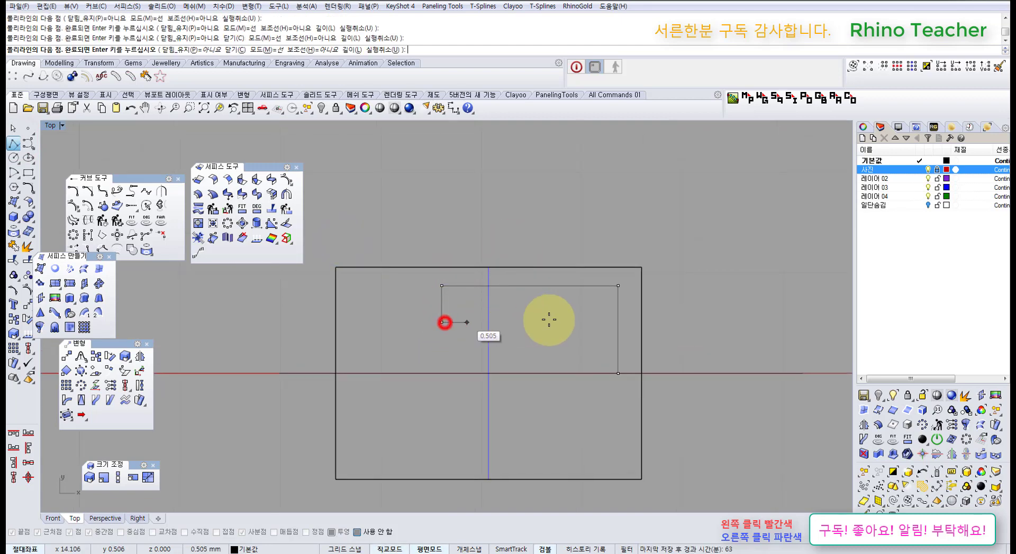
pyautogui.click(583, 320)
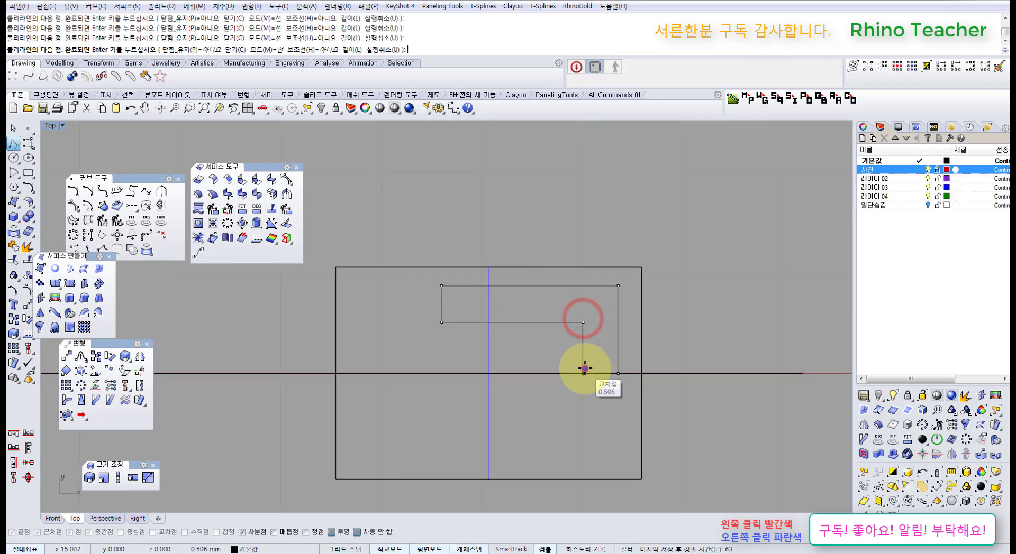
pyautogui.rightClick(586, 363)
# Select the L-shaped half profile and shift it slightly along the X axis toward the jaw face's front edge
pyautogui.click(596, 354)
pyautogui.scroll(-5, 561, 327)
pyautogui.scroll(5, 562, 327)
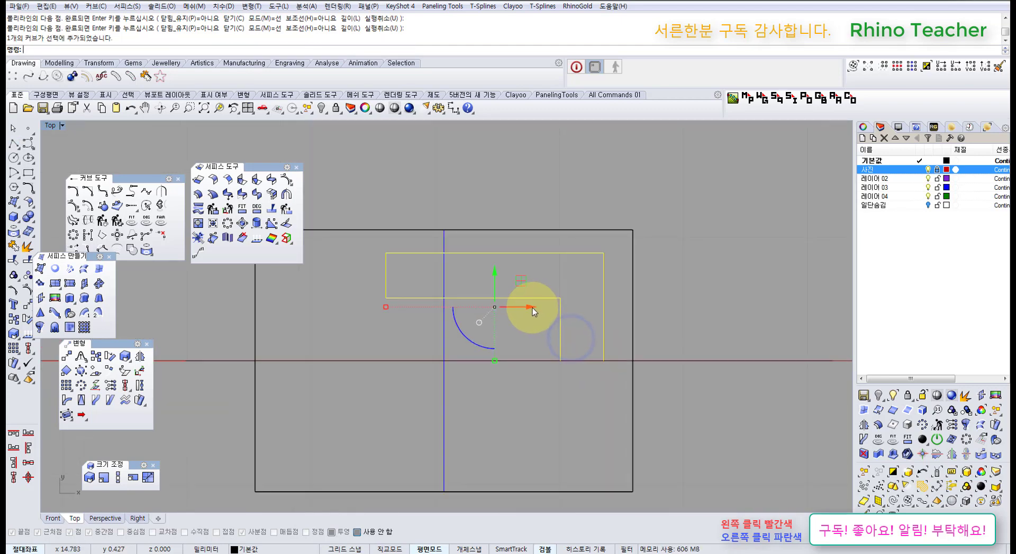
pyautogui.moveTo(528, 306); pyautogui.dragTo(545, 311)
pyautogui.scroll(-6, 544, 311)
pyautogui.moveTo(564, 332); pyautogui.dragTo(564, 356, button='right')
# Show the half profile's control points, nudge the arm points outward and move the four front-end points closer to the face's front edge
pyautogui.press('F10')
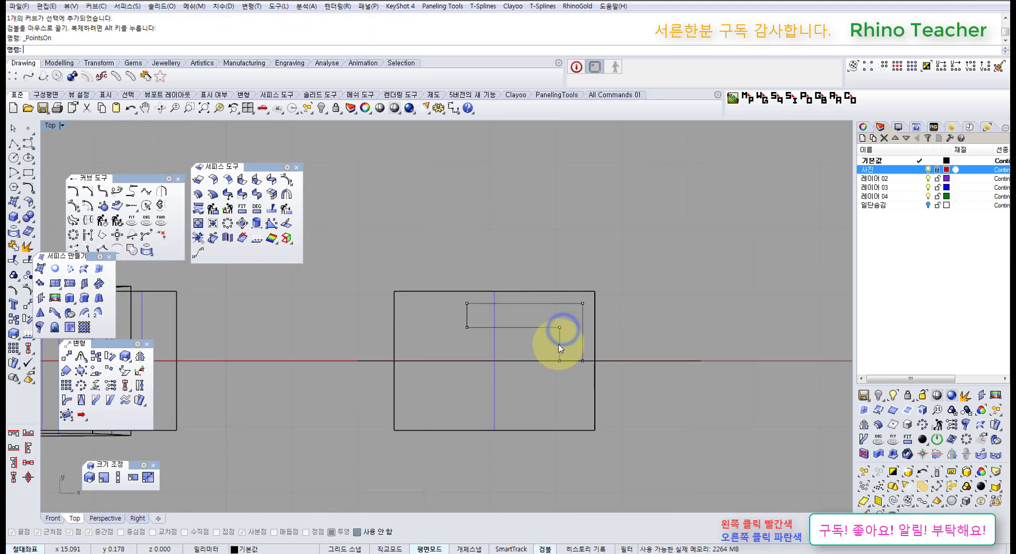
pyautogui.moveTo(526, 308); pyautogui.dragTo(505, 280, button='right')
pyautogui.moveTo(670, 355); pyautogui.dragTo(642, 335)
pyautogui.scroll(3, 642, 335)
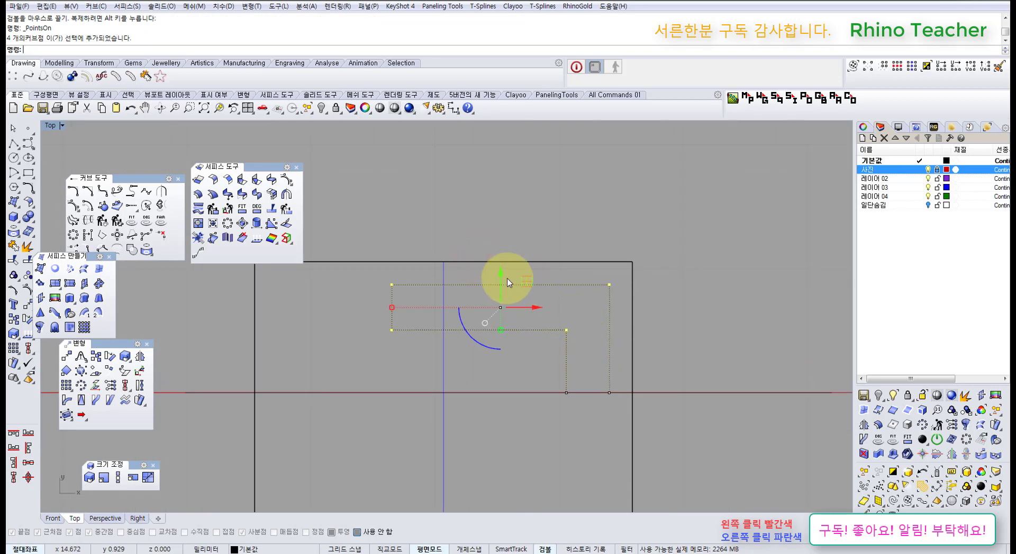
pyautogui.moveTo(502, 277); pyautogui.dragTo(500, 276)
pyautogui.moveTo(524, 221); pyautogui.dragTo(644, 444)
pyautogui.scroll(6, 606, 382)
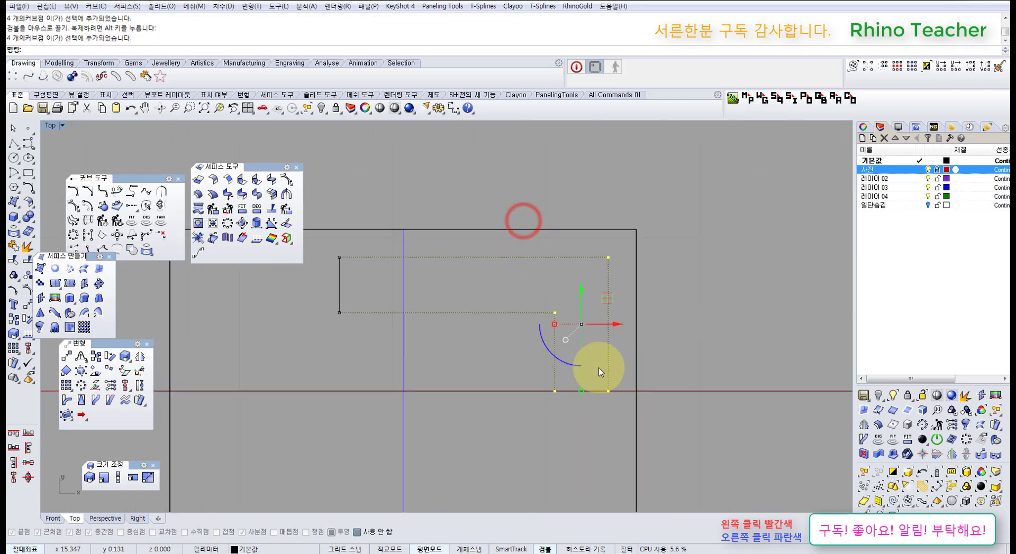
pyautogui.moveTo(608, 299); pyautogui.dragTo(621, 301)
pyautogui.scroll(-12, 621, 306)
pyautogui.moveTo(583, 342); pyautogui.dragTo(617, 356, button='right')
pyautogui.press('Escape')
# Mirror the half profile across the X axis from point 0 and join both halves into one closed U-shaped curve
pyautogui.scroll(4, 618, 357)
pyautogui.click(647, 340)
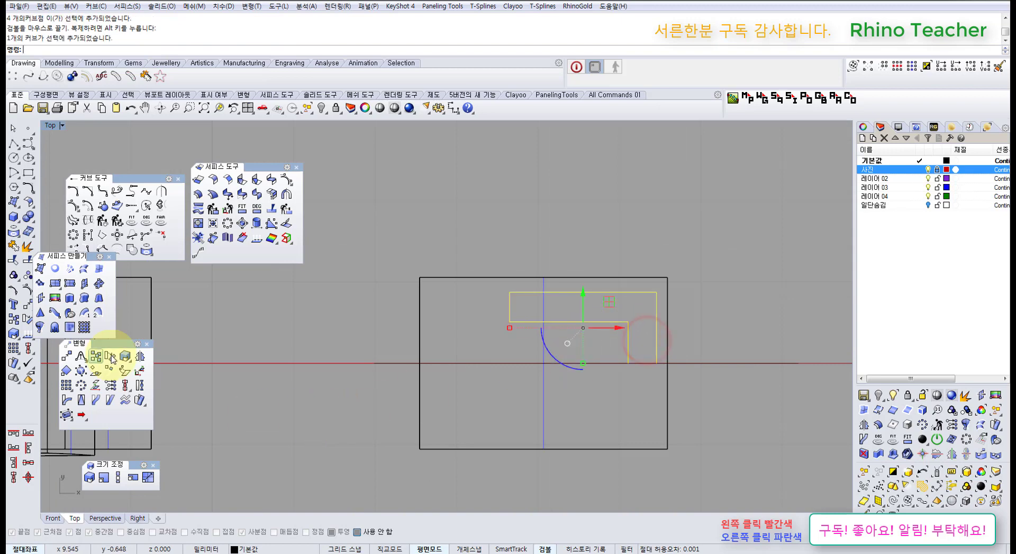
pyautogui.click(140, 358)
pyautogui.write('0')
pyautogui.press('Return')
pyautogui.click(432, 401)
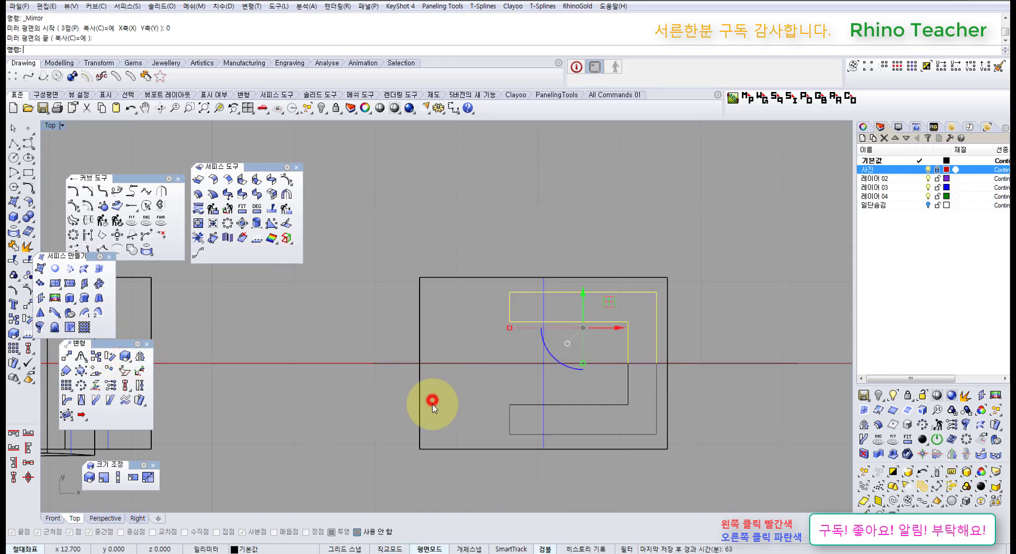
pyautogui.moveTo(646, 393); pyautogui.dragTo(523, 383, button='right')
pyautogui.click(529, 383)
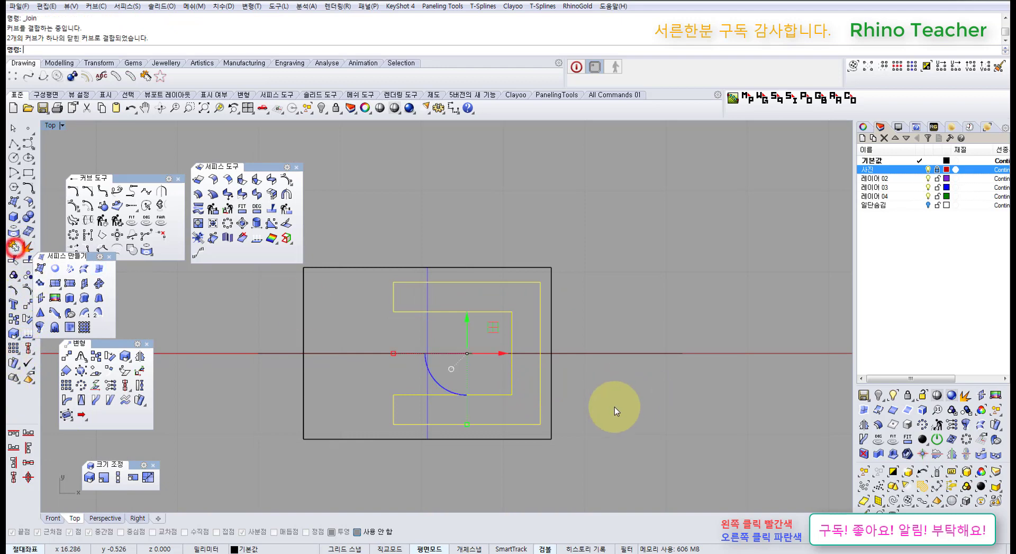
# Delete the straight guide line running along the X axis
pyautogui.moveTo(642, 399); pyautogui.dragTo(545, 317)
pyautogui.moveTo(585, 306)
pyautogui.mouseDown(button='right')
pyautogui.moveTo(585, 328)
pyautogui.moveTo(592, 319)
pyautogui.mouseUp(button='right')
pyautogui.click(617, 300)
pyautogui.moveTo(661, 319); pyautogui.dragTo(635, 425)
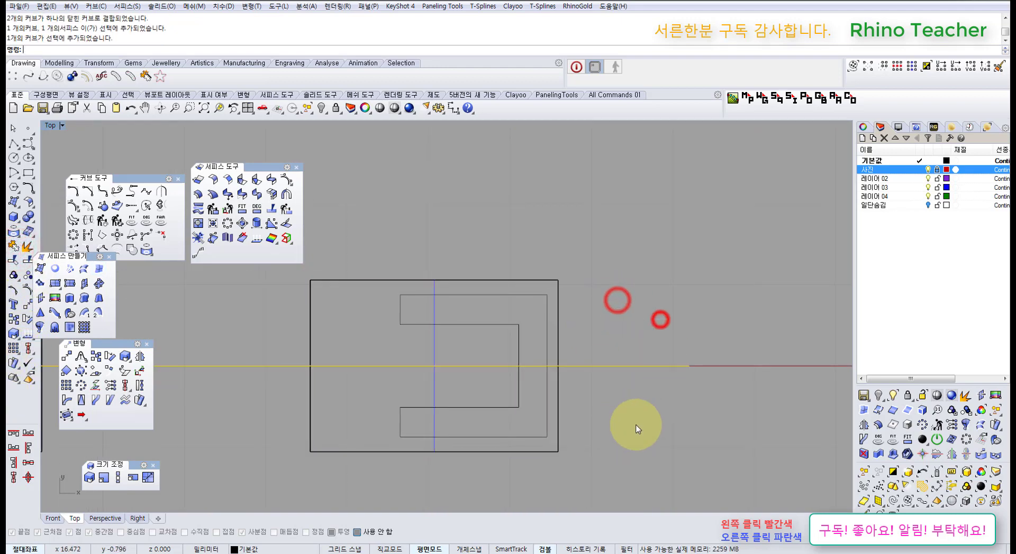
pyautogui.moveTo(637, 423); pyautogui.dragTo(627, 417, button='right')
pyautogui.press('Delete')
# Extrude the closed U-shaped curve upward in the Front view as a low solid, with Solid on and Both Sides off
pyautogui.moveTo(557, 391); pyautogui.dragTo(652, 376, button='right')
pyautogui.scroll(4, 628, 330)
pyautogui.moveTo(627, 325); pyautogui.dragTo(599, 336)
pyautogui.scroll(-4, 599, 337)
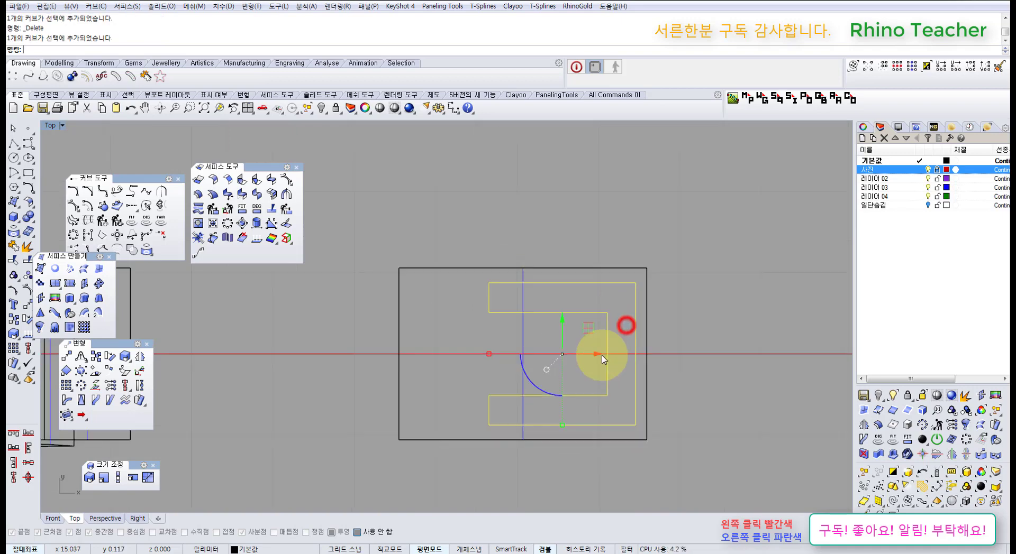
pyautogui.moveTo(597, 377); pyautogui.dragTo(563, 385, button='right')
pyautogui.hotkey('ctrl', 'F2')
pyautogui.scroll(-4, 559, 421)
pyautogui.scroll(5, 508, 381)
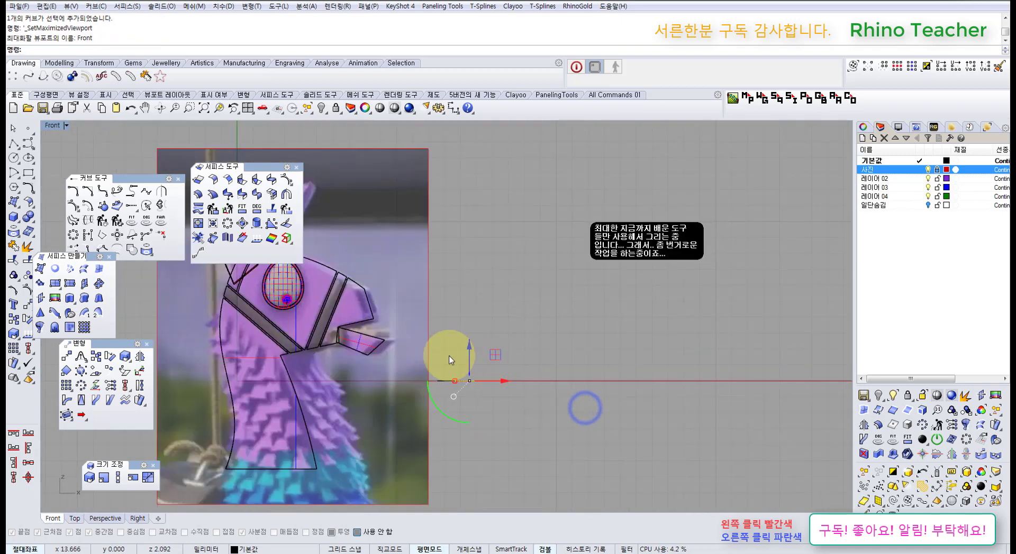
pyautogui.scroll(6, 449, 359)
pyautogui.moveTo(461, 423); pyautogui.dragTo(458, 378, button='right')
pyautogui.hotkey('ctrl', 'e')
pyautogui.press('Escape')
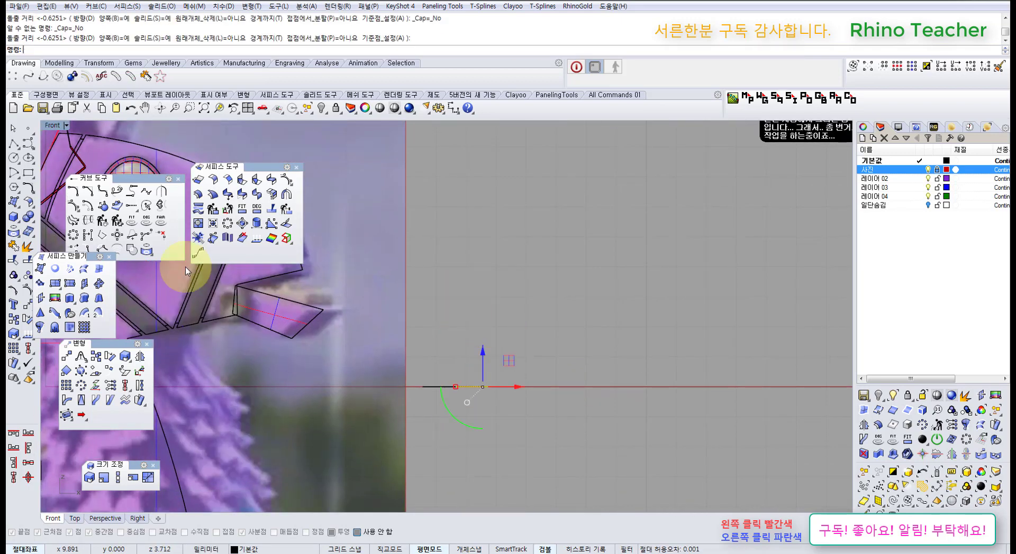
pyautogui.click(69, 299)
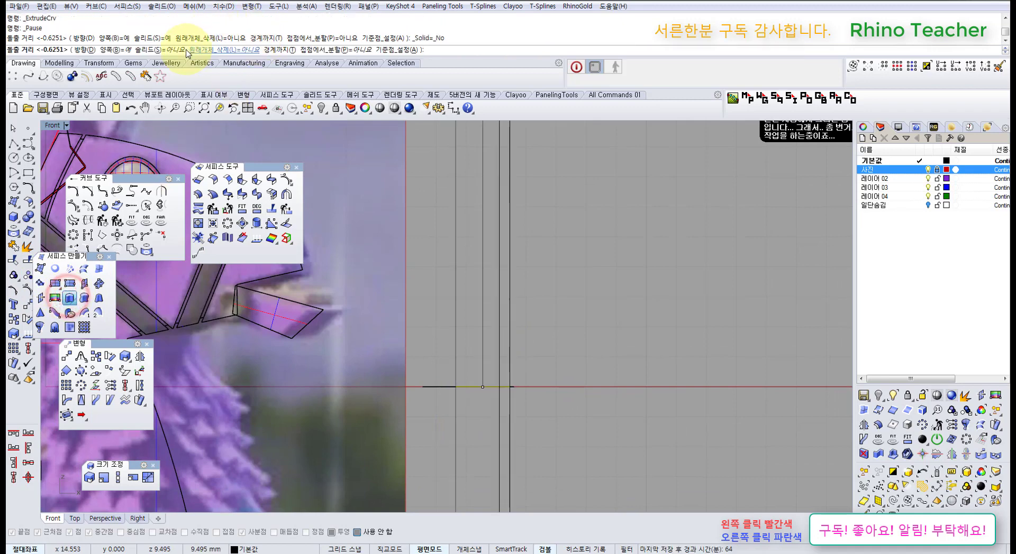
pyautogui.click(164, 50)
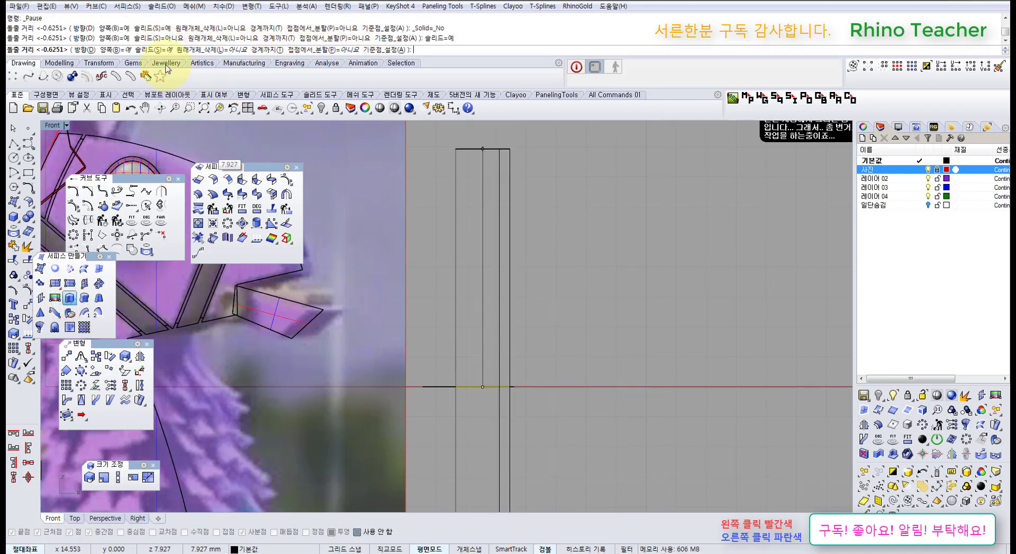
pyautogui.click(112, 51)
pyautogui.scroll(4, 476, 371)
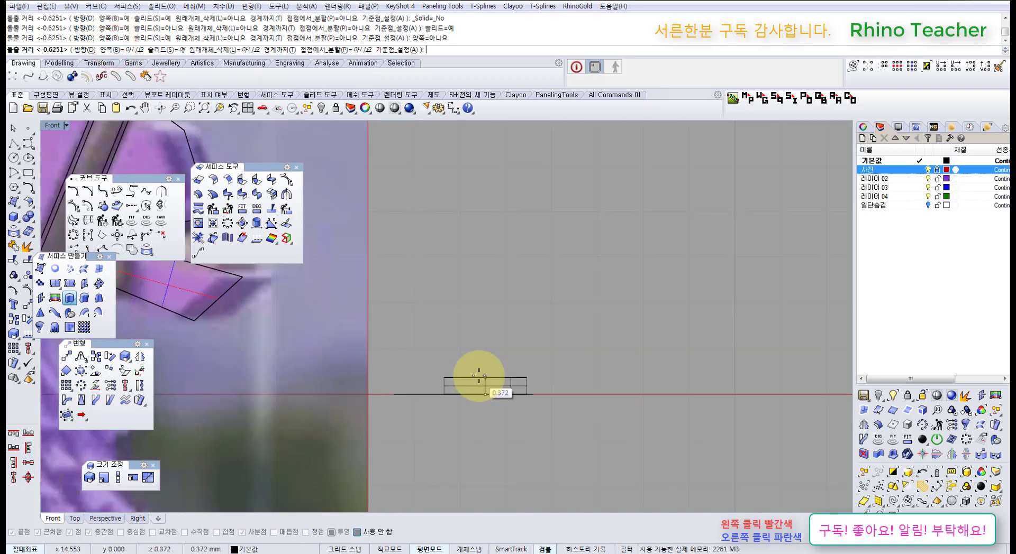
pyautogui.click(479, 369)
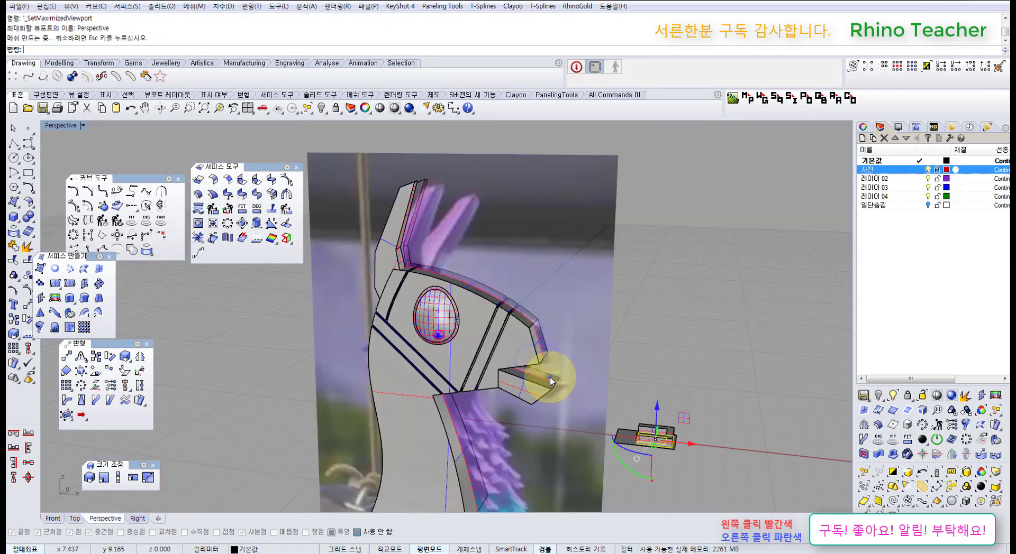
# Move the extruded U-shaped solid from its lower front corner onto the sloped top edge of the lower jaw in the Front view
pyautogui.moveTo(551, 370); pyautogui.dragTo(533, 431, button='right')
pyautogui.scroll(-4, 546, 283)
pyautogui.click(546, 275)
pyautogui.moveTo(545, 323); pyautogui.dragTo(475, 373, button='right')
pyautogui.scroll(6, 516, 385)
pyautogui.click(526, 416)
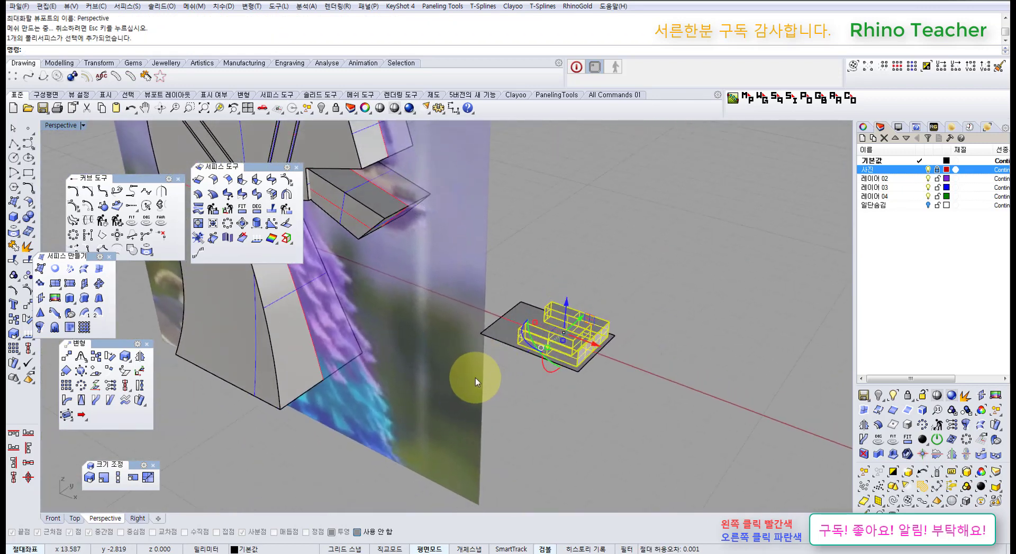
pyautogui.hotkey('ctrl', 'F2')
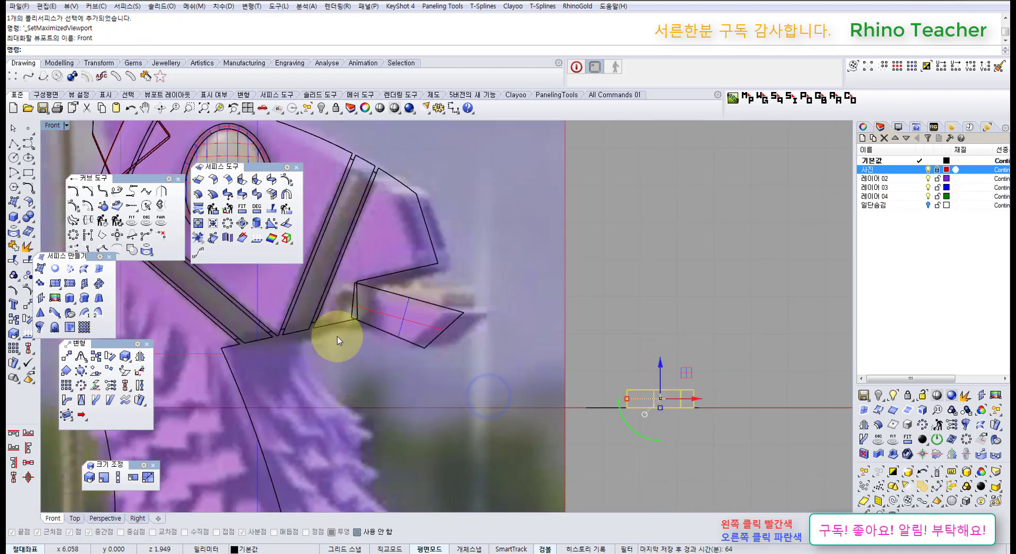
pyautogui.click(27, 306)
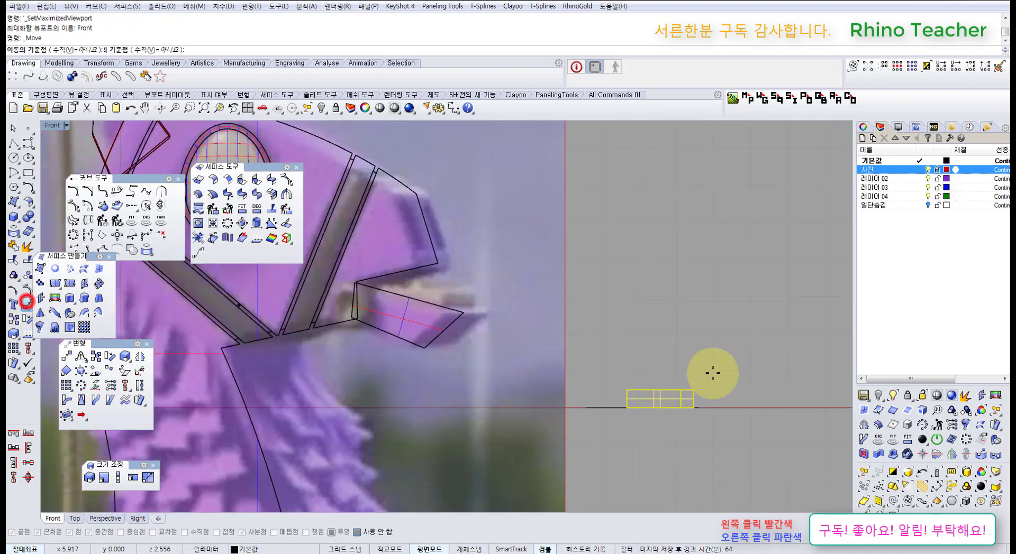
pyautogui.scroll(3, 712, 367)
pyautogui.click(650, 430)
pyautogui.scroll(-3, 648, 430)
pyautogui.moveTo(440, 402); pyautogui.dragTo(592, 420, button='right')
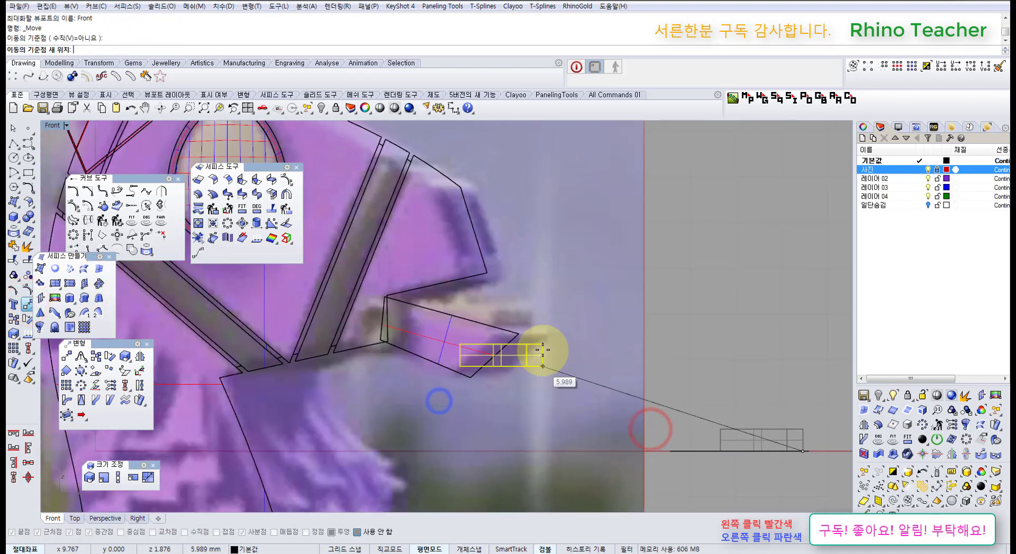
pyautogui.scroll(2, 541, 354)
pyautogui.click(489, 318)
pyautogui.scroll(6, 489, 319)
pyautogui.moveTo(484, 327); pyautogui.dragTo(524, 352, button='right')
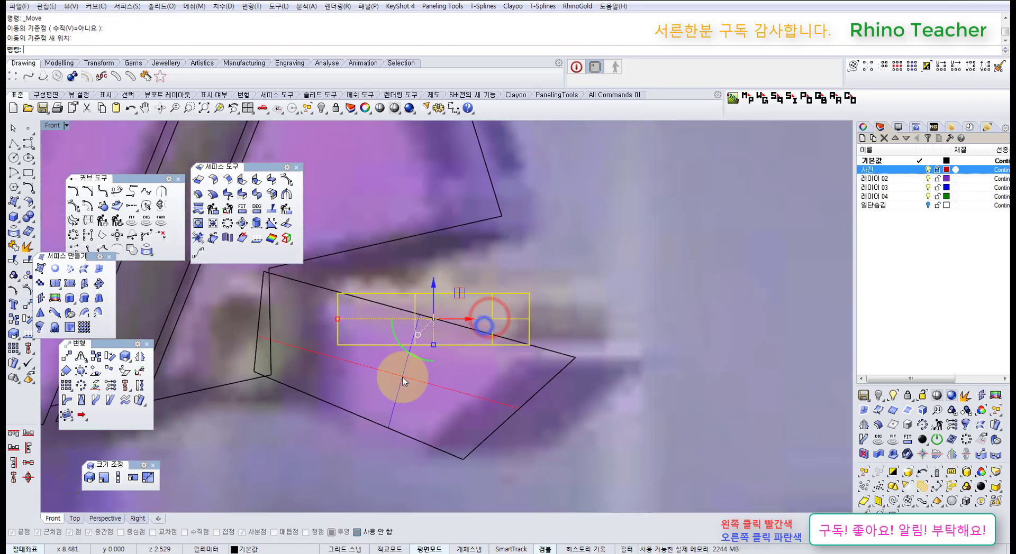
# Rotate the U-shaped solid about its lower front corner to line its base up with the jaw's sloped top edge
pyautogui.click(27, 319)
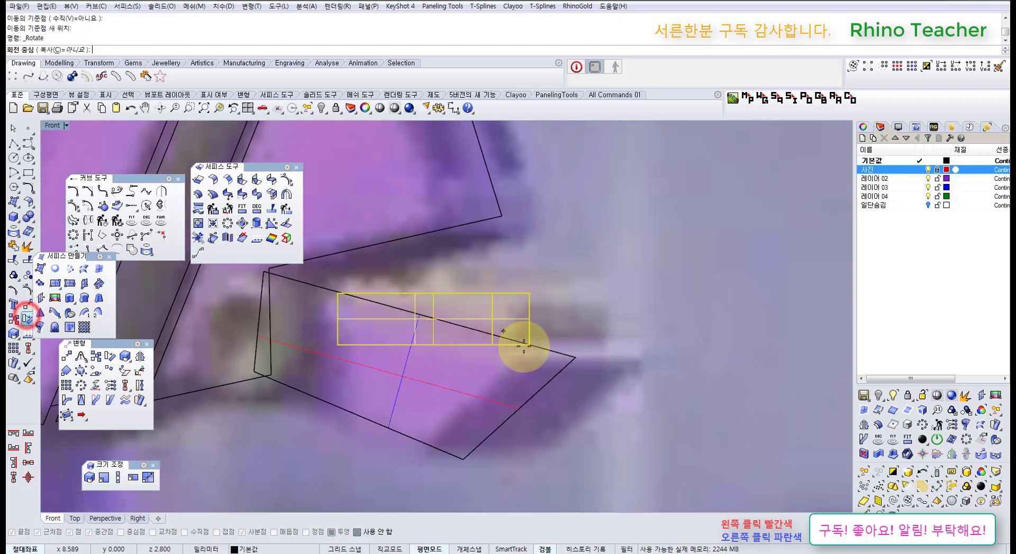
pyautogui.click(529, 345)
pyautogui.click(337, 344)
pyautogui.click(349, 296)
pyautogui.scroll(4, 392, 300)
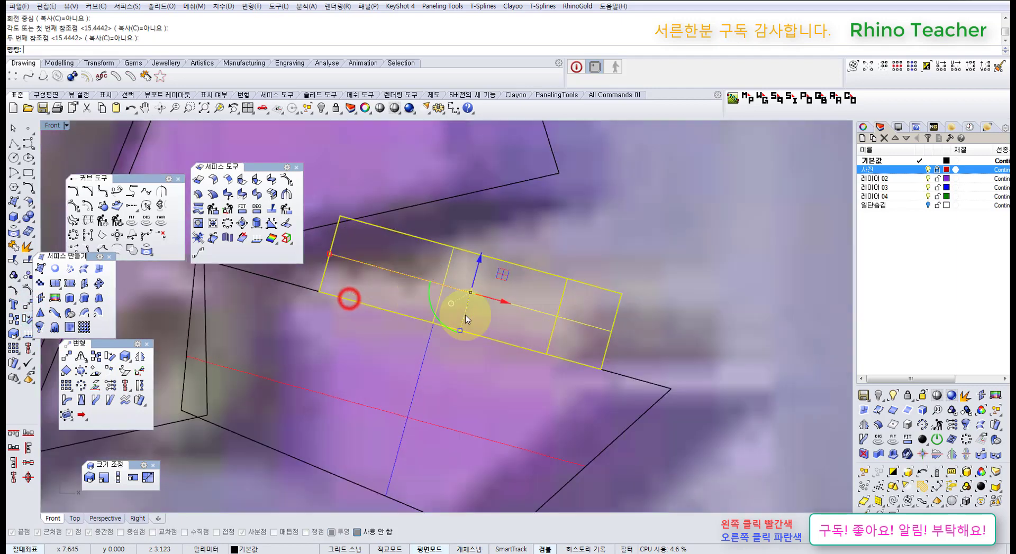
# Nudge the tilted U-shaped solid down so that its base sinks slightly into the lower jaw
pyautogui.moveTo(537, 314); pyautogui.dragTo(508, 332, button='right')
pyautogui.moveTo(449, 283)
pyautogui.mouseDown()
pyautogui.moveTo(448, 303)
pyautogui.moveTo(439, 295)
pyautogui.mouseUp()
pyautogui.scroll(-5, 487, 316)
pyautogui.scroll(5, 490, 317)
pyautogui.scroll(-6, 440, 297)
pyautogui.scroll(4, 444, 297)
pyautogui.moveTo(538, 322); pyautogui.dragTo(503, 386, button='right')
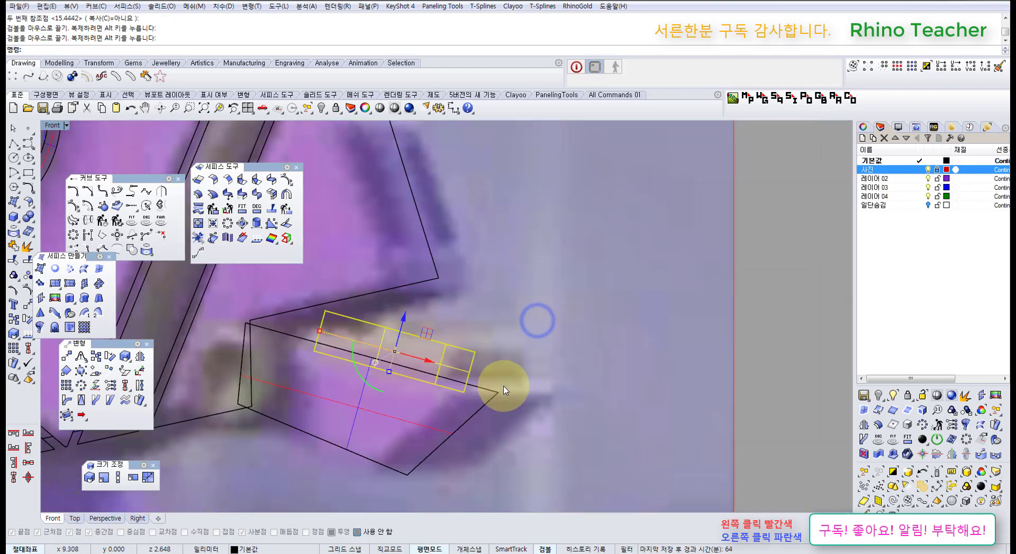
# Shift the U-shaped solid slightly toward the jaw's front edge in the Perspective view
pyautogui.hotkey('ctrl', 'F4')
pyautogui.moveTo(538, 345); pyautogui.dragTo(564, 295, button='right')
pyautogui.click(569, 249)
pyautogui.moveTo(490, 265); pyautogui.dragTo(589, 383, button='right')
pyautogui.moveTo(504, 351); pyautogui.dragTo(503, 224, button='right')
pyautogui.scroll(6, 508, 342)
pyautogui.click(507, 343)
pyautogui.moveTo(503, 222); pyautogui.dragTo(517, 227)
# Hide the leftover flattened jaw face and its U-shaped profile curve beside the head
pyautogui.scroll(-10, 598, 257)
pyautogui.moveTo(598, 255); pyautogui.dragTo(592, 284, button='right')
pyautogui.click(672, 216)
pyautogui.click(764, 310)
pyautogui.moveTo(807, 329); pyautogui.dragTo(727, 444)
pyautogui.moveTo(658, 430); pyautogui.dragTo(701, 403, button='right')
pyautogui.hotkey('ctrl', 'h')
pyautogui.scroll(-6, 650, 354)
pyautogui.scroll(4, 560, 331)
pyautogui.moveTo(649, 354); pyautogui.dragTo(569, 331, button='right')
pyautogui.scroll(-6, 569, 332)
# Draw a vertical guide polyline from point 0 to above the reference image in the Front view
pyautogui.hotkey('ctrl', 'F2')
pyautogui.scroll(-20, 566, 334)
pyautogui.moveTo(523, 355); pyautogui.dragTo(539, 393, button='right')
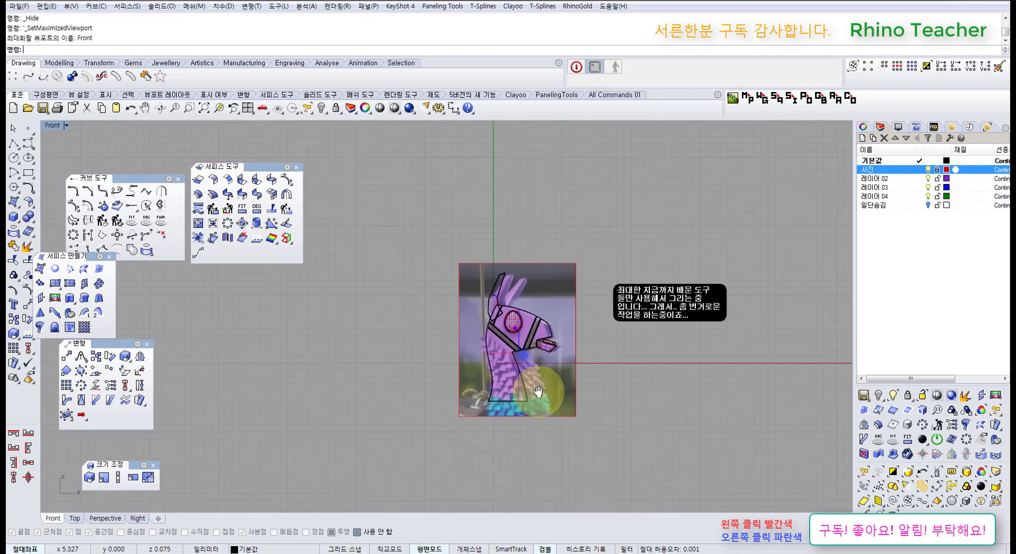
pyautogui.scroll(6, 539, 382)
pyautogui.scroll(4, 560, 382)
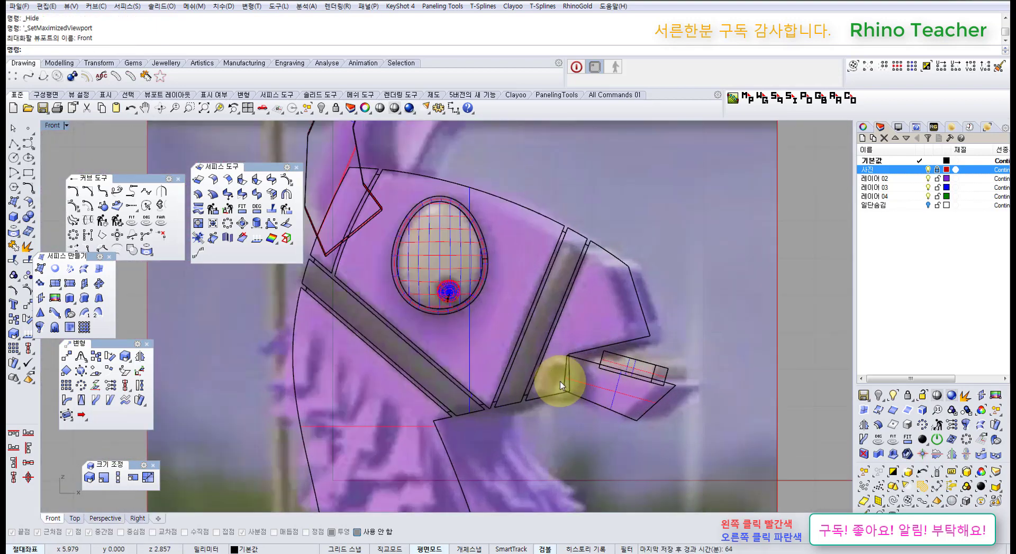
pyautogui.scroll(-3, 564, 357)
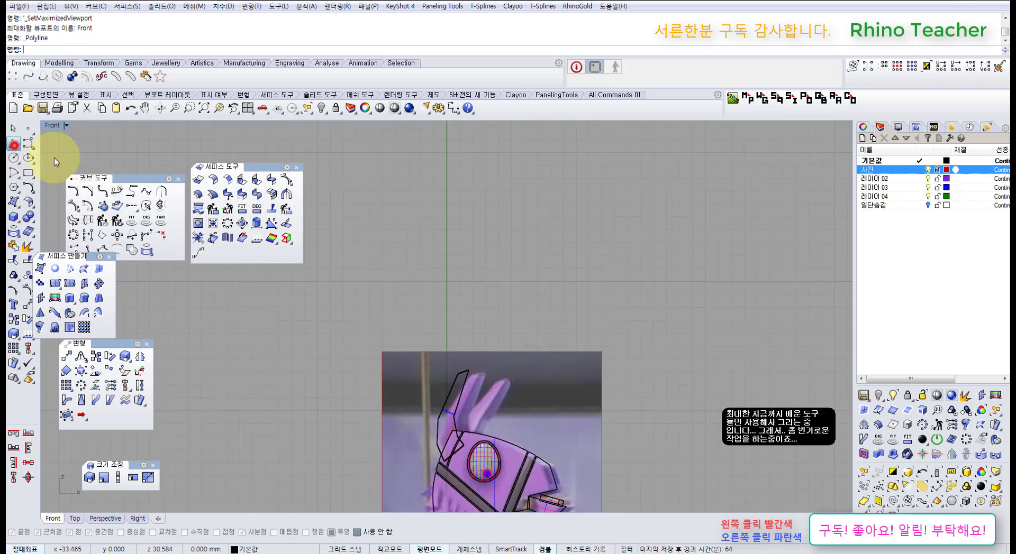
pyautogui.click(444, 254)
pyautogui.rightClick(444, 254)
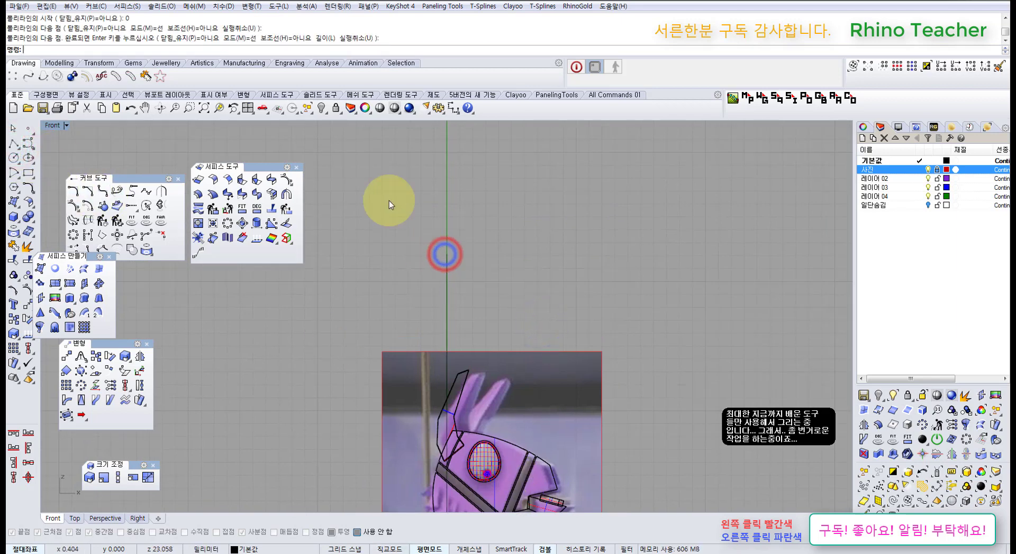
# Draw a degree 3 curve from the guide line above the image, rising to a rounded rim and ending straight down
pyautogui.click(30, 142)
pyautogui.click(447, 329)
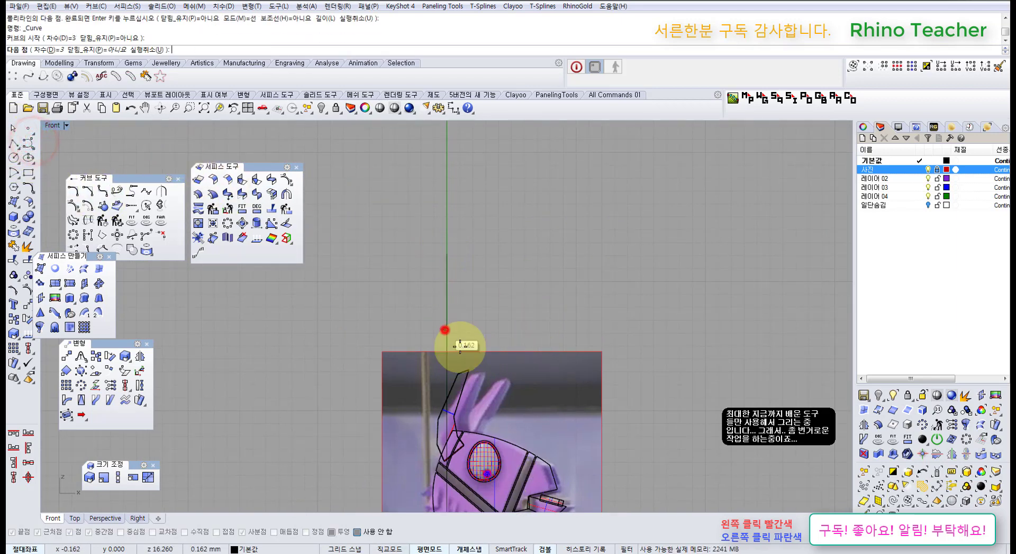
pyautogui.click(500, 333)
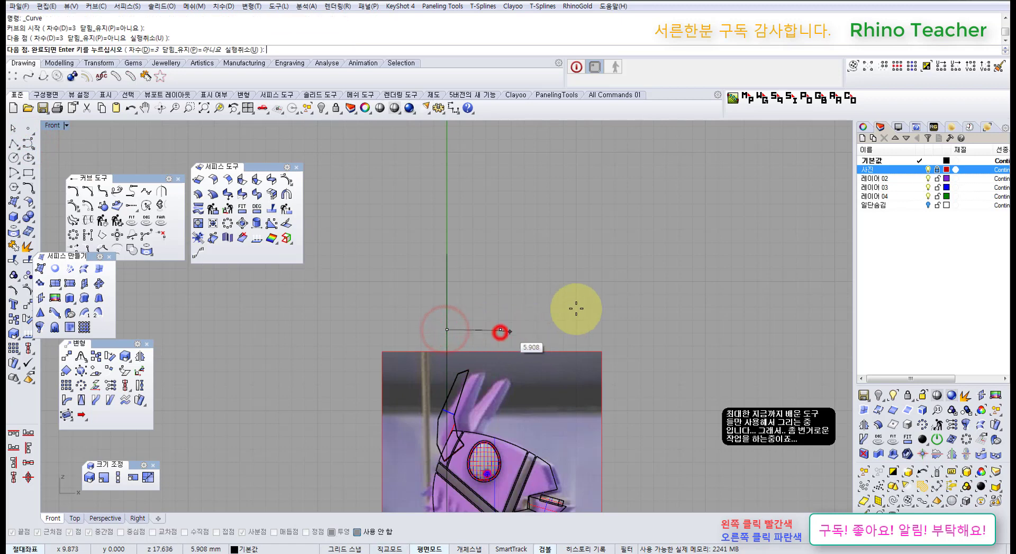
pyautogui.click(567, 311)
pyautogui.click(579, 285)
pyautogui.click(608, 284)
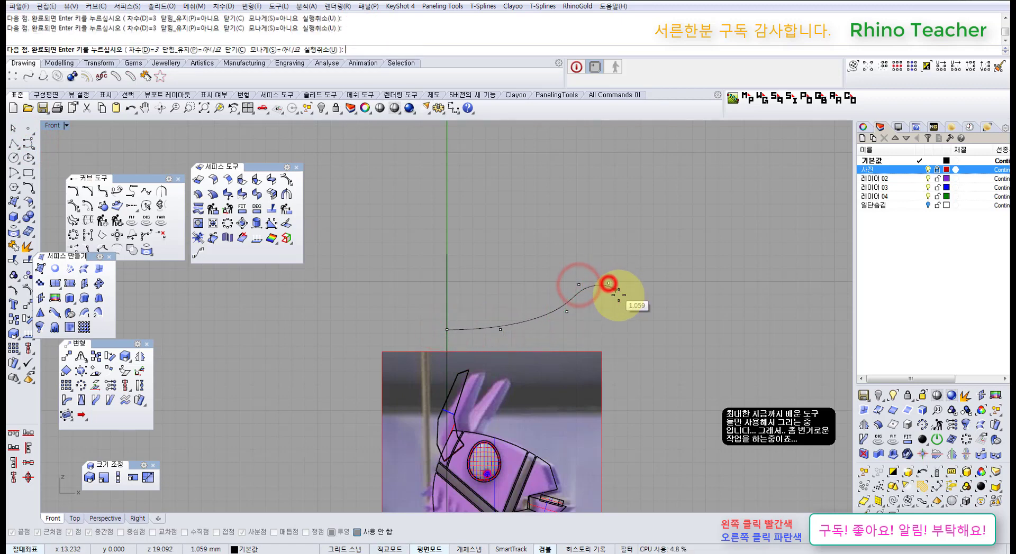
pyautogui.click(625, 301)
pyautogui.click(624, 331)
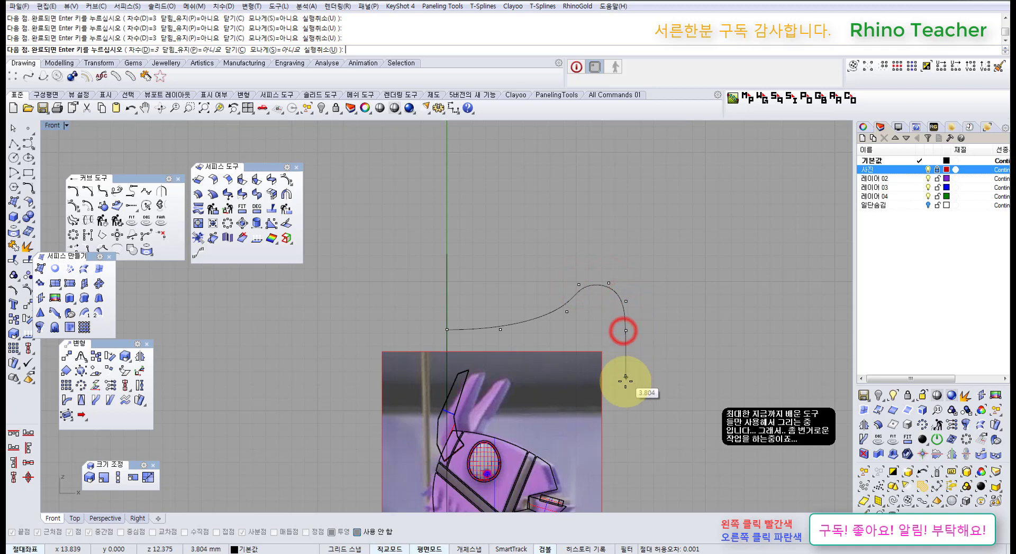
pyautogui.rightClick(624, 381)
# Revolve the profile curve 360 degrees about the vertical axis through point 0 and delete the profile curve
pyautogui.moveTo(654, 350); pyautogui.dragTo(585, 317)
pyautogui.scroll(-6, 576, 319)
pyautogui.moveTo(580, 319); pyautogui.dragTo(612, 320, button='right')
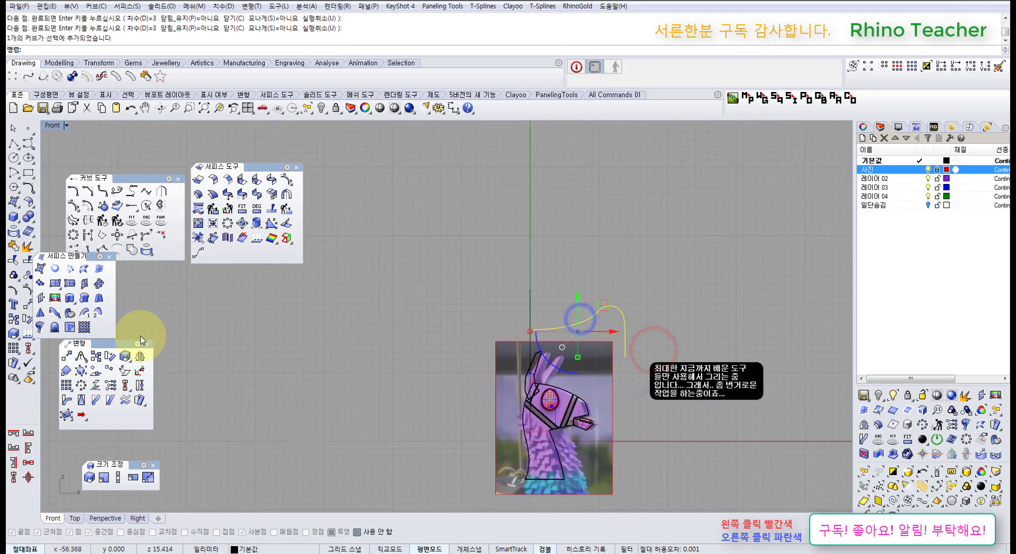
pyautogui.click(42, 324)
pyautogui.write('0')
pyautogui.press('Return')
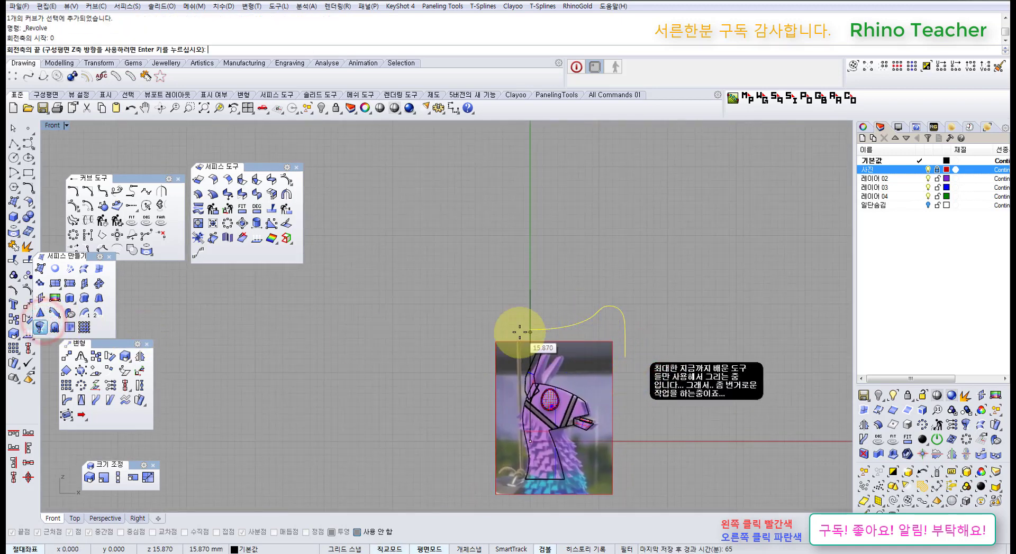
pyautogui.click(511, 243)
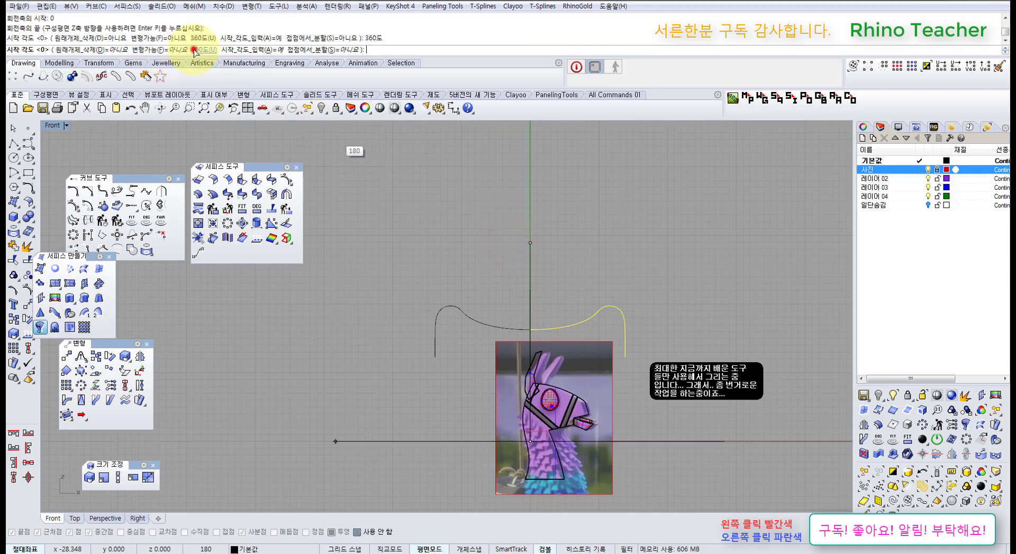
pyautogui.click(195, 51)
pyautogui.scroll(4, 561, 323)
pyautogui.press('Delete')
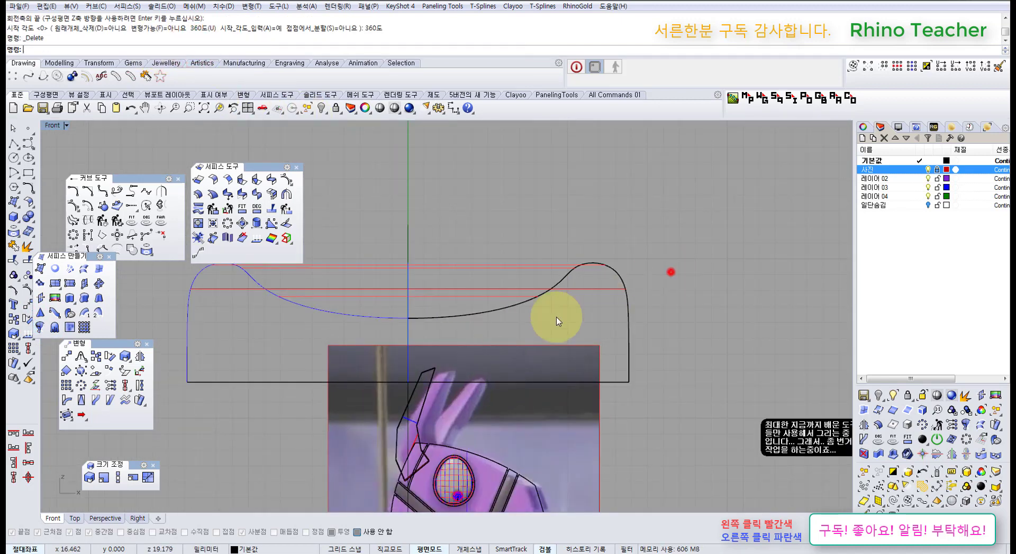
# Select the revolved disc and rotate it upright so its round face points toward the Front view
pyautogui.moveTo(670, 272); pyautogui.dragTo(556, 318)
pyautogui.scroll(-4, 573, 316)
pyautogui.moveTo(578, 315); pyautogui.dragTo(402, 312, button='right')
pyautogui.hotkey('ctrl', 'F4')
pyautogui.scroll(-6, 587, 323)
pyautogui.moveTo(496, 260); pyautogui.dragTo(496, 371, button='right')
pyautogui.keyDown('shift'); pyautogui.moveTo(492, 275); pyautogui.dragTo(506, 211); pyautogui.keyUp('shift')
pyautogui.moveTo(407, 327); pyautogui.dragTo(549, 299, button='right')
# Move the upright disc in the Front view so its centre sits at the back of the lower jaw
pyautogui.hotkey('ctrl', 'F2')
pyautogui.scroll(-6, 536, 341)
pyautogui.moveTo(532, 353); pyautogui.dragTo(453, 207, button='right')
pyautogui.moveTo(448, 246); pyautogui.dragTo(485, 316)
pyautogui.scroll(3, 478, 294)
pyautogui.moveTo(323, 270); pyautogui.dragTo(338, 331, button='right')
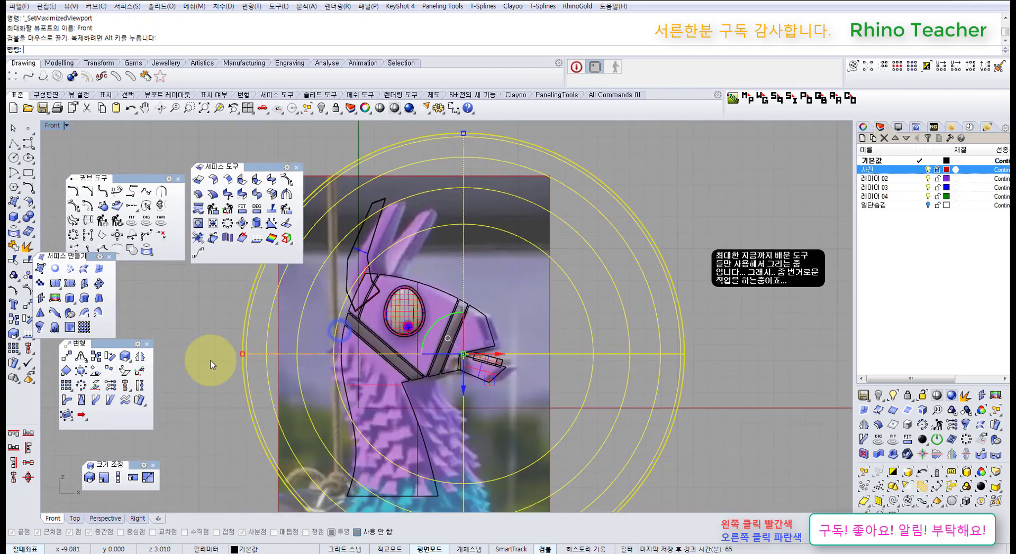
# Scale the disc down uniformly and fit it over the round joint at the corner of the mouth
pyautogui.moveTo(241, 354); pyautogui.dragTo(451, 364)
pyautogui.scroll(6, 454, 364)
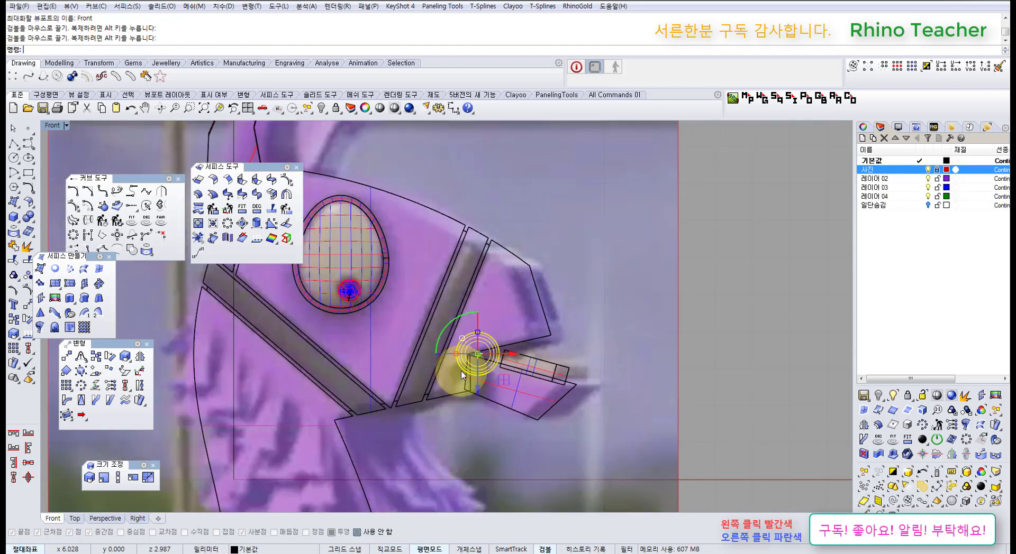
pyautogui.moveTo(523, 317); pyautogui.dragTo(494, 372)
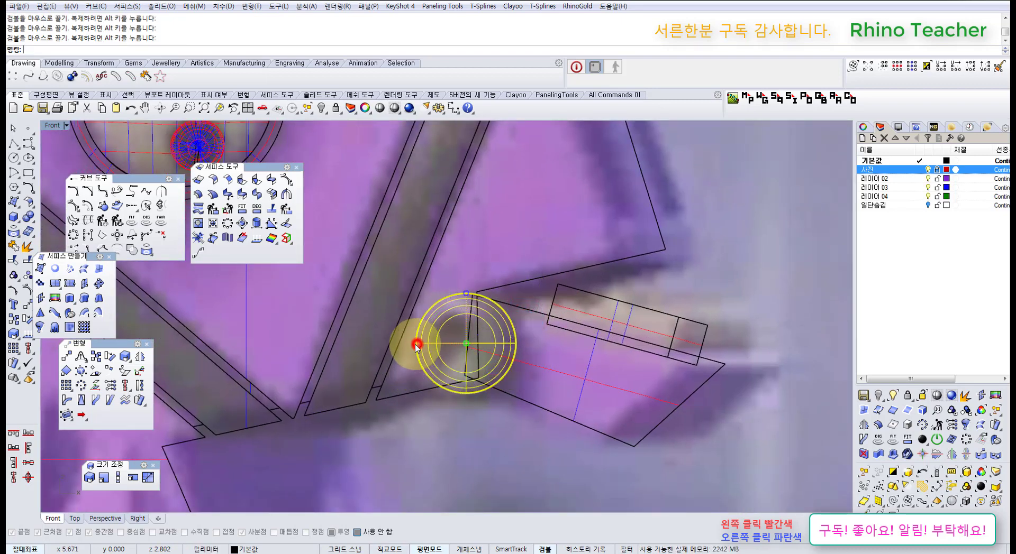
pyautogui.keyDown('shift'); pyautogui.moveTo(416, 345); pyautogui.dragTo(415, 345); pyautogui.keyUp('shift')
pyautogui.moveTo(477, 367); pyautogui.dragTo(438, 393, button='right')
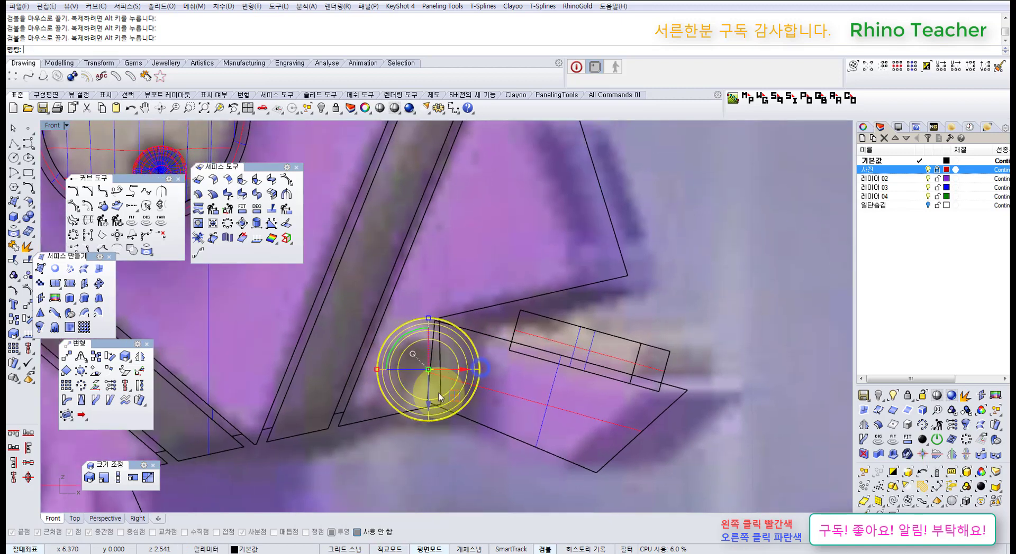
# Move the small disc outward along the Y axis in the Perspective view so it sits on the side of the head
pyautogui.hotkey('ctrl', 'F4')
pyautogui.moveTo(553, 357); pyautogui.dragTo(359, 420, button='right')
pyautogui.scroll(5, 476, 430)
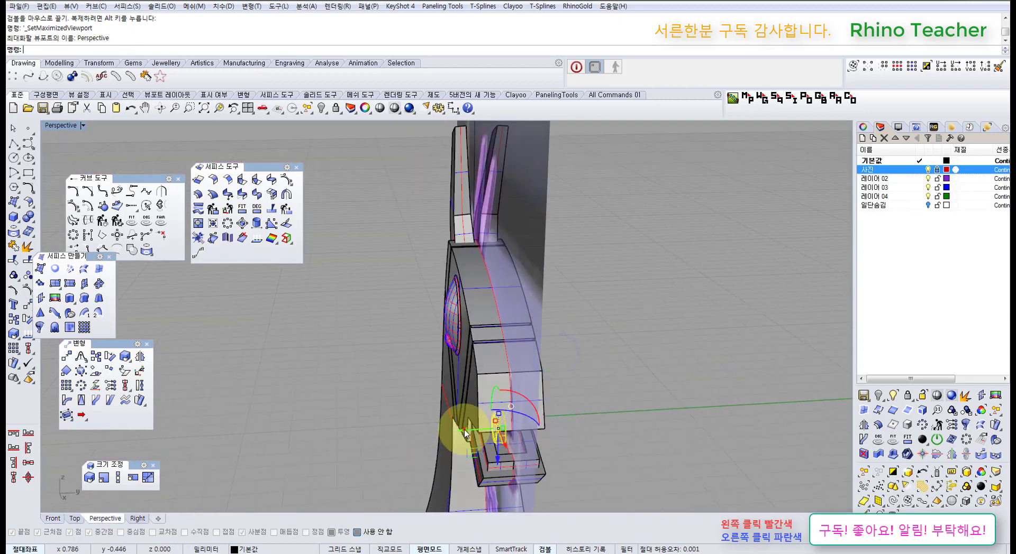
pyautogui.moveTo(463, 434); pyautogui.dragTo(434, 432)
pyautogui.scroll(6, 442, 431)
pyautogui.moveTo(474, 426); pyautogui.dragTo(505, 408, button='right')
pyautogui.press('F4')
pyautogui.moveTo(479, 372); pyautogui.dragTo(401, 311, button='right')
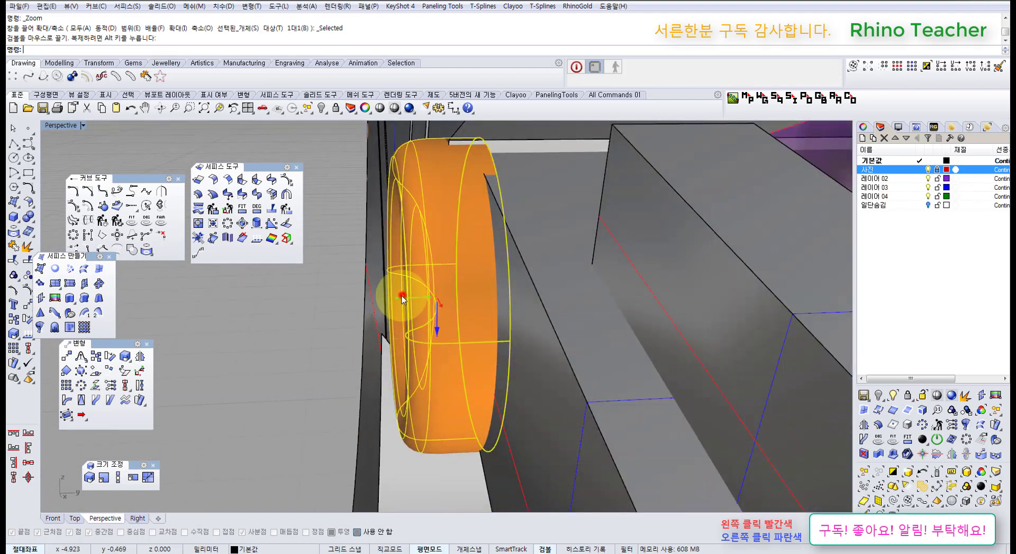
pyautogui.moveTo(402, 296); pyautogui.dragTo(401, 296)
pyautogui.scroll(-6, 401, 297)
pyautogui.moveTo(388, 356); pyautogui.dragTo(437, 347, button='right')
# Mirror the small disc from the origin (0) along the X axis to copy it onto the opposite side of the jaw
pyautogui.middleClick(437, 347)
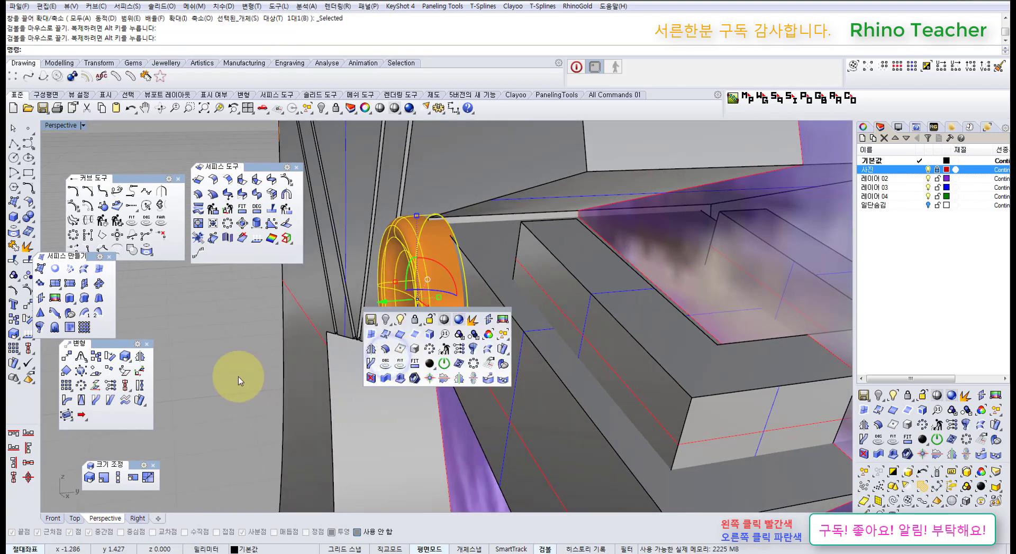
pyautogui.moveTo(235, 379); pyautogui.dragTo(177, 369, button='right')
pyautogui.click(136, 359)
pyautogui.scroll(-4, 442, 334)
pyautogui.moveTo(515, 320); pyautogui.dragTo(511, 363, button='right')
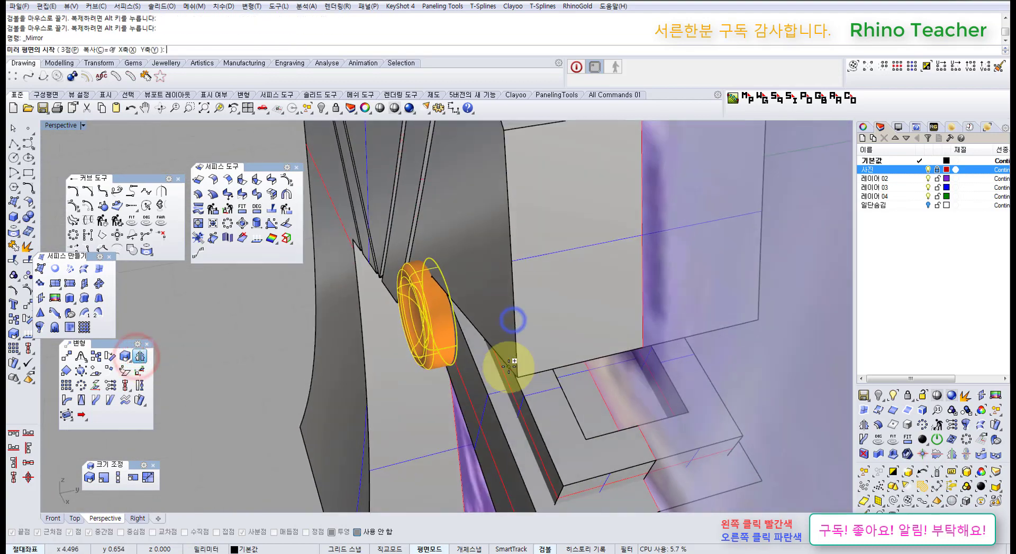
pyautogui.write('0')
pyautogui.press('Return')
pyautogui.click(508, 366)
pyautogui.moveTo(528, 410); pyautogui.dragTo(540, 233, button='right')
# Hide the reference image layer 사진 and loft a tube between the inner circular edges of the two mouth discs
pyautogui.click(927, 170)
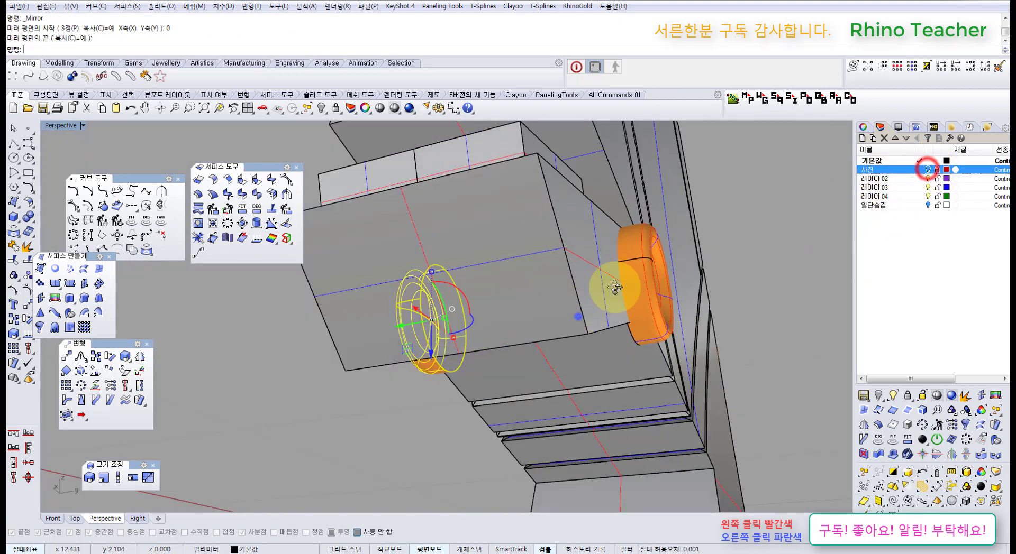
pyautogui.moveTo(574, 318); pyautogui.dragTo(646, 344, button='right')
pyautogui.click(713, 401)
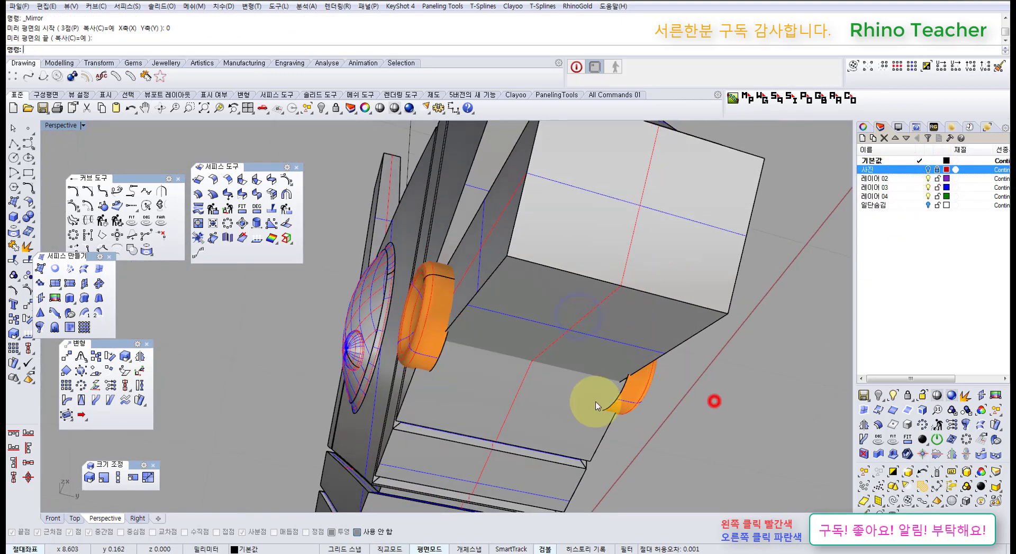
pyautogui.click(86, 270)
pyautogui.click(444, 353)
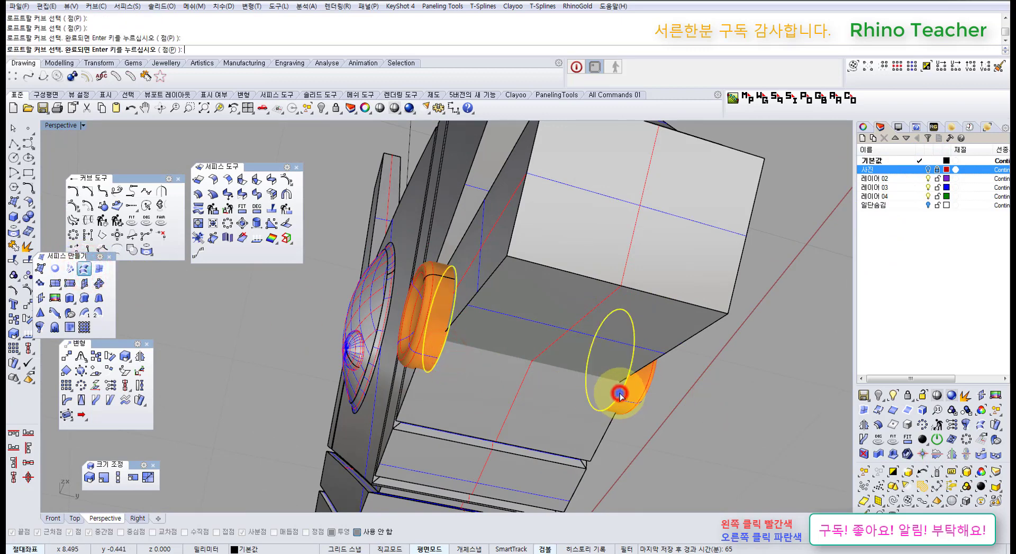
pyautogui.press('Return')
pyautogui.press('Return')
# Join the lofted tube with the discs at both of its ends into one object
pyautogui.click(492, 369)
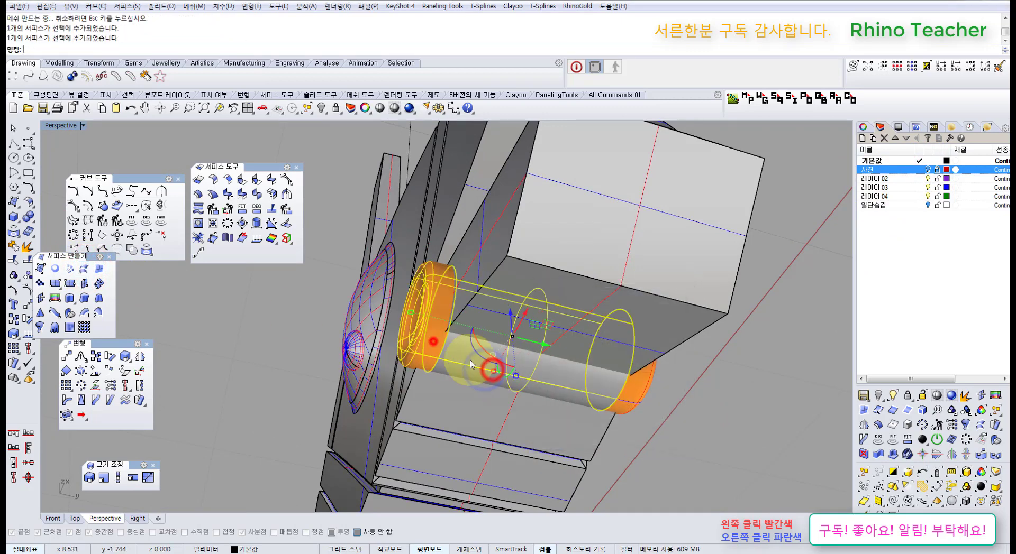
pyautogui.keyDown('shift'); pyautogui.click(638, 404); pyautogui.keyUp('shift')
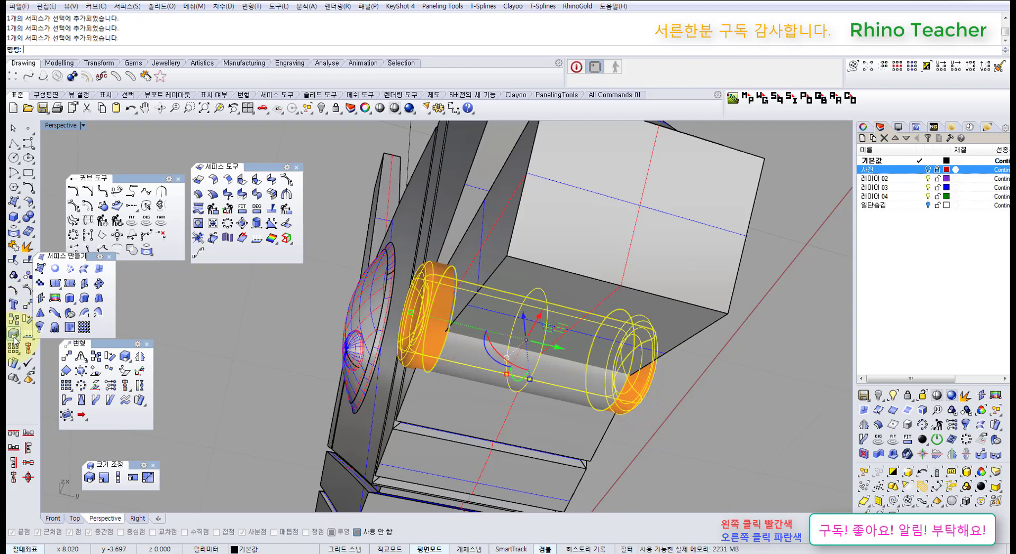
pyautogui.click(263, 382)
# Bring the whole head into view in Perspective and turn the reference image layer 사진 back on
pyautogui.scroll(-3, 241, 336)
pyautogui.moveTo(240, 333); pyautogui.dragTo(399, 436, button='right')
pyautogui.scroll(-4, 459, 427)
pyautogui.hotkey('ctrl', 'F3')
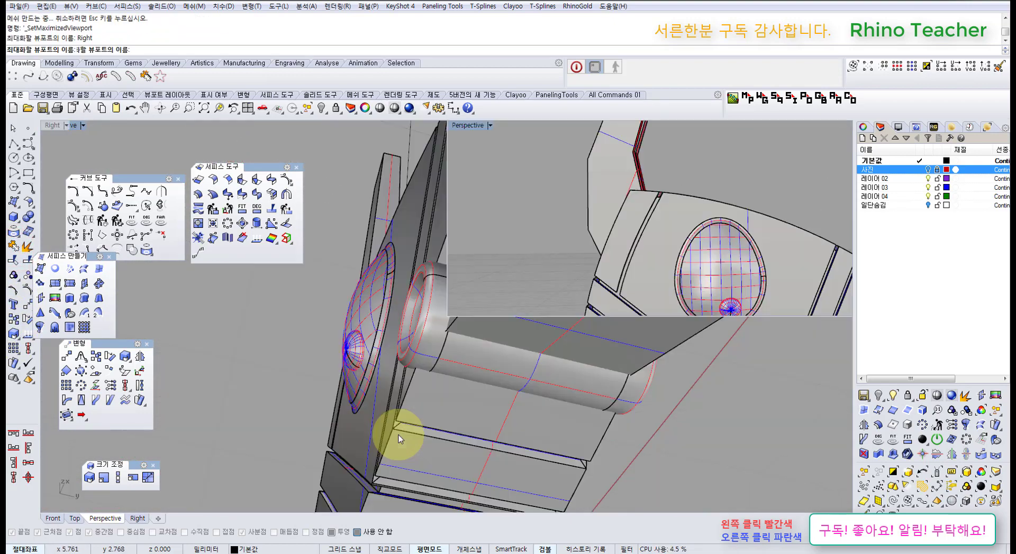
pyautogui.moveTo(466, 416); pyautogui.dragTo(445, 360, button='right')
pyautogui.hotkey('ctrl', 'F4')
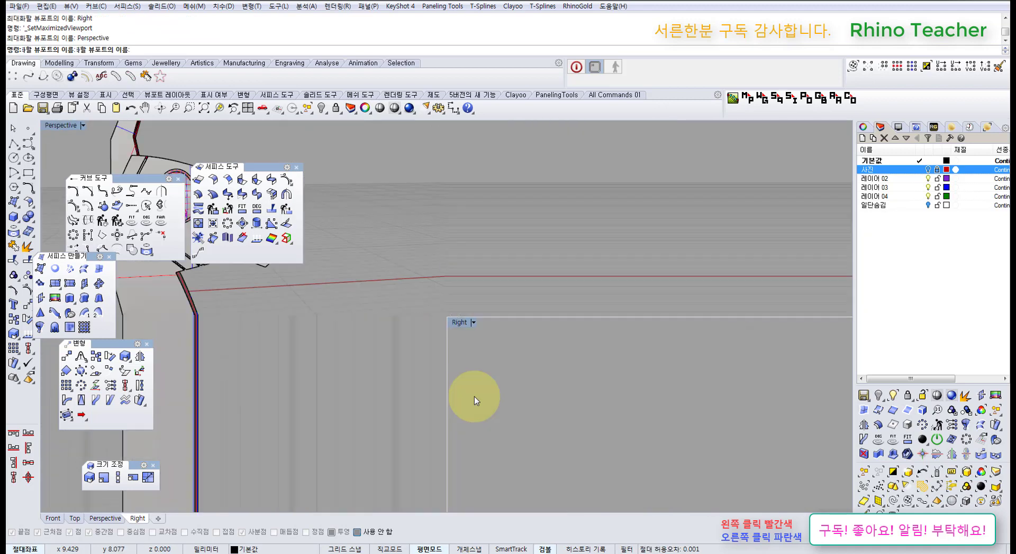
pyautogui.moveTo(539, 374); pyautogui.dragTo(493, 411, button='right')
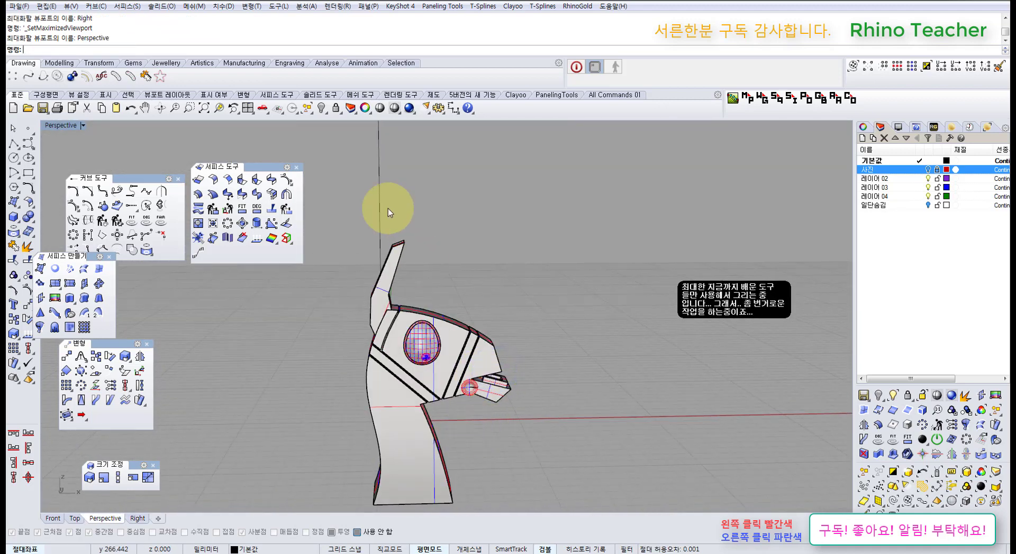
pyautogui.click(927, 169)
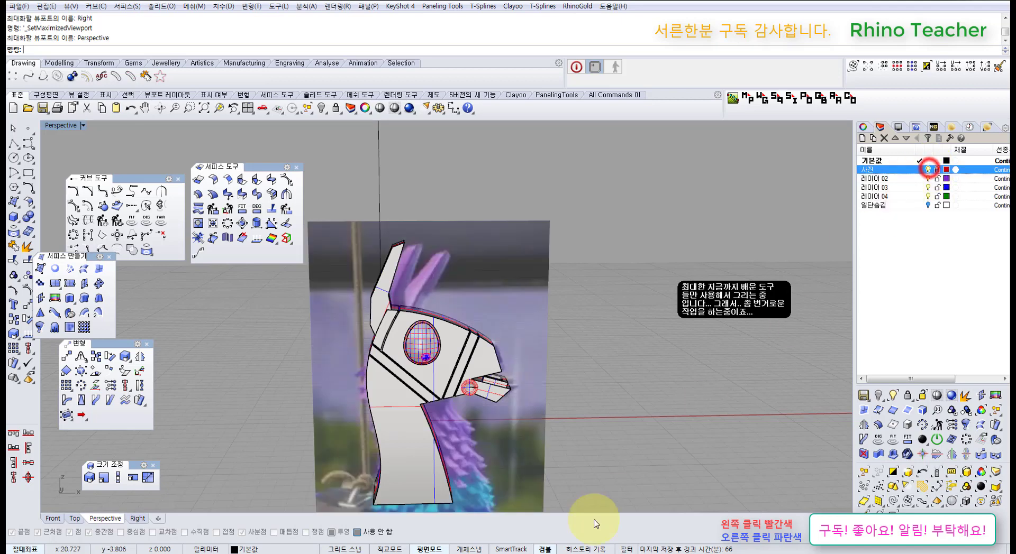
# Trace the left side of one neck fur tuft with a four-point control-point curve in the Front view
pyautogui.moveTo(501, 437); pyautogui.dragTo(518, 453, button='right')
pyautogui.hotkey('ctrl', 'F2')
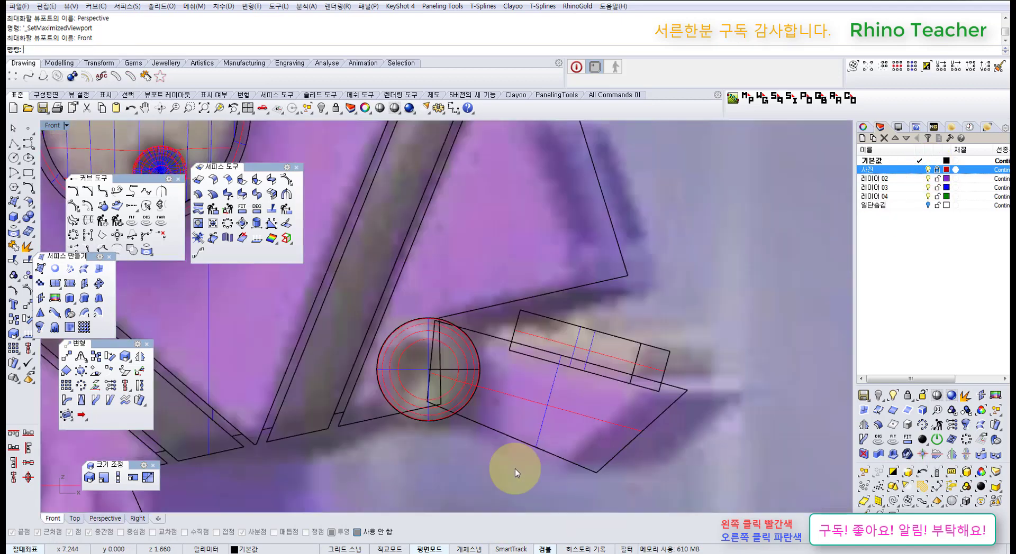
pyautogui.scroll(-18, 514, 468)
pyautogui.moveTo(470, 508); pyautogui.dragTo(458, 314, button='right')
pyautogui.scroll(7, 458, 314)
pyautogui.scroll(5, 459, 318)
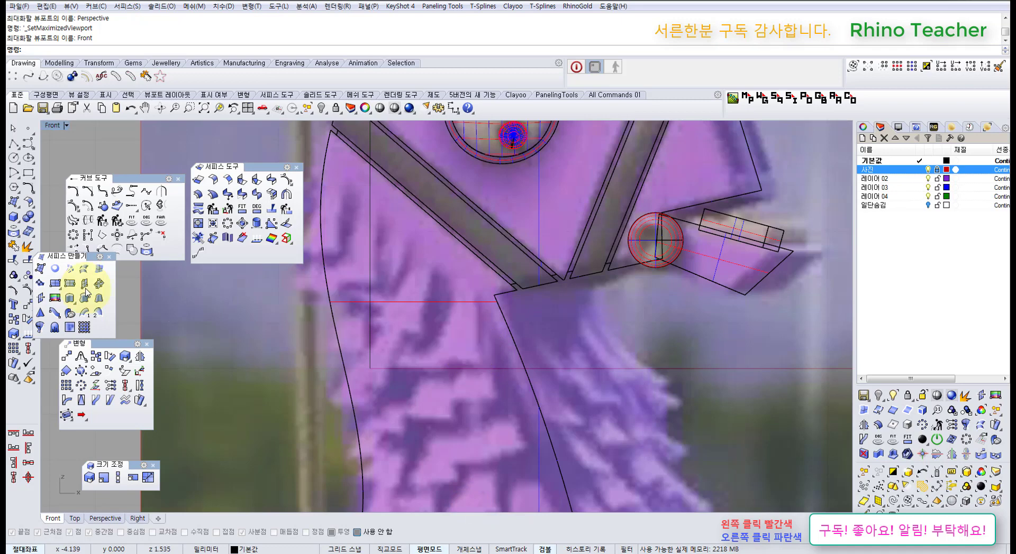
pyautogui.click(29, 144)
pyautogui.scroll(4, 535, 267)
pyautogui.scroll(-6, 598, 269)
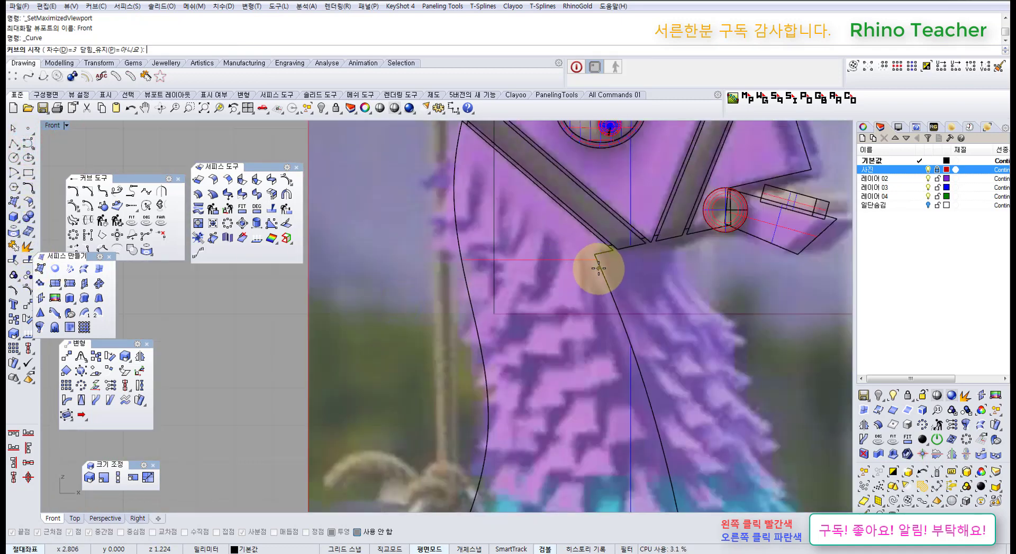
pyautogui.scroll(5, 598, 269)
pyautogui.click(536, 231)
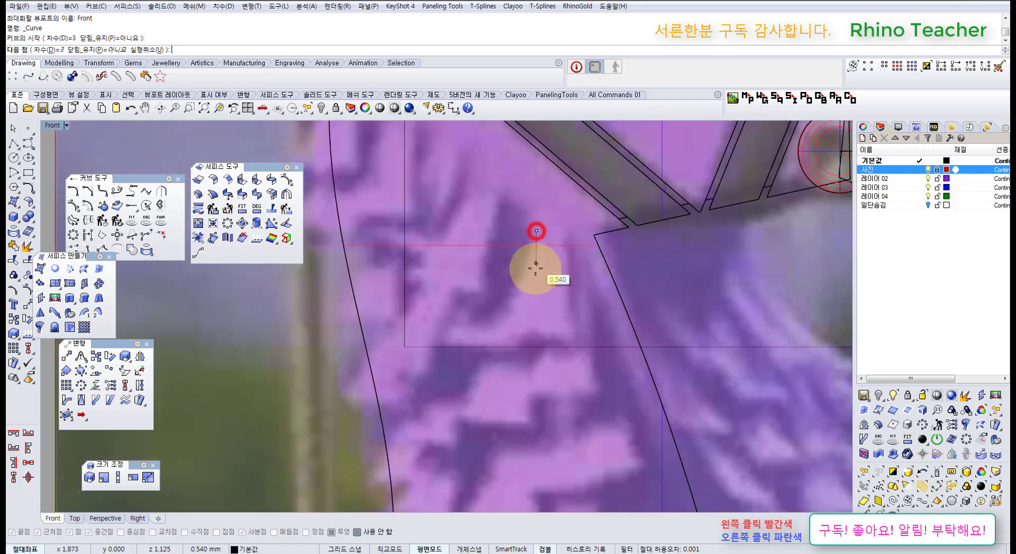
pyautogui.click(531, 271)
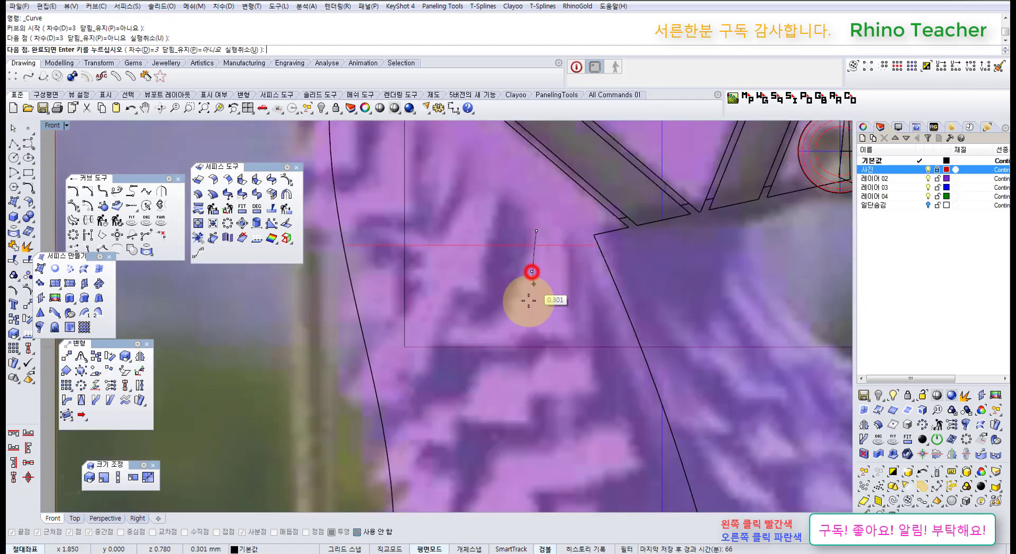
pyautogui.click(524, 310)
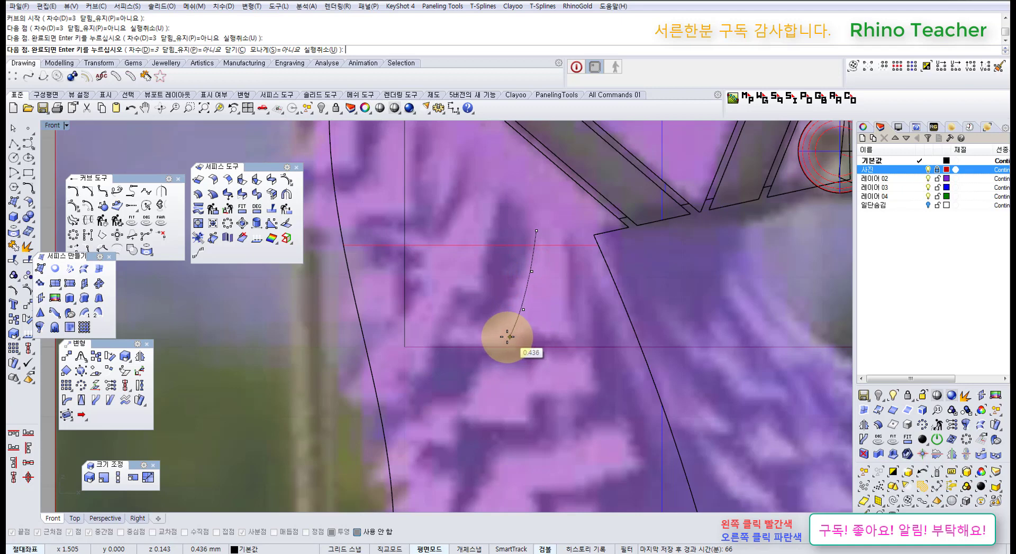
pyautogui.click(507, 337)
pyautogui.rightClick(507, 337)
# Trace the right side of the same fur tuft with a second four-point curve
pyautogui.rightClick(578, 247)
pyautogui.click(569, 237)
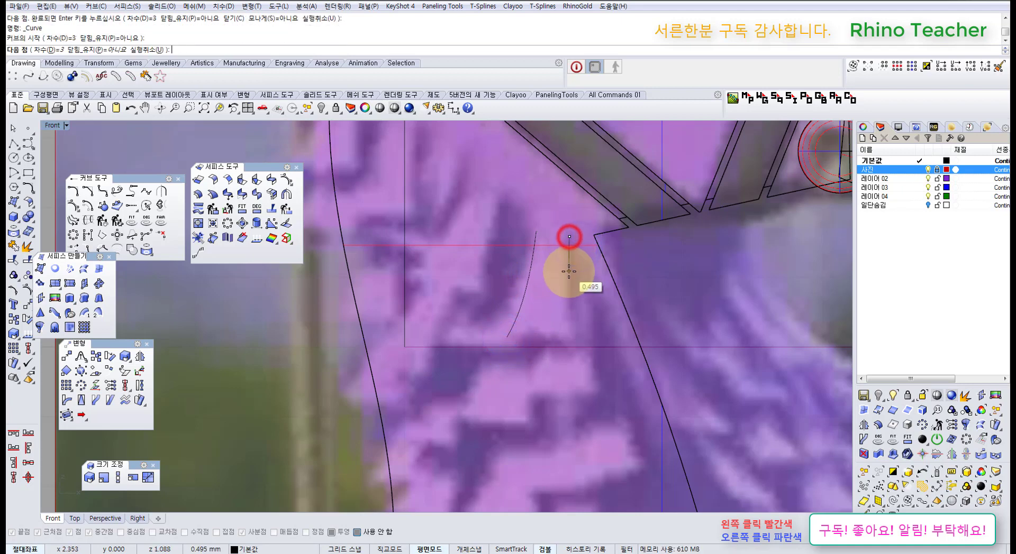
pyautogui.click(569, 268)
pyautogui.click(568, 300)
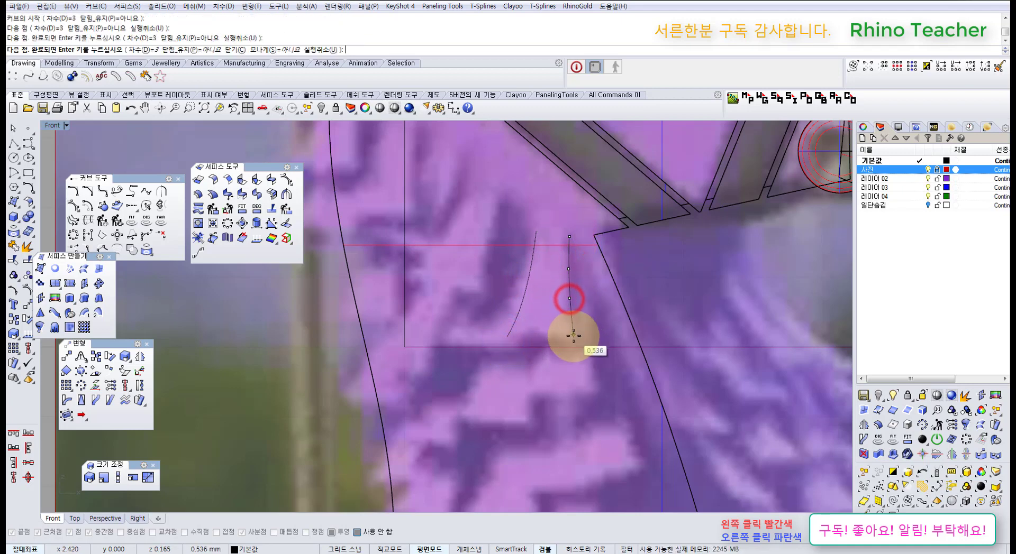
pyautogui.click(573, 335)
pyautogui.rightClick(573, 336)
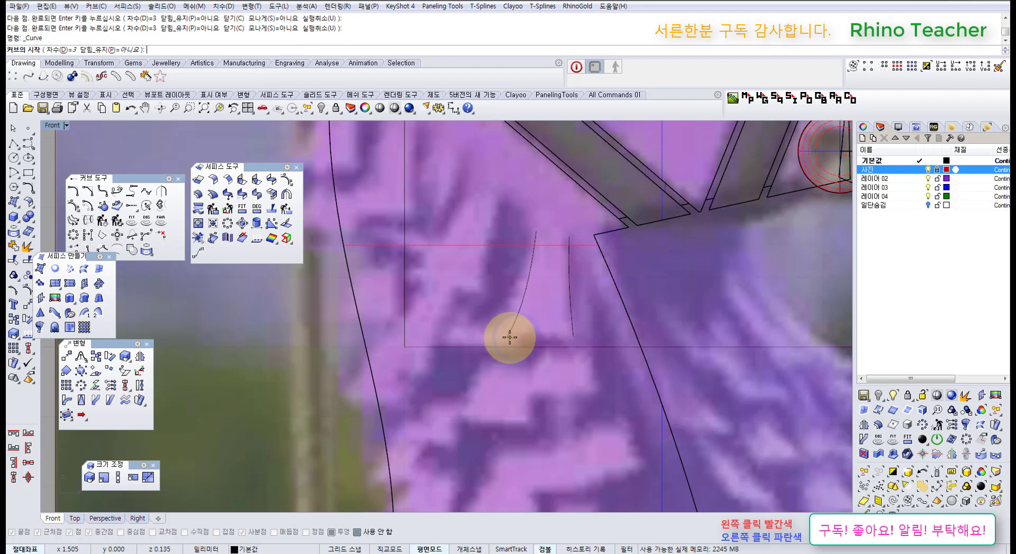
# Draw a slightly arched four-point curve connecting the lower ends of the two tuft side curves
pyautogui.click(508, 337)
pyautogui.scroll(4, 533, 326)
pyautogui.click(533, 333)
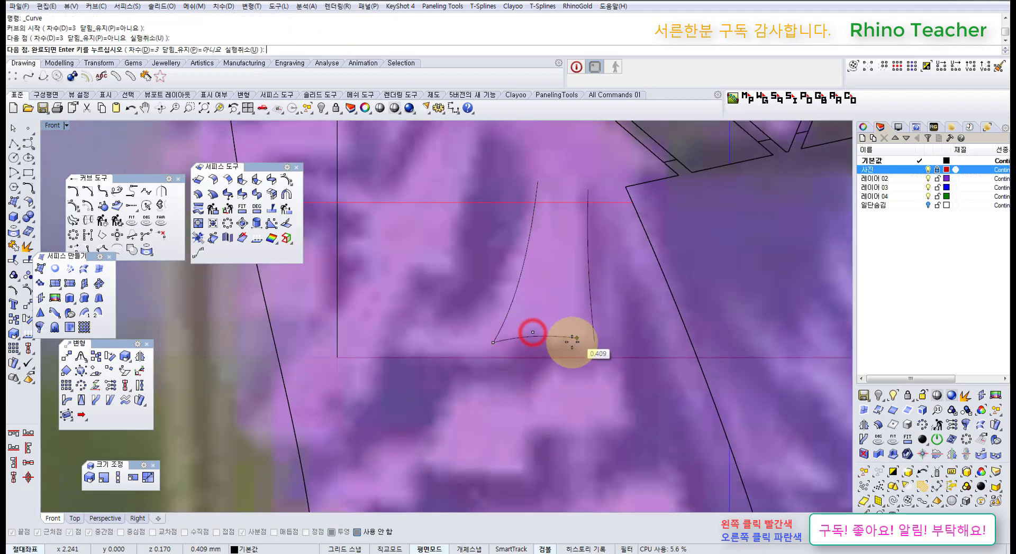
pyautogui.click(571, 343)
pyautogui.click(592, 344)
pyautogui.rightClick(592, 344)
# Select the three tuft curves and move them off the reference image into the empty area on its right
pyautogui.scroll(-6, 598, 326)
pyautogui.moveTo(598, 325); pyautogui.dragTo(575, 331, button='right')
pyautogui.scroll(4, 577, 339)
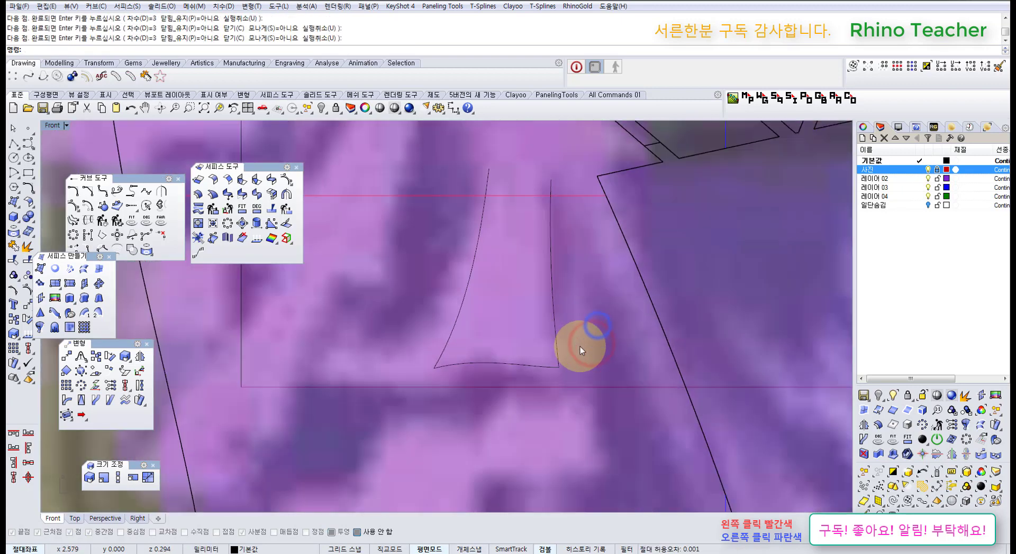
pyautogui.moveTo(583, 322); pyautogui.dragTo(394, 373)
pyautogui.scroll(-8, 405, 364)
pyautogui.moveTo(462, 350); pyautogui.dragTo(399, 327, button='right')
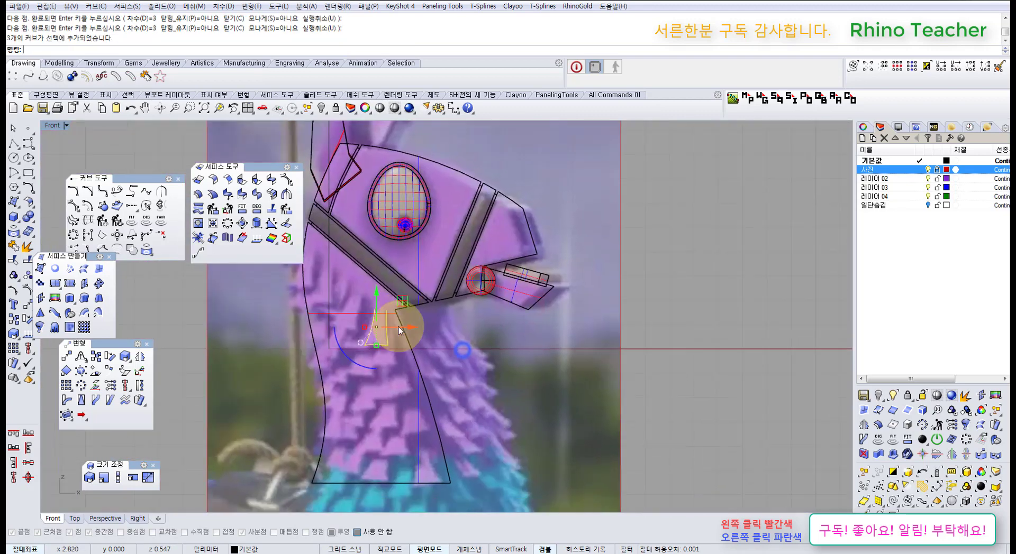
pyautogui.moveTo(402, 301); pyautogui.dragTo(670, 334)
pyautogui.scroll(6, 669, 334)
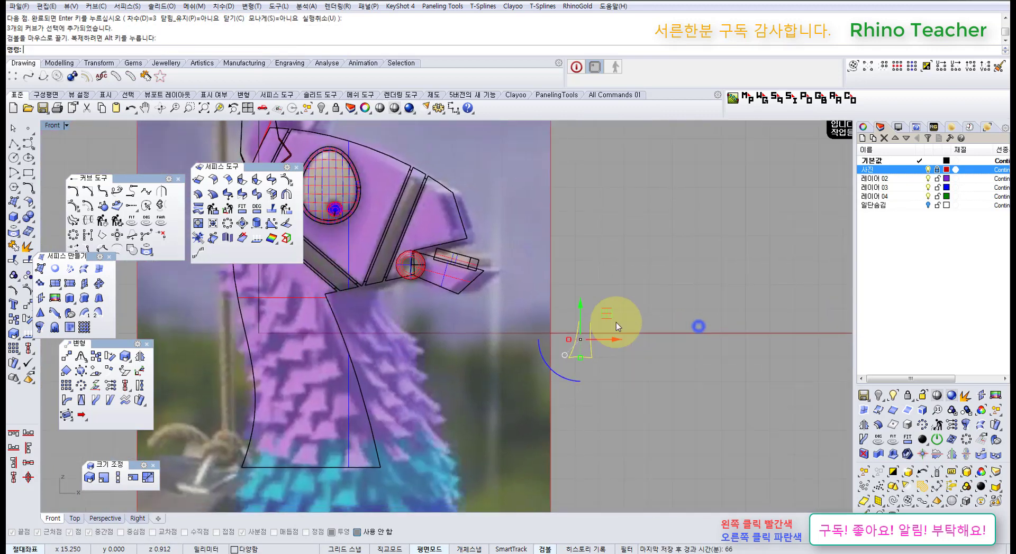
pyautogui.click(609, 370)
# Delete the bottom connecting curve of the tuft outline
pyautogui.moveTo(582, 325); pyautogui.dragTo(599, 310, button='right')
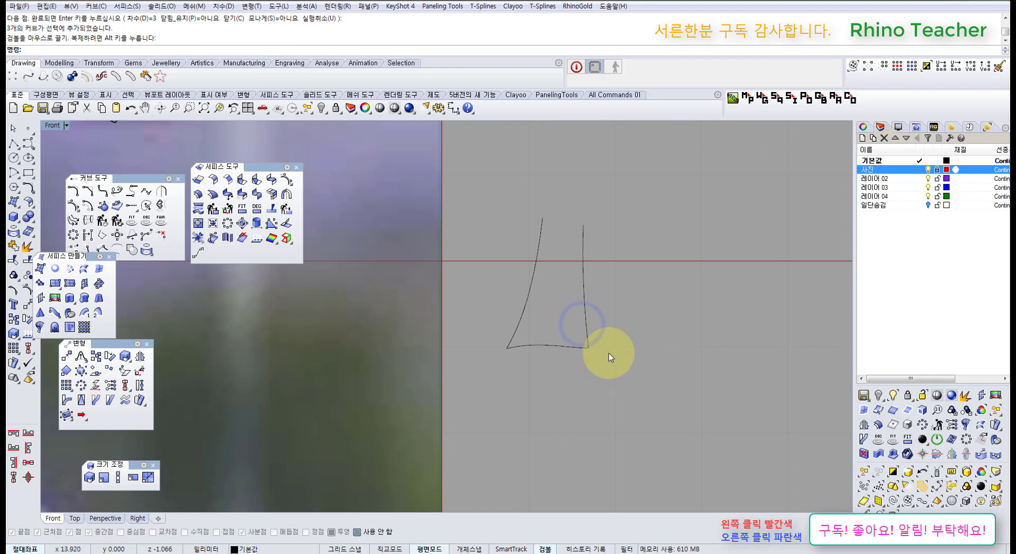
pyautogui.moveTo(566, 328); pyautogui.dragTo(543, 387)
pyautogui.moveTo(576, 396); pyautogui.dragTo(566, 388, button='right')
pyautogui.press('Delete')
# Loft a surface between the two tuft side curves and switch to the Perspective view
pyautogui.moveTo(554, 338); pyautogui.dragTo(547, 371, button='right')
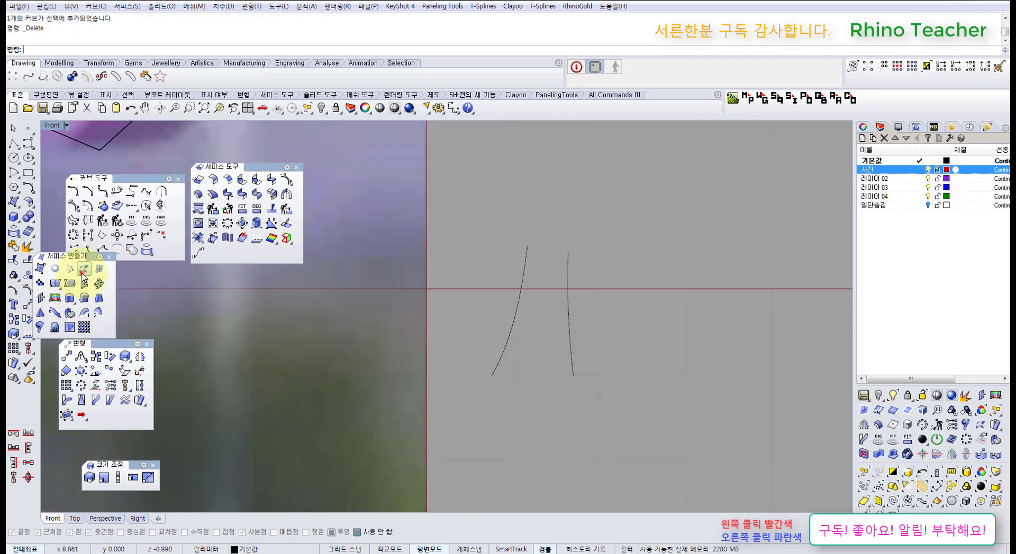
pyautogui.rightClick(575, 368)
pyautogui.scroll(3, 550, 371)
pyautogui.rightClick(494, 415)
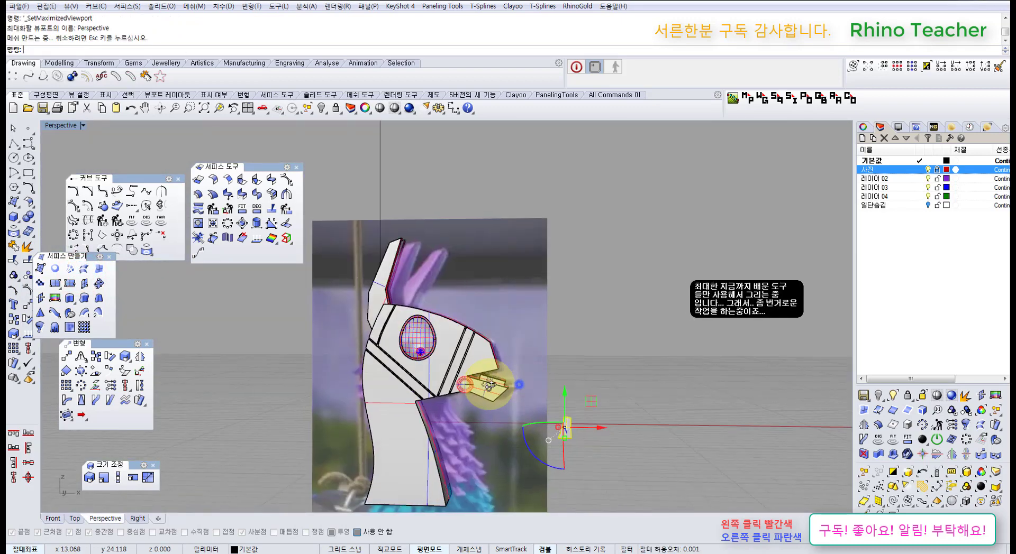
pyautogui.press('F4')
# Show the tuft surface's control points and change its degree to 3 in both U and V
pyautogui.moveTo(489, 385); pyautogui.dragTo(476, 426, button='right')
pyautogui.press('F10')
pyautogui.keyDown('shift'); pyautogui.moveTo(476, 426); pyautogui.dragTo(485, 376, button='right'); pyautogui.keyUp('shift')
pyautogui.click(487, 356)
pyautogui.rightClick(488, 355)
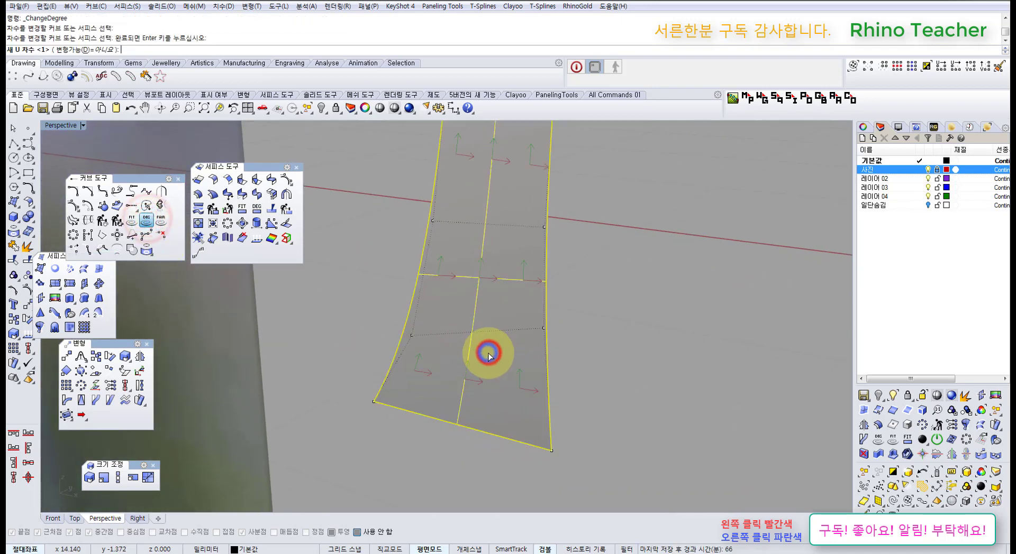
pyautogui.write('3')
pyautogui.press('Return')
pyautogui.press('Return')
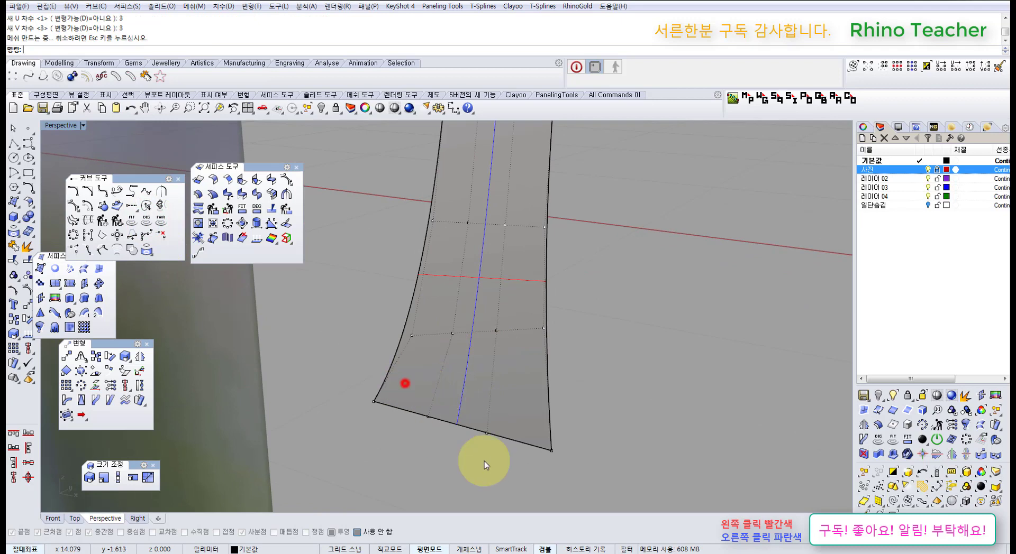
# Select the two middle control points of the tuft's bottom edge and move them along Y to bow the edge
pyautogui.moveTo(484, 461); pyautogui.dragTo(503, 465)
pyautogui.moveTo(506, 442); pyautogui.dragTo(468, 455, button='right')
pyautogui.moveTo(492, 441)
pyautogui.mouseDown()
pyautogui.moveTo(481, 445)
pyautogui.moveTo(509, 437)
pyautogui.mouseUp()
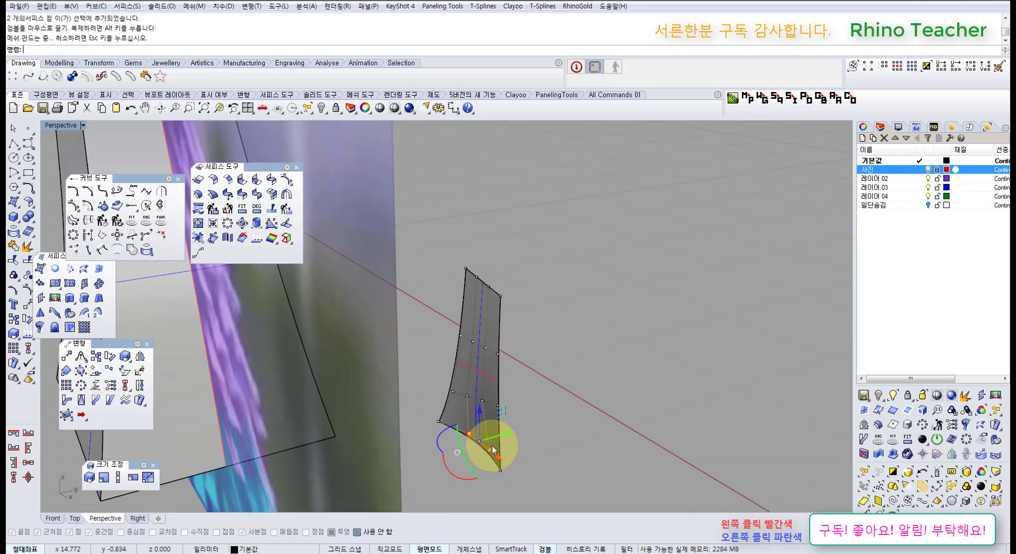
# Select all four control points of the tuft's bottom row and pull them outward along the Y axis
pyautogui.moveTo(487, 441); pyautogui.dragTo(429, 437, button='right')
pyautogui.moveTo(381, 426); pyautogui.dragTo(626, 487)
pyautogui.moveTo(608, 462); pyautogui.dragTo(503, 476, button='right')
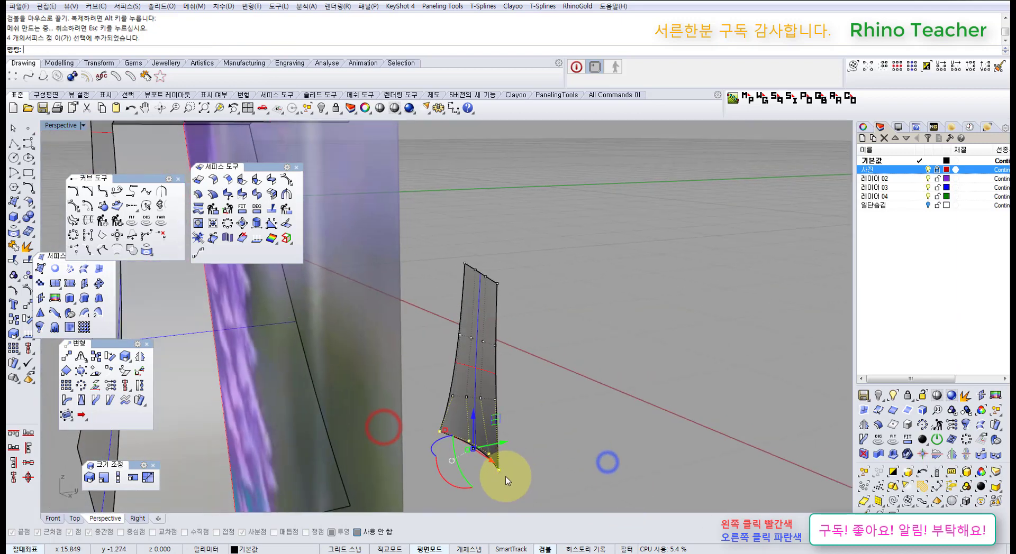
pyautogui.moveTo(503, 444); pyautogui.dragTo(474, 459)
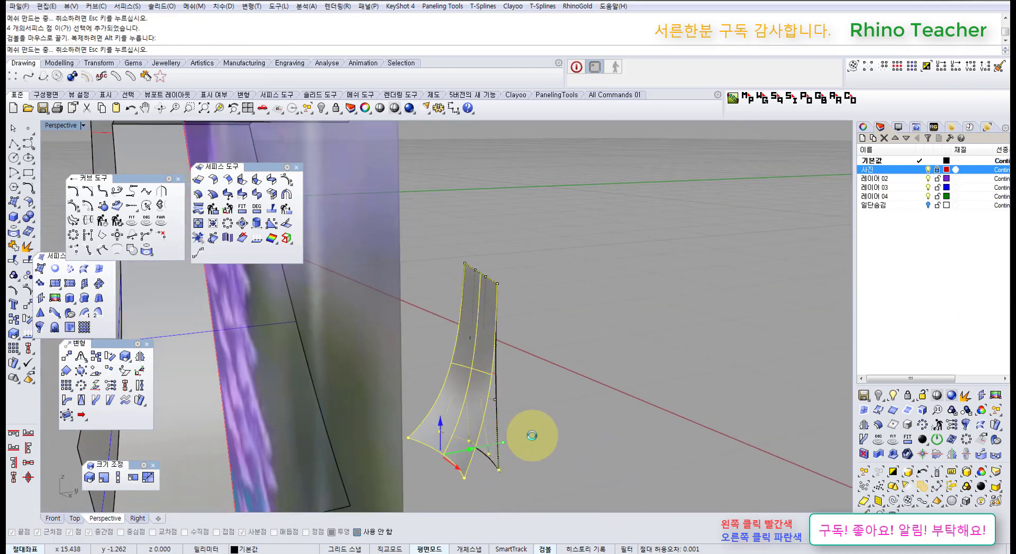
# Reselect the two middle bottom-row points and shift them inward along Y to deepen the lower edge's curvature
pyautogui.moveTo(548, 449)
pyautogui.mouseDown(button='right')
pyautogui.moveTo(499, 446)
pyautogui.moveTo(529, 436)
pyautogui.moveTo(524, 415)
pyautogui.moveTo(582, 447)
pyautogui.mouseUp(button='right')
pyautogui.scroll(5, 415, 456)
pyautogui.moveTo(431, 414); pyautogui.dragTo(492, 477)
pyautogui.moveTo(535, 452); pyautogui.dragTo(498, 456, button='right')
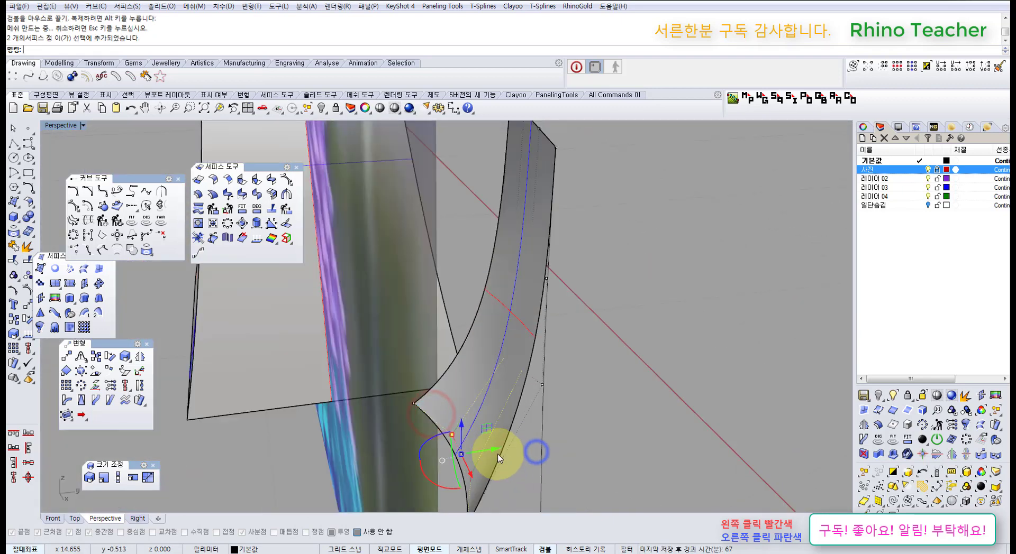
pyautogui.moveTo(495, 452); pyautogui.dragTo(514, 453)
# Select the four bottom-row points again and move them slightly farther outward along Y
pyautogui.moveTo(470, 453); pyautogui.dragTo(624, 449, button='right')
pyautogui.moveTo(399, 376); pyautogui.dragTo(677, 500)
pyautogui.moveTo(641, 462); pyautogui.dragTo(471, 462, button='right')
pyautogui.moveTo(433, 468); pyautogui.dragTo(470, 466, button='right')
pyautogui.moveTo(484, 460); pyautogui.dragTo(469, 461)
# Select the four control points in the row above the bottom edge and adjust their position along Y
pyautogui.moveTo(452, 342); pyautogui.dragTo(535, 365, button='right')
pyautogui.scroll(4, 537, 365)
pyautogui.moveTo(398, 313); pyautogui.dragTo(602, 395)
pyautogui.moveTo(604, 396); pyautogui.dragTo(534, 384, button='right')
pyautogui.moveTo(534, 383); pyautogui.dragTo(524, 388)
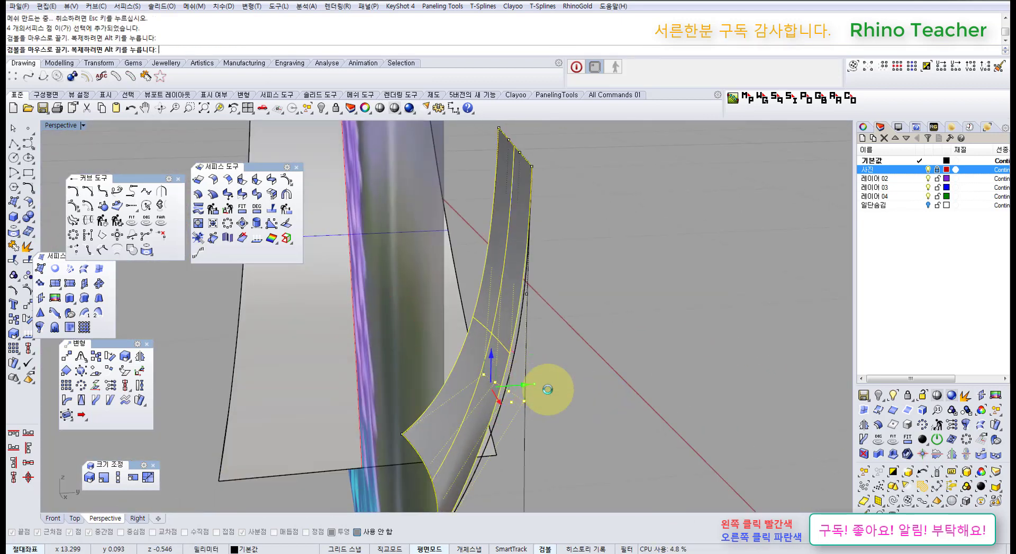
pyautogui.click(589, 389)
pyautogui.scroll(-5, 590, 390)
pyautogui.moveTo(515, 420); pyautogui.dragTo(562, 376, button='right')
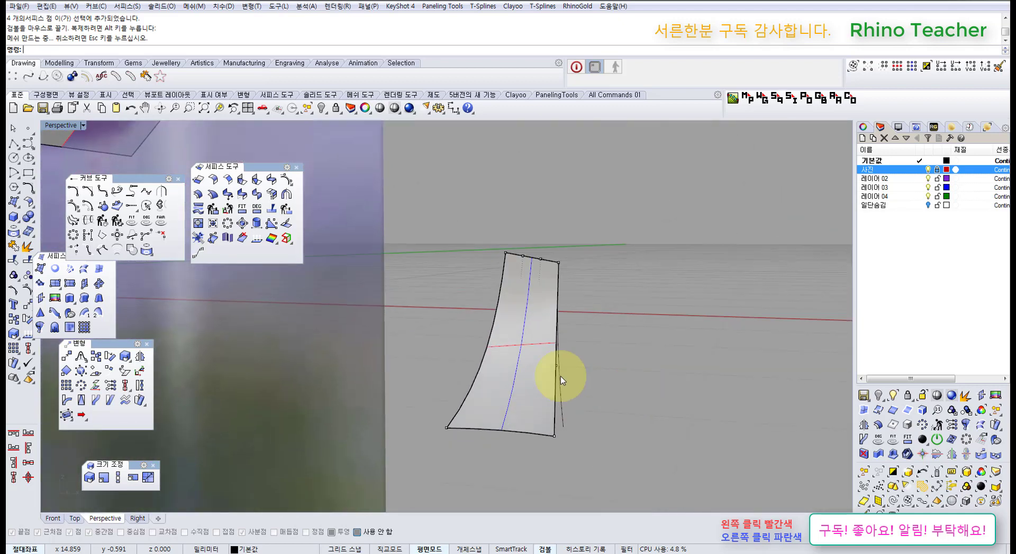
# Select the two middle control points in the row above the tuft's bottom edge and shift them slightly along Y
pyautogui.scroll(5, 561, 376)
pyautogui.moveTo(489, 336); pyautogui.dragTo(566, 426)
pyautogui.moveTo(579, 369); pyautogui.dragTo(628, 399, button='right')
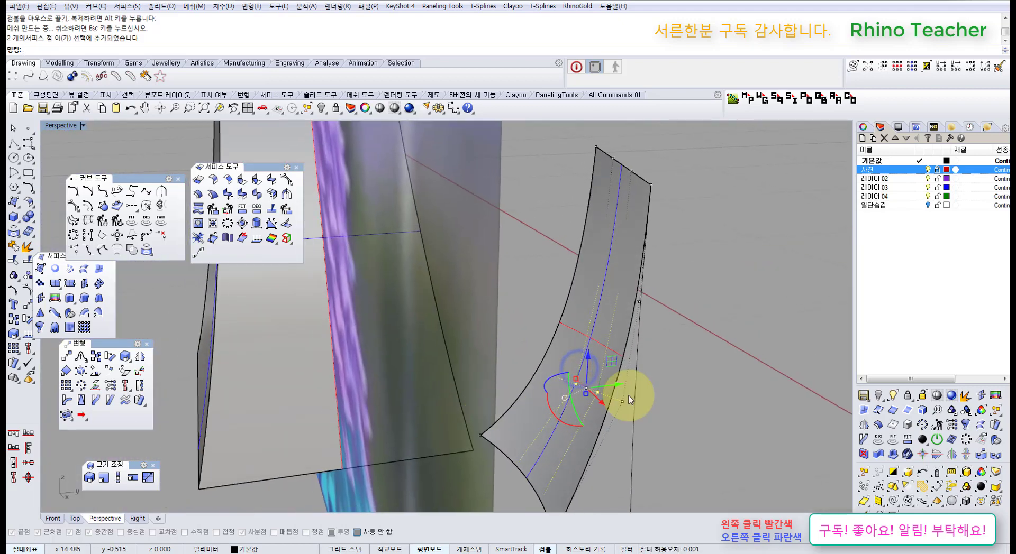
pyautogui.moveTo(617, 383); pyautogui.dragTo(634, 383)
pyautogui.click(669, 396)
pyautogui.scroll(-3, 700, 418)
pyautogui.moveTo(670, 424); pyautogui.dragTo(736, 389, button='right')
pyautogui.click(737, 388)
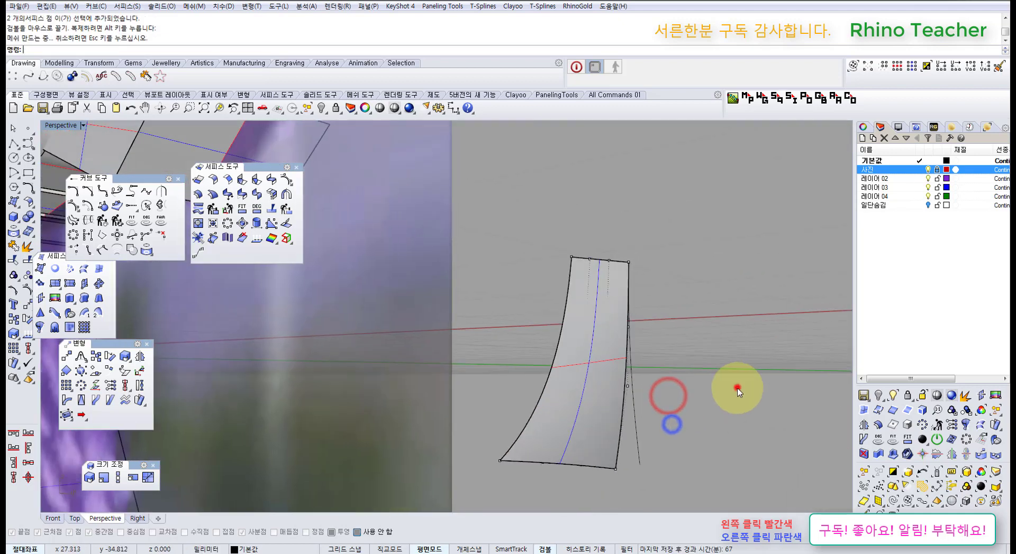
pyautogui.moveTo(677, 407); pyautogui.dragTo(247, 331, button='right')
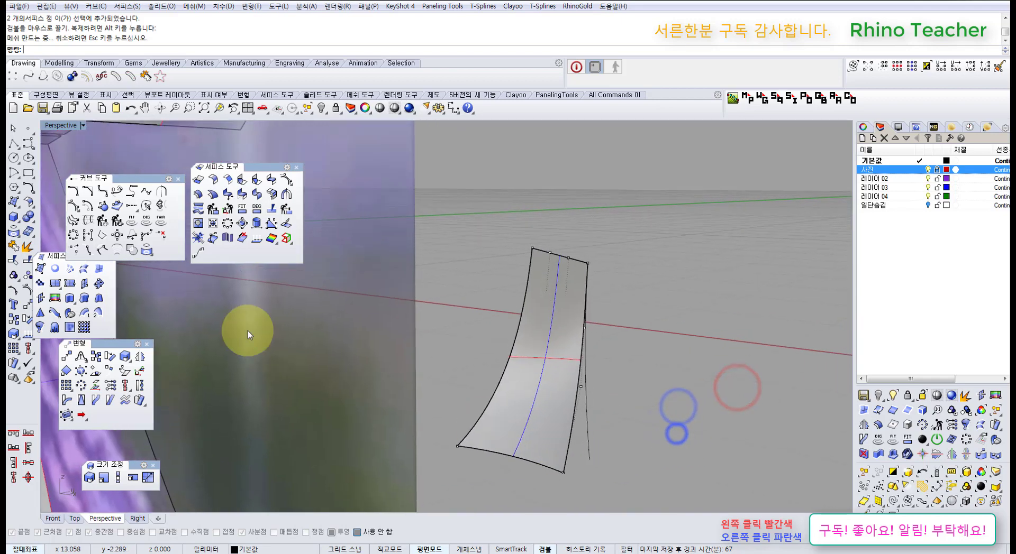
# Offset the tuft surface by 0.1 as a solid, with all offset directions flipped
pyautogui.click(203, 196)
pyautogui.click(503, 423)
pyautogui.rightClick(504, 422)
pyautogui.moveTo(616, 406); pyautogui.dragTo(551, 420, button='right')
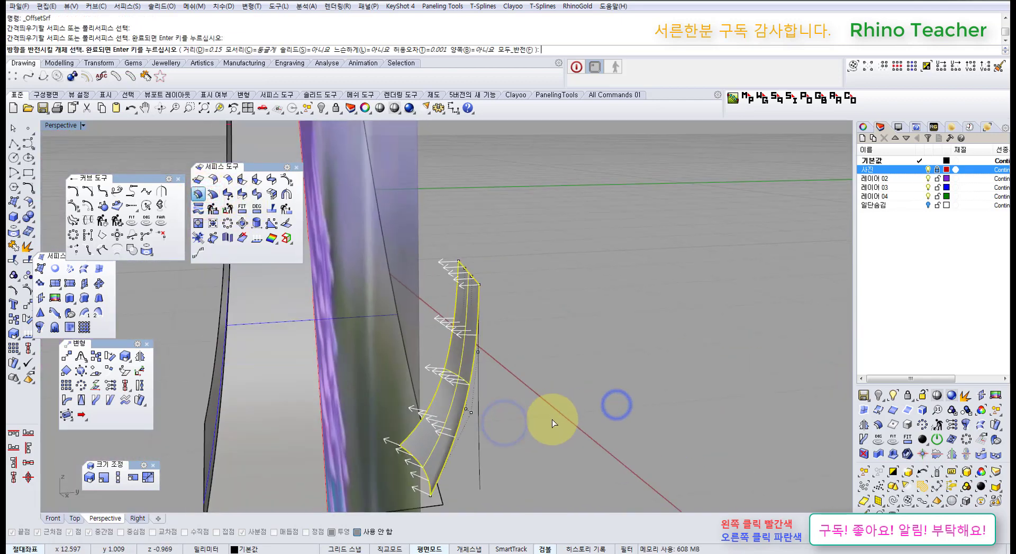
pyautogui.write('ㄹ')
pyautogui.press('Return')
pyautogui.moveTo(539, 381); pyautogui.dragTo(497, 314, button='right')
pyautogui.click(503, 50)
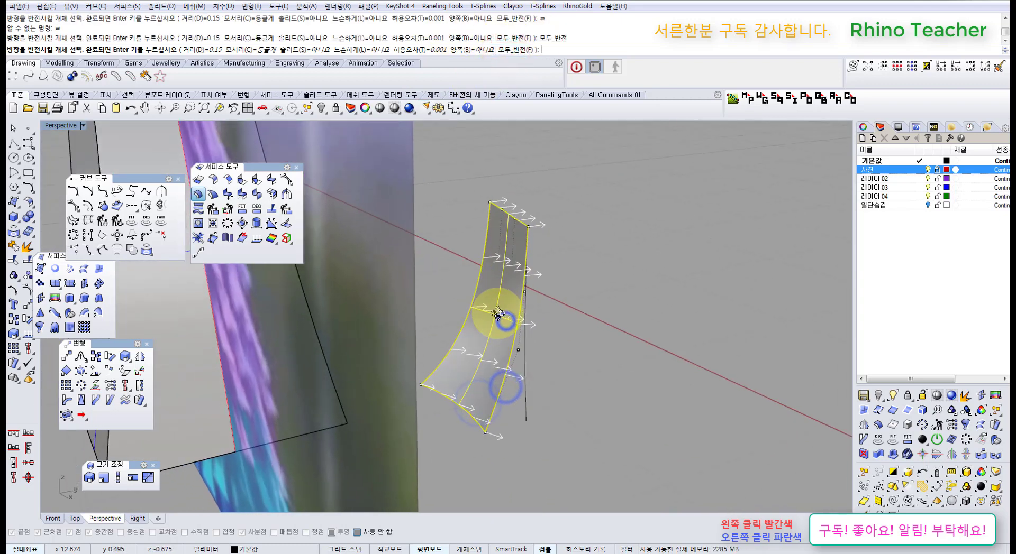
pyautogui.moveTo(526, 351); pyautogui.dragTo(524, 344, button='right')
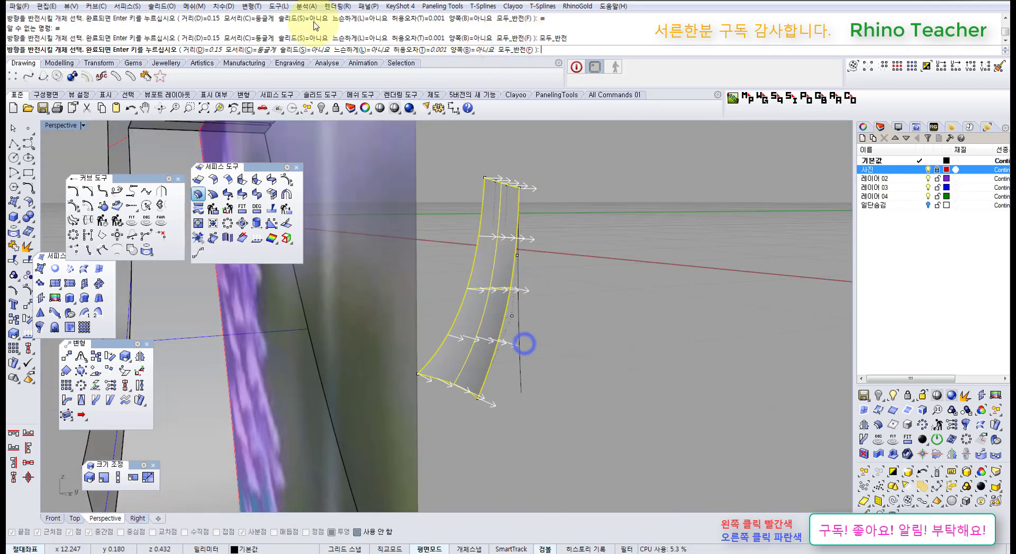
pyautogui.click(309, 50)
pyautogui.moveTo(505, 238); pyautogui.dragTo(506, 259, button='right')
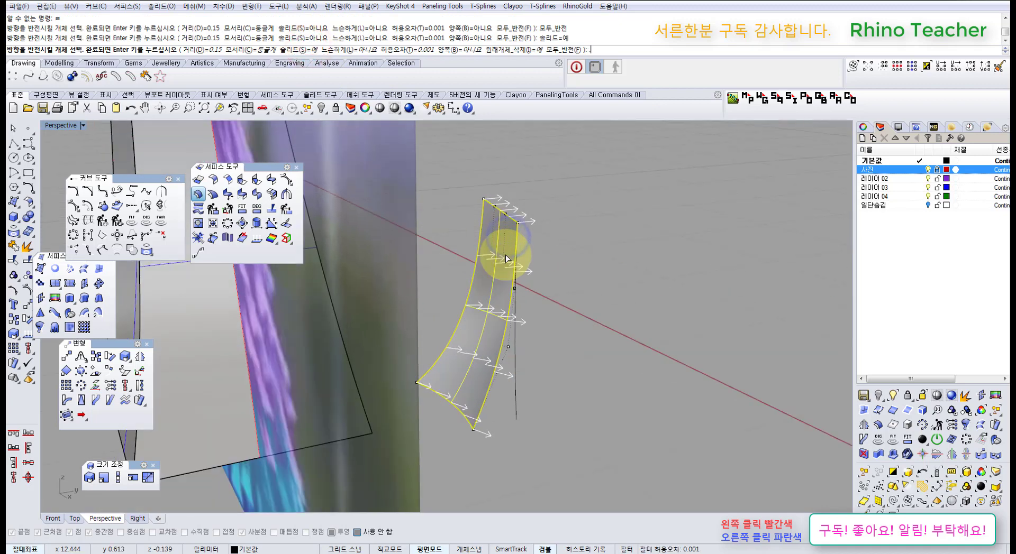
pyautogui.moveTo(471, 389); pyautogui.dragTo(585, 300, button='right')
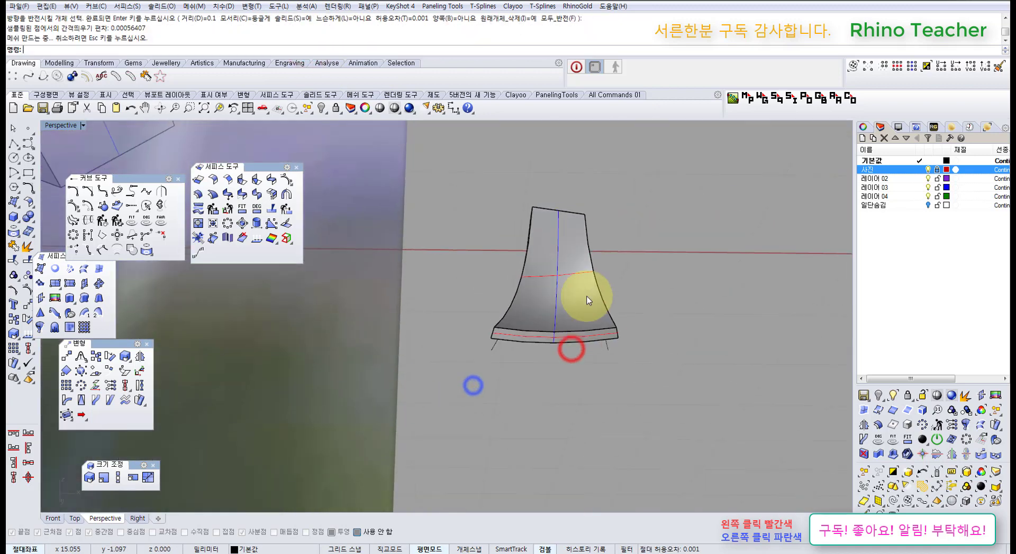
# Select the solid tuft and switch to the Front view with shaded display
pyautogui.scroll(-6, 585, 298)
pyautogui.scroll(-5, 563, 332)
pyautogui.moveTo(576, 255); pyautogui.dragTo(577, 357, button='right')
pyautogui.scroll(5, 577, 357)
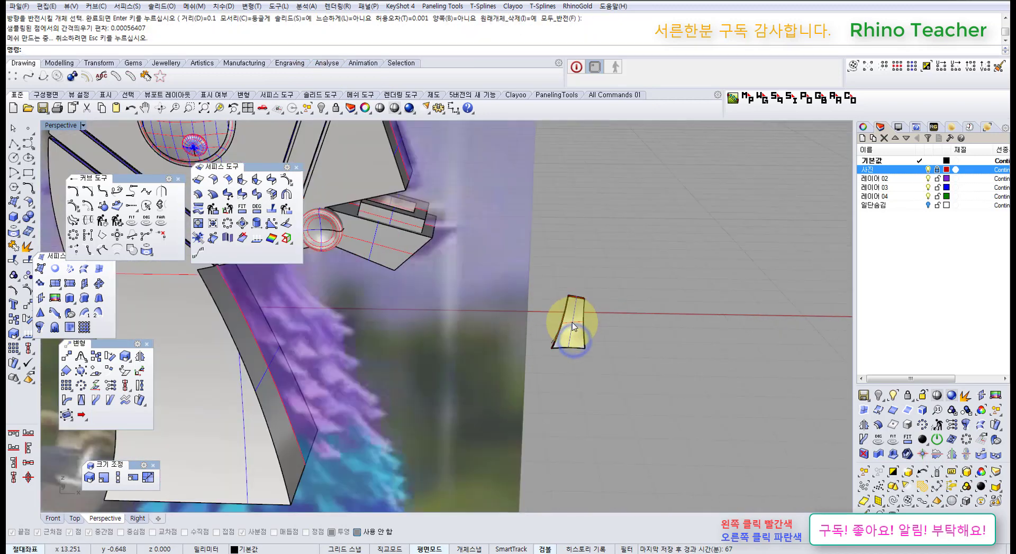
pyautogui.click(571, 321)
pyautogui.hotkey('ctrl', 'F2')
pyautogui.scroll(-6, 554, 389)
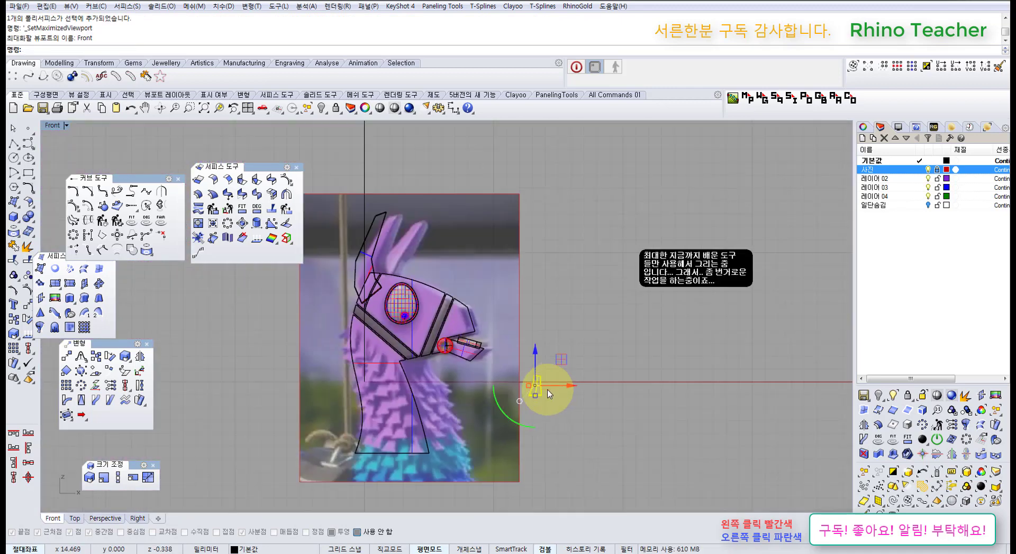
pyautogui.scroll(3, 554, 384)
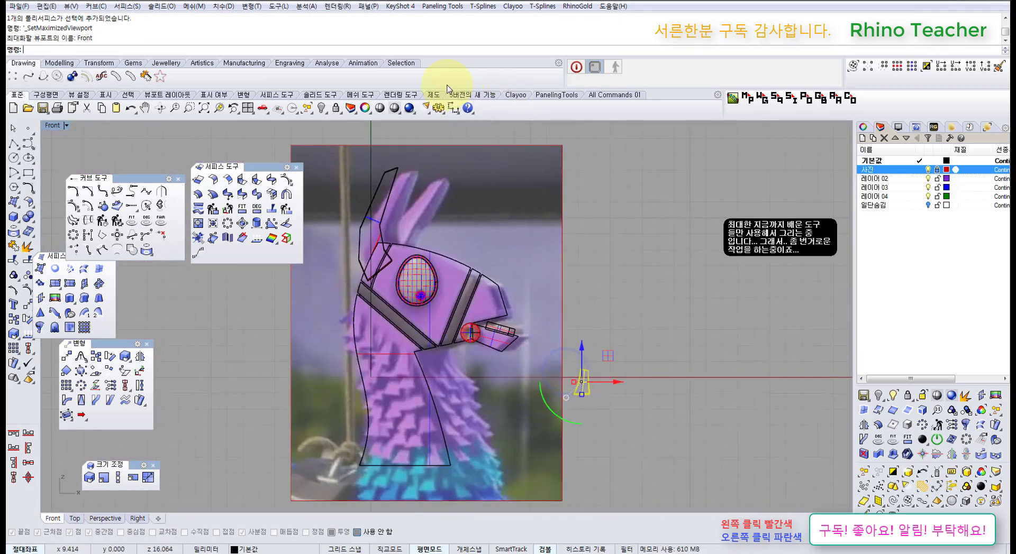
pyautogui.click(394, 109)
pyautogui.moveTo(466, 380); pyautogui.dragTo(475, 326, button='right')
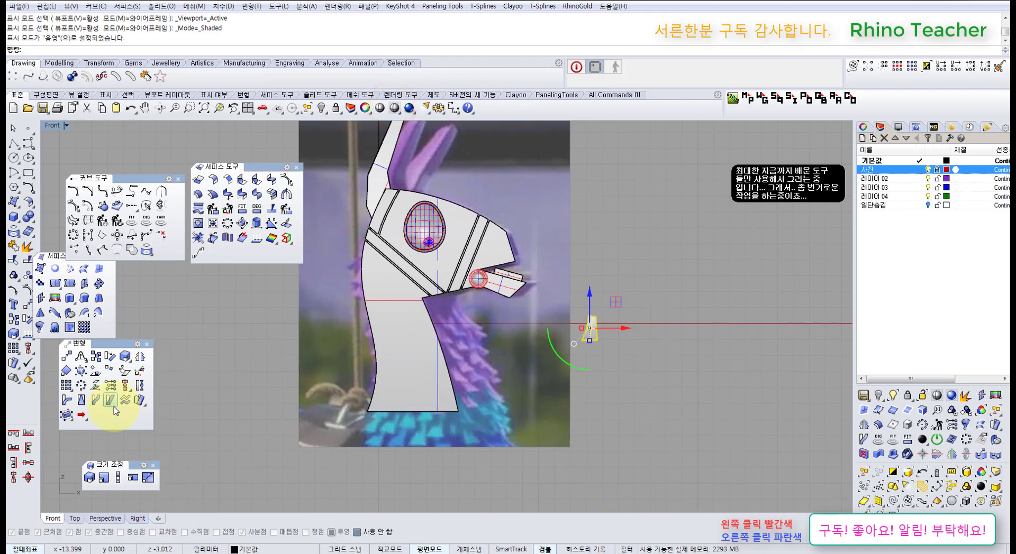
pyautogui.click(96, 372)
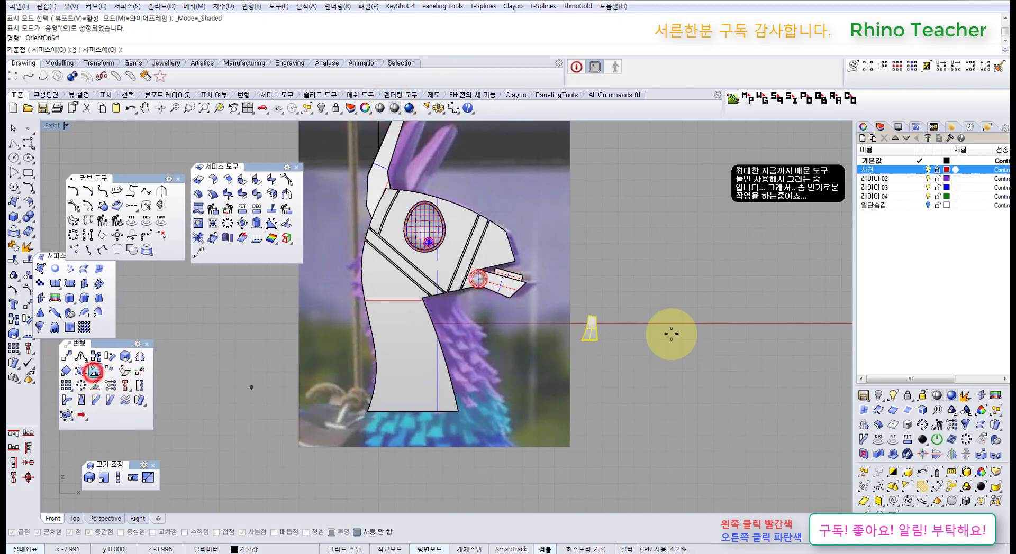
pyautogui.moveTo(735, 272); pyautogui.dragTo(655, 290, button='right')
pyautogui.scroll(3, 598, 339)
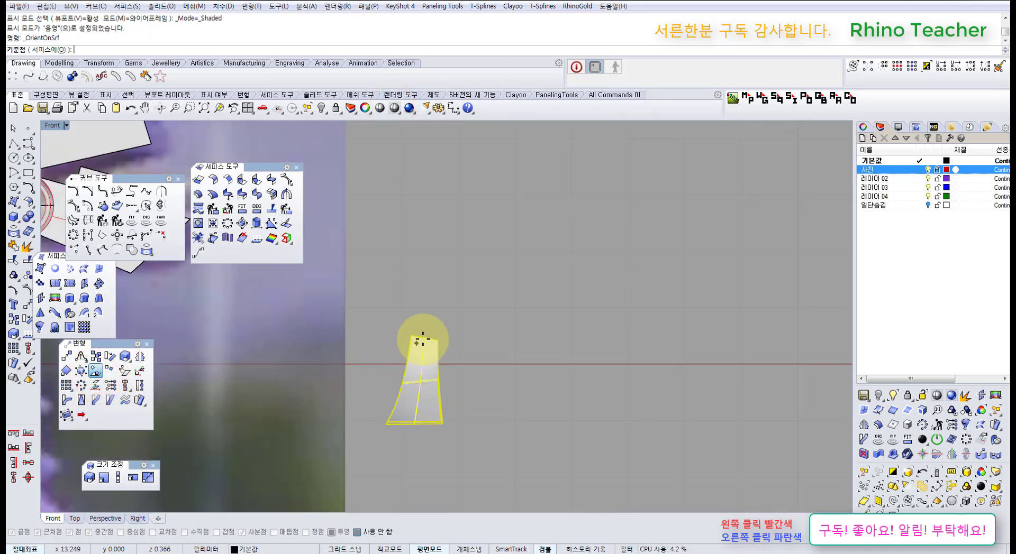
pyautogui.click(418, 339)
pyautogui.moveTo(415, 393); pyautogui.dragTo(545, 348, button='right')
pyautogui.click(476, 288)
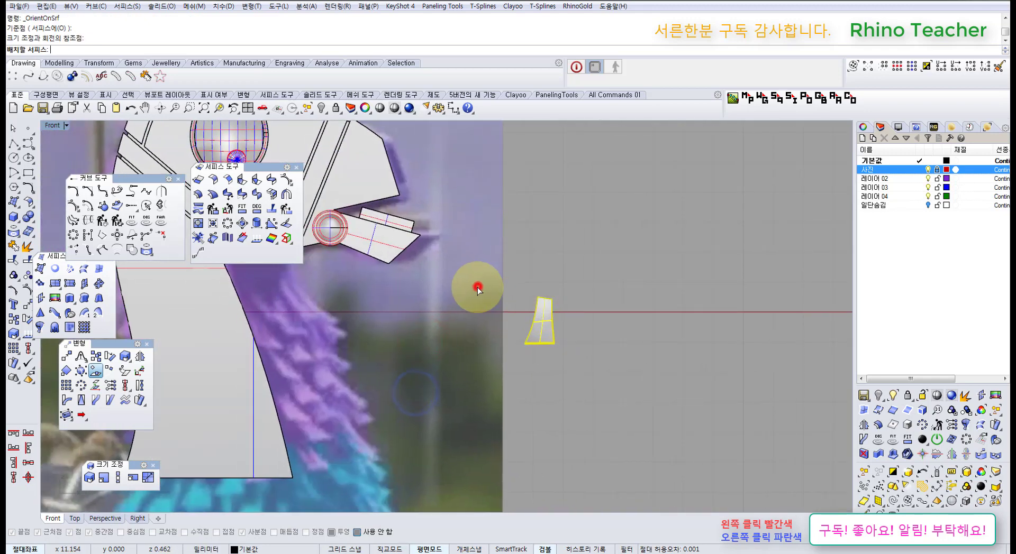
pyautogui.moveTo(396, 364); pyautogui.dragTo(569, 367, button='right')
pyautogui.click(361, 367)
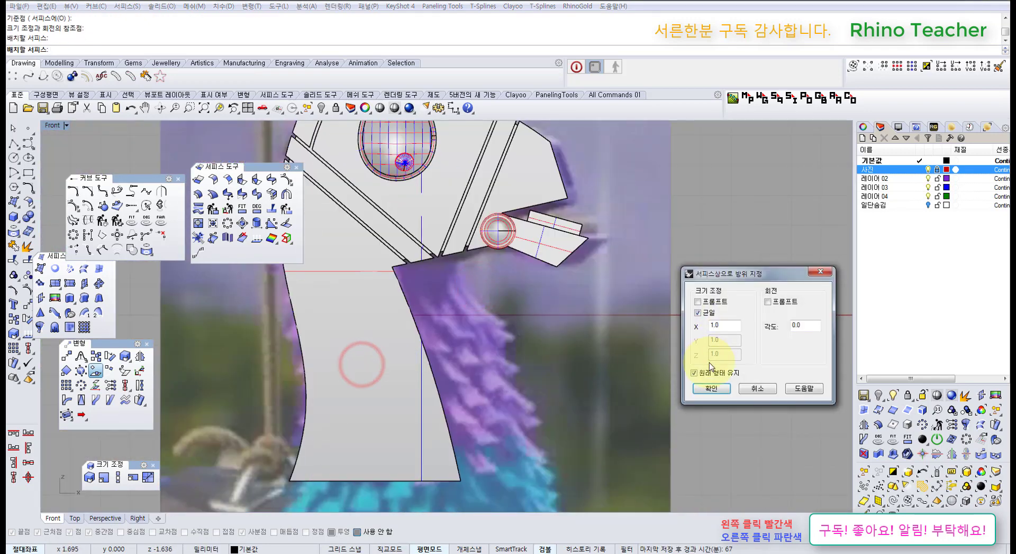
pyautogui.click(711, 389)
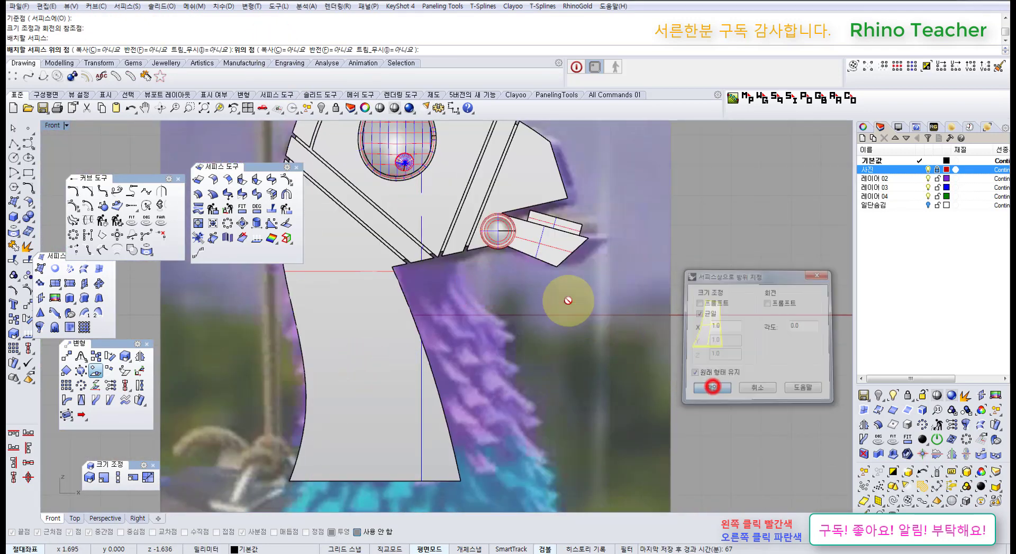
pyautogui.click(110, 50)
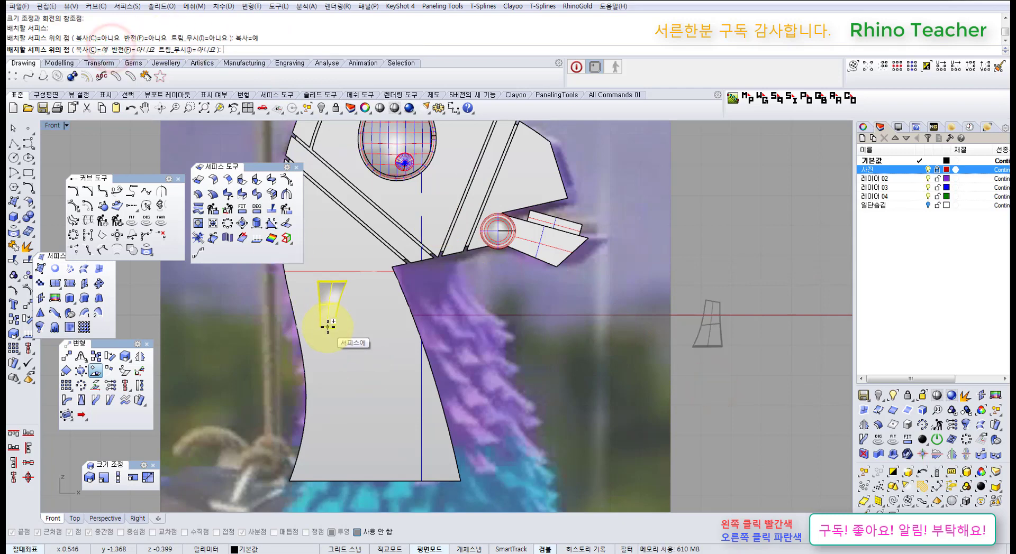
pyautogui.press('Escape')
# Orient the tuft onto the neck surface from its top-edge midpoint, at scale 1.0 and angle 0.0, and display the view in wireframe
pyautogui.moveTo(792, 297); pyautogui.dragTo(681, 302, button='right')
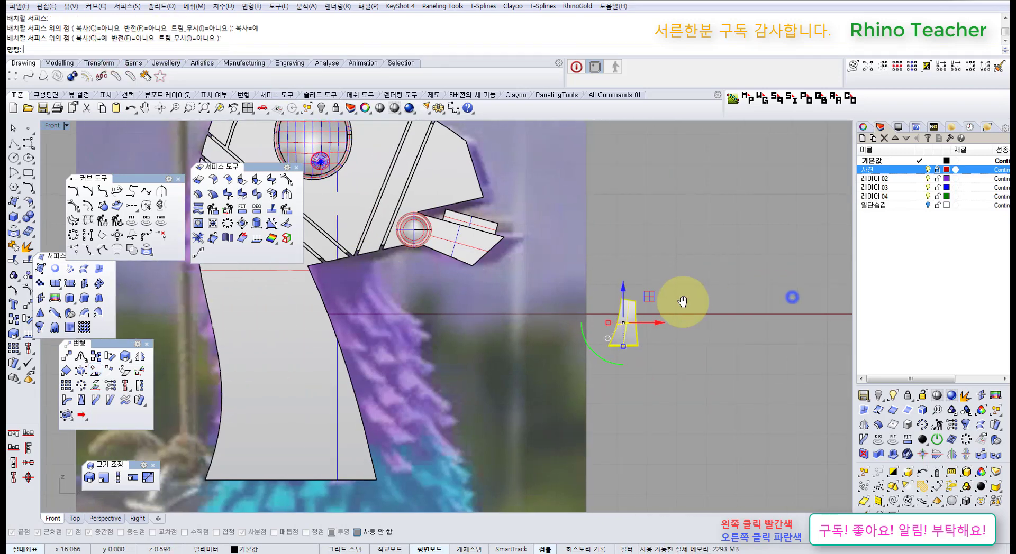
pyautogui.click(95, 372)
pyautogui.click(602, 305)
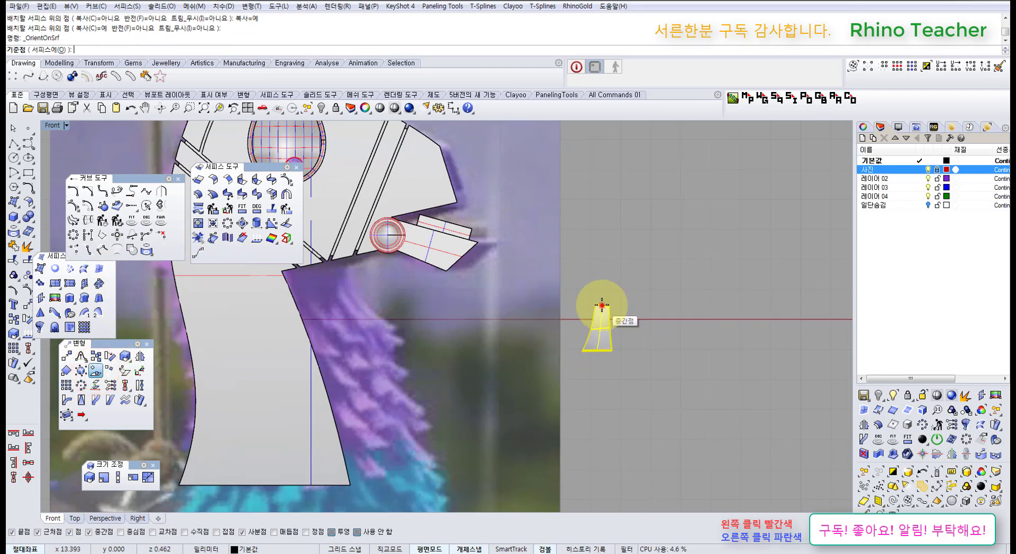
pyautogui.click(669, 305)
pyautogui.click(338, 363)
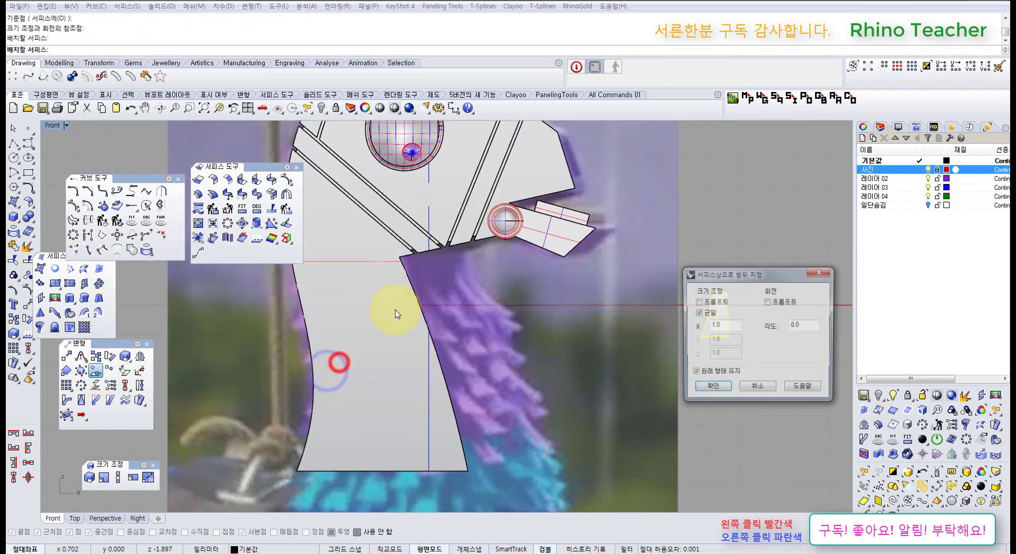
pyautogui.click(699, 390)
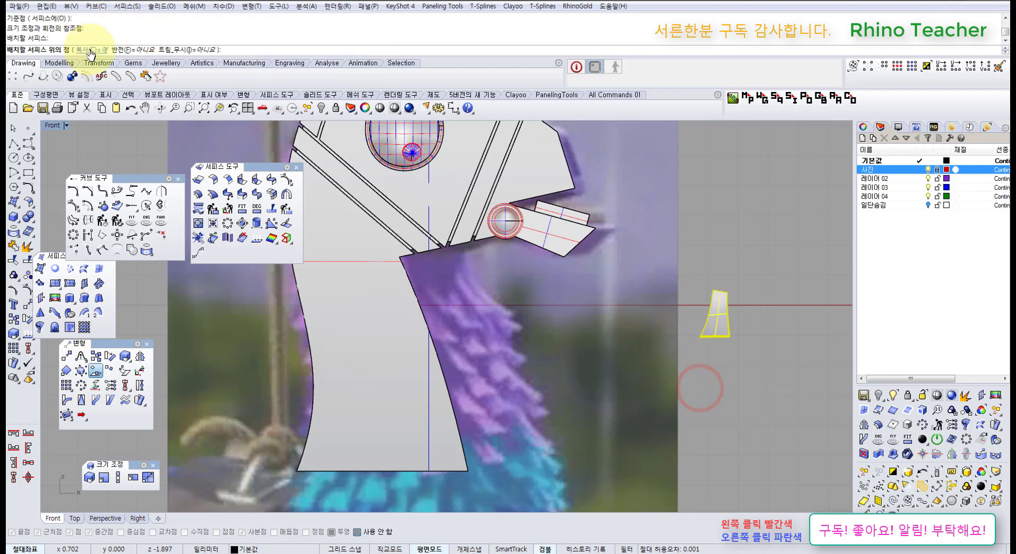
pyautogui.scroll(-4, 355, 315)
pyautogui.moveTo(357, 314); pyautogui.dragTo(440, 345, button='right')
pyautogui.scroll(6, 444, 339)
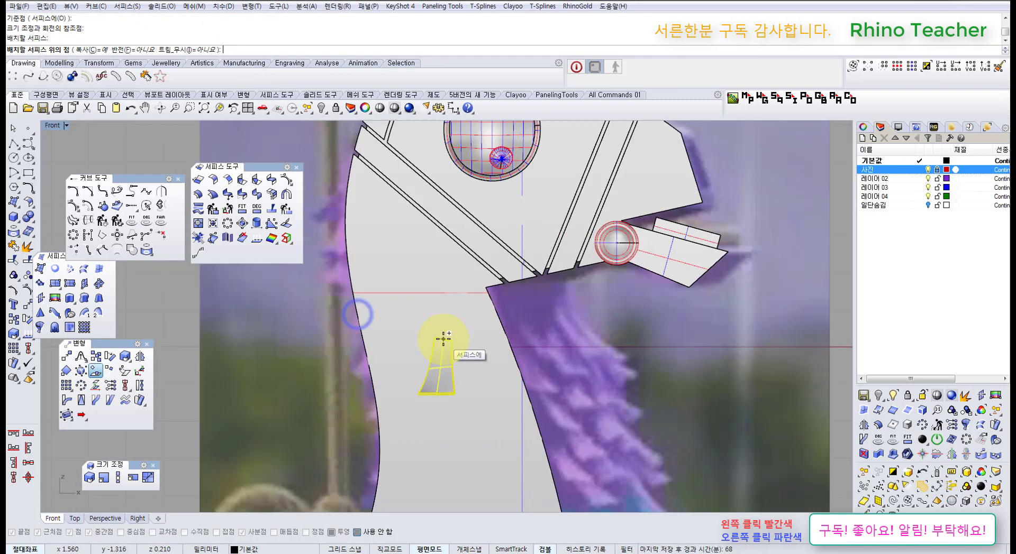
pyautogui.moveTo(457, 300); pyautogui.dragTo(466, 275, button='right')
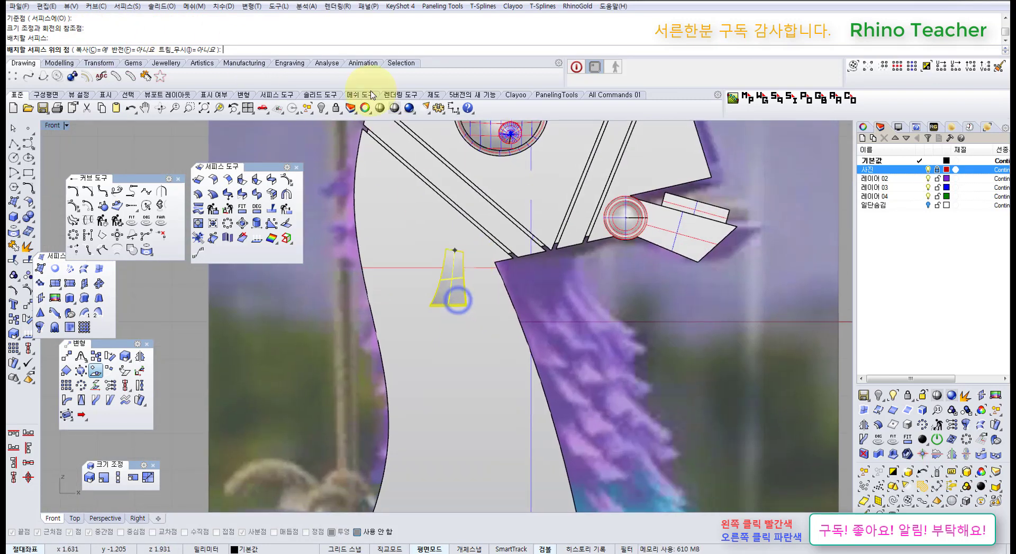
pyautogui.click(395, 109)
pyautogui.scroll(2, 470, 267)
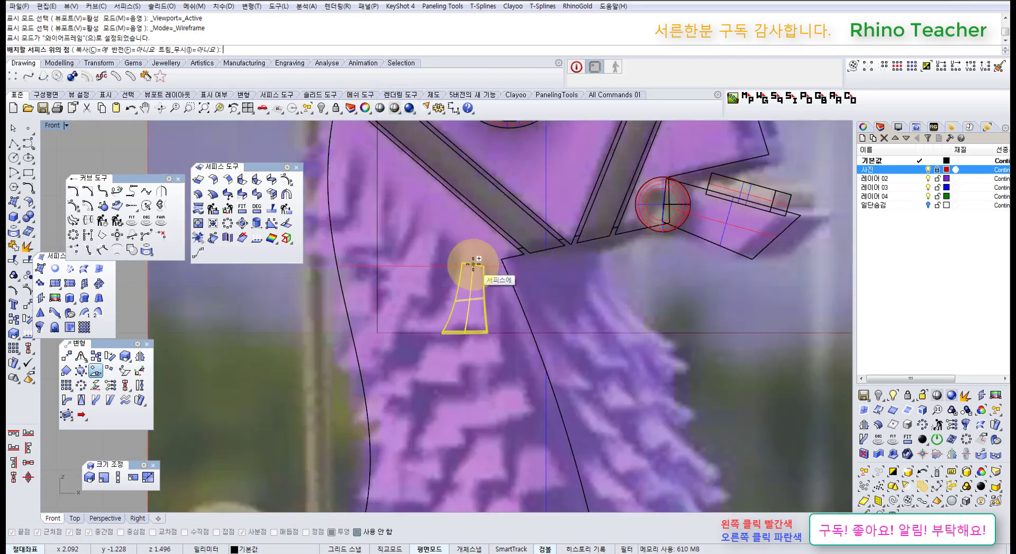
# Place seven overlapping tuft copies in a diagonal row beneath the harness strap, from the throat to the back of the neck
pyautogui.click(476, 260)
pyautogui.click(451, 244)
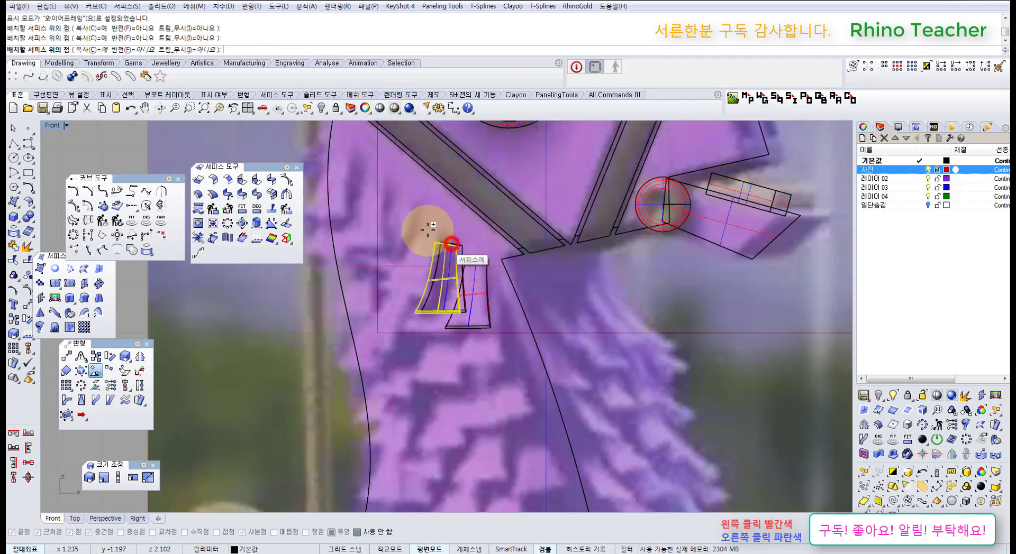
pyautogui.click(422, 223)
pyautogui.click(406, 201)
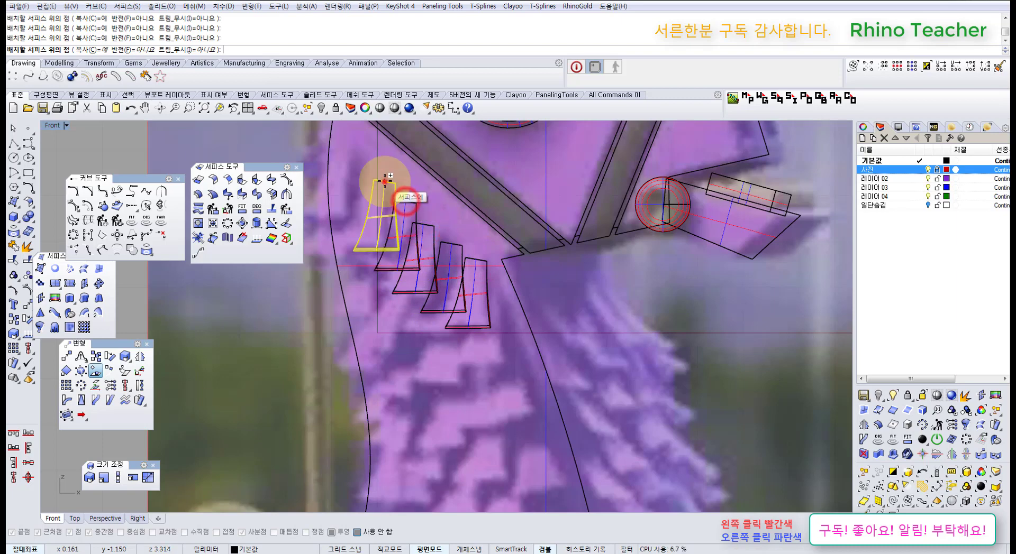
pyautogui.click(385, 181)
pyautogui.click(359, 161)
pyautogui.moveTo(363, 183); pyautogui.dragTo(415, 247, button='right')
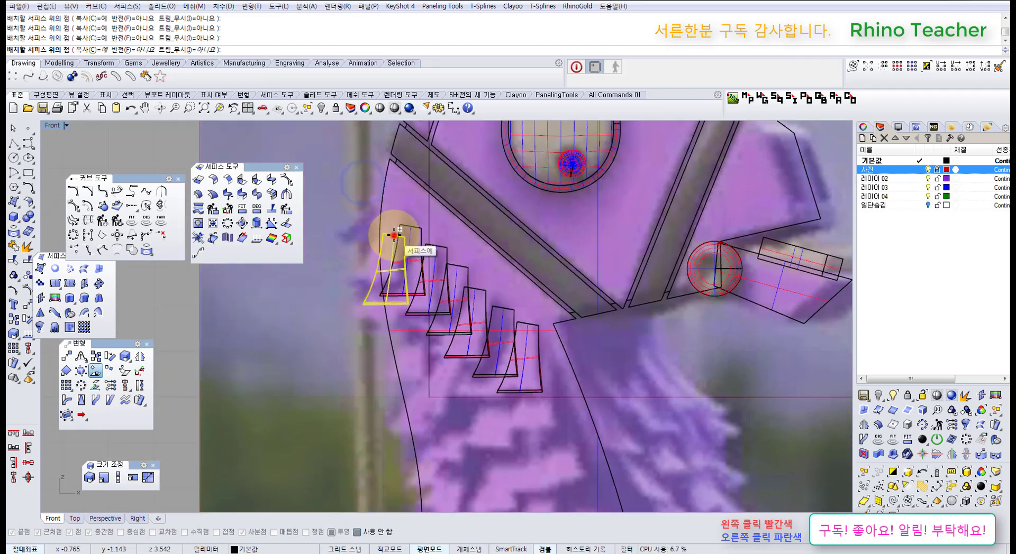
pyautogui.click(394, 235)
# Place a second row of overlapping tuft copies on the neck just below the first row, following the reference fur
pyautogui.click(409, 273)
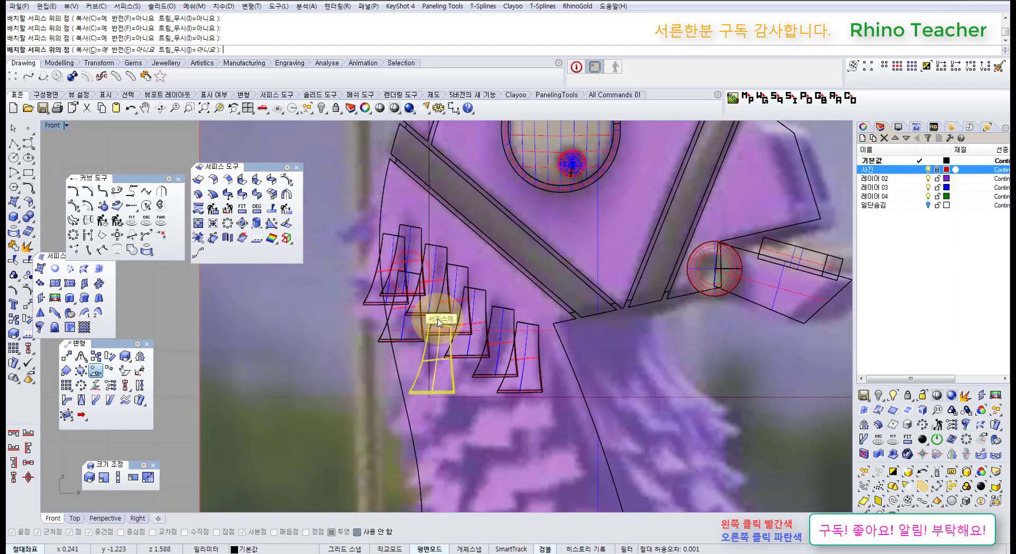
pyautogui.moveTo(475, 385); pyautogui.dragTo(473, 310, button='right')
pyautogui.click(429, 240)
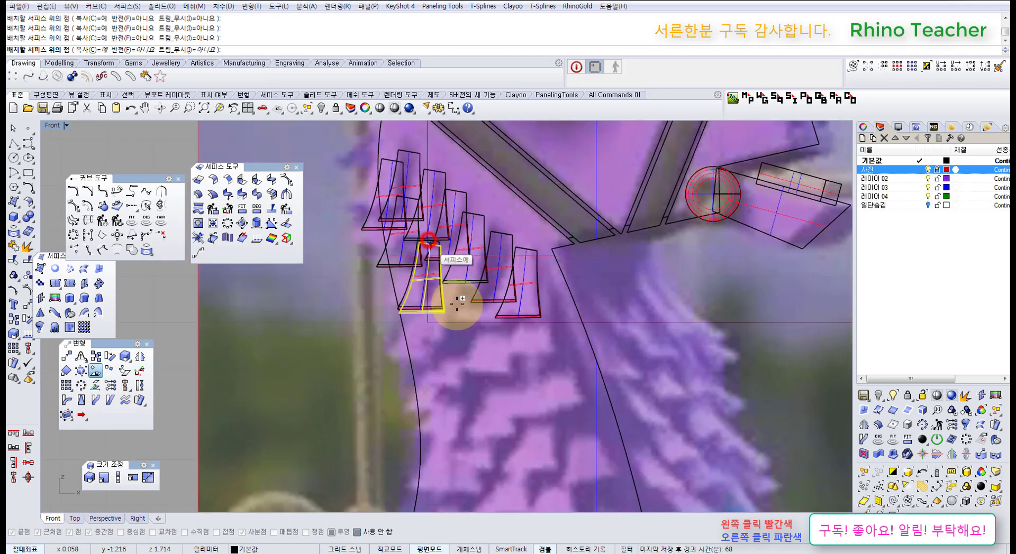
pyautogui.click(406, 265)
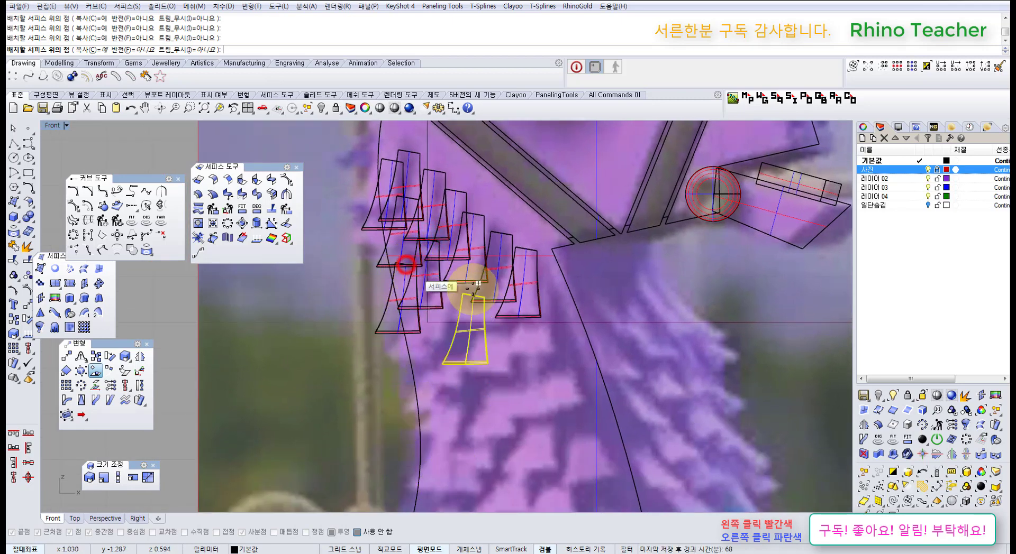
pyautogui.click(461, 271)
pyautogui.click(489, 284)
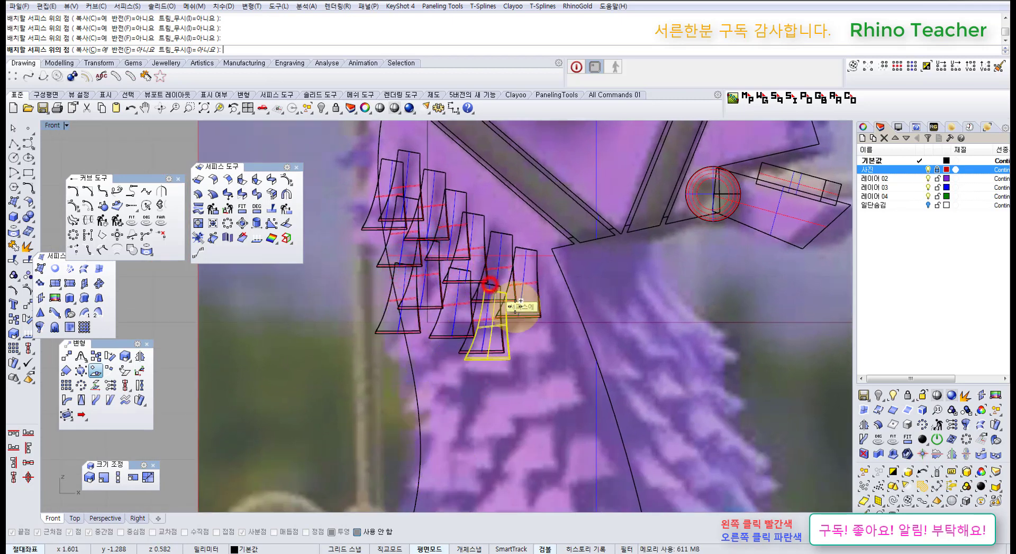
pyautogui.click(523, 304)
pyautogui.click(549, 297)
# Continue the overlapping tuft copies down along the front edge of the neck, following the reference fur
pyautogui.moveTo(578, 397); pyautogui.dragTo(599, 310, button='right')
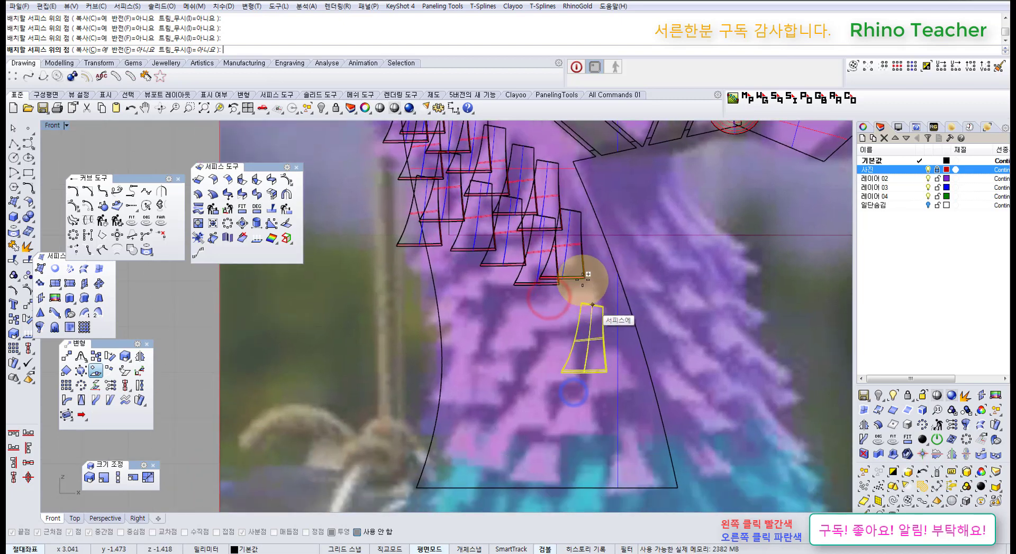
pyautogui.click(582, 258)
pyautogui.click(588, 221)
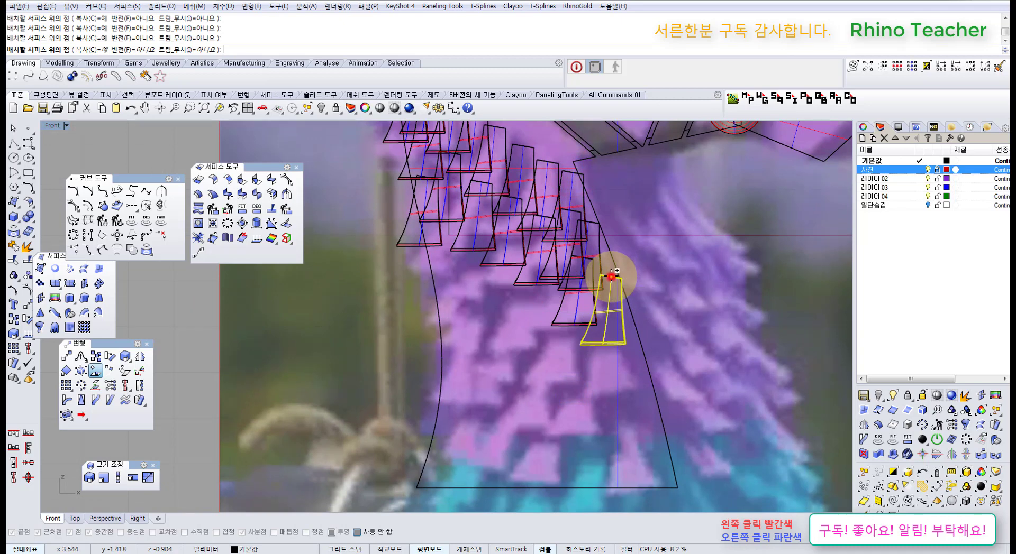
pyautogui.click(603, 253)
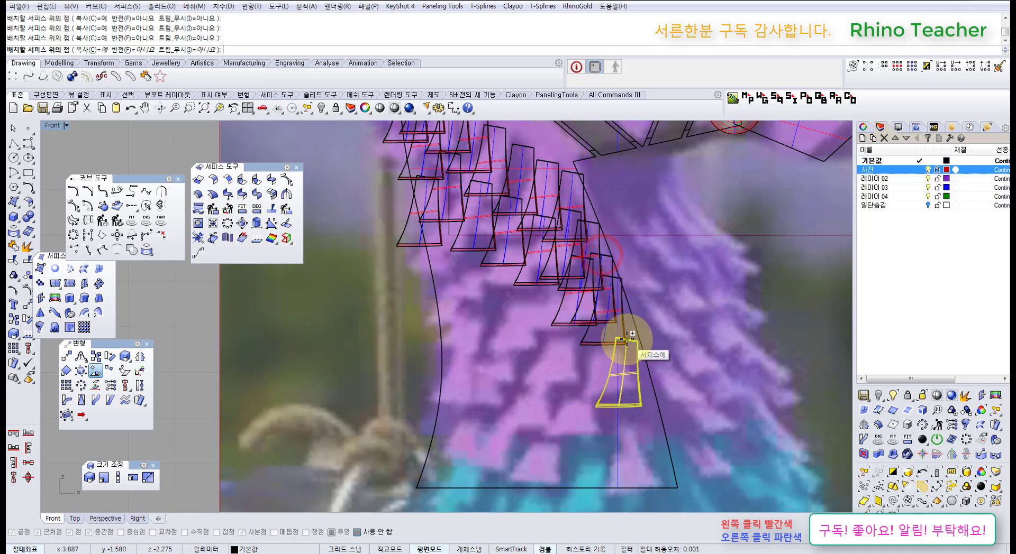
pyautogui.click(629, 335)
# Place a third row of overlapping tuft copies diagonally from the front edge up to the back of the neck and finish the placement
pyautogui.click(586, 314)
pyautogui.click(560, 283)
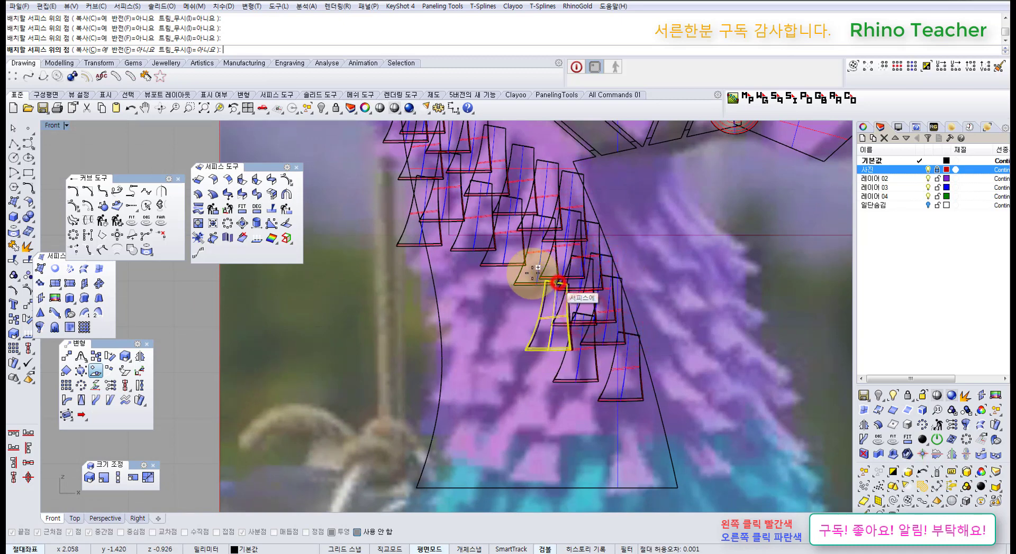
pyautogui.click(530, 271)
pyautogui.click(509, 242)
pyautogui.click(475, 237)
pyautogui.click(459, 227)
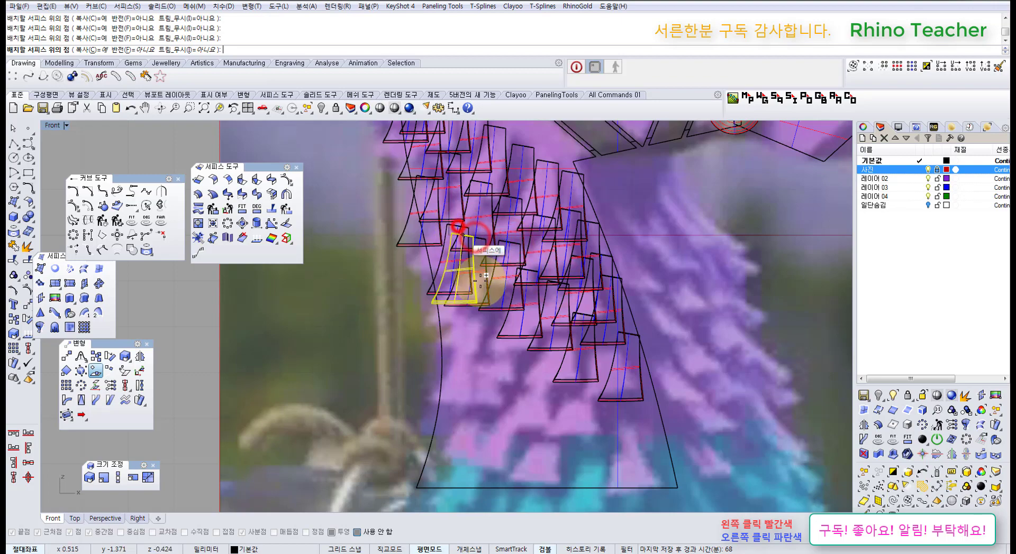
pyautogui.click(482, 291)
pyautogui.scroll(-2, 586, 334)
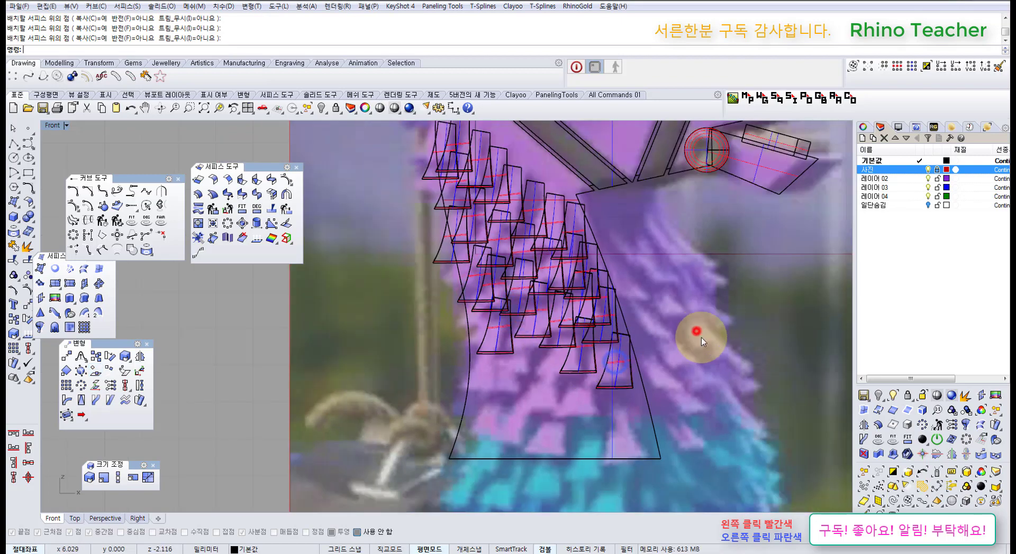
# Switch to the maximized Perspective view with shaded display and examine how the tuft rows sit on the neck
pyautogui.scroll(-4, 701, 342)
pyautogui.moveTo(698, 413); pyautogui.dragTo(572, 415, button='right')
pyautogui.hotkey('ctrl', 'F4')
pyautogui.moveTo(465, 391); pyautogui.dragTo(575, 391, button='right')
pyautogui.scroll(-5, 569, 392)
pyautogui.moveTo(519, 418); pyautogui.dragTo(614, 333, button='right')
pyautogui.scroll(4, 355, 365)
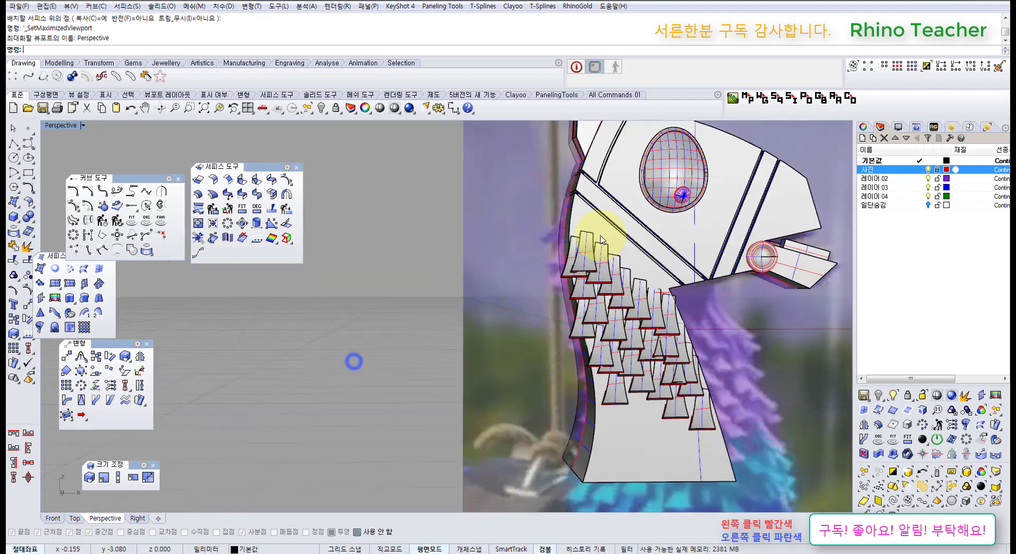
pyautogui.click(381, 108)
pyautogui.moveTo(662, 302)
pyautogui.mouseDown(button='right')
pyautogui.moveTo(646, 347)
pyautogui.moveTo(642, 302)
pyautogui.moveTo(534, 313)
pyautogui.moveTo(562, 335)
pyautogui.mouseUp(button='right')
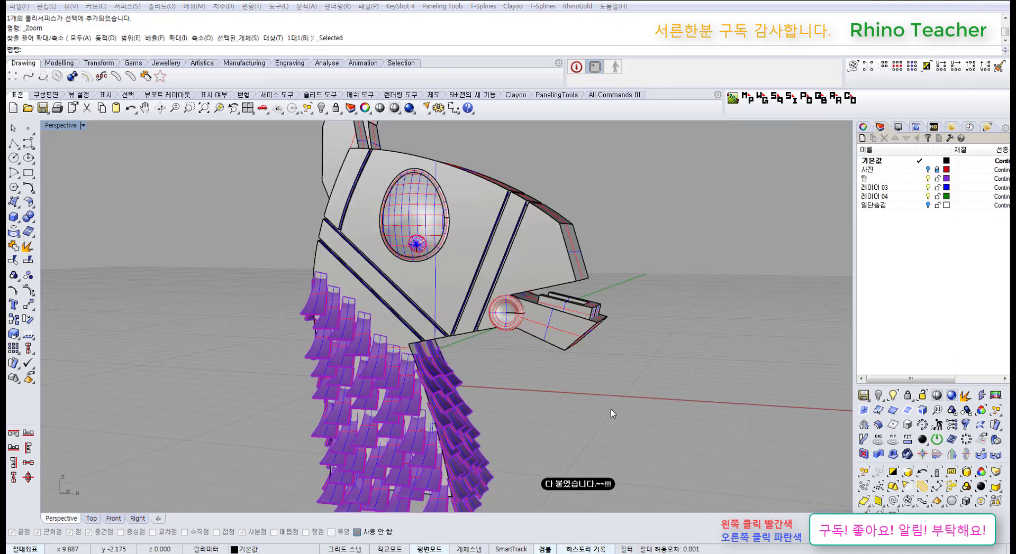
# Examine the finished purple fur covering on the llama's neck from the front and the side
pyautogui.scroll(-5, 630, 384)
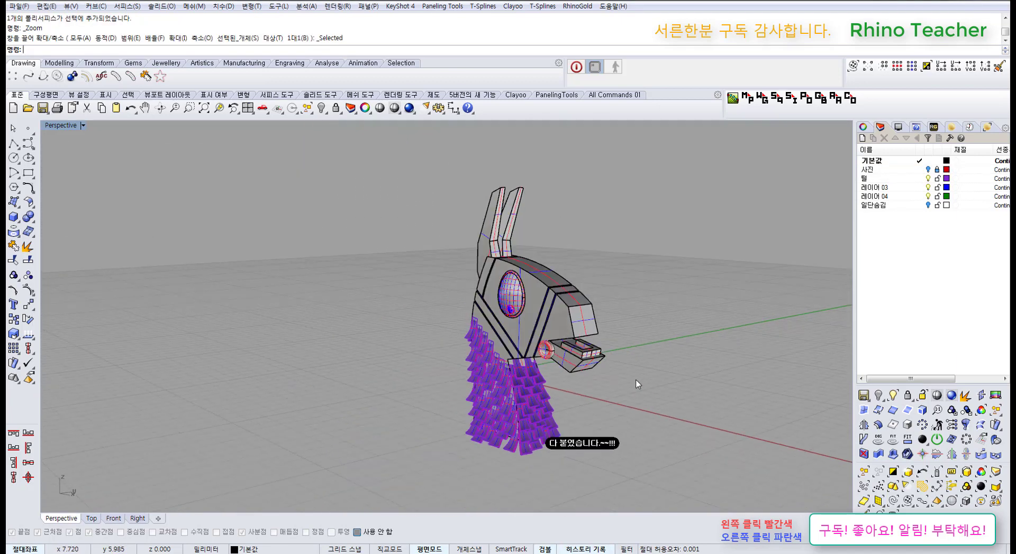
pyautogui.moveTo(637, 385); pyautogui.dragTo(607, 381, button='right')
pyautogui.scroll(3, 547, 363)
pyautogui.moveTo(545, 378); pyautogui.dragTo(578, 348, button='right')
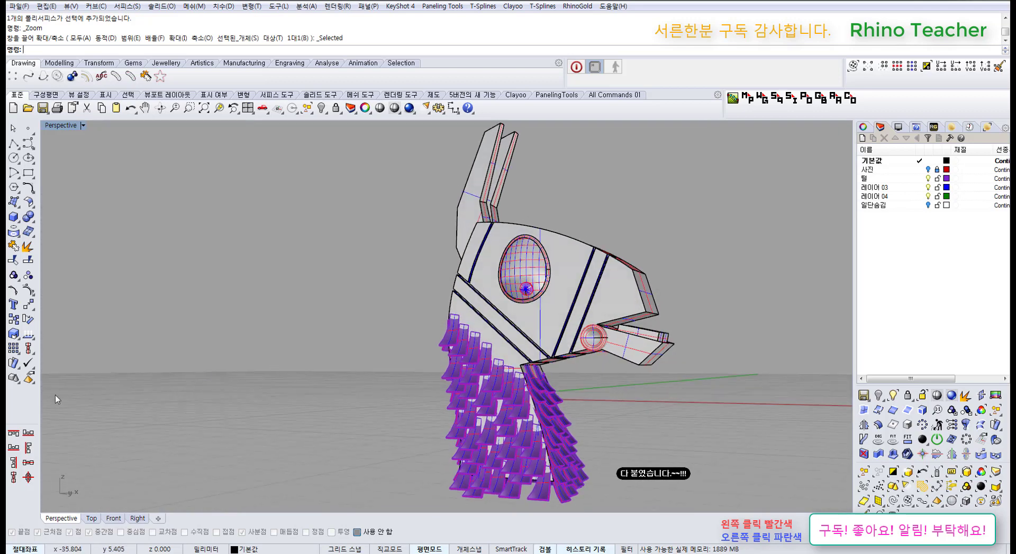